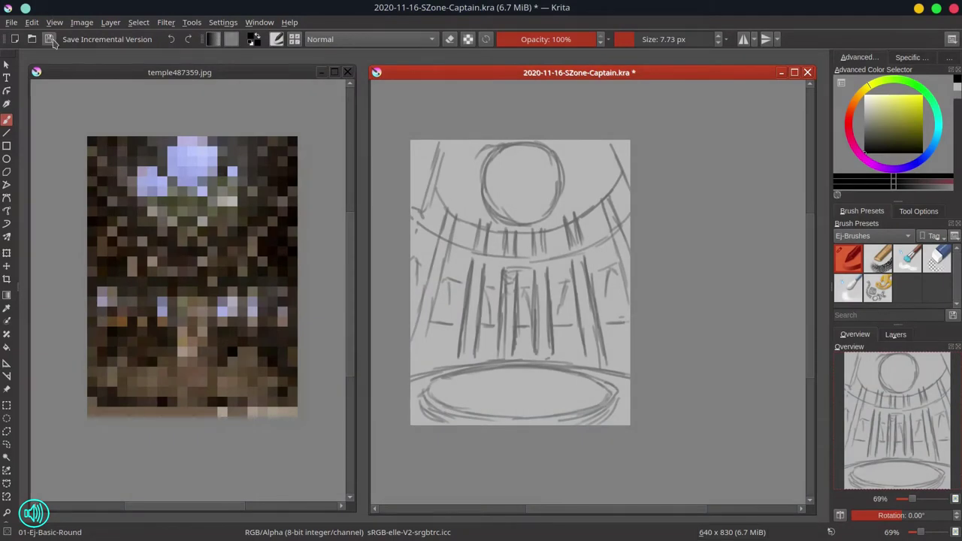
# Save the drawing and ink the circle near the canvas's upper edge with several overlapping black brush strokes
pyautogui.hotkey('ctrl', 's')
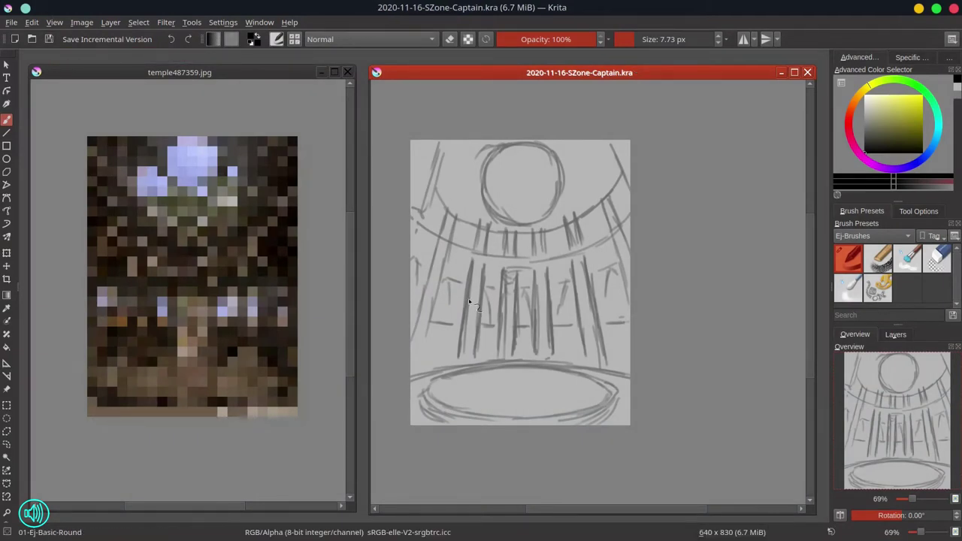
pyautogui.moveTo(503, 187); pyautogui.dragTo(501, 187)
pyautogui.moveTo(497, 152)
pyautogui.mouseDown()
pyautogui.moveTo(524, 143)
pyautogui.moveTo(549, 151)
pyautogui.mouseUp()
pyautogui.moveTo(527, 227)
pyautogui.mouseDown()
pyautogui.moveTo(505, 222)
pyautogui.moveTo(545, 218)
pyautogui.mouseUp()
pyautogui.moveTo(497, 158); pyautogui.dragTo(493, 217)
pyautogui.moveTo(551, 154); pyautogui.dragTo(557, 168)
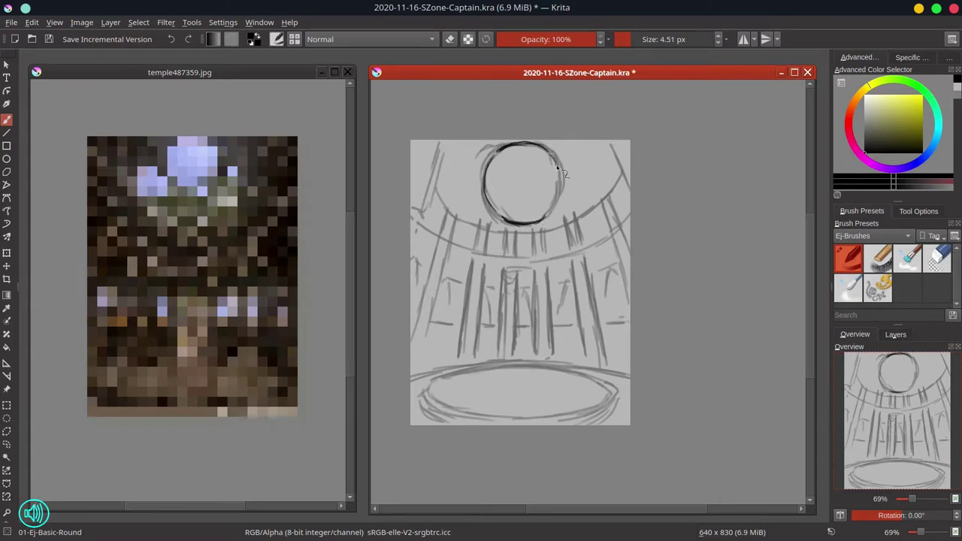
pyautogui.moveTo(479, 188)
pyautogui.mouseDown()
pyautogui.moveTo(507, 223)
pyautogui.moveTo(558, 207)
pyautogui.moveTo(553, 215)
pyautogui.mouseUp()
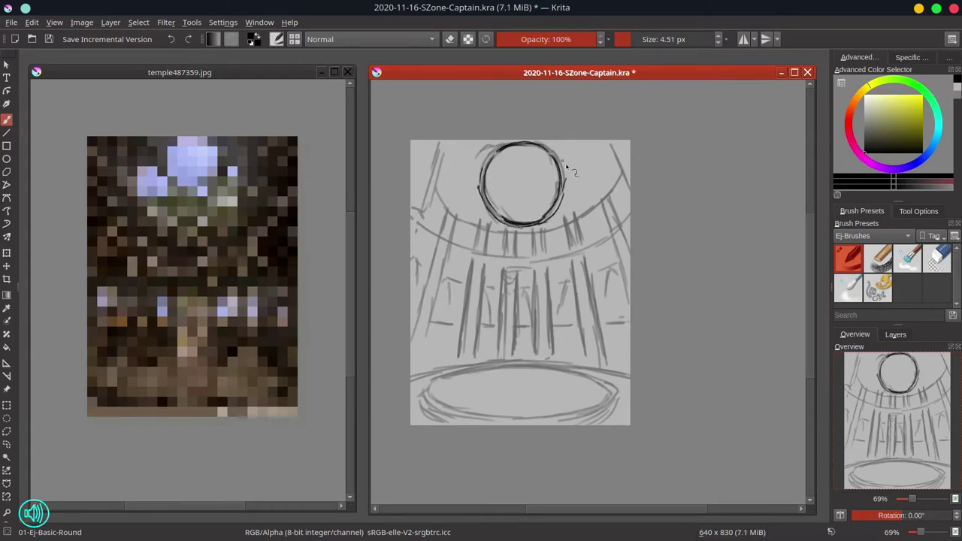
pyautogui.moveTo(558, 157); pyautogui.dragTo(563, 181)
pyautogui.moveTo(491, 209); pyautogui.dragTo(550, 216)
# Draw a larger black arc around the circle, running down from the canvas's upper edge on both sides
pyautogui.moveTo(463, 149)
pyautogui.mouseDown()
pyautogui.moveTo(484, 209)
pyautogui.moveTo(523, 230)
pyautogui.moveTo(560, 218)
pyautogui.mouseUp()
pyautogui.moveTo(586, 145)
pyautogui.mouseDown()
pyautogui.moveTo(581, 214)
pyautogui.moveTo(561, 219)
pyautogui.mouseUp()
pyautogui.moveTo(465, 181); pyautogui.dragTo(464, 140)
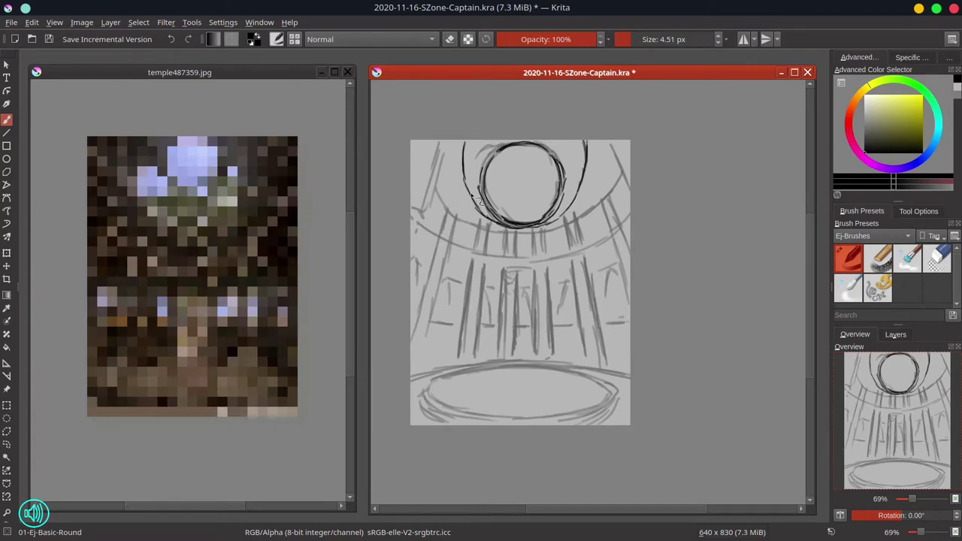
# Ink the scalloped edge beneath the circle and outer arcs, undoing the first trial strokes below the circle
pyautogui.moveTo(510, 230)
pyautogui.mouseDown()
pyautogui.moveTo(505, 238)
pyautogui.moveTo(517, 239)
pyautogui.mouseUp()
pyautogui.moveTo(538, 230); pyautogui.dragTo(534, 237)
pyautogui.moveTo(540, 230); pyautogui.dragTo(545, 237)
pyautogui.hotkey('ctrl', 'z')
pyautogui.hotkey('ctrl', 'z')
pyautogui.moveTo(433, 188)
pyautogui.mouseDown()
pyautogui.moveTo(474, 231)
pyautogui.moveTo(493, 225)
pyautogui.moveTo(503, 236)
pyautogui.moveTo(493, 213)
pyautogui.moveTo(529, 238)
pyautogui.moveTo(516, 234)
pyautogui.moveTo(563, 224)
pyautogui.moveTo(557, 234)
pyautogui.moveTo(622, 177)
pyautogui.moveTo(455, 214)
pyautogui.moveTo(486, 231)
pyautogui.mouseUp()
pyautogui.moveTo(505, 234); pyautogui.dragTo(517, 239)
# Ink the upper parts of the two central columns with their capitals and ring details, and save the drawing
pyautogui.moveTo(573, 227)
pyautogui.mouseDown()
pyautogui.moveTo(508, 239)
pyautogui.moveTo(516, 259)
pyautogui.moveTo(508, 252)
pyautogui.moveTo(538, 246)
pyautogui.moveTo(547, 259)
pyautogui.moveTo(503, 265)
pyautogui.moveTo(549, 263)
pyautogui.moveTo(504, 275)
pyautogui.moveTo(548, 271)
pyautogui.moveTo(521, 278)
pyautogui.moveTo(546, 277)
pyautogui.moveTo(538, 276)
pyautogui.moveTo(539, 318)
pyautogui.moveTo(521, 279)
pyautogui.mouseUp()
pyautogui.moveTo(535, 275)
pyautogui.mouseDown()
pyautogui.moveTo(553, 278)
pyautogui.moveTo(521, 282)
pyautogui.moveTo(553, 281)
pyautogui.moveTo(505, 292)
pyautogui.moveTo(515, 291)
pyautogui.mouseUp()
pyautogui.moveTo(536, 284); pyautogui.dragTo(536, 291)
pyautogui.moveTo(549, 282)
pyautogui.mouseDown()
pyautogui.moveTo(549, 292)
pyautogui.moveTo(504, 309)
pyautogui.moveTo(515, 322)
pyautogui.moveTo(549, 310)
pyautogui.moveTo(511, 331)
pyautogui.moveTo(514, 318)
pyautogui.mouseUp()
pyautogui.hotkey('ctrl', 's')
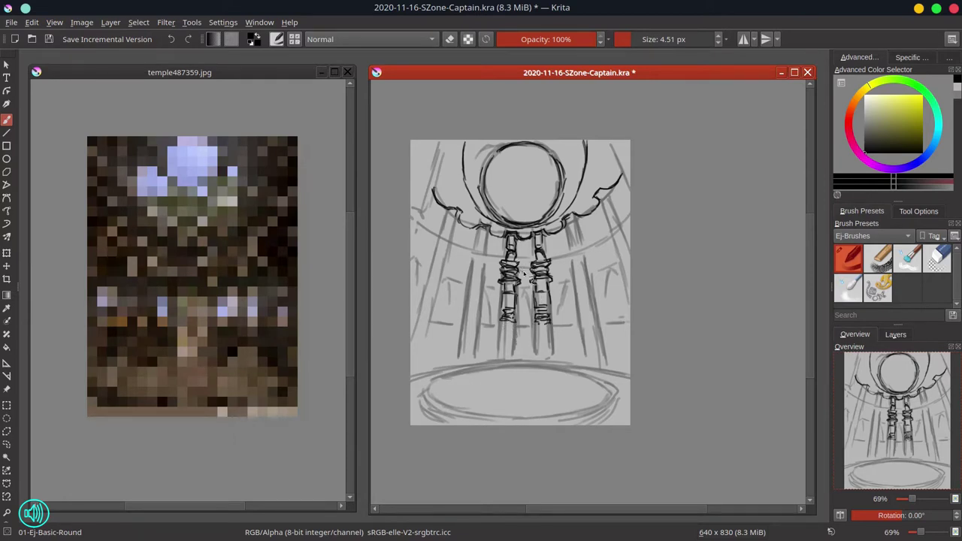
# Link the two central columns with a crossbar and ink their lower shafts and bases
pyautogui.moveTo(517, 265); pyautogui.dragTo(539, 263)
pyautogui.moveTo(552, 328)
pyautogui.mouseDown()
pyautogui.moveTo(500, 344)
pyautogui.moveTo(505, 354)
pyautogui.moveTo(548, 352)
pyautogui.moveTo(541, 329)
pyautogui.moveTo(505, 355)
pyautogui.moveTo(514, 331)
pyautogui.moveTo(541, 353)
pyautogui.moveTo(515, 356)
pyautogui.mouseUp()
pyautogui.moveTo(536, 350)
pyautogui.mouseDown()
pyautogui.moveTo(548, 359)
pyautogui.moveTo(540, 354)
pyautogui.mouseUp()
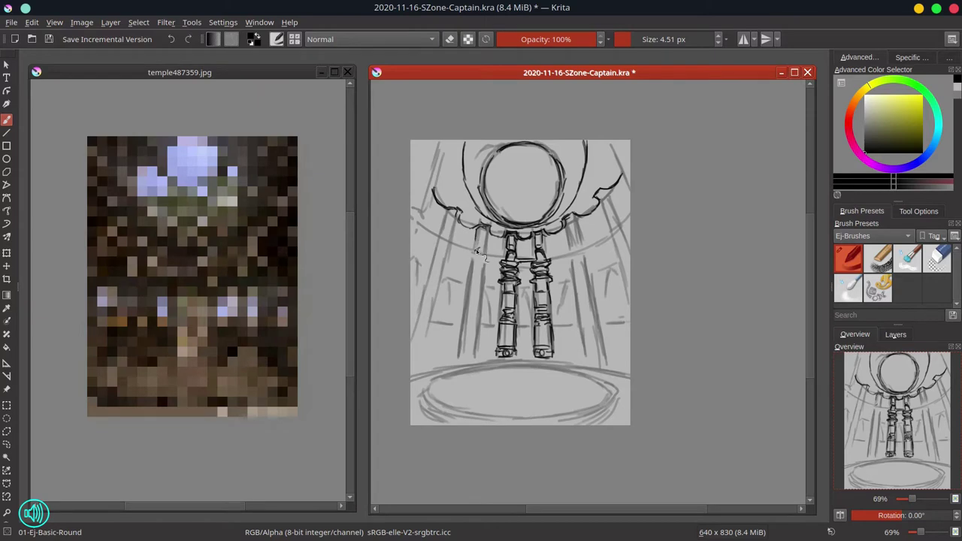
# Ink the full column left of the central pair, start the right column's capital, and save the drawing
pyautogui.moveTo(476, 253)
pyautogui.mouseDown()
pyautogui.moveTo(487, 247)
pyautogui.moveTo(482, 259)
pyautogui.moveTo(485, 250)
pyautogui.mouseUp()
pyautogui.moveTo(569, 243); pyautogui.dragTo(581, 257)
pyautogui.moveTo(498, 230)
pyautogui.mouseDown()
pyautogui.moveTo(484, 239)
pyautogui.moveTo(490, 264)
pyautogui.moveTo(477, 274)
pyautogui.moveTo(492, 270)
pyautogui.moveTo(485, 265)
pyautogui.mouseUp()
pyautogui.moveTo(468, 272)
pyautogui.mouseDown()
pyautogui.moveTo(486, 273)
pyautogui.moveTo(470, 275)
pyautogui.mouseUp()
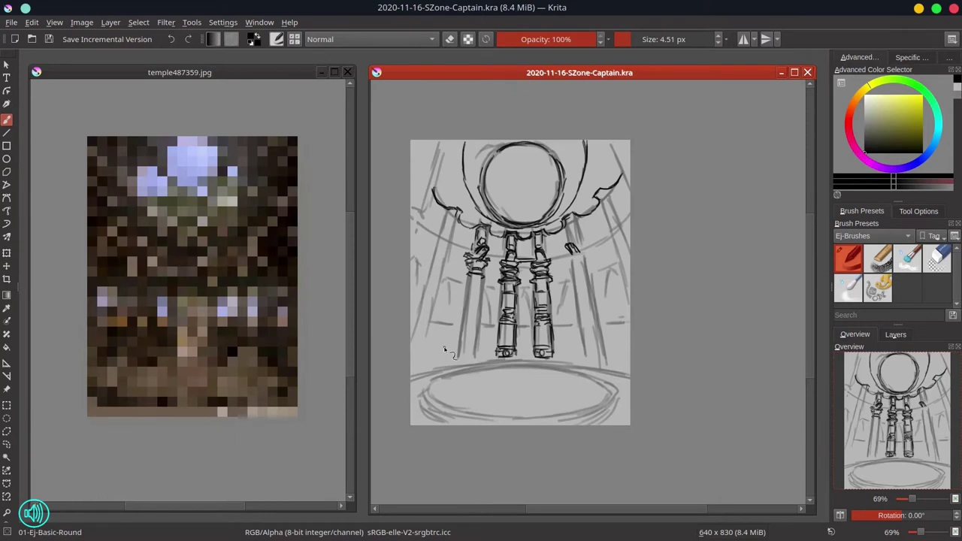
pyautogui.moveTo(472, 286)
pyautogui.mouseDown()
pyautogui.moveTo(494, 300)
pyautogui.moveTo(470, 303)
pyautogui.mouseUp()
pyautogui.moveTo(474, 297); pyautogui.dragTo(514, 304)
pyautogui.moveTo(538, 299); pyautogui.dragTo(546, 306)
pyautogui.moveTo(474, 291)
pyautogui.mouseDown()
pyautogui.moveTo(484, 325)
pyautogui.moveTo(460, 341)
pyautogui.mouseUp()
pyautogui.moveTo(467, 335)
pyautogui.mouseDown()
pyautogui.moveTo(465, 363)
pyautogui.moveTo(479, 354)
pyautogui.moveTo(455, 352)
pyautogui.moveTo(463, 364)
pyautogui.moveTo(490, 356)
pyautogui.mouseUp()
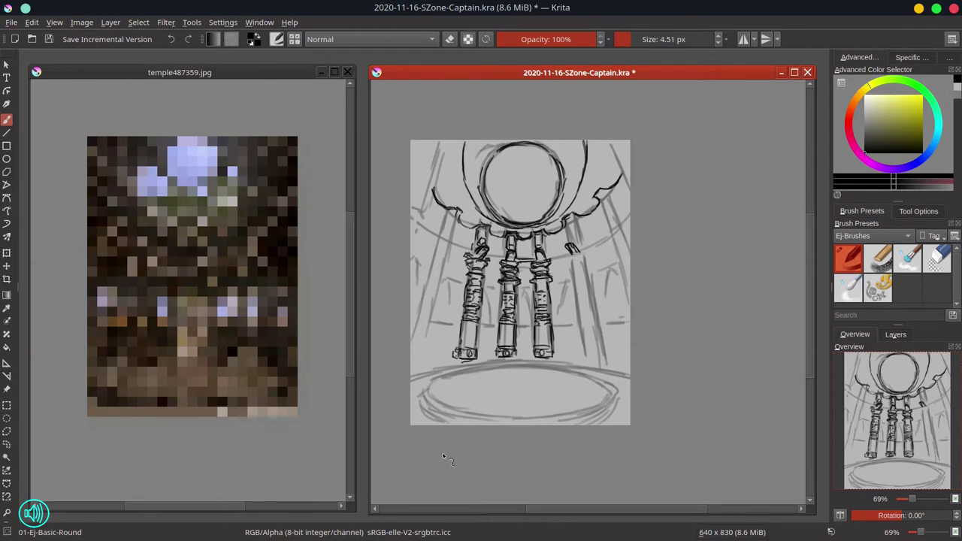
pyautogui.hotkey('ctrl', 's')
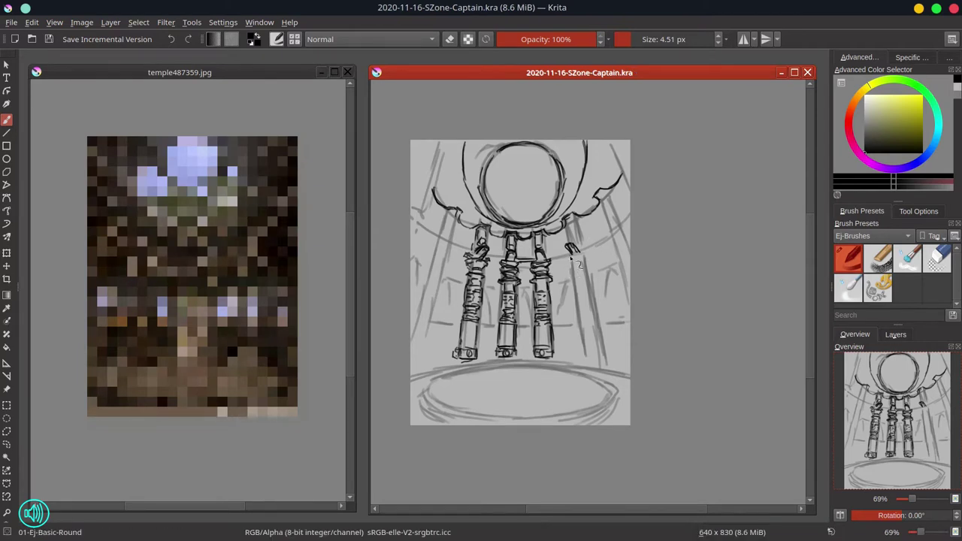
# Ink the right column's capital and the small arched frieze between the column tops, and save the drawing
pyautogui.moveTo(579, 256)
pyautogui.mouseDown()
pyautogui.moveTo(572, 223)
pyautogui.moveTo(581, 252)
pyautogui.mouseUp()
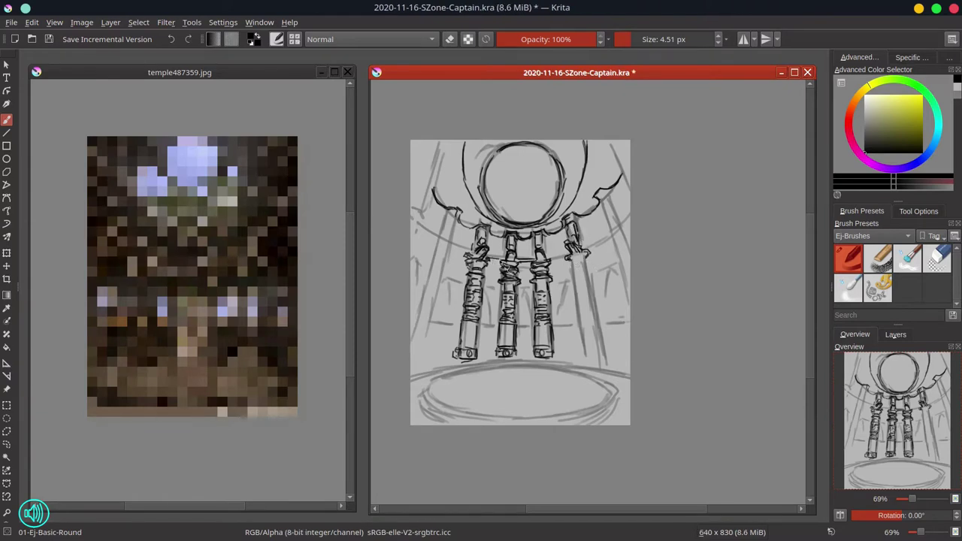
pyautogui.moveTo(487, 257); pyautogui.dragTo(501, 260)
pyautogui.moveTo(569, 256); pyautogui.dragTo(550, 260)
pyautogui.moveTo(547, 239); pyautogui.dragTo(555, 255)
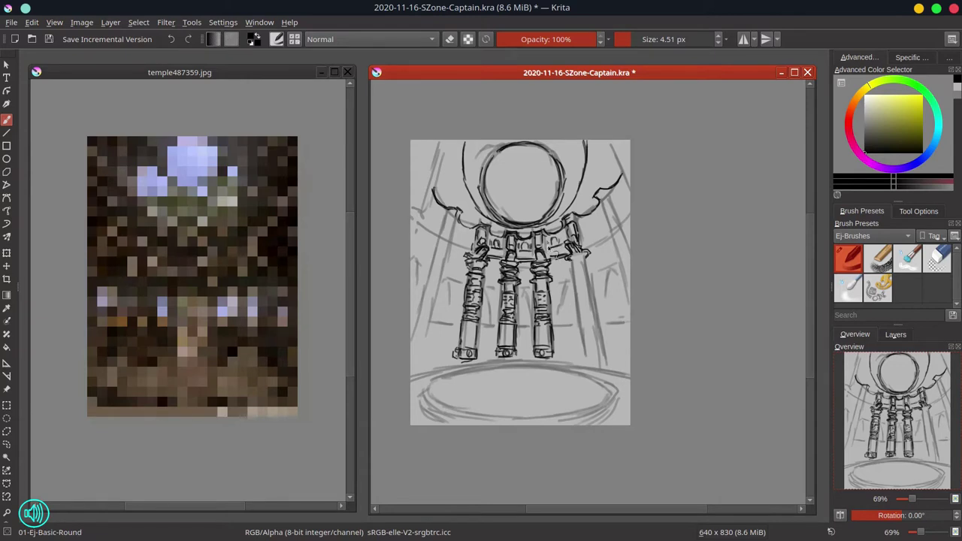
pyautogui.hotkey('ctrl', 's')
# Lower the opacity of Paint Layer 2 to 44% and enable horizontal mirror painting
pyautogui.click(896, 334)
pyautogui.click(882, 371)
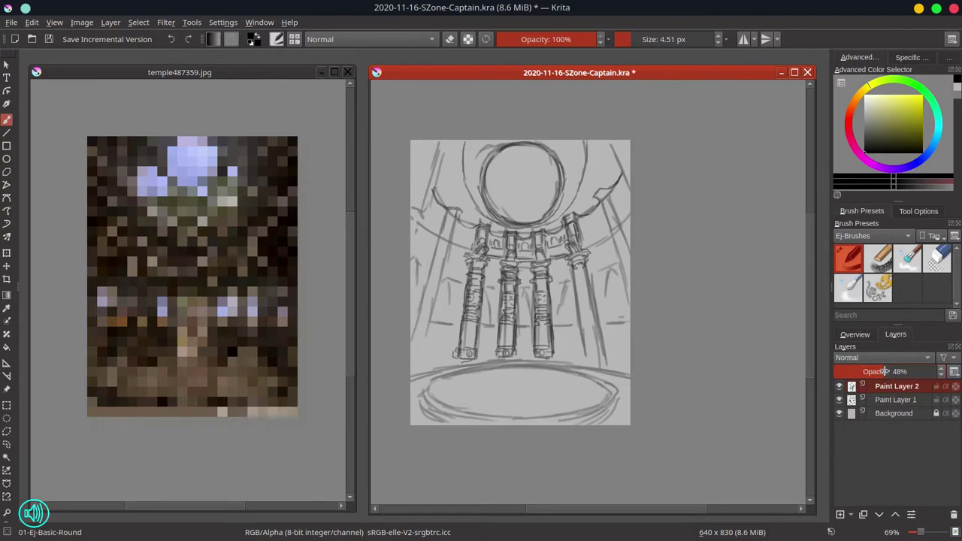
pyautogui.click(744, 40)
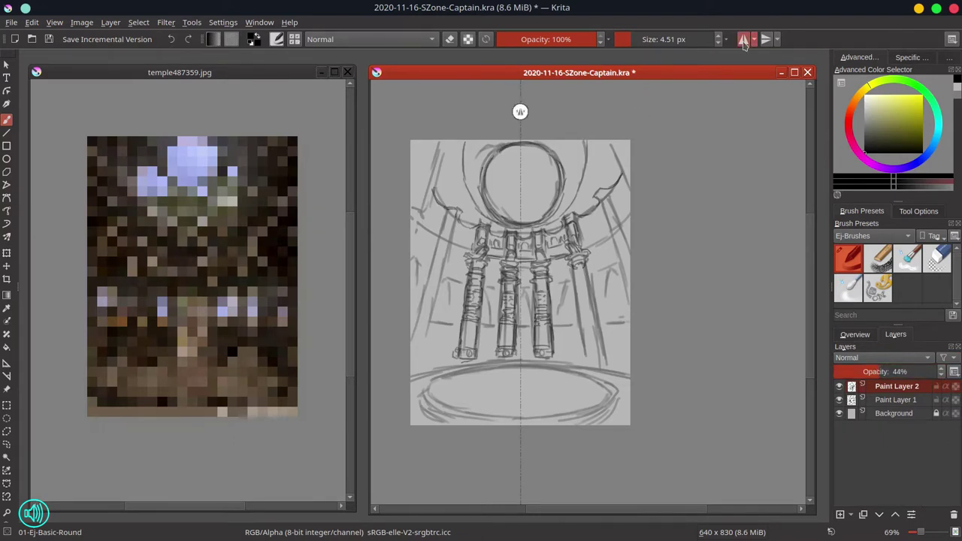
# On a new layer, select the left half of the canvas and fill it with light grey to cover the sketch
pyautogui.click(841, 515)
pyautogui.click(7, 406)
pyautogui.moveTo(394, 126); pyautogui.dragTo(520, 481)
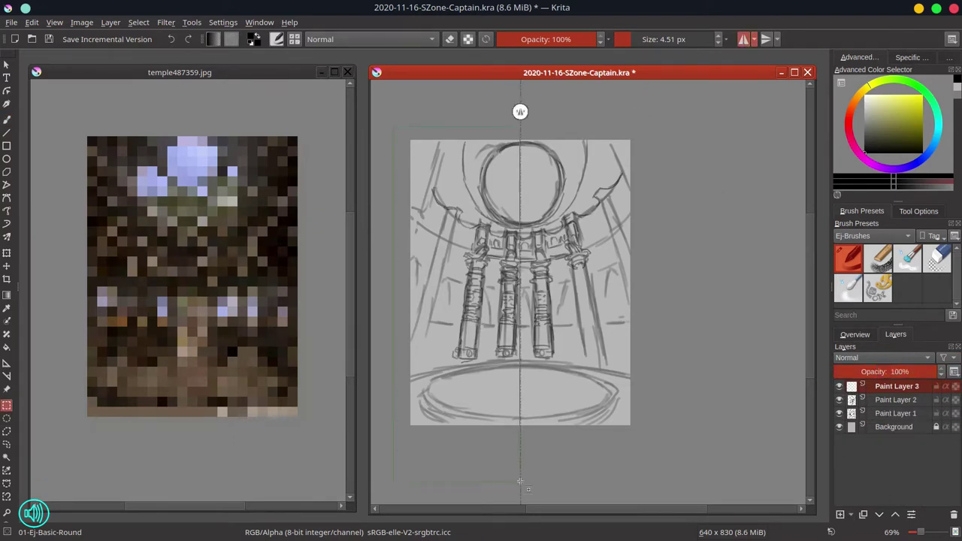
pyautogui.click(7, 348)
pyautogui.click(862, 124)
pyautogui.click(481, 279)
# Add another new layer, clear the selection, return to the brush and save the drawing
pyautogui.click(841, 515)
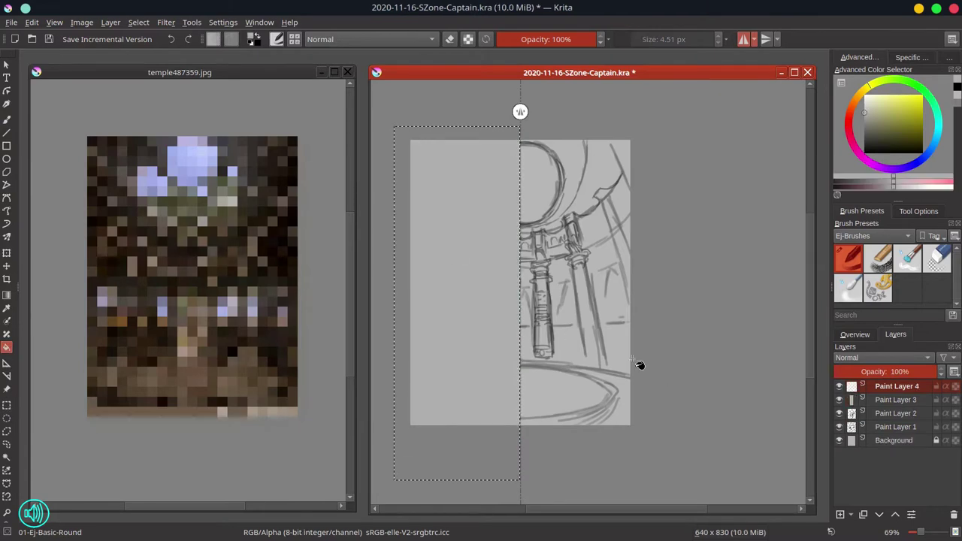
pyautogui.click(139, 22)
pyautogui.click(150, 54)
pyautogui.press('b')
pyautogui.hotkey('ctrl', 's')
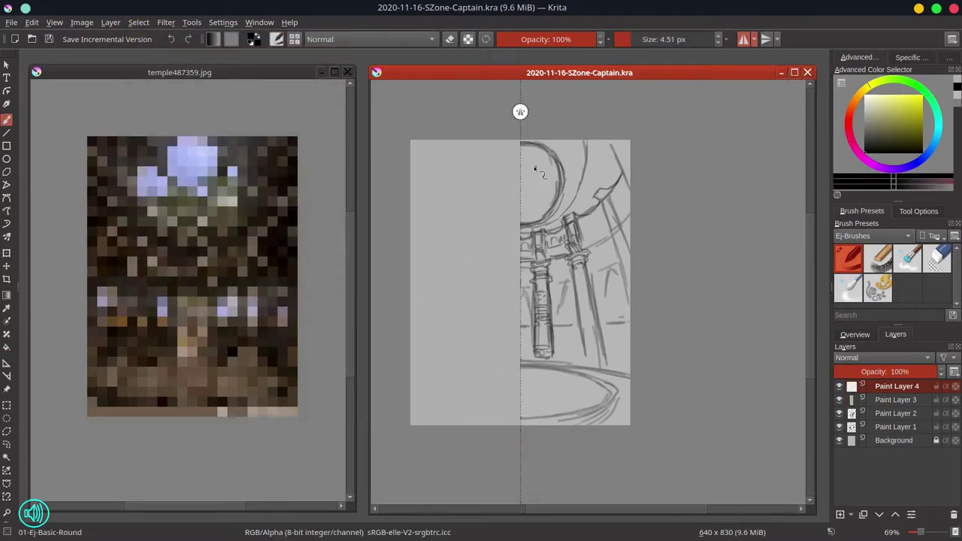
# Draw the mirrored circle, hide Paint Layer 1 and Paint Layer 2, and clean its line with the 04-Ej-Eraser-Circle brush
pyautogui.moveTo(529, 159)
pyautogui.mouseDown()
pyautogui.moveTo(531, 143)
pyautogui.moveTo(560, 167)
pyautogui.moveTo(539, 224)
pyautogui.mouseUp()
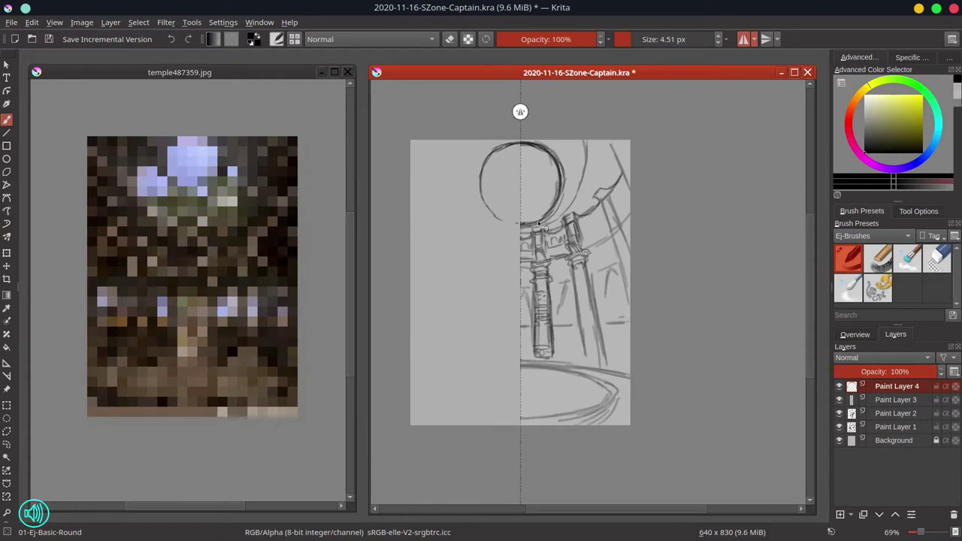
pyautogui.click(840, 427)
pyautogui.click(840, 413)
pyautogui.moveTo(522, 143)
pyautogui.mouseDown()
pyautogui.moveTo(560, 166)
pyautogui.moveTo(521, 225)
pyautogui.moveTo(557, 200)
pyautogui.mouseUp()
pyautogui.click(938, 259)
pyautogui.moveTo(529, 161)
pyautogui.mouseDown()
pyautogui.moveTo(461, 161)
pyautogui.moveTo(557, 170)
pyautogui.mouseUp()
pyautogui.moveTo(552, 210); pyautogui.dragTo(537, 213)
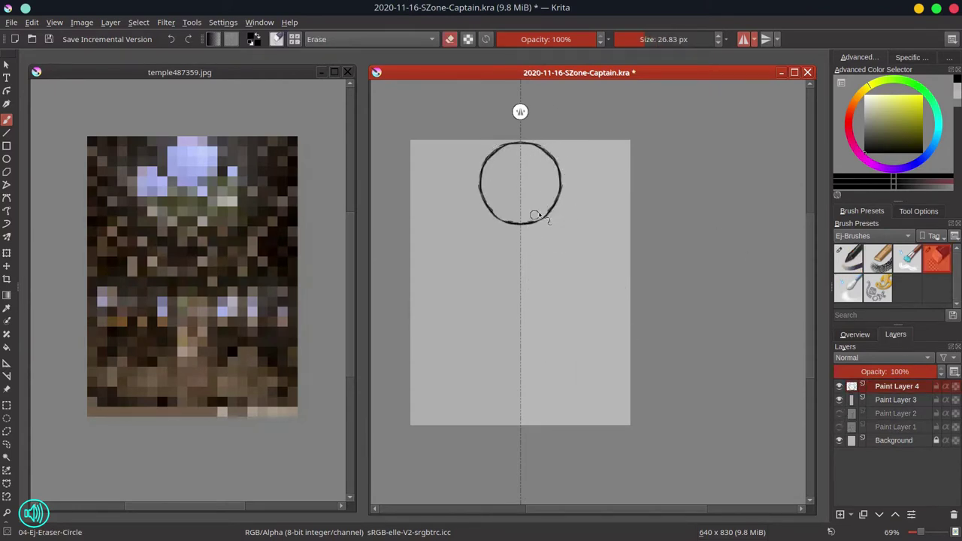
pyautogui.moveTo(559, 162)
pyautogui.mouseDown()
pyautogui.moveTo(540, 141)
pyautogui.moveTo(559, 160)
pyautogui.mouseUp()
pyautogui.moveTo(535, 213)
pyautogui.mouseDown()
pyautogui.moveTo(512, 215)
pyautogui.moveTo(546, 145)
pyautogui.moveTo(564, 170)
pyautogui.moveTo(552, 218)
pyautogui.moveTo(566, 182)
pyautogui.mouseUp()
# Show the sketch layers again and ink the circle's inner rim, the outer arcs and the mirrored scalloped edges
pyautogui.click(848, 259)
pyautogui.click(840, 427)
pyautogui.click(839, 413)
pyautogui.press('e')
pyautogui.moveTo(557, 150); pyautogui.dragTo(550, 156)
pyautogui.moveTo(521, 229)
pyautogui.mouseDown()
pyautogui.moveTo(544, 227)
pyautogui.moveTo(588, 152)
pyautogui.moveTo(569, 206)
pyautogui.mouseUp()
pyautogui.moveTo(589, 141)
pyautogui.mouseDown()
pyautogui.moveTo(583, 188)
pyautogui.moveTo(521, 230)
pyautogui.moveTo(579, 197)
pyautogui.mouseUp()
pyautogui.moveTo(545, 238)
pyautogui.mouseDown()
pyautogui.moveTo(539, 242)
pyautogui.moveTo(571, 225)
pyautogui.moveTo(621, 174)
pyautogui.mouseUp()
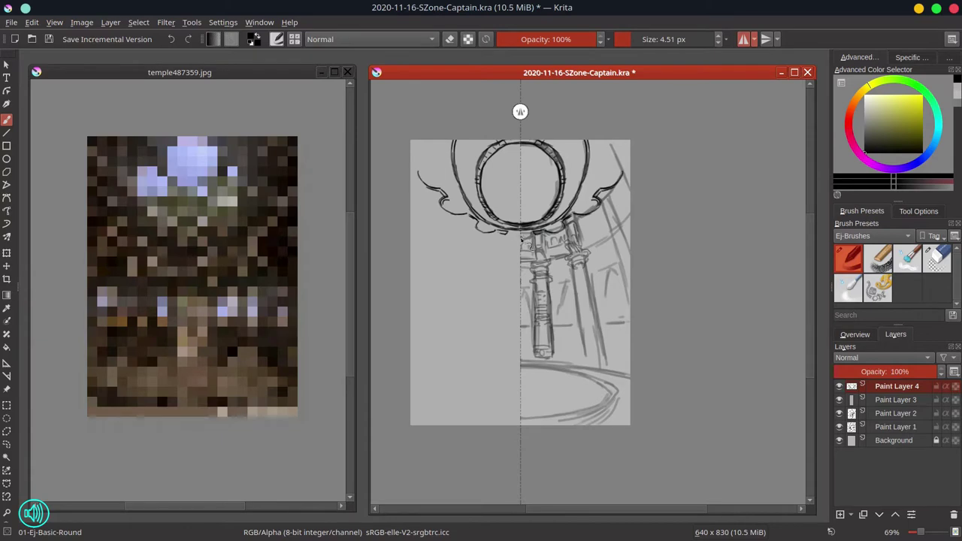
# Ink the mirrored arched frieze and column tops below the circle, save, and compare with the sketch layers hidden
pyautogui.moveTo(537, 235)
pyautogui.mouseDown()
pyautogui.moveTo(544, 257)
pyautogui.moveTo(532, 265)
pyautogui.moveTo(550, 263)
pyautogui.moveTo(553, 240)
pyautogui.moveTo(565, 242)
pyautogui.moveTo(544, 264)
pyautogui.moveTo(526, 263)
pyautogui.moveTo(576, 265)
pyautogui.moveTo(570, 221)
pyautogui.moveTo(580, 249)
pyautogui.moveTo(571, 254)
pyautogui.moveTo(585, 262)
pyautogui.mouseUp()
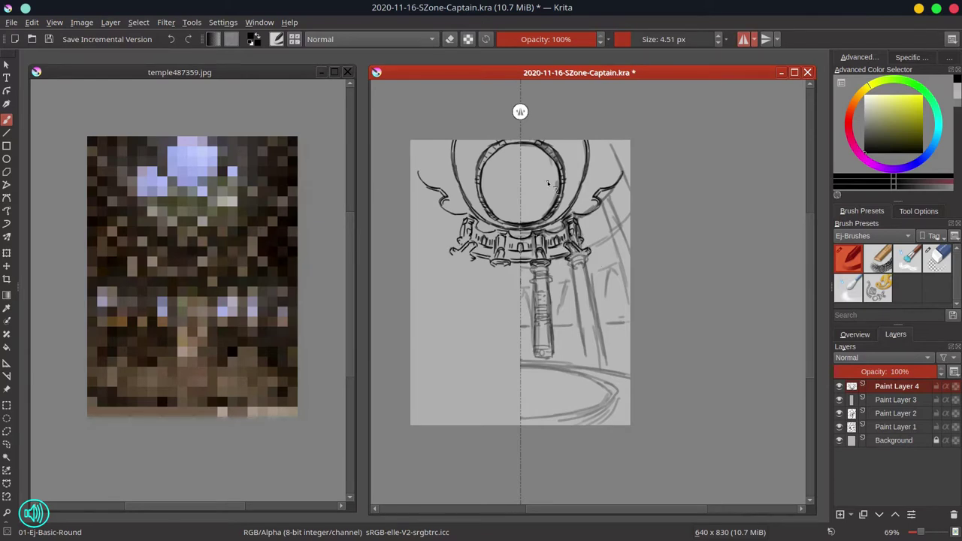
pyautogui.hotkey('ctrl', 's')
pyautogui.click(840, 415)
pyautogui.click(840, 427)
pyautogui.click(840, 427)
pyautogui.click(840, 415)
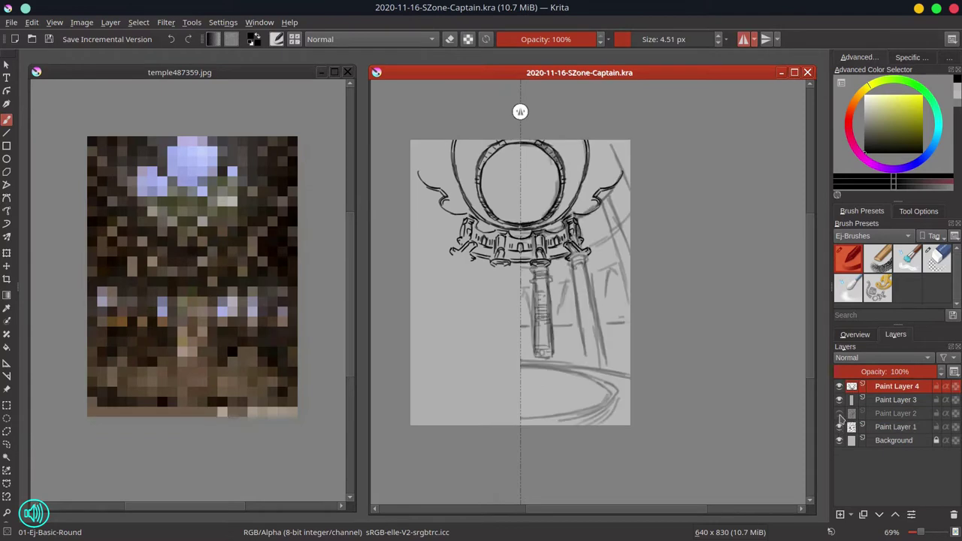
pyautogui.click(840, 415)
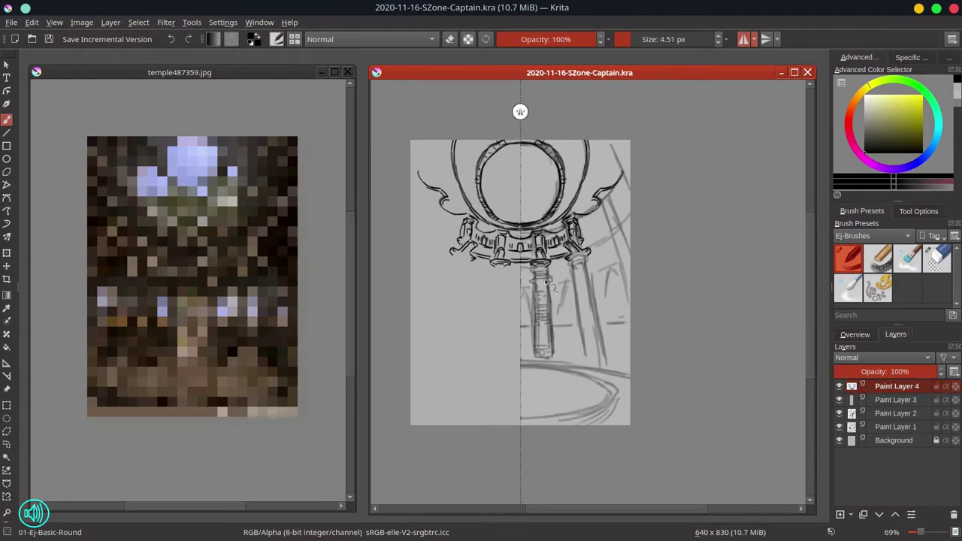
# Ink the mirrored capitals at the canvas's side edges and the beams in the upper corners, and save the drawing
pyautogui.moveTo(591, 250)
pyautogui.mouseDown()
pyautogui.moveTo(617, 223)
pyautogui.moveTo(627, 230)
pyautogui.moveTo(617, 239)
pyautogui.mouseUp()
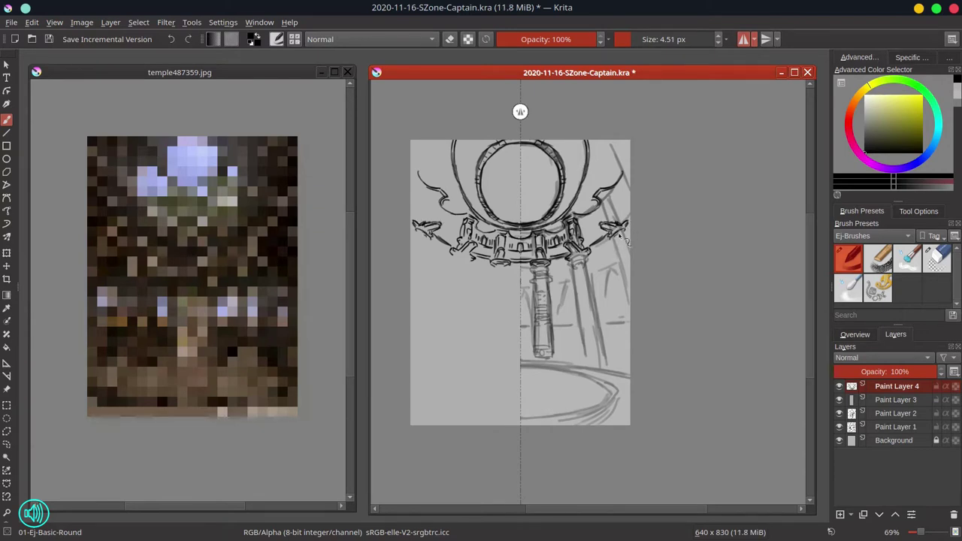
pyautogui.moveTo(619, 236); pyautogui.dragTo(628, 233)
pyautogui.moveTo(604, 196)
pyautogui.mouseDown()
pyautogui.moveTo(635, 170)
pyautogui.moveTo(636, 179)
pyautogui.moveTo(618, 197)
pyautogui.moveTo(629, 184)
pyautogui.moveTo(619, 169)
pyautogui.moveTo(626, 156)
pyautogui.moveTo(605, 150)
pyautogui.moveTo(613, 158)
pyautogui.moveTo(614, 143)
pyautogui.moveTo(558, 158)
pyautogui.mouseUp()
pyautogui.press('/')
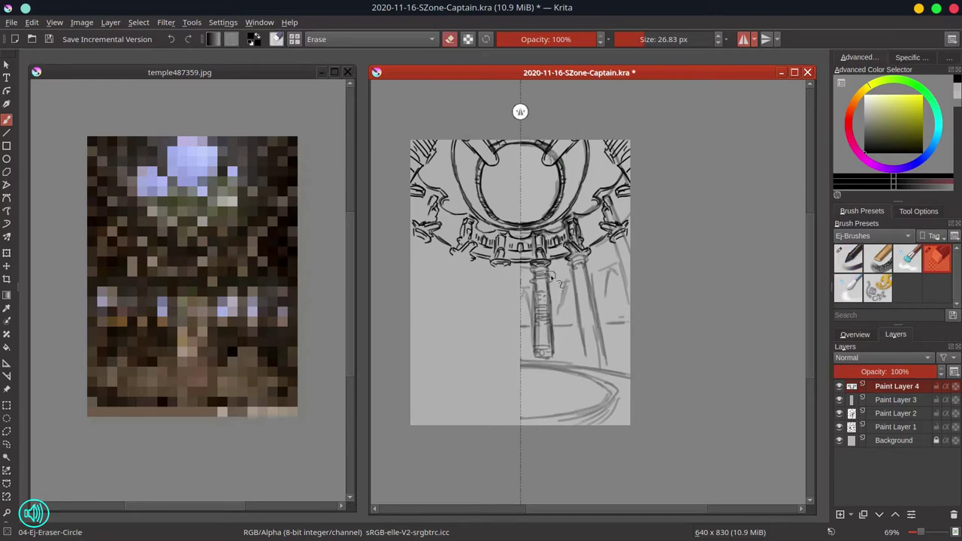
pyautogui.click(840, 413)
pyautogui.click(840, 427)
pyautogui.click(840, 427)
pyautogui.click(840, 413)
pyautogui.click(49, 40)
# Ink the small arches of the frieze between the outer column tops on both sides, and save the drawing
pyautogui.press('/')
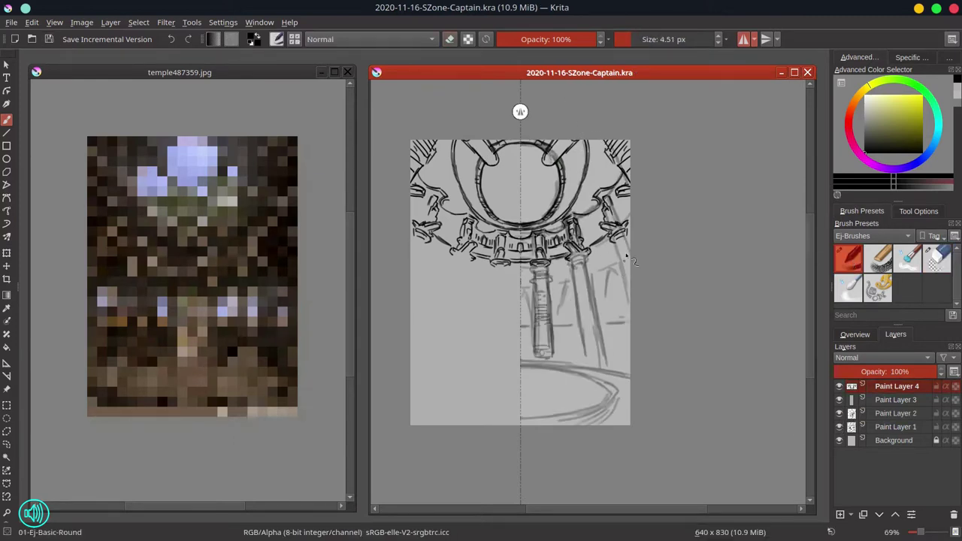
pyautogui.moveTo(590, 234); pyautogui.dragTo(622, 210)
pyautogui.moveTo(630, 201)
pyautogui.mouseDown()
pyautogui.moveTo(595, 201)
pyautogui.moveTo(606, 235)
pyautogui.mouseUp()
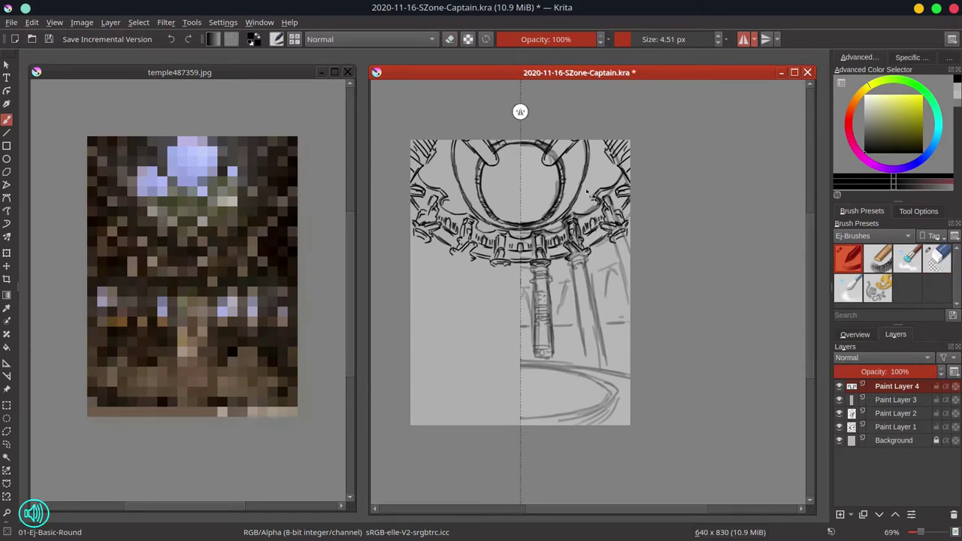
pyautogui.moveTo(513, 241); pyautogui.dragTo(510, 245)
pyautogui.hotkey('ctrl', 's')
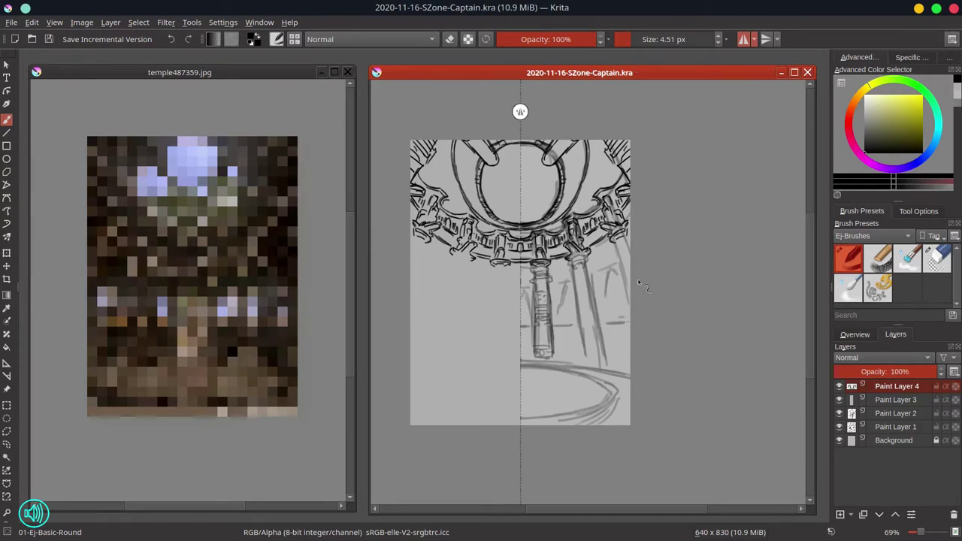
# Ink the mirrored inner and outer column shafts with ring details, save, and check them with the sketch layers hidden
pyautogui.moveTo(536, 273)
pyautogui.mouseDown()
pyautogui.moveTo(534, 285)
pyautogui.moveTo(543, 311)
pyautogui.moveTo(551, 296)
pyautogui.moveTo(540, 311)
pyautogui.moveTo(557, 303)
pyautogui.moveTo(539, 317)
pyautogui.moveTo(549, 317)
pyautogui.moveTo(533, 314)
pyautogui.moveTo(553, 327)
pyautogui.moveTo(536, 328)
pyautogui.moveTo(534, 289)
pyautogui.moveTo(535, 329)
pyautogui.moveTo(551, 348)
pyautogui.mouseUp()
pyautogui.moveTo(574, 256)
pyautogui.mouseDown()
pyautogui.moveTo(582, 264)
pyautogui.moveTo(589, 250)
pyautogui.moveTo(579, 279)
pyautogui.moveTo(591, 280)
pyautogui.moveTo(573, 265)
pyautogui.moveTo(575, 277)
pyautogui.moveTo(593, 274)
pyautogui.moveTo(578, 288)
pyautogui.mouseUp()
pyautogui.click(936, 267)
pyautogui.click(851, 263)
pyautogui.moveTo(589, 276)
pyautogui.mouseDown()
pyautogui.moveTo(580, 314)
pyautogui.moveTo(593, 307)
pyautogui.moveTo(599, 348)
pyautogui.moveTo(578, 356)
pyautogui.mouseUp()
pyautogui.moveTo(607, 322); pyautogui.dragTo(601, 355)
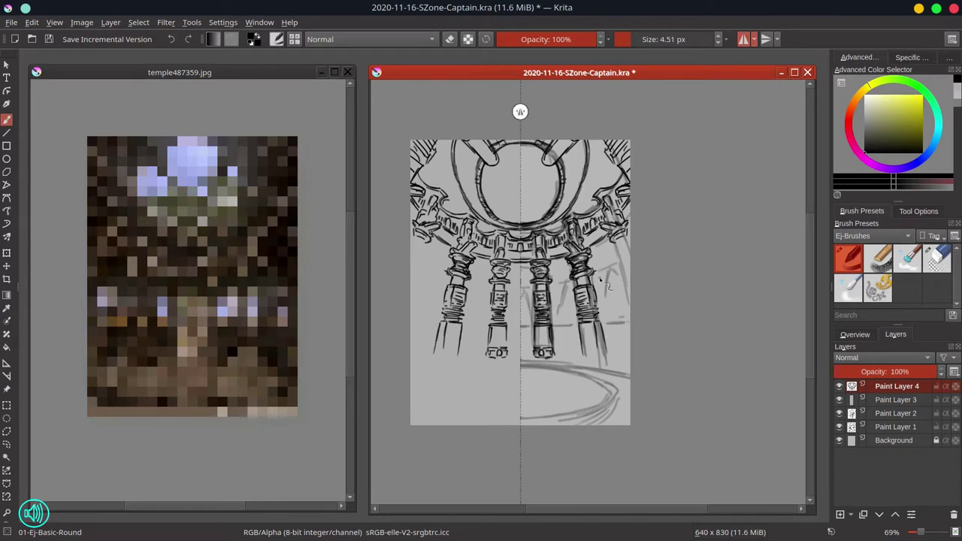
pyautogui.hotkey('ctrl', 's')
pyautogui.click(840, 413)
pyautogui.click(840, 428)
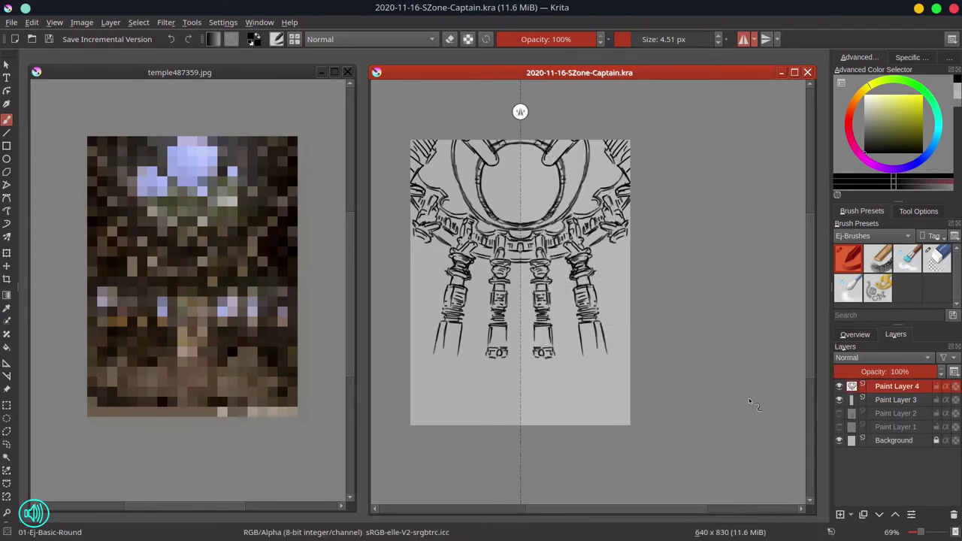
pyautogui.click(839, 413)
pyautogui.click(839, 428)
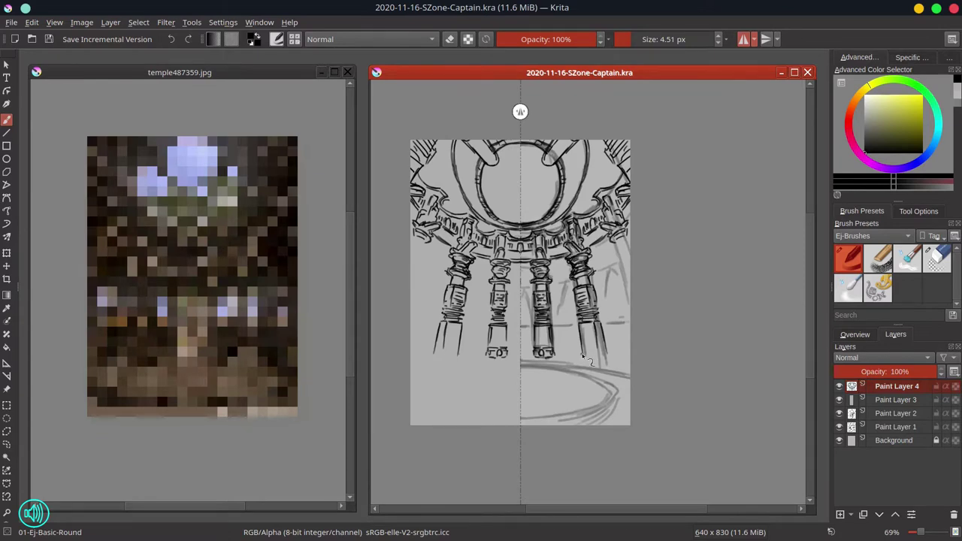
# Ink the bases of the outer columns and add the partial columns at the canvas's side edges
pyautogui.moveTo(581, 351)
pyautogui.mouseDown()
pyautogui.moveTo(606, 354)
pyautogui.moveTo(587, 362)
pyautogui.mouseUp()
pyautogui.moveTo(592, 355)
pyautogui.mouseDown()
pyautogui.moveTo(601, 357)
pyautogui.moveTo(581, 361)
pyautogui.mouseUp()
pyautogui.press('/')
pyautogui.press('/')
pyautogui.moveTo(582, 362); pyautogui.dragTo(591, 360)
pyautogui.moveTo(594, 361); pyautogui.dragTo(609, 362)
pyautogui.moveTo(617, 242)
pyautogui.mouseDown()
pyautogui.moveTo(627, 233)
pyautogui.moveTo(633, 297)
pyautogui.mouseUp()
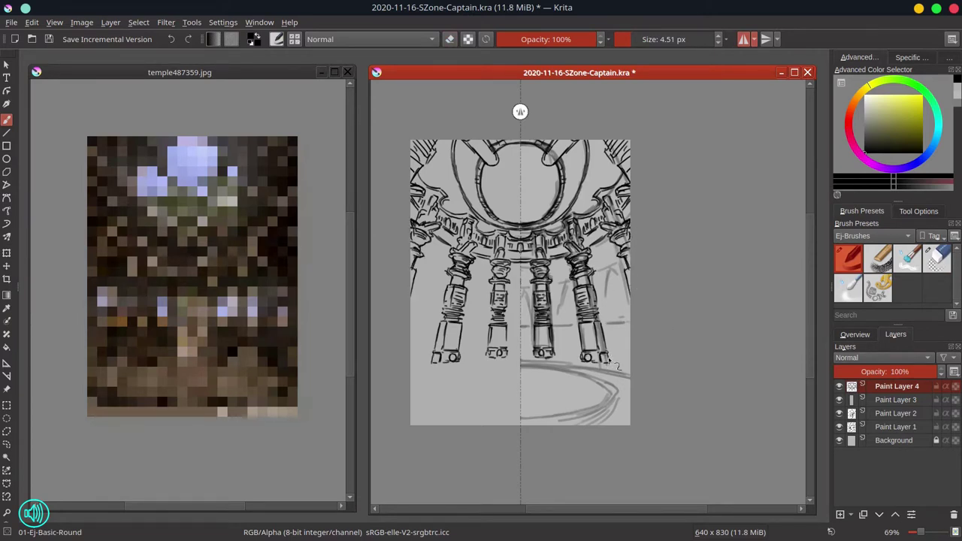
# Ink the mirrored floor curve and the large ellipse with its rim below the columns, redoing the first strokes
pyautogui.moveTo(520, 362)
pyautogui.mouseDown()
pyautogui.moveTo(631, 373)
pyautogui.moveTo(580, 374)
pyautogui.mouseUp()
pyautogui.hotkey('ctrl', 'z')
pyautogui.hotkey('ctrl', 'z')
pyautogui.moveTo(520, 367)
pyautogui.mouseDown()
pyautogui.moveTo(575, 373)
pyautogui.moveTo(604, 386)
pyautogui.moveTo(598, 408)
pyautogui.mouseUp()
pyautogui.moveTo(521, 422)
pyautogui.mouseDown()
pyautogui.moveTo(584, 413)
pyautogui.moveTo(560, 419)
pyautogui.moveTo(601, 404)
pyautogui.mouseUp()
pyautogui.moveTo(525, 422)
pyautogui.mouseDown()
pyautogui.moveTo(596, 411)
pyautogui.moveTo(613, 389)
pyautogui.mouseUp()
pyautogui.moveTo(613, 401)
pyautogui.mouseDown()
pyautogui.moveTo(583, 419)
pyautogui.moveTo(612, 402)
pyautogui.moveTo(613, 386)
pyautogui.moveTo(560, 426)
pyautogui.mouseUp()
# Hide Paint Layer 1 and Paint Layer 2 and save the drawing
pyautogui.press('/')
pyautogui.click(839, 414)
pyautogui.click(839, 427)
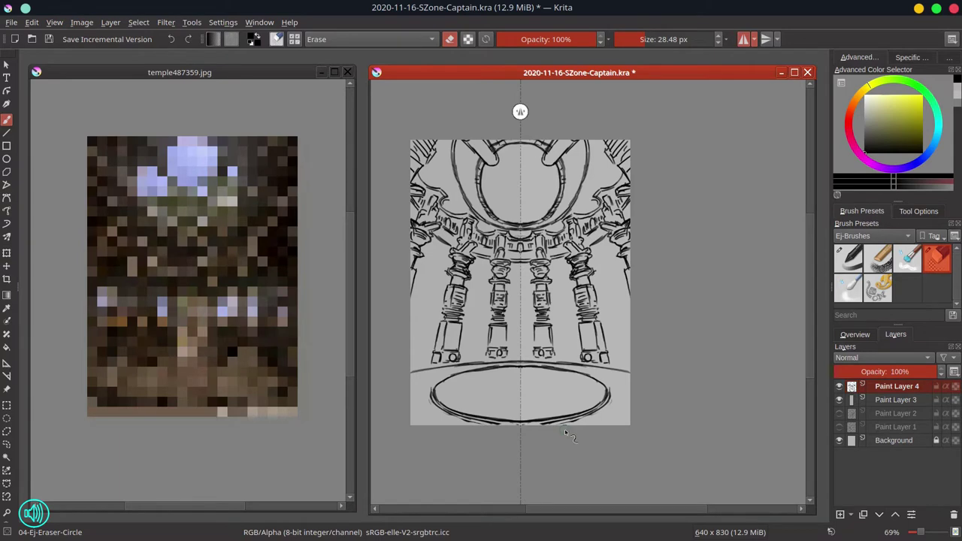
pyautogui.hotkey('ctrl', 's')
# Thicken the outer arcs and the circle's outer rim with mirrored strokes, save, and save an incremental version
pyautogui.press('/')
pyautogui.moveTo(452, 141)
pyautogui.mouseDown()
pyautogui.moveTo(469, 209)
pyautogui.moveTo(454, 178)
pyautogui.mouseUp()
pyautogui.moveTo(450, 152)
pyautogui.mouseDown()
pyautogui.moveTo(459, 185)
pyautogui.moveTo(454, 143)
pyautogui.moveTo(464, 198)
pyautogui.mouseUp()
pyautogui.press('/')
pyautogui.press('/')
pyautogui.moveTo(479, 157)
pyautogui.mouseDown()
pyautogui.moveTo(478, 195)
pyautogui.moveTo(492, 215)
pyautogui.mouseUp()
pyautogui.moveTo(479, 176); pyautogui.dragTo(485, 197)
pyautogui.hotkey('ctrl', 's')
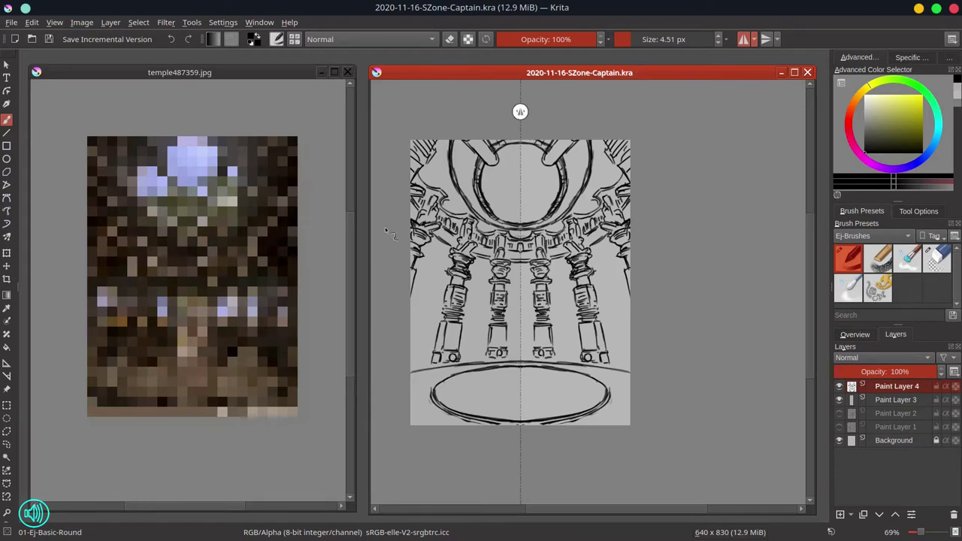
pyautogui.click(110, 24)
pyautogui.click(101, 39)
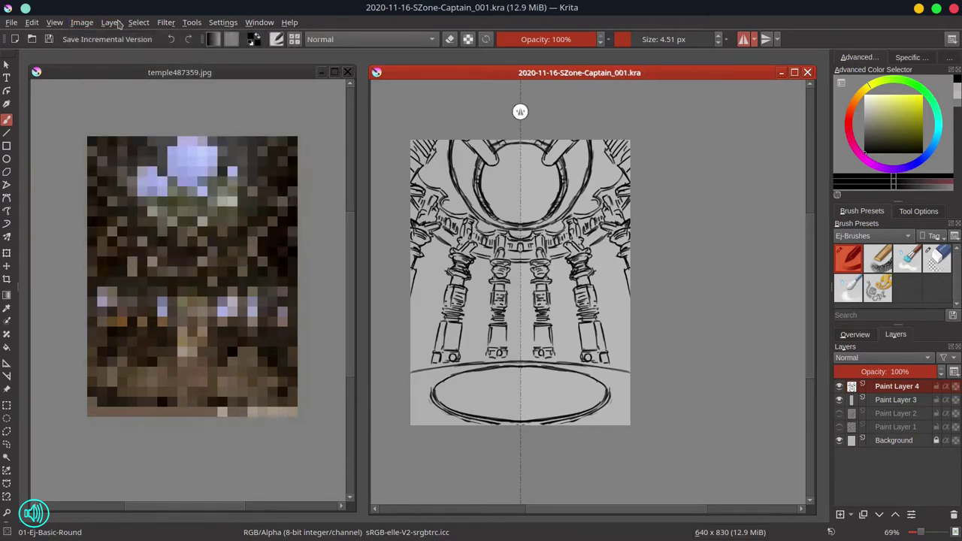
# Extend the canvas height to 900 px with the top-centre anchor and stretch the Background layer down to fill it
pyautogui.click(85, 23)
pyautogui.click(229, 215)
pyautogui.click(461, 300)
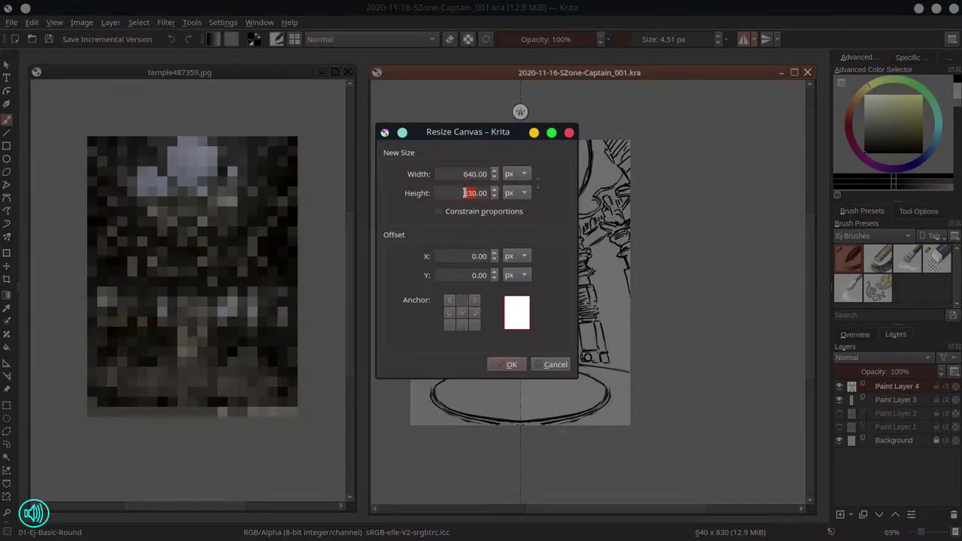
pyautogui.write('900')
pyautogui.click(511, 365)
pyautogui.click(894, 440)
pyautogui.hotkey('ctrl', 't')
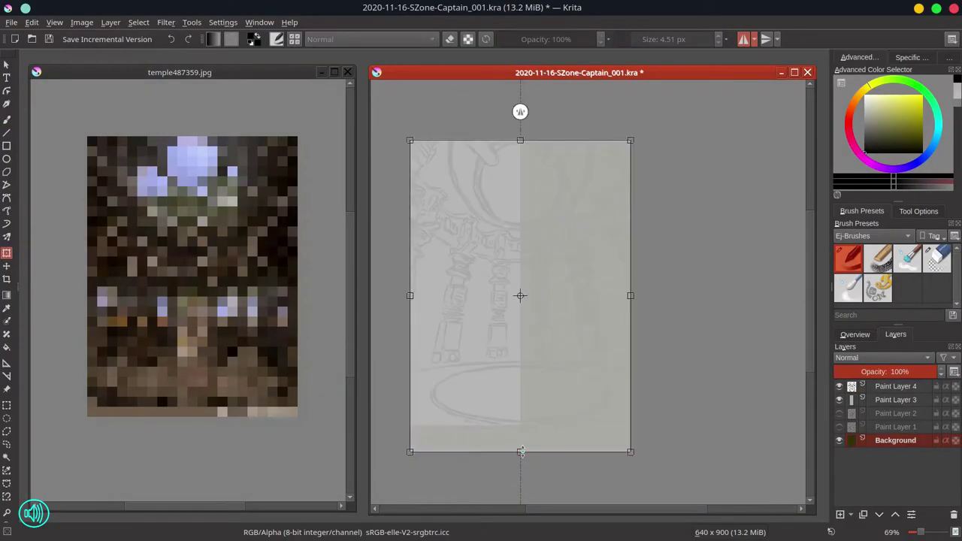
pyautogui.press('Return')
# Set the canvas height to 950 px and stretch the Background layer down to the new lower edge
pyautogui.click(84, 23)
pyautogui.click(94, 216)
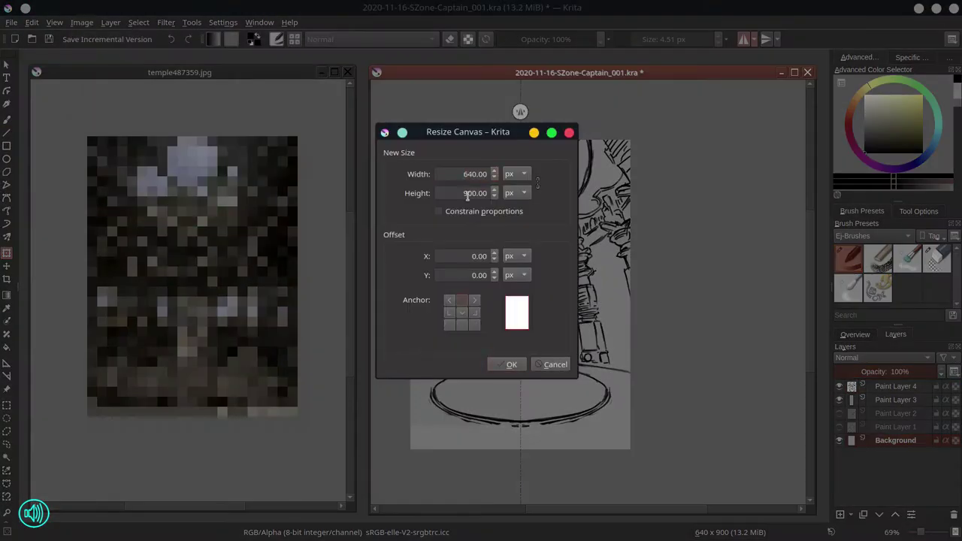
pyautogui.moveTo(468, 195); pyautogui.dragTo(473, 195)
pyautogui.write('5')
pyautogui.click(511, 364)
pyautogui.click(515, 446)
pyautogui.moveTo(520, 467); pyautogui.dragTo(521, 487)
pyautogui.press('Return')
# Show Paint Layer 1 and Paint Layer 2 again and save the drawing
pyautogui.click(840, 427)
pyautogui.click(840, 414)
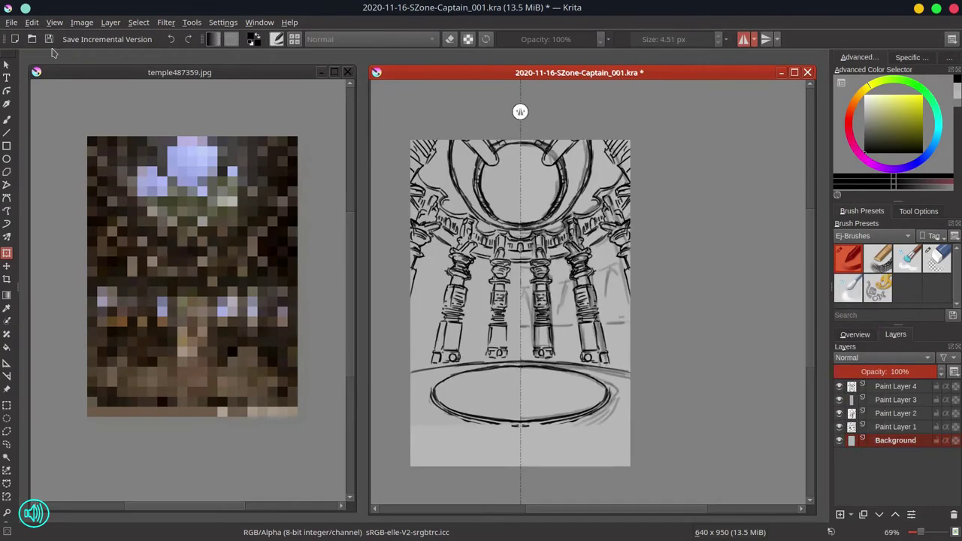
pyautogui.click(50, 40)
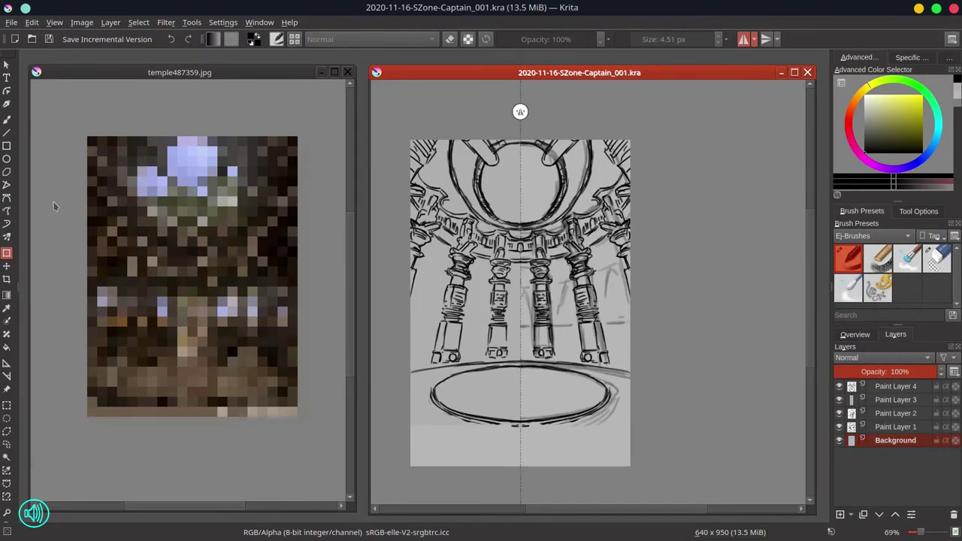
# Draw extra mirrored rim curves beneath the elliptical floor on the Background layer
pyautogui.press('b')
pyautogui.moveTo(557, 427); pyautogui.dragTo(520, 431)
pyautogui.moveTo(522, 430)
pyautogui.mouseDown()
pyautogui.moveTo(608, 407)
pyautogui.moveTo(543, 436)
pyautogui.mouseUp()
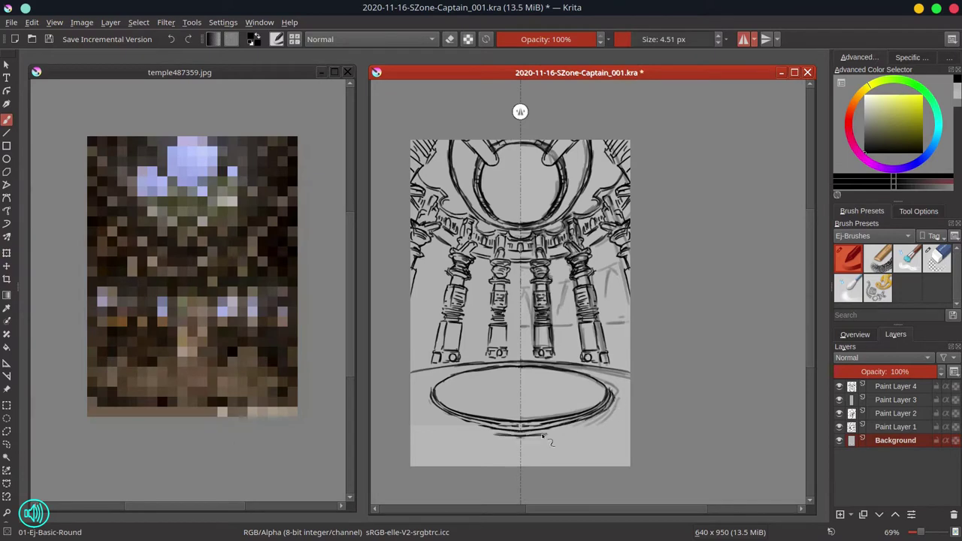
pyautogui.moveTo(463, 436); pyautogui.dragTo(582, 426)
pyautogui.moveTo(565, 430); pyautogui.dragTo(617, 398)
pyautogui.moveTo(451, 439); pyautogui.dragTo(611, 418)
pyautogui.moveTo(606, 420); pyautogui.dragTo(620, 390)
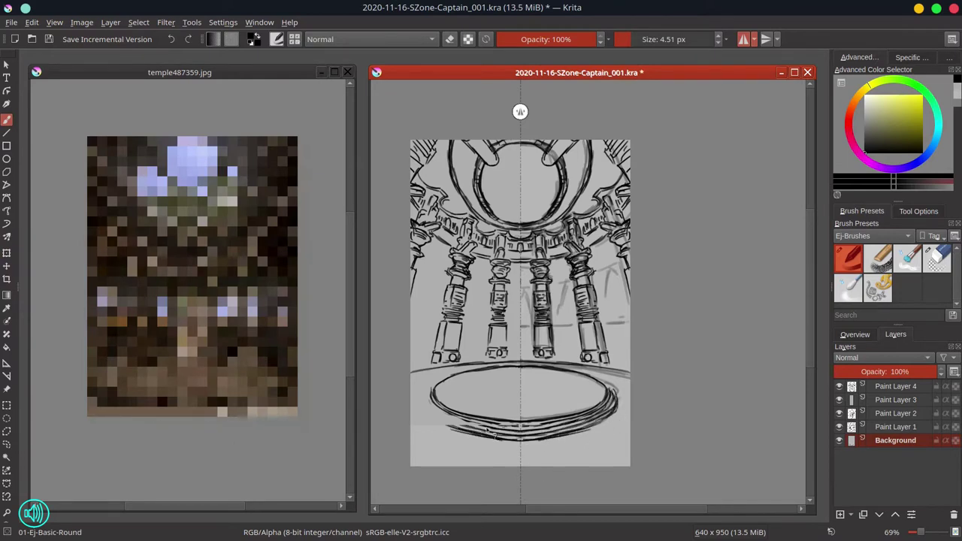
# Hide the paint layers and cover the rim strokes on Background with a sampled grey fill inside a rectangular selection
pyautogui.moveTo(840, 427); pyautogui.dragTo(840, 386)
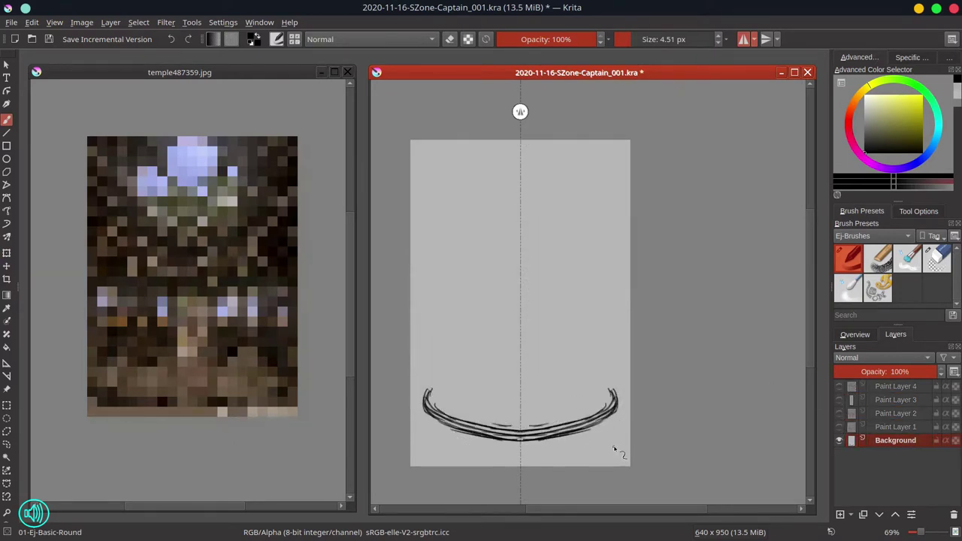
pyautogui.click(6, 405)
pyautogui.moveTo(416, 355); pyautogui.dragTo(655, 446)
pyautogui.click(7, 309)
pyautogui.click(481, 376)
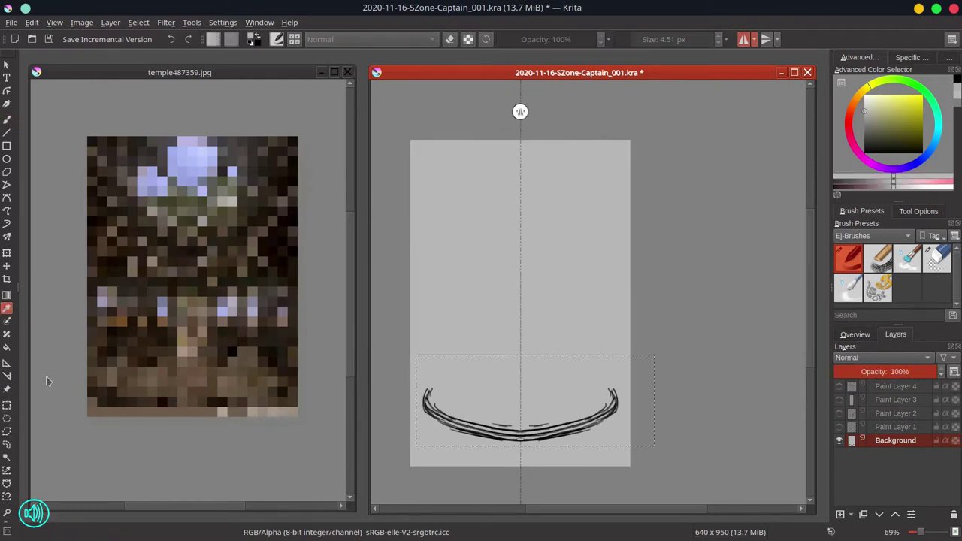
pyautogui.click(7, 347)
pyautogui.click(519, 402)
# Lock the Background layer and clear the selection
pyautogui.click(936, 440)
pyautogui.click(139, 23)
pyautogui.click(154, 55)
# Make Paint Layers 1 to 4 visible, activate Paint Layer 4 and save the drawing
pyautogui.click(840, 427)
pyautogui.click(840, 413)
pyautogui.click(840, 400)
pyautogui.click(840, 387)
pyautogui.click(896, 386)
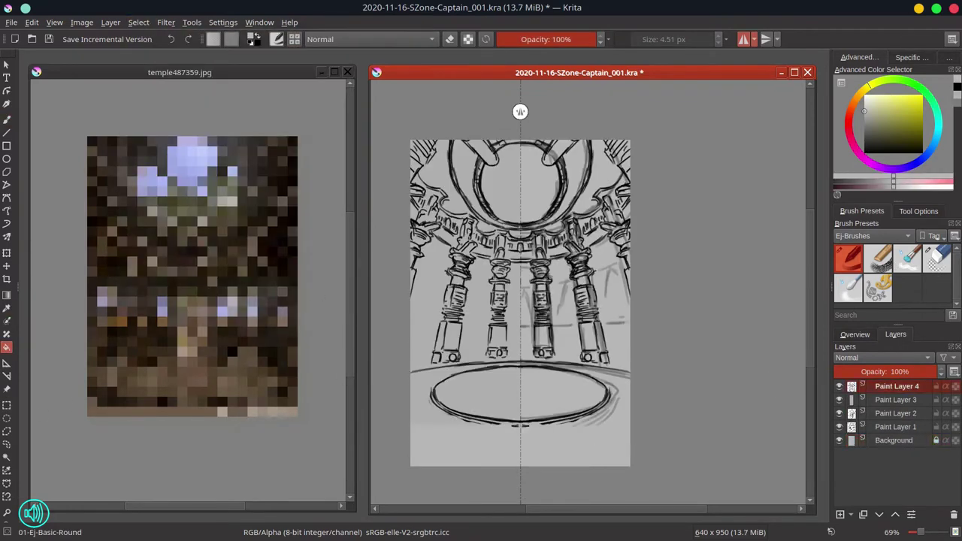
pyautogui.click(52, 41)
# Ink the mirrored rim curves around and below the floor ellipse in black on Paint Layer 4
pyautogui.click(958, 87)
pyautogui.click(7, 120)
pyautogui.moveTo(522, 426)
pyautogui.mouseDown()
pyautogui.moveTo(558, 428)
pyautogui.moveTo(624, 390)
pyautogui.moveTo(603, 413)
pyautogui.moveTo(430, 392)
pyautogui.moveTo(452, 421)
pyautogui.moveTo(514, 437)
pyautogui.moveTo(440, 386)
pyautogui.mouseUp()
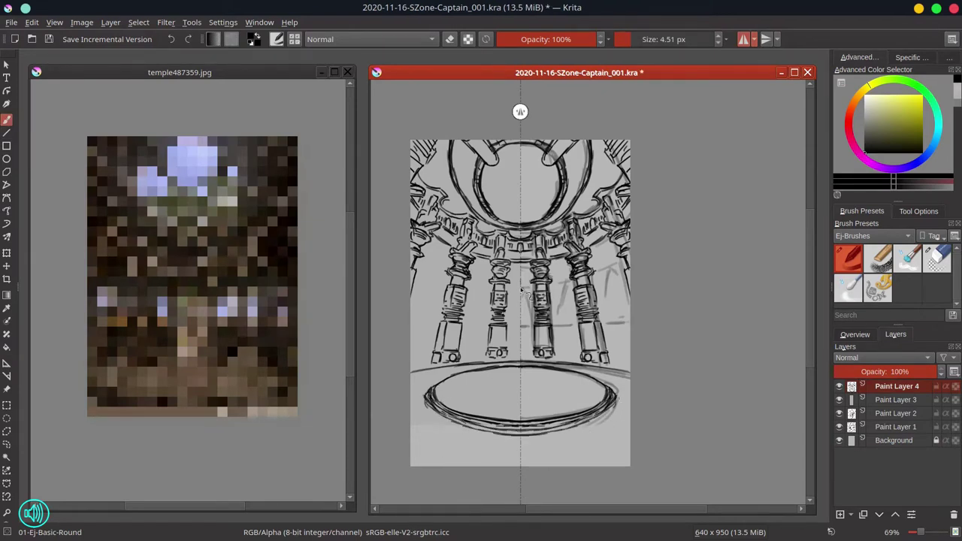
# Ink the curved wall lines behind the columns and the mirrored arched niches with statues between them
pyautogui.moveTo(551, 288); pyautogui.dragTo(573, 284)
pyautogui.moveTo(593, 279); pyautogui.dragTo(620, 262)
pyautogui.moveTo(553, 326); pyautogui.dragTo(630, 323)
pyautogui.moveTo(508, 328)
pyautogui.mouseDown()
pyautogui.moveTo(580, 325)
pyautogui.moveTo(526, 355)
pyautogui.moveTo(630, 358)
pyautogui.mouseUp()
pyautogui.moveTo(527, 292)
pyautogui.mouseDown()
pyautogui.moveTo(522, 317)
pyautogui.moveTo(565, 289)
pyautogui.moveTo(575, 320)
pyautogui.mouseUp()
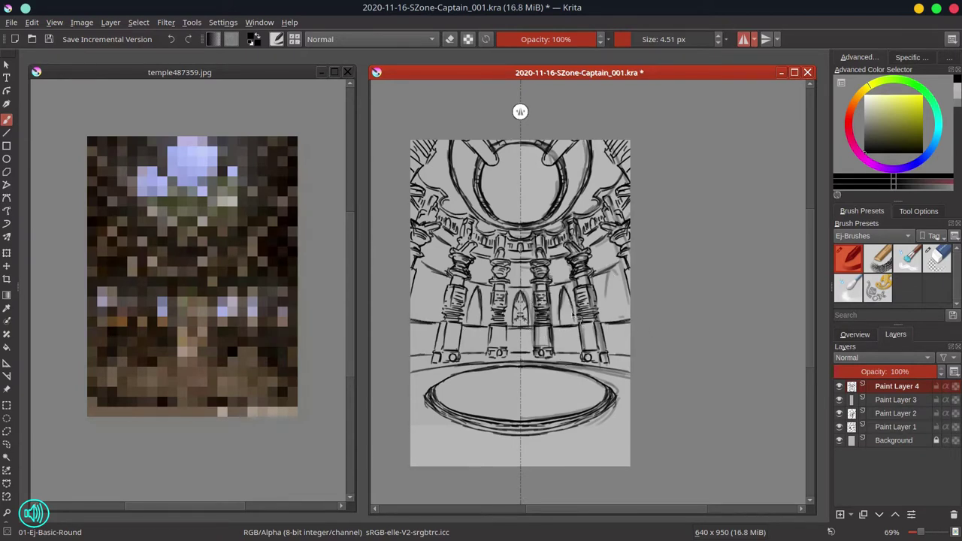
pyautogui.moveTo(609, 271); pyautogui.dragTo(610, 311)
pyautogui.moveTo(622, 269)
pyautogui.mouseDown()
pyautogui.moveTo(626, 287)
pyautogui.moveTo(610, 282)
pyautogui.moveTo(633, 317)
pyautogui.mouseUp()
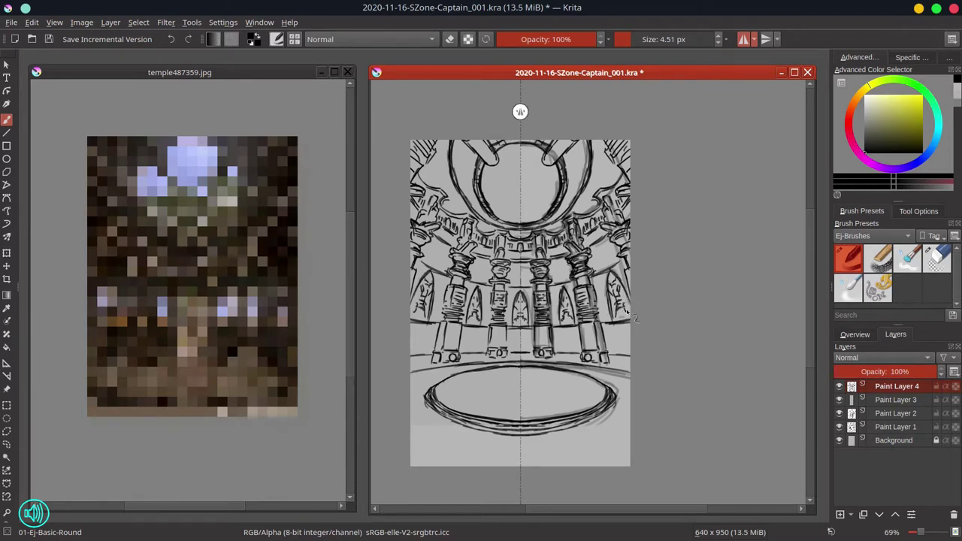
# Ink the curved balcony band above the niches, adding structural details toward the canvas's side edges
pyautogui.moveTo(551, 287); pyautogui.dragTo(627, 263)
pyautogui.moveTo(532, 289)
pyautogui.mouseDown()
pyautogui.moveTo(512, 290)
pyautogui.moveTo(533, 267)
pyautogui.mouseUp()
pyautogui.moveTo(553, 276); pyautogui.dragTo(613, 239)
pyautogui.moveTo(596, 260); pyautogui.dragTo(616, 262)
pyautogui.moveTo(609, 247)
pyautogui.mouseDown()
pyautogui.moveTo(599, 264)
pyautogui.moveTo(614, 269)
pyautogui.mouseUp()
pyautogui.moveTo(606, 256); pyautogui.dragTo(612, 254)
pyautogui.moveTo(610, 246); pyautogui.dragTo(616, 254)
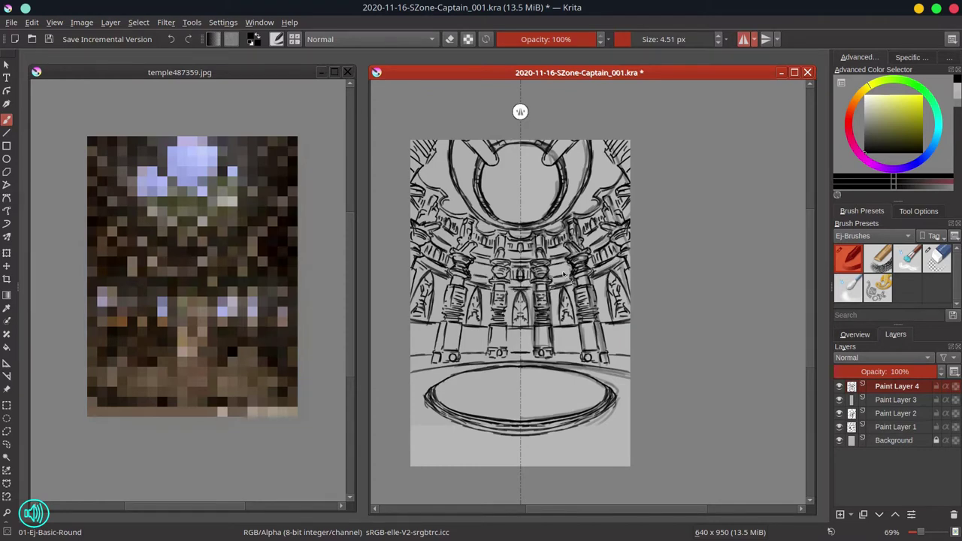
# Add short vertical details to the balcony band and ink the lower wall lines between the column bases
pyautogui.moveTo(559, 268); pyautogui.dragTo(563, 278)
pyautogui.moveTo(556, 267); pyautogui.dragTo(553, 279)
pyautogui.moveTo(567, 269); pyautogui.dragTo(569, 277)
pyautogui.moveTo(442, 323)
pyautogui.mouseDown()
pyautogui.moveTo(411, 329)
pyautogui.moveTo(438, 351)
pyautogui.mouseUp()
pyautogui.moveTo(460, 352); pyautogui.dragTo(532, 352)
# Erase the horizontal wall line beneath the niches with the Ej-Eraser-Circle brush
pyautogui.click(937, 259)
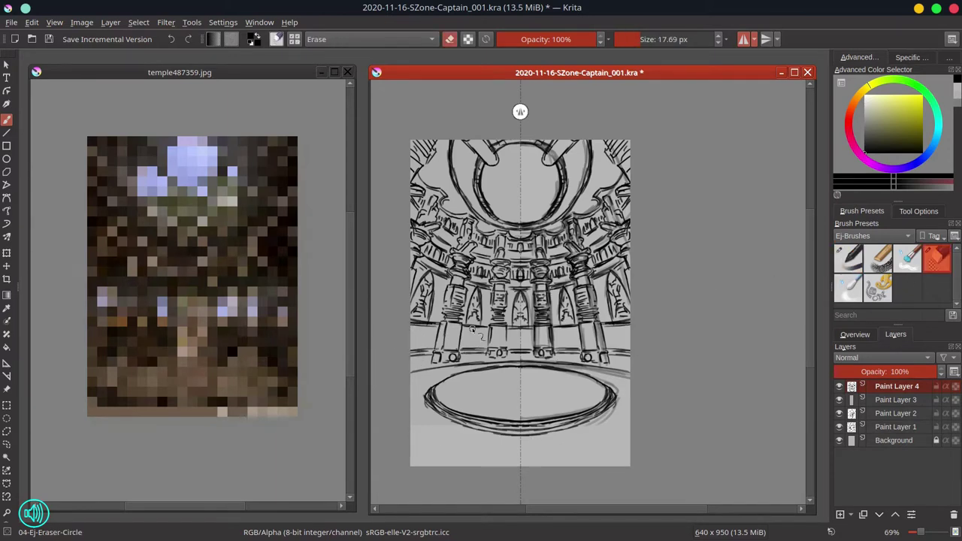
pyautogui.moveTo(482, 326); pyautogui.dragTo(468, 326)
pyautogui.moveTo(428, 325)
pyautogui.mouseDown()
pyautogui.moveTo(415, 324)
pyautogui.moveTo(428, 326)
pyautogui.mouseUp()
pyautogui.moveTo(514, 327)
pyautogui.mouseDown()
pyautogui.moveTo(624, 326)
pyautogui.moveTo(573, 351)
pyautogui.mouseUp()
# Ink pedestals under the side and inner niches with the round brush, erasing and redrawing the outer ones
pyautogui.press('/')
pyautogui.moveTo(617, 319); pyautogui.dragTo(628, 331)
pyautogui.moveTo(620, 328); pyautogui.dragTo(627, 343)
pyautogui.moveTo(569, 331)
pyautogui.mouseDown()
pyautogui.moveTo(578, 338)
pyautogui.moveTo(566, 347)
pyautogui.mouseUp()
pyautogui.click(938, 260)
pyautogui.moveTo(618, 322)
pyautogui.mouseDown()
pyautogui.moveTo(630, 343)
pyautogui.moveTo(630, 321)
pyautogui.moveTo(630, 347)
pyautogui.mouseUp()
pyautogui.click(849, 261)
pyautogui.moveTo(570, 323); pyautogui.dragTo(580, 355)
pyautogui.moveTo(564, 316); pyautogui.dragTo(575, 325)
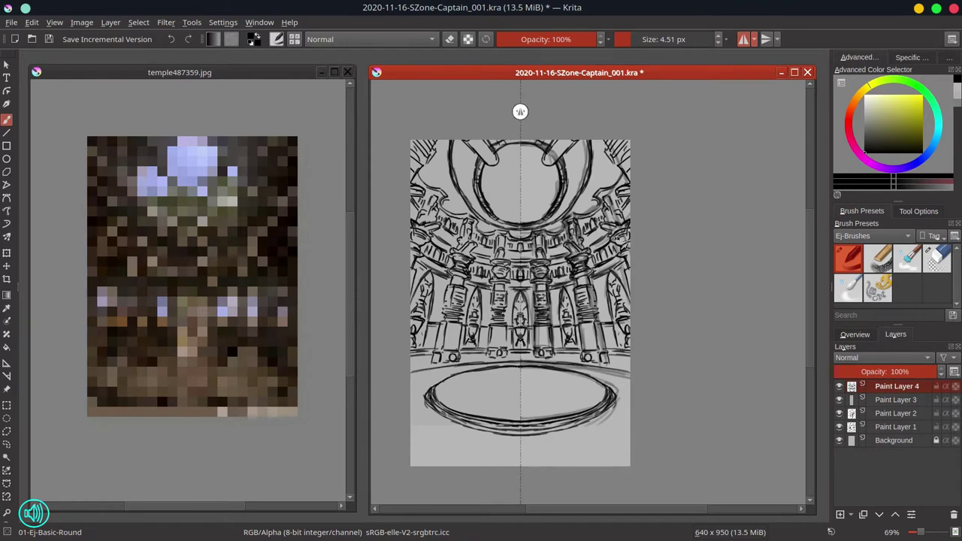
# Clean up the lines below the balcony, redraw the niche arches and save the drawing
pyautogui.press('/')
pyautogui.moveTo(620, 264)
pyautogui.mouseDown()
pyautogui.moveTo(601, 280)
pyautogui.moveTo(524, 297)
pyautogui.mouseUp()
pyautogui.press('/')
pyautogui.moveTo(415, 267); pyautogui.dragTo(450, 285)
pyautogui.moveTo(468, 286); pyautogui.dragTo(509, 292)
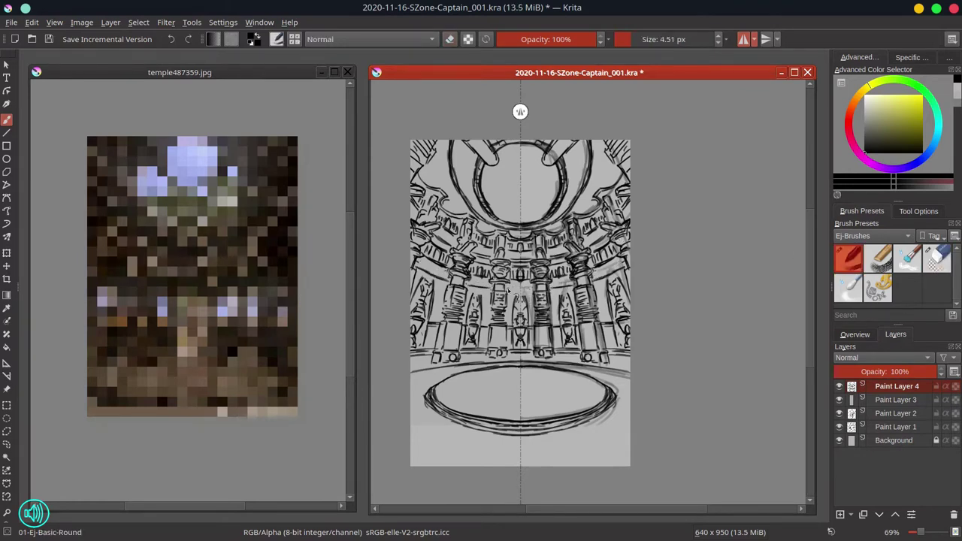
pyautogui.moveTo(418, 278)
pyautogui.mouseDown()
pyautogui.moveTo(440, 292)
pyautogui.moveTo(435, 306)
pyautogui.mouseUp()
pyautogui.press('/')
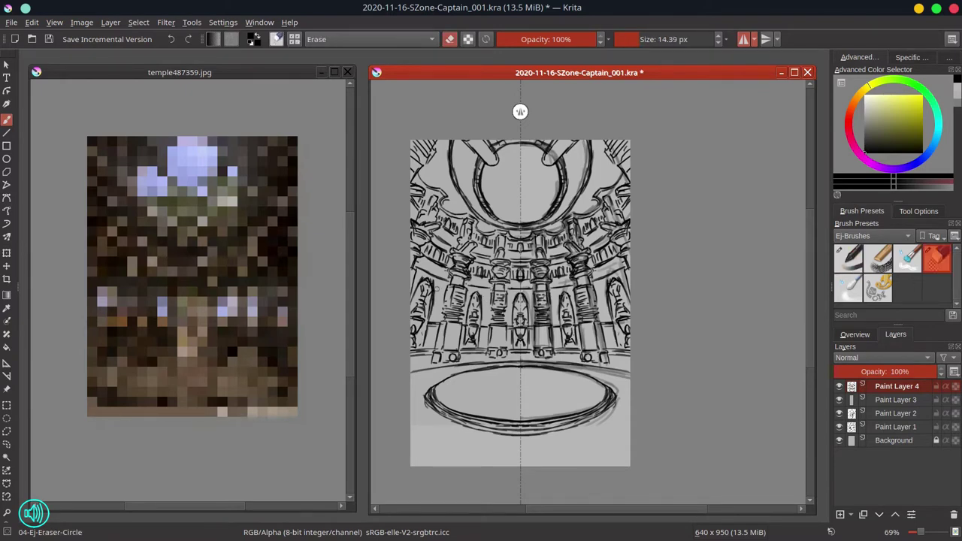
pyautogui.hotkey('ctrl', 's')
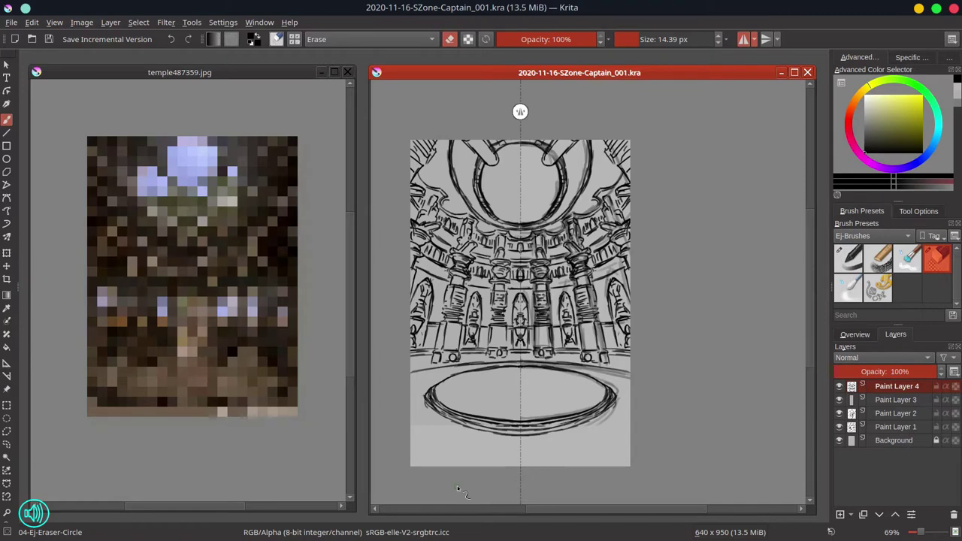
# Save an incremental version and trim the drawing to the image size
pyautogui.click(88, 39)
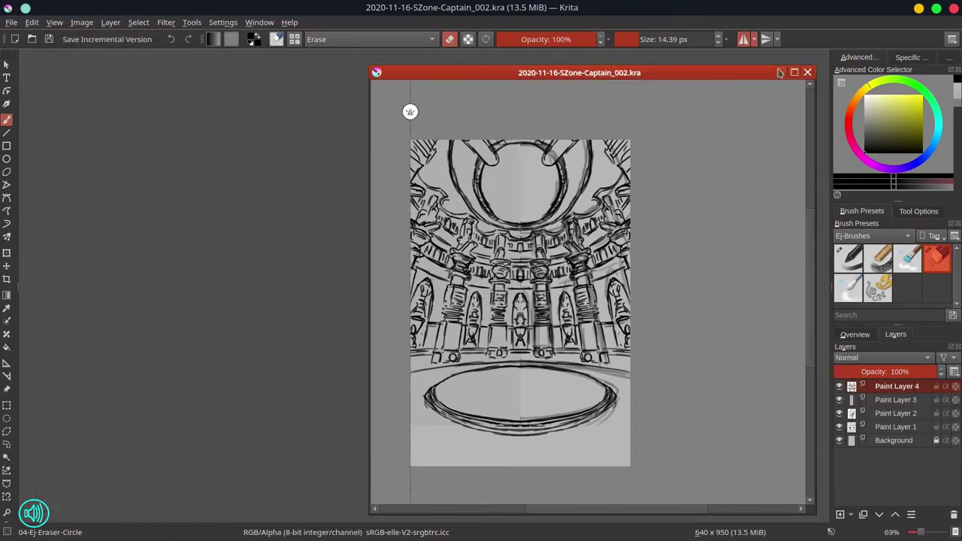
pyautogui.click(81, 22)
pyautogui.click(113, 81)
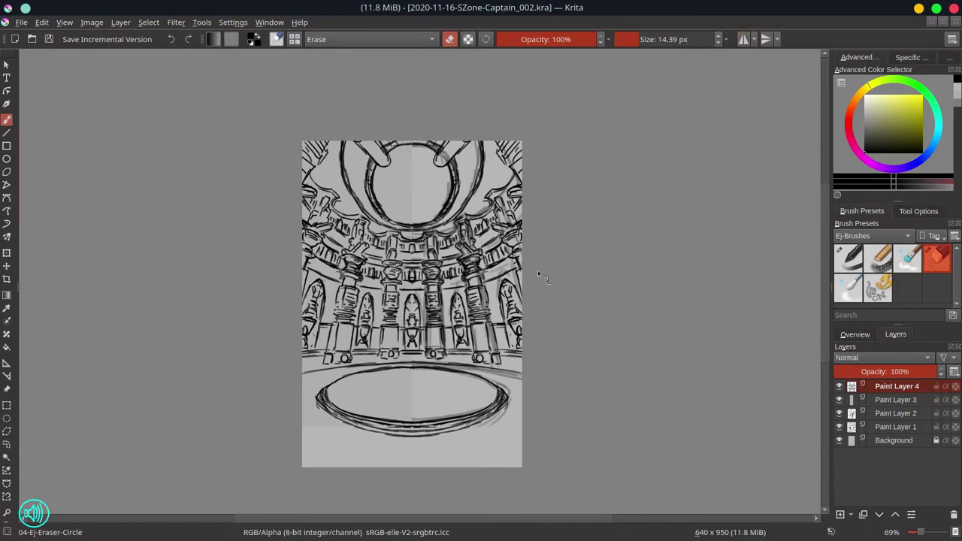
# Center the horizontal mirror axis on the canvas and turn mirroring off
pyautogui.click(743, 39)
pyautogui.moveTo(302, 81); pyautogui.dragTo(412, 95)
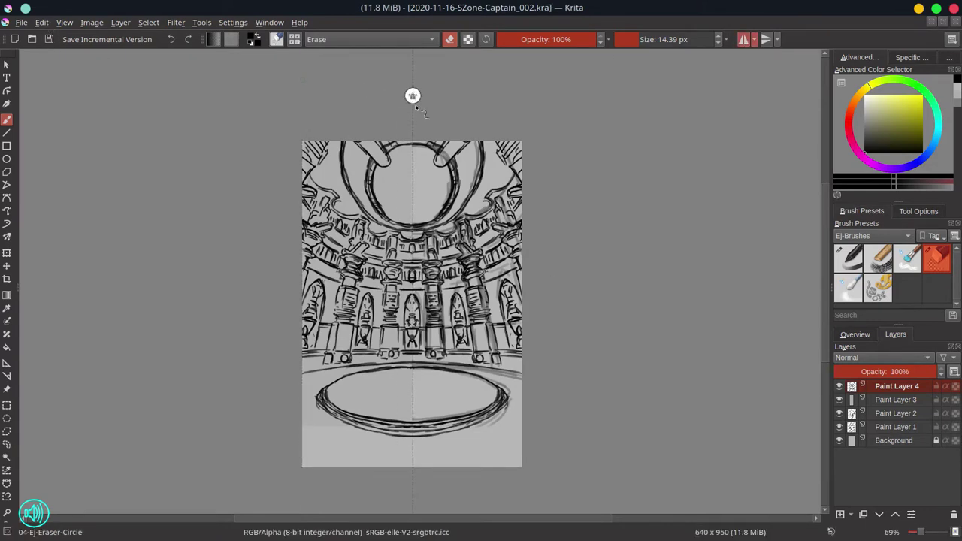
pyautogui.click(755, 40)
pyautogui.click(758, 85)
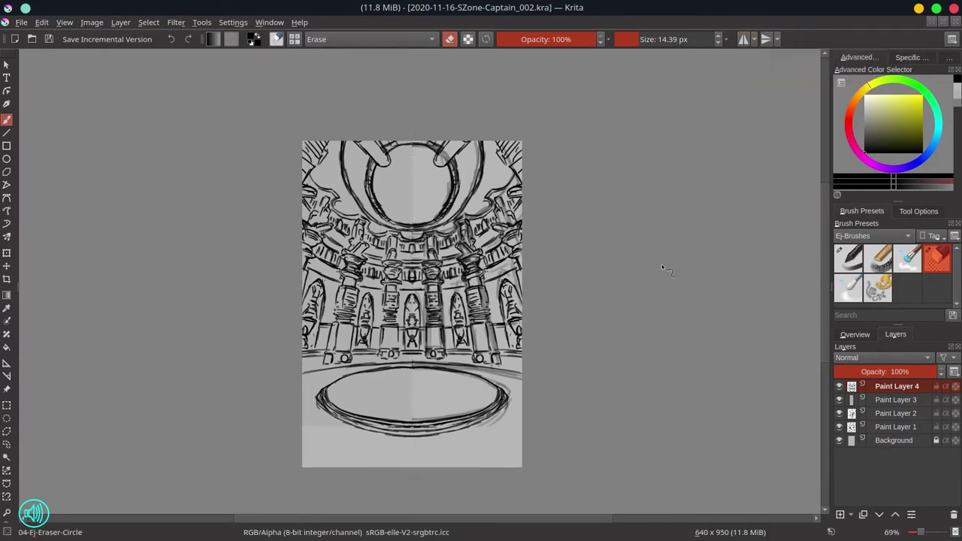
# Delete Paint Layer 1, Paint Layer 2 and Paint Layer 3
pyautogui.click(896, 400)
pyautogui.keyDown('shift'); pyautogui.click(883, 428); pyautogui.keyUp('shift')
pyautogui.press('Delete')
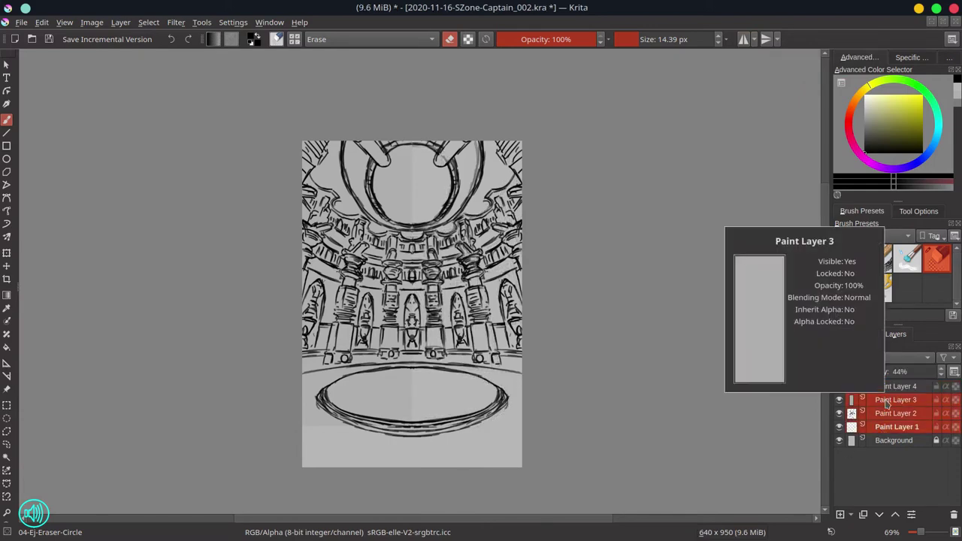
pyautogui.rightClick(887, 404)
pyautogui.click(847, 271)
# Rename Paint Layer 4 as og sketch
pyautogui.doubleClick(888, 388)
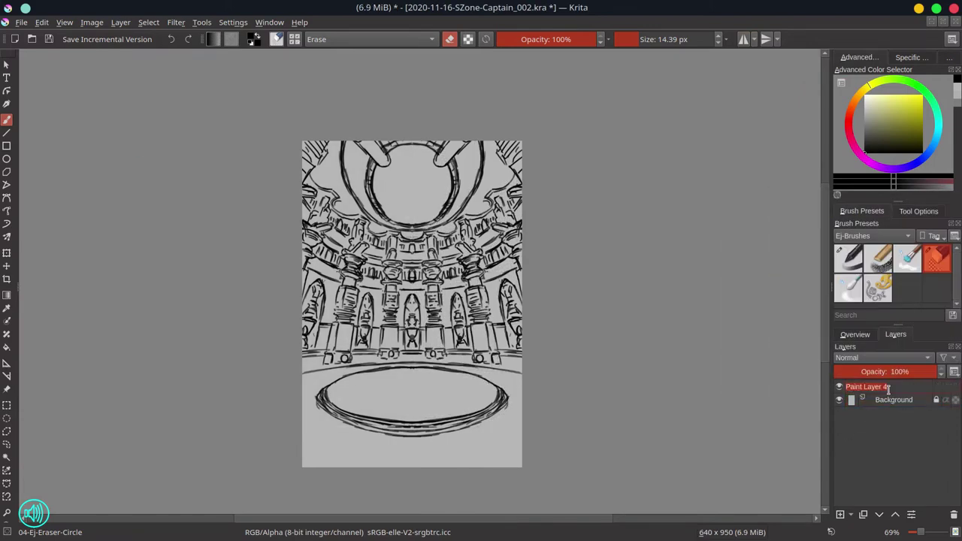
pyautogui.write('og sketch')
pyautogui.press('Return')
# Duplicate the og sketch layer and rename the copy
pyautogui.rightClick(889, 395)
pyautogui.click(835, 185)
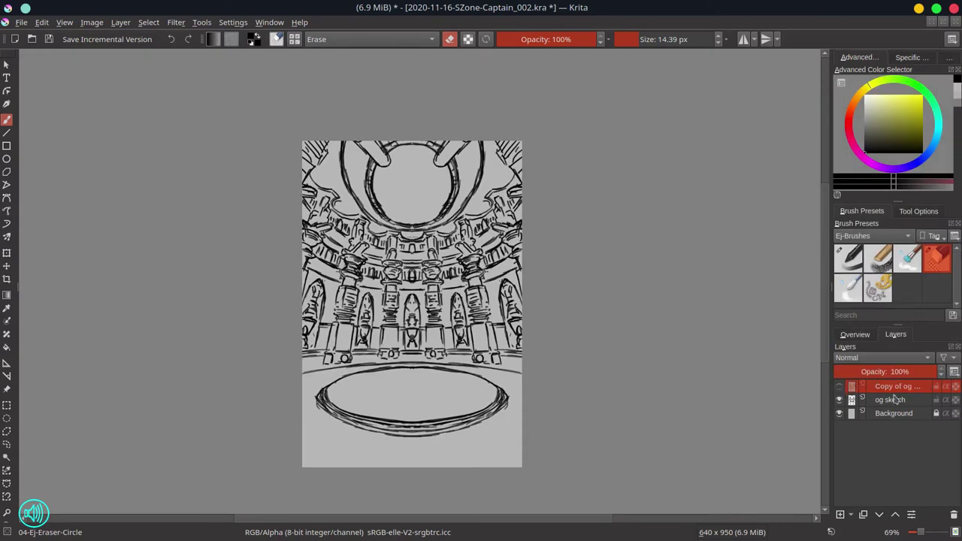
pyautogui.doubleClick(892, 386)
pyautogui.write('transform sketch')
pyautogui.press('Return')
# Set the og sketch layer's opacity to 45% and remove the duplicate layer above it
pyautogui.click(899, 400)
pyautogui.click(880, 371)
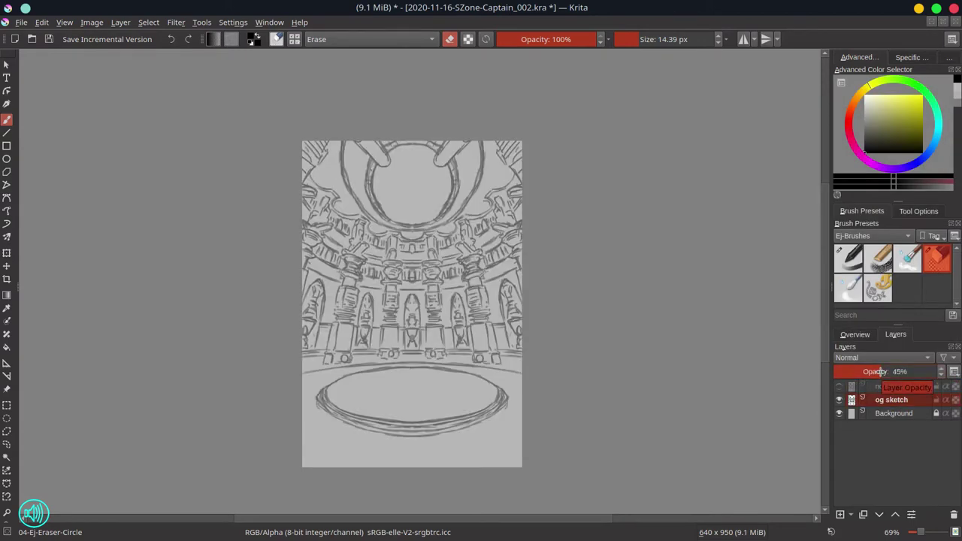
pyautogui.rightClick(894, 389)
pyautogui.click(850, 262)
# Add a new paint layer and sketch a figure's head near the central niche with a 3.09 px round brush
pyautogui.click(840, 515)
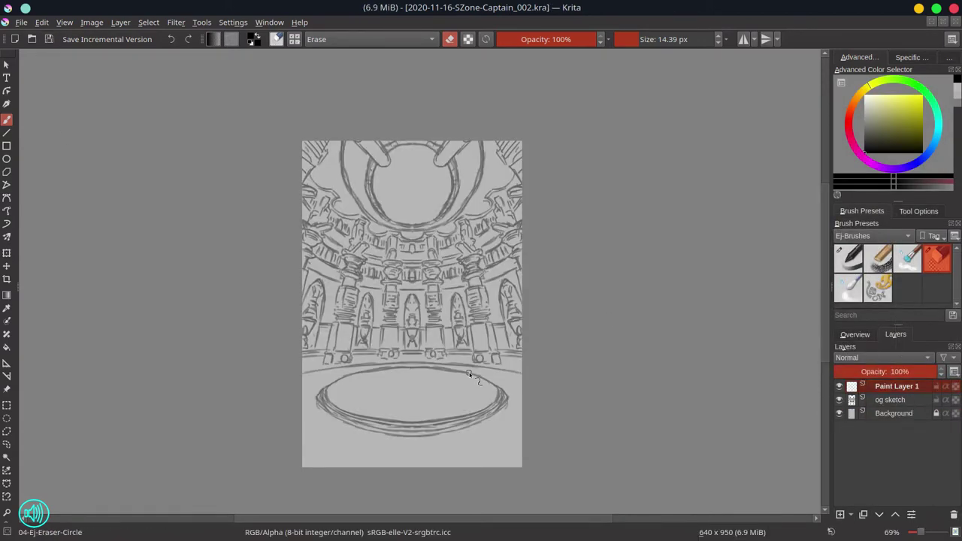
pyautogui.press('/')
pyautogui.moveTo(409, 371); pyautogui.dragTo(418, 325)
pyautogui.moveTo(418, 324)
pyautogui.mouseDown()
pyautogui.moveTo(439, 296)
pyautogui.moveTo(421, 283)
pyautogui.mouseUp()
pyautogui.moveTo(419, 279); pyautogui.dragTo(420, 290)
pyautogui.moveTo(440, 328); pyautogui.dragTo(489, 275)
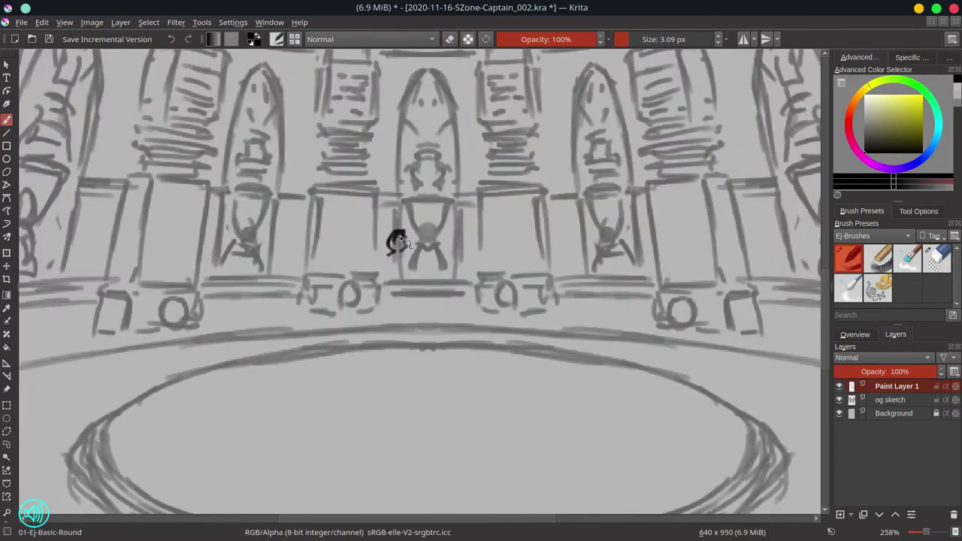
# Sketch the standing figure's torso, arms and legs with og sketch hidden, and redo the sword at the waist
pyautogui.moveTo(400, 235)
pyautogui.mouseDown()
pyautogui.moveTo(407, 264)
pyautogui.moveTo(387, 278)
pyautogui.moveTo(406, 299)
pyautogui.moveTo(385, 286)
pyautogui.moveTo(403, 305)
pyautogui.moveTo(391, 331)
pyautogui.moveTo(410, 326)
pyautogui.moveTo(412, 353)
pyautogui.moveTo(391, 367)
pyautogui.moveTo(415, 361)
pyautogui.mouseUp()
pyautogui.moveTo(394, 342); pyautogui.dragTo(404, 366)
pyautogui.click(849, 259)
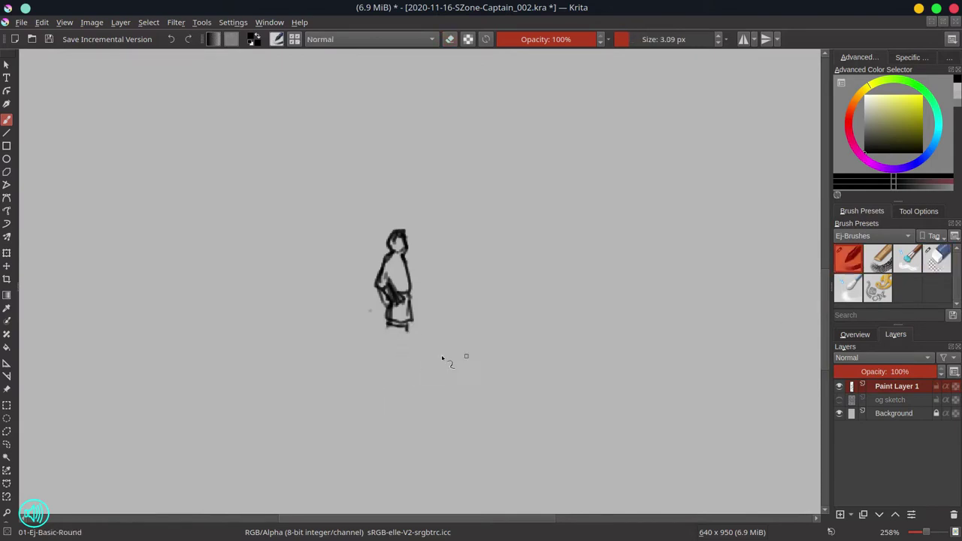
pyautogui.moveTo(409, 328); pyautogui.dragTo(409, 367)
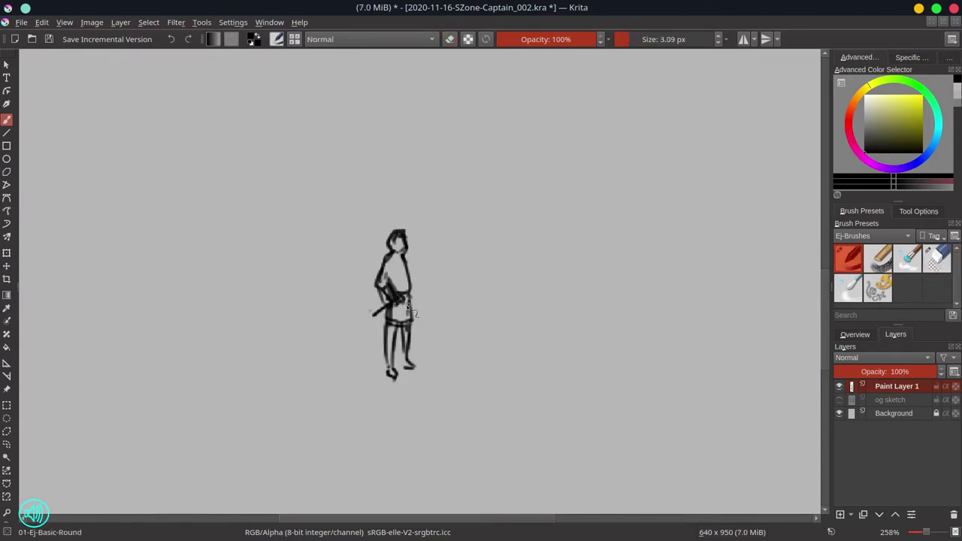
pyautogui.hotkey('ctrl', 'z')
pyautogui.moveTo(392, 297); pyautogui.dragTo(359, 346)
# Refine the figure's legs and chest in a mirrored view, then restore the view and show the og sketch layer
pyautogui.click(855, 335)
pyautogui.click(840, 516)
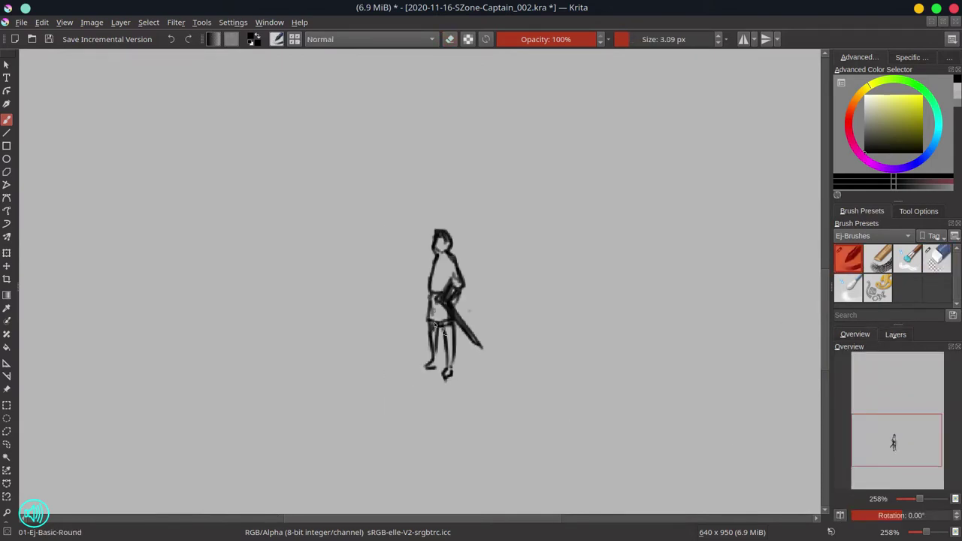
pyautogui.moveTo(437, 325); pyautogui.dragTo(434, 366)
pyautogui.moveTo(445, 326); pyautogui.dragTo(449, 365)
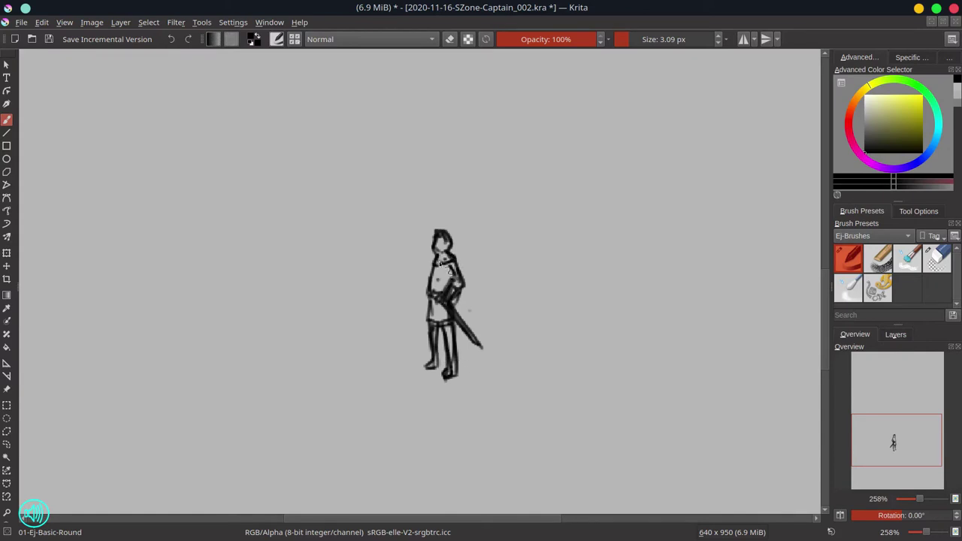
pyautogui.click(841, 515)
pyautogui.click(895, 335)
pyautogui.click(840, 400)
# Sketch rough background figures on both sides of the swordsman, in front of the column bases
pyautogui.moveTo(334, 263); pyautogui.dragTo(329, 270)
pyautogui.moveTo(326, 272)
pyautogui.mouseDown()
pyautogui.moveTo(317, 290)
pyautogui.moveTo(351, 311)
pyautogui.mouseUp()
pyautogui.moveTo(320, 297); pyautogui.dragTo(325, 325)
pyautogui.moveTo(456, 280)
pyautogui.mouseDown()
pyautogui.moveTo(467, 277)
pyautogui.moveTo(433, 313)
pyautogui.mouseUp()
pyautogui.moveTo(464, 280)
pyautogui.mouseDown()
pyautogui.moveTo(430, 313)
pyautogui.moveTo(474, 304)
pyautogui.mouseUp()
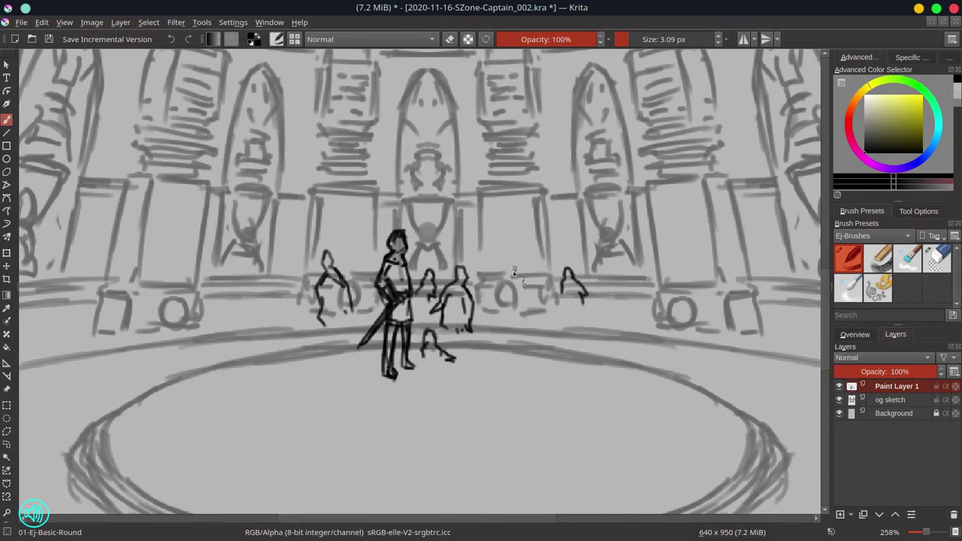
# Sketch a taller robed figure in front of the column base right of centre, erasing and redrawing its outline
pyautogui.moveTo(528, 287); pyautogui.dragTo(540, 332)
pyautogui.moveTo(507, 297); pyautogui.dragTo(499, 323)
pyautogui.moveTo(514, 318); pyautogui.dragTo(518, 325)
pyautogui.click(934, 265)
pyautogui.click(849, 259)
pyautogui.moveTo(517, 269)
pyautogui.mouseDown()
pyautogui.moveTo(534, 309)
pyautogui.moveTo(499, 324)
pyautogui.mouseUp()
pyautogui.moveTo(519, 262)
pyautogui.mouseDown()
pyautogui.moveTo(502, 298)
pyautogui.moveTo(539, 323)
pyautogui.mouseUp()
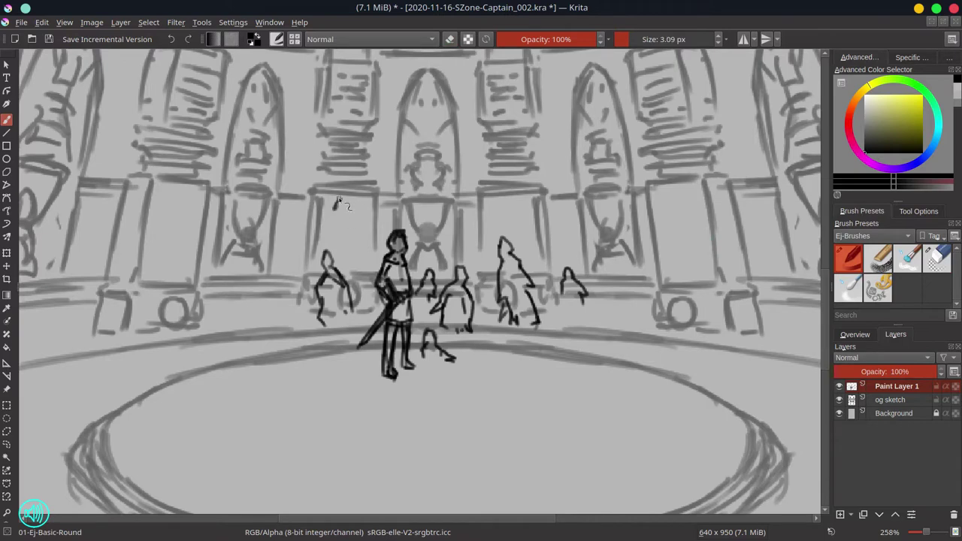
# Begin a tall figure's head and shoulder behind the swordsman, and shift the small neighbouring figure farther left to make room
pyautogui.moveTo(339, 200); pyautogui.dragTo(352, 221)
pyautogui.moveTo(334, 209)
pyautogui.mouseDown()
pyautogui.moveTo(324, 252)
pyautogui.moveTo(357, 337)
pyautogui.mouseUp()
pyautogui.click(937, 260)
pyautogui.click(7, 406)
pyautogui.click(7, 266)
pyautogui.moveTo(320, 297); pyautogui.dragTo(281, 303)
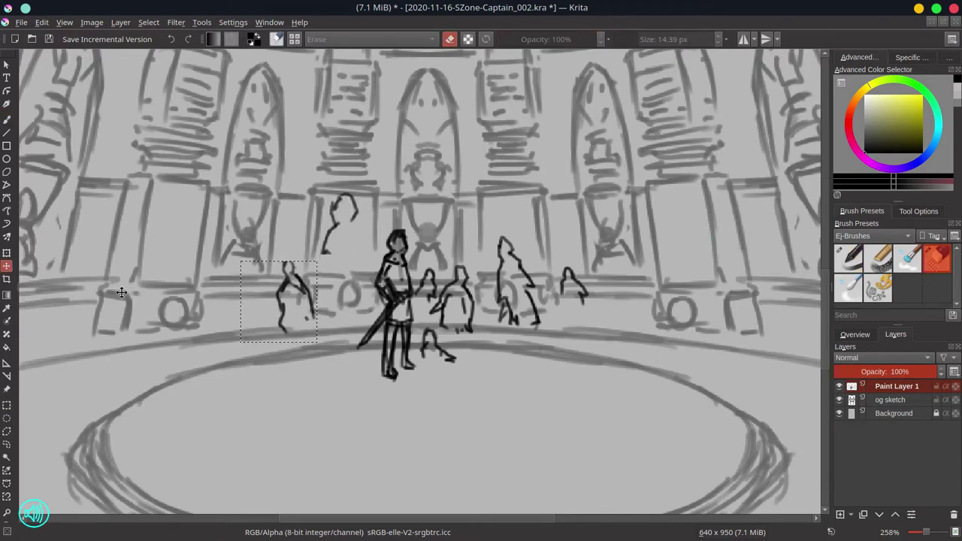
pyautogui.click(148, 22)
pyautogui.click(188, 51)
pyautogui.press('b')
pyautogui.press('/')
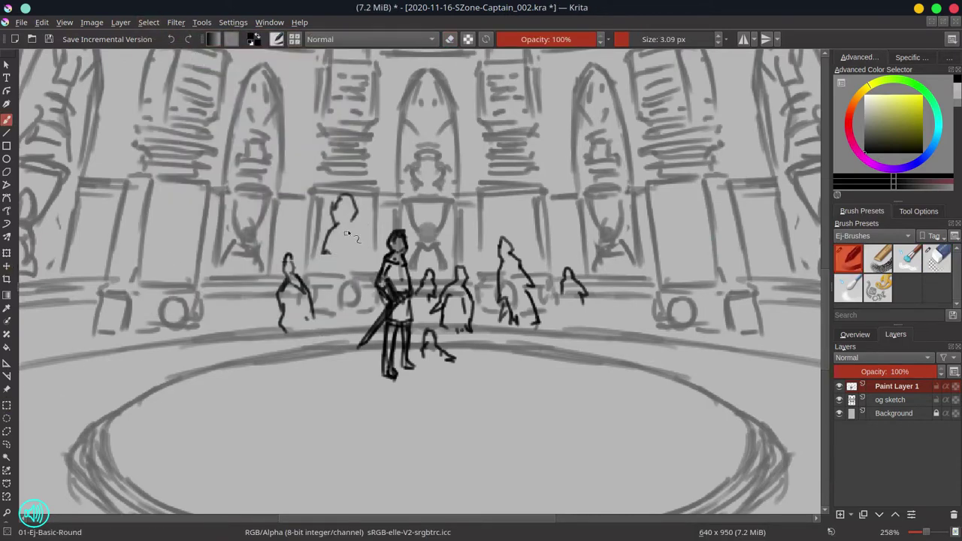
# Complete the tall figure's robed body beside the swordsman and strengthen the crouching figure's outline near his feet
pyautogui.moveTo(344, 215); pyautogui.dragTo(366, 277)
pyautogui.moveTo(331, 234)
pyautogui.mouseDown()
pyautogui.moveTo(350, 265)
pyautogui.moveTo(317, 291)
pyautogui.mouseUp()
pyautogui.moveTo(363, 249); pyautogui.dragTo(365, 292)
pyautogui.moveTo(329, 280); pyautogui.dragTo(323, 317)
pyautogui.moveTo(354, 284)
pyautogui.mouseDown()
pyautogui.moveTo(323, 308)
pyautogui.moveTo(351, 341)
pyautogui.mouseUp()
pyautogui.moveTo(426, 335); pyautogui.dragTo(440, 348)
pyautogui.moveTo(428, 344); pyautogui.dragTo(417, 360)
pyautogui.moveTo(437, 342); pyautogui.dragTo(472, 364)
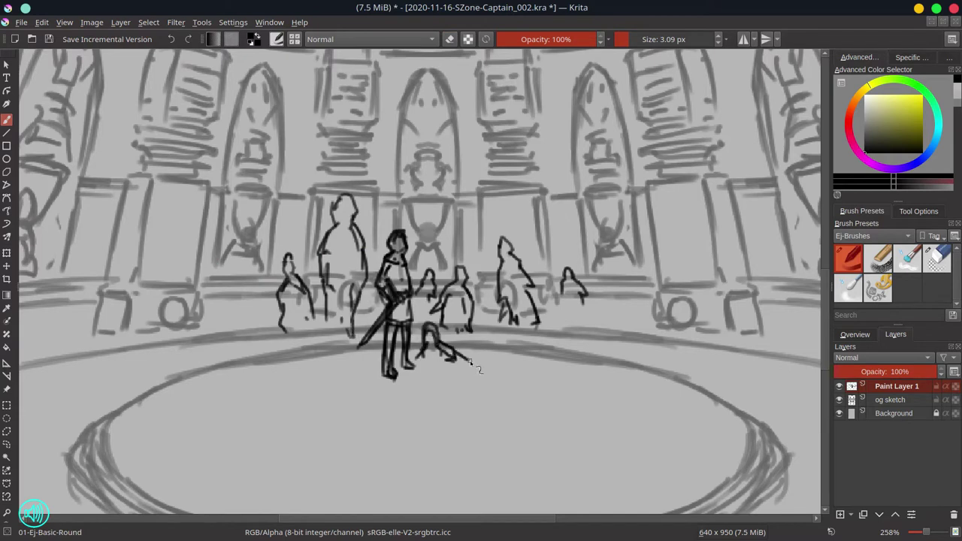
# Sketch two tall robed figures on the right side, in front of the arch and the outer column base
pyautogui.moveTo(581, 212); pyautogui.dragTo(577, 257)
pyautogui.moveTo(598, 219)
pyautogui.mouseDown()
pyautogui.moveTo(585, 252)
pyautogui.moveTo(623, 264)
pyautogui.mouseUp()
pyautogui.moveTo(583, 241); pyautogui.dragTo(574, 280)
pyautogui.moveTo(620, 257); pyautogui.dragTo(625, 292)
pyautogui.moveTo(591, 275); pyautogui.dragTo(596, 305)
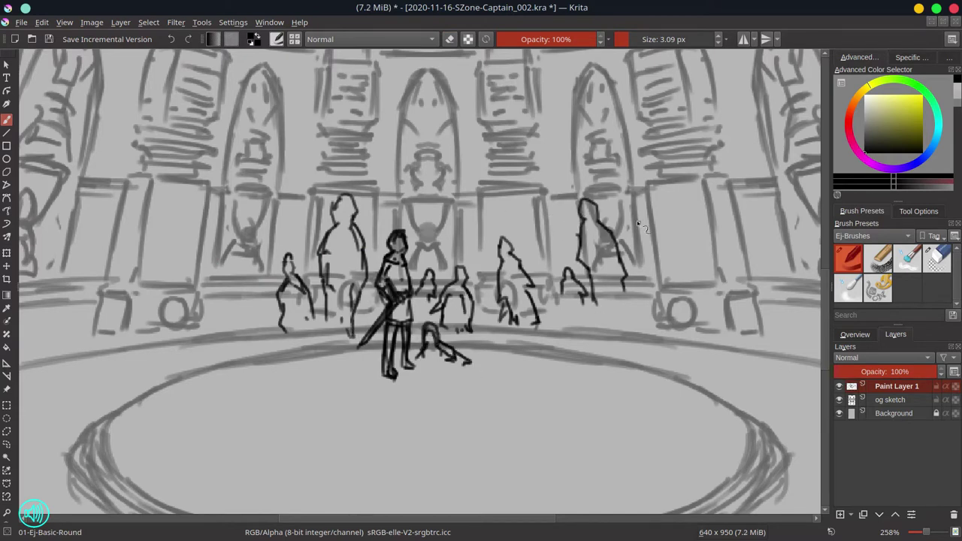
pyautogui.moveTo(651, 232); pyautogui.dragTo(676, 226)
pyautogui.moveTo(658, 230)
pyautogui.mouseDown()
pyautogui.moveTo(651, 260)
pyautogui.moveTo(695, 321)
pyautogui.mouseUp()
pyautogui.moveTo(660, 303); pyautogui.dragTo(658, 318)
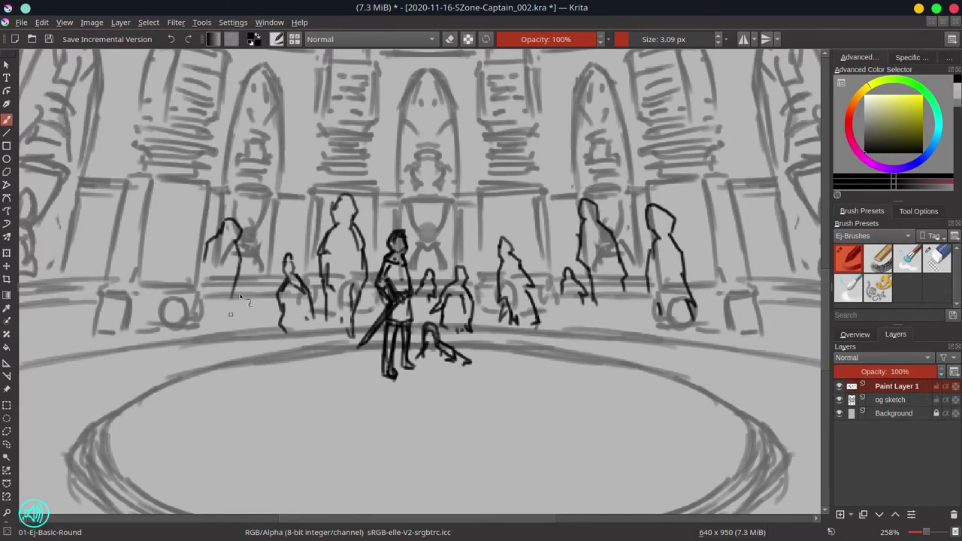
# Sketch more robed figures on the left side, including a large hooded one at the far left
pyautogui.moveTo(256, 265); pyautogui.dragTo(268, 270)
pyautogui.moveTo(211, 240); pyautogui.dragTo(188, 311)
pyautogui.moveTo(233, 275); pyautogui.dragTo(236, 345)
pyautogui.moveTo(334, 325); pyautogui.dragTo(338, 343)
pyautogui.scroll(-4, 598, 337)
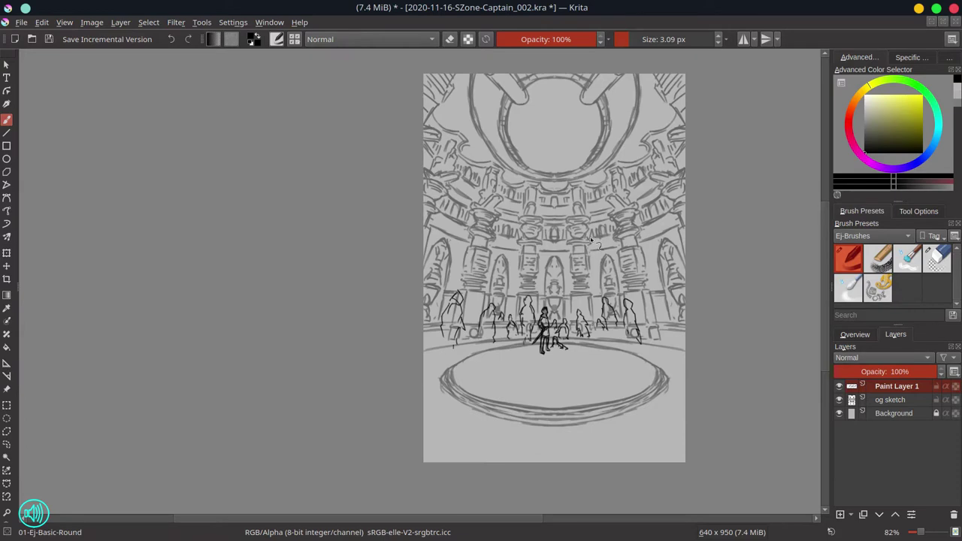
# Erase the og sketch line art behind the figures, raising the eraser opacity to 100%, and save the file
pyautogui.click(906, 402)
pyautogui.click(937, 259)
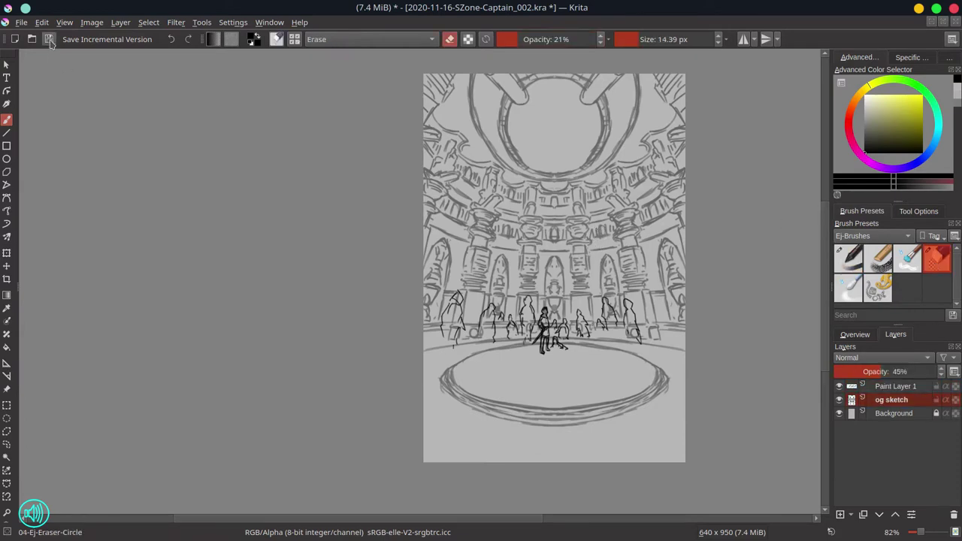
pyautogui.click(49, 39)
pyautogui.keyDown('shift'); pyautogui.moveTo(460, 328); pyautogui.dragTo(476, 328); pyautogui.keyUp('shift')
pyautogui.moveTo(457, 318)
pyautogui.mouseDown()
pyautogui.moveTo(455, 335)
pyautogui.moveTo(470, 324)
pyautogui.mouseUp()
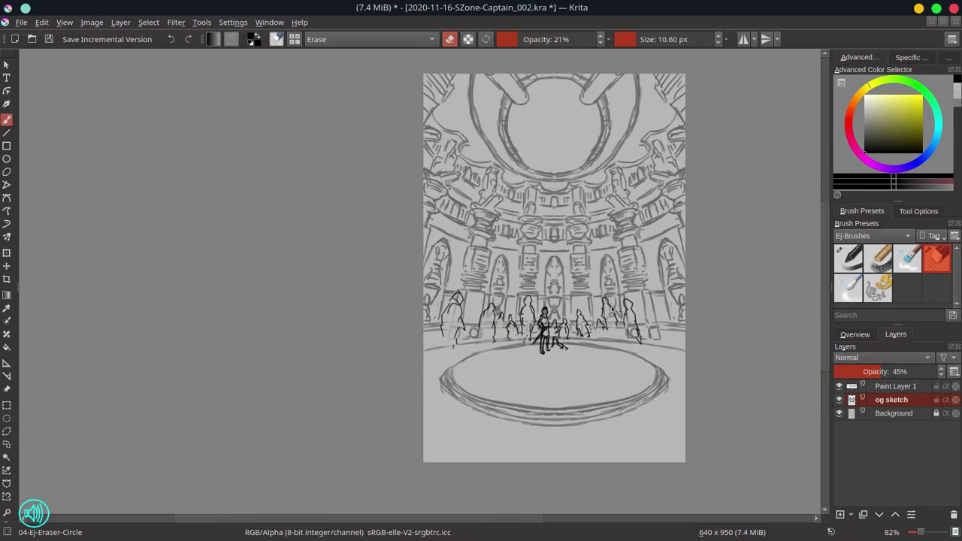
pyautogui.moveTo(571, 40); pyautogui.dragTo(612, 39)
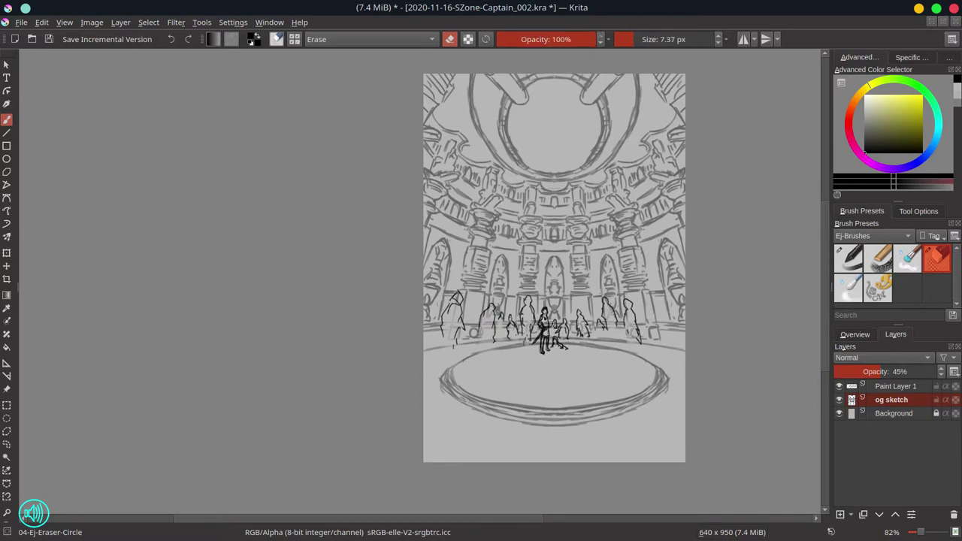
pyautogui.hotkey('ctrl', 's')
# Set the og sketch layer opacity to 100% and duplicate Paint Layer 1
pyautogui.moveTo(891, 373); pyautogui.dragTo(939, 372)
pyautogui.rightClick(889, 389)
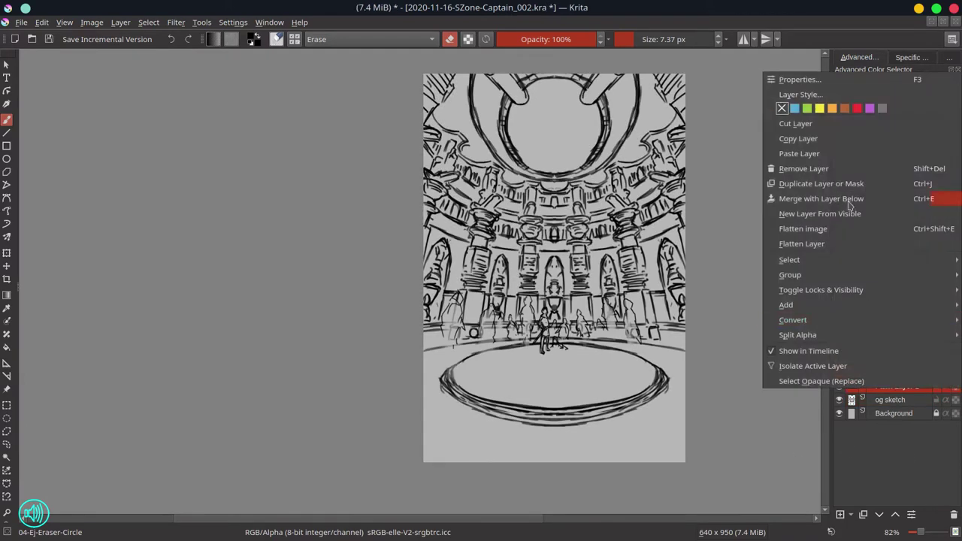
pyautogui.click(844, 185)
# Fade the og sketch lines around the background figures with the eraser at 41% opacity
pyautogui.click(886, 412)
pyautogui.click(537, 39)
pyautogui.moveTo(488, 311); pyautogui.dragTo(494, 310)
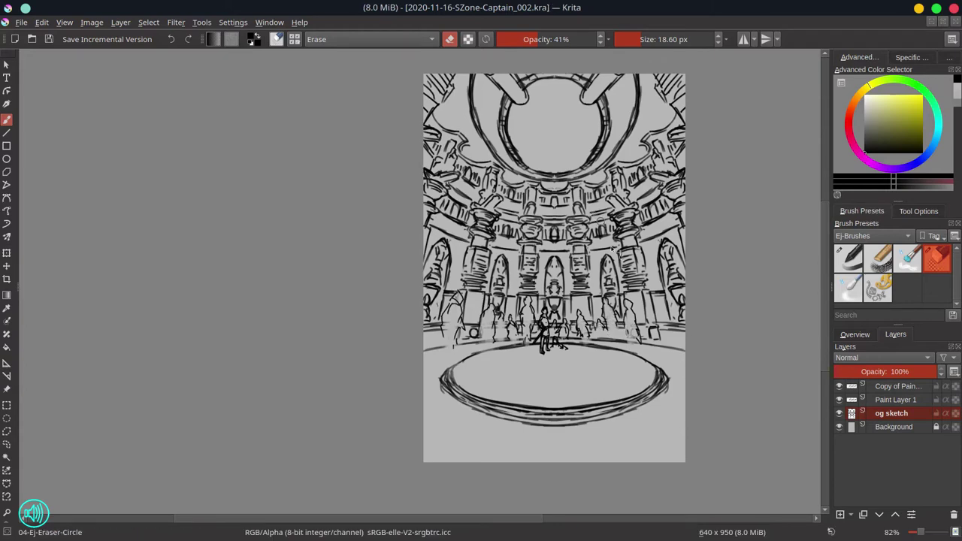
# Merge the Paint Layer 1 copy and Paint Layer 1 down into the og sketch layer
pyautogui.rightClick(897, 386)
pyautogui.click(853, 195)
pyautogui.rightClick(893, 386)
pyautogui.click(853, 195)
# Duplicate the combined og sketch layer three times and merge all four layers to thicken the lines
pyautogui.rightClick(887, 386)
pyautogui.click(849, 185)
pyautogui.rightClick(881, 387)
pyautogui.click(846, 183)
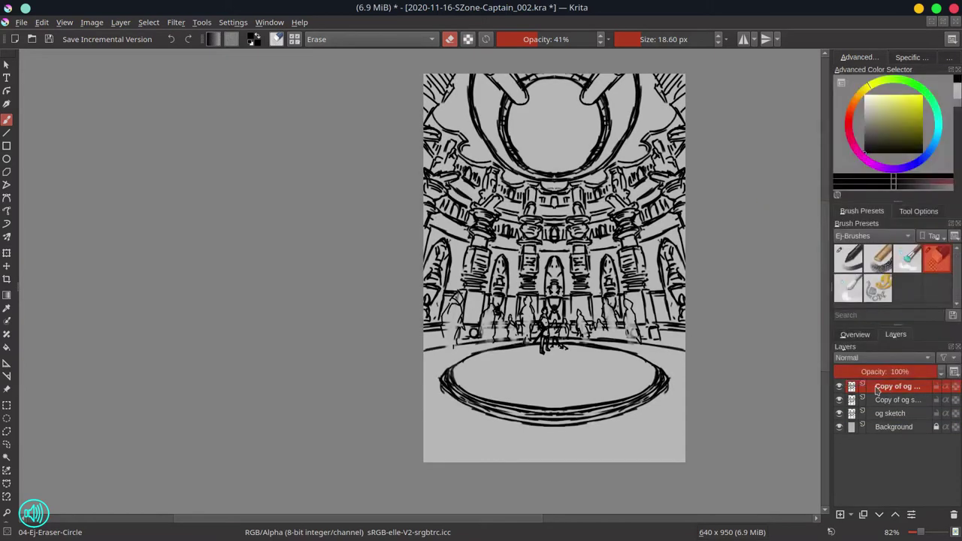
pyautogui.rightClick(876, 388)
pyautogui.click(847, 183)
pyautogui.keyDown('shift'); pyautogui.click(897, 430); pyautogui.keyUp('shift')
pyautogui.rightClick(896, 431)
pyautogui.click(851, 310)
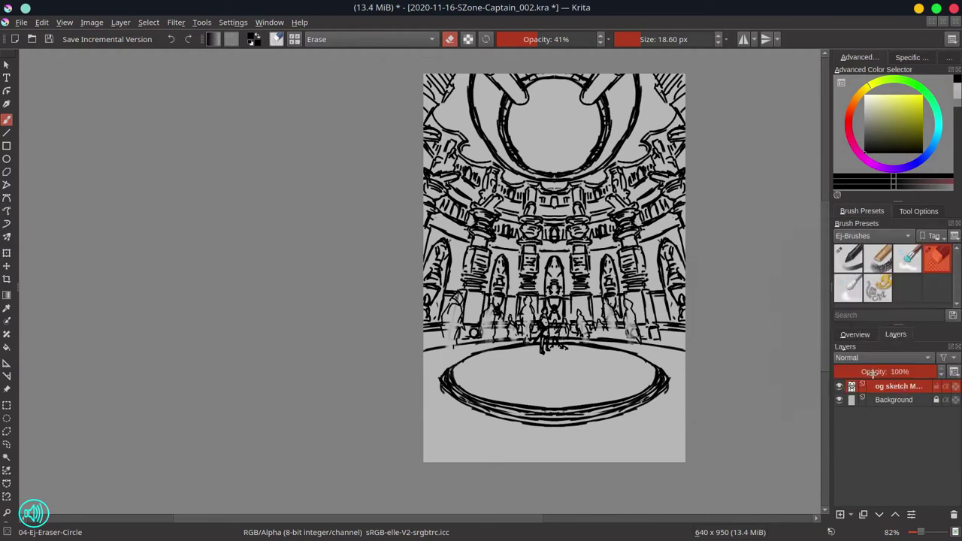
# Duplicate the merged sketch, hide the original above it, set the copy's opacity to 80% and save the file
pyautogui.rightClick(917, 388)
pyautogui.click(850, 183)
pyautogui.moveTo(899, 388); pyautogui.dragTo(901, 407)
pyautogui.click(840, 387)
pyautogui.click(916, 371)
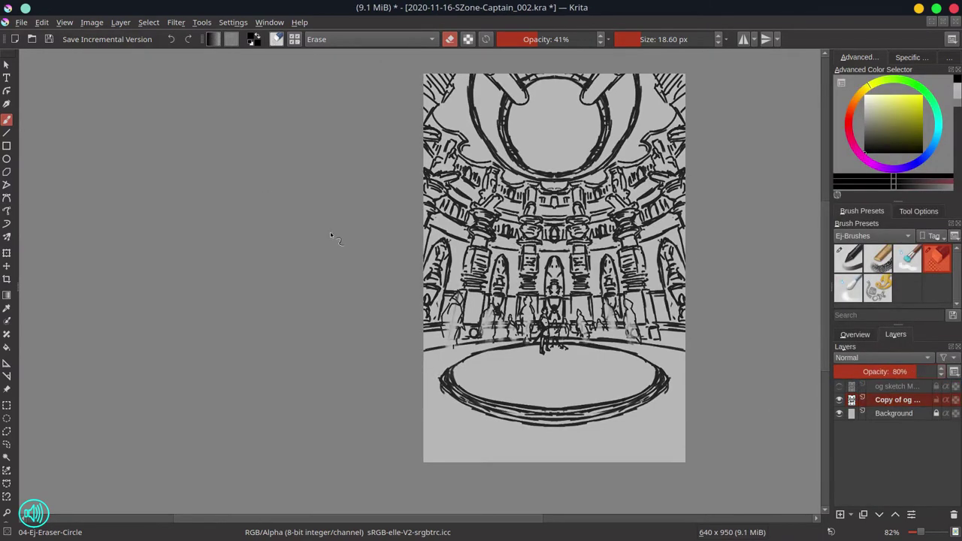
pyautogui.click(50, 39)
# Check the composition in a mirrored overview and restore the normal view
pyautogui.click(859, 336)
pyautogui.click(841, 516)
pyautogui.click(841, 516)
pyautogui.press('2')
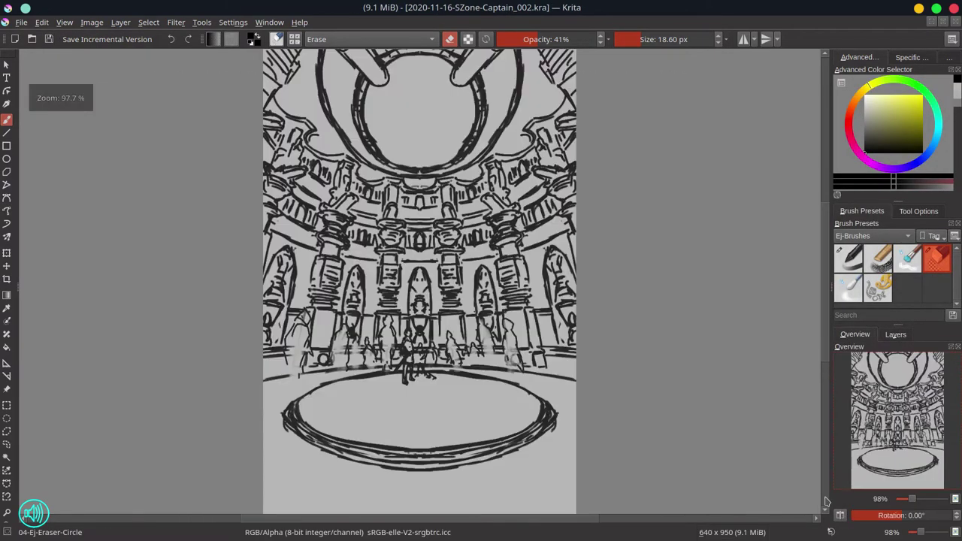
pyautogui.click(840, 516)
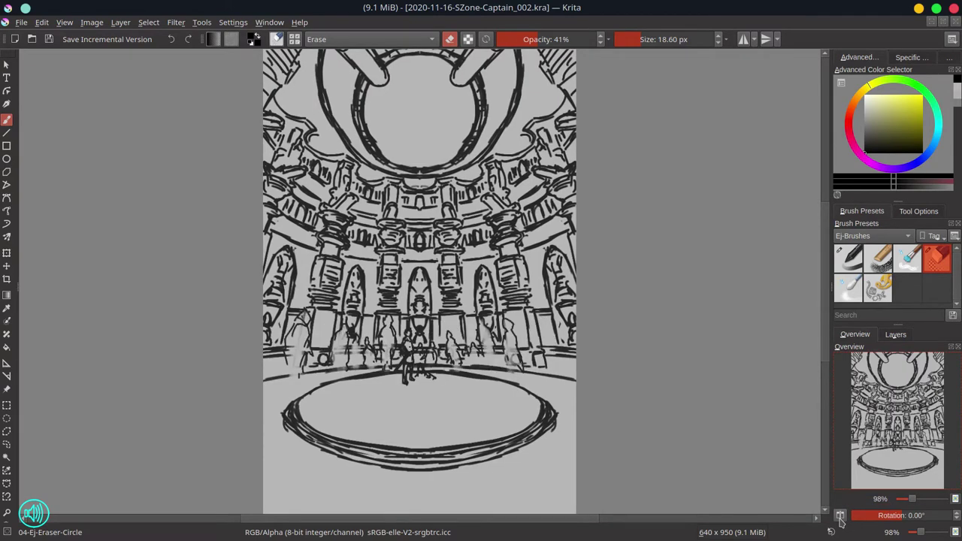
# Undo the layer merges and duplications back to the separate figure and og sketch layers
pyautogui.click(895, 335)
pyautogui.click(42, 22)
pyautogui.click(50, 37)
pyautogui.hotkey('ctrl', 'z')
pyautogui.hotkey('ctrl', 'z')
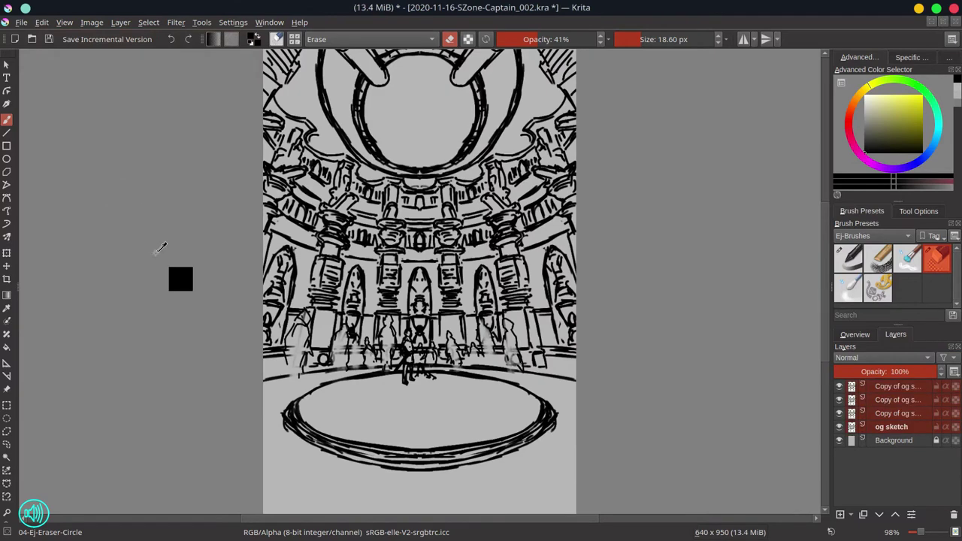
pyautogui.rightClick(894, 411)
pyautogui.click(834, 286)
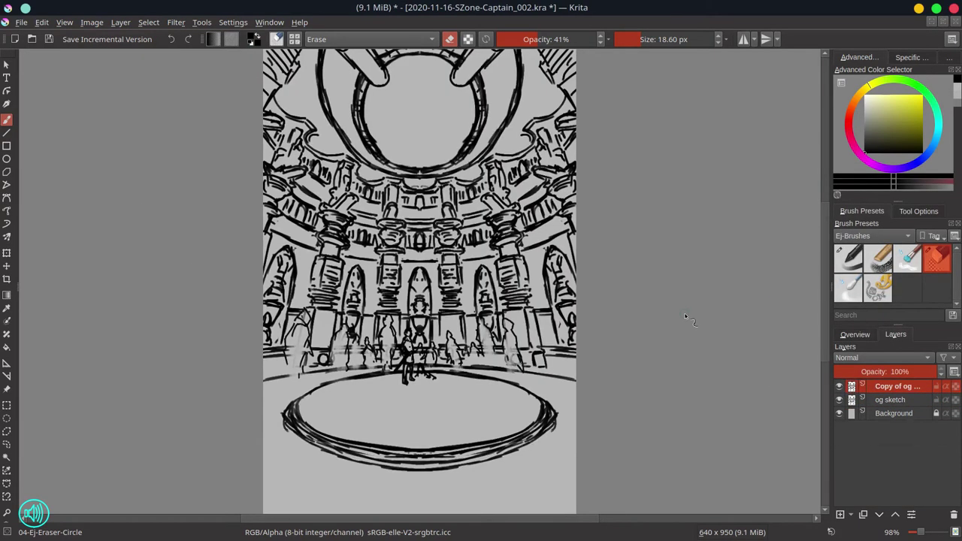
# Duplicate the og sketch layer repeatedly, merge the copies with it and rename the merged layer bg sketch
pyautogui.rightClick(895, 402)
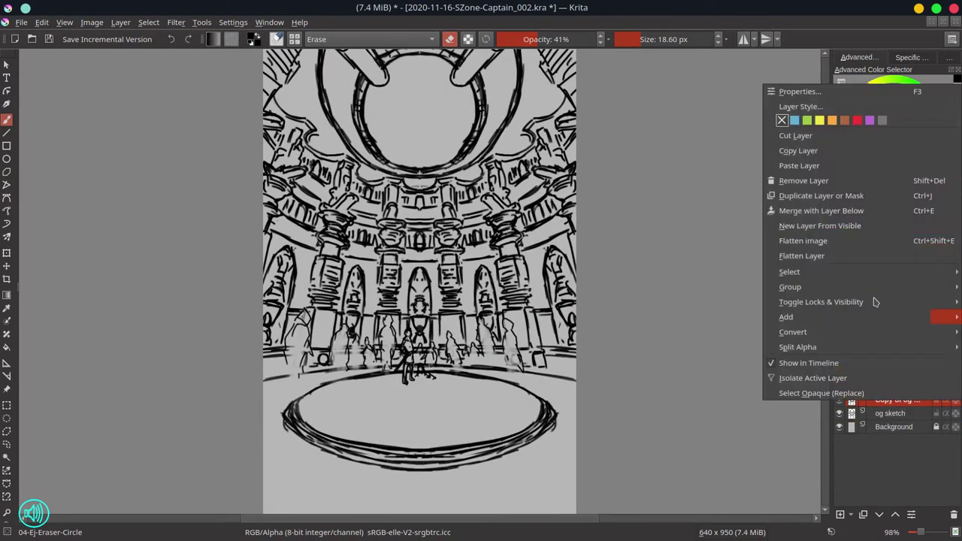
pyautogui.click(862, 196)
pyautogui.rightClick(895, 403)
pyautogui.click(865, 198)
pyautogui.keyDown('shift'); pyautogui.click(895, 440); pyautogui.keyUp('shift')
pyautogui.rightClick(896, 441)
pyautogui.click(857, 344)
pyautogui.doubleClick(887, 400)
pyautogui.write('bg sketch')
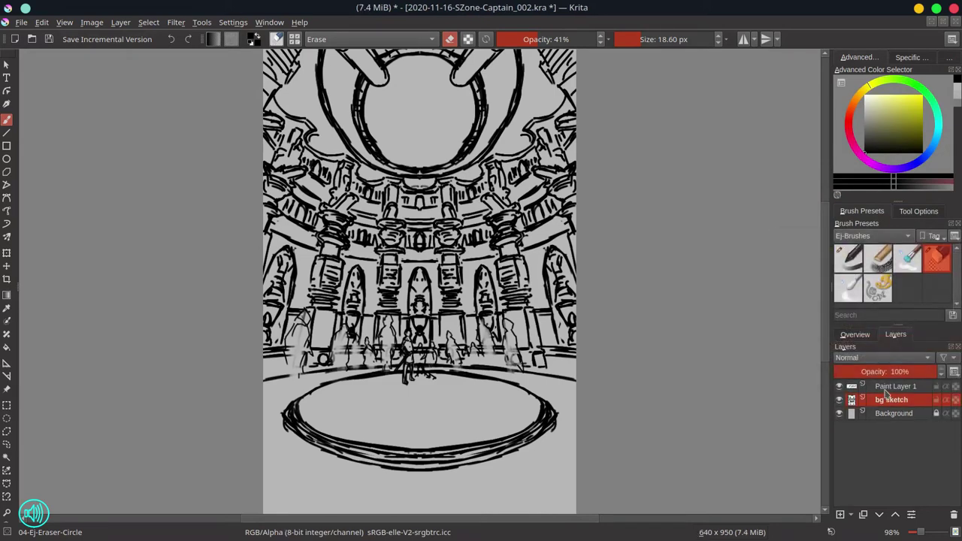
# Duplicate Paint Layer 1, merge it with its copies and rename the merged layer captain
pyautogui.rightClick(887, 390)
pyautogui.click(861, 186)
pyautogui.rightClick(895, 401)
pyautogui.click(862, 288)
pyautogui.rightClick(902, 428)
pyautogui.click(849, 329)
pyautogui.doubleClick(893, 387)
pyautogui.write('ca')
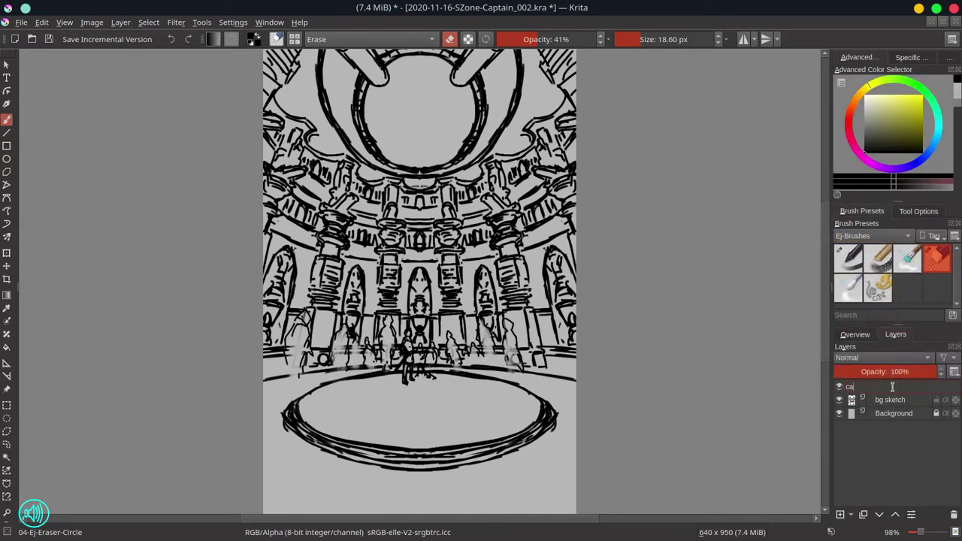
pyautogui.write('ptain')
pyautogui.press('Return')
# Duplicate the captain and bg sketch layers and move both copies below the originals
pyautogui.rightClick(894, 390)
pyautogui.click(862, 186)
pyautogui.rightClick(897, 415)
pyautogui.click(863, 211)
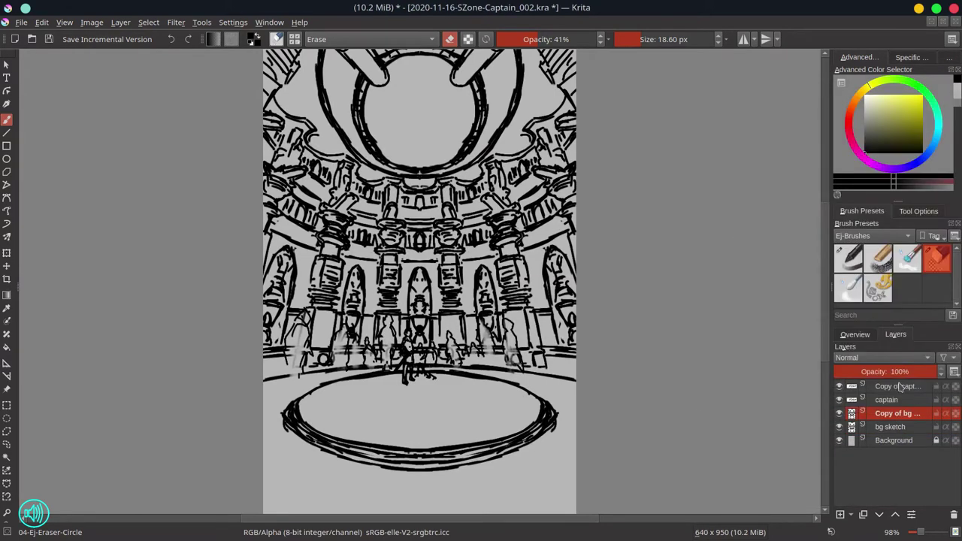
pyautogui.click(880, 516)
pyautogui.click(900, 387)
pyautogui.doubleClick(880, 515)
# Lock and hide the original captain and bg sketch layers
pyautogui.click(937, 387)
pyautogui.click(936, 400)
pyautogui.click(840, 387)
pyautogui.click(839, 400)
# Trim all layers to the image size with the bg sketch copy selected, and save the file
pyautogui.click(918, 431)
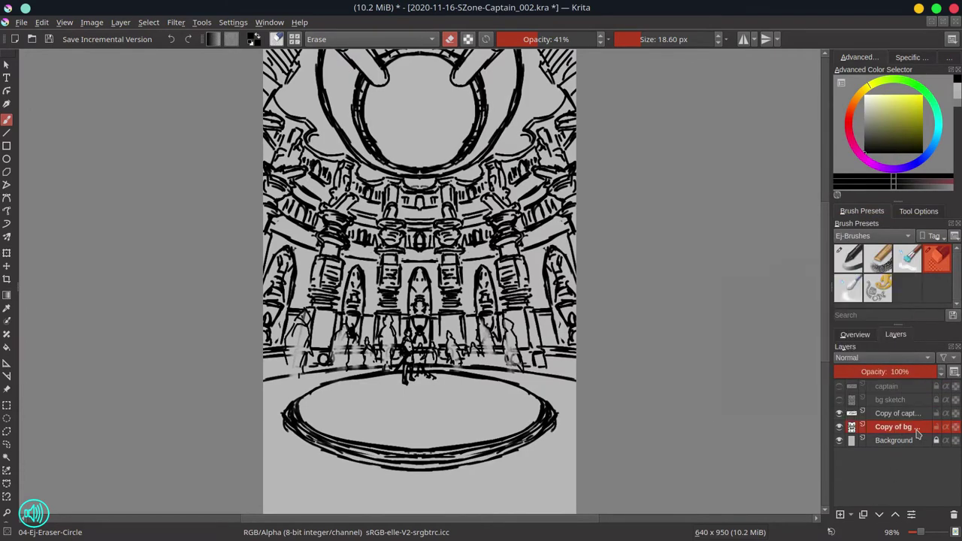
pyautogui.scroll(-2, 708, 369)
pyautogui.click(93, 23)
pyautogui.click(101, 77)
pyautogui.click(91, 22)
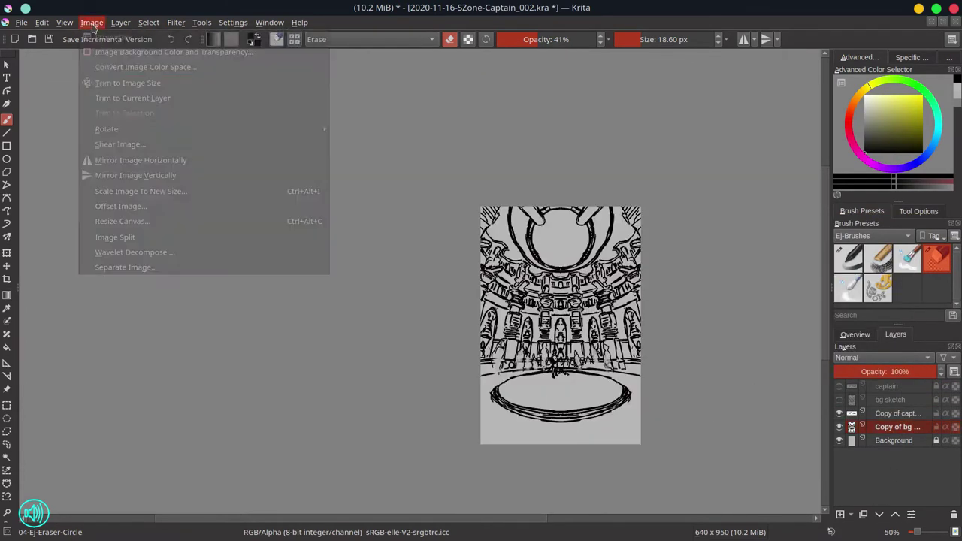
pyautogui.click(104, 82)
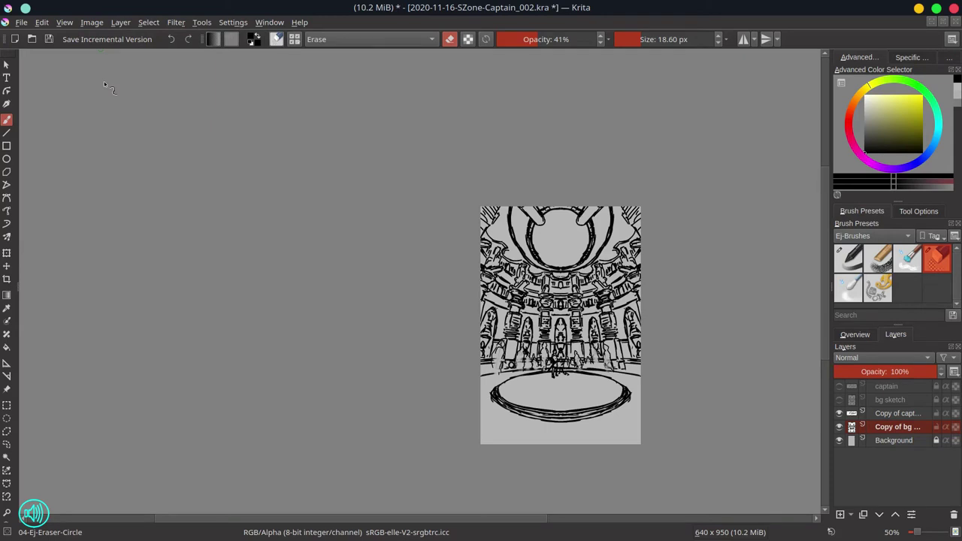
pyautogui.hotkey('ctrl', 's')
# Check the darkened line art in a mirrored view and at different zoom levels, with the view restored at the end
pyautogui.click(855, 335)
pyautogui.click(840, 516)
pyautogui.click(840, 516)
pyautogui.scroll(2, 705, 378)
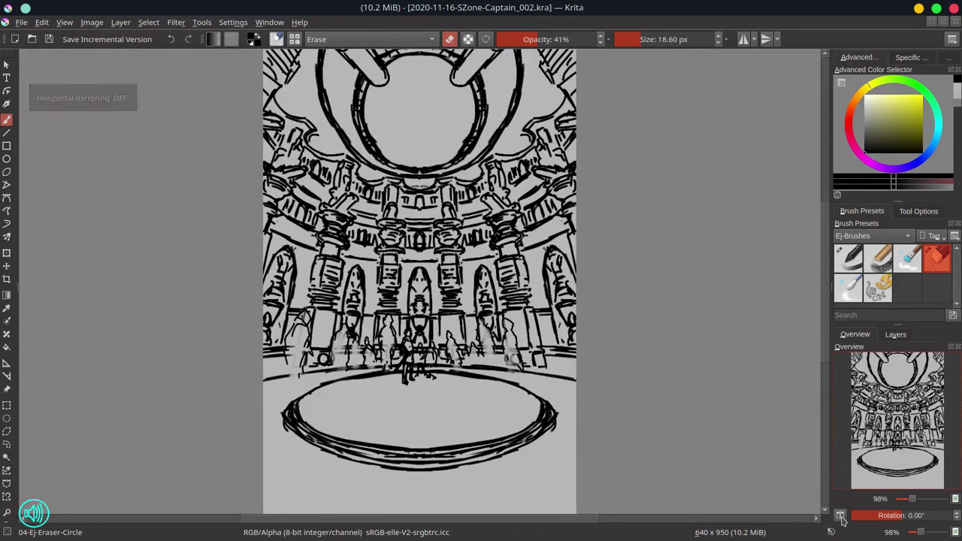
pyautogui.scroll(-2, 705, 378)
pyautogui.moveTo(705, 379); pyautogui.dragTo(686, 373)
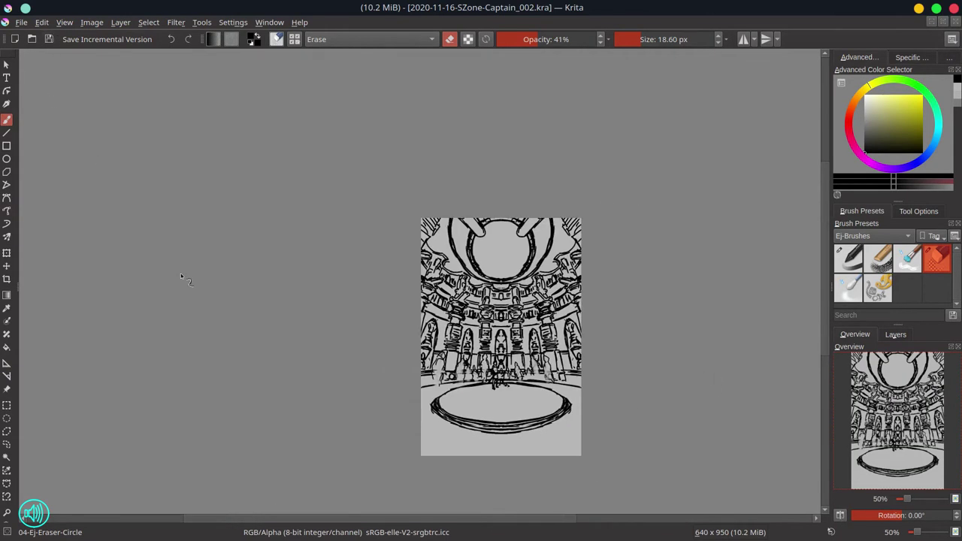
# Scale the image to 3200 x 4750 px with constrained proportions and save the file
pyautogui.click(92, 21)
pyautogui.click(170, 176)
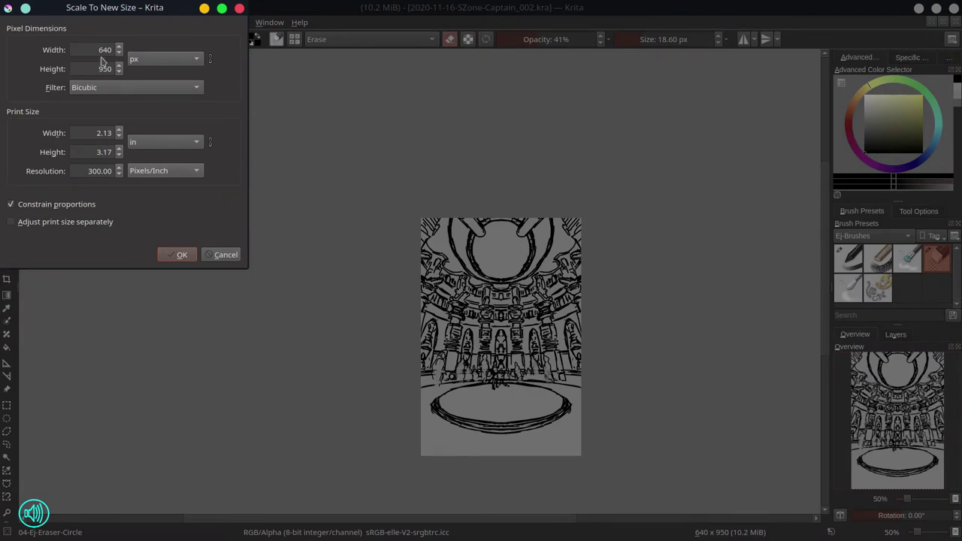
pyautogui.click(177, 255)
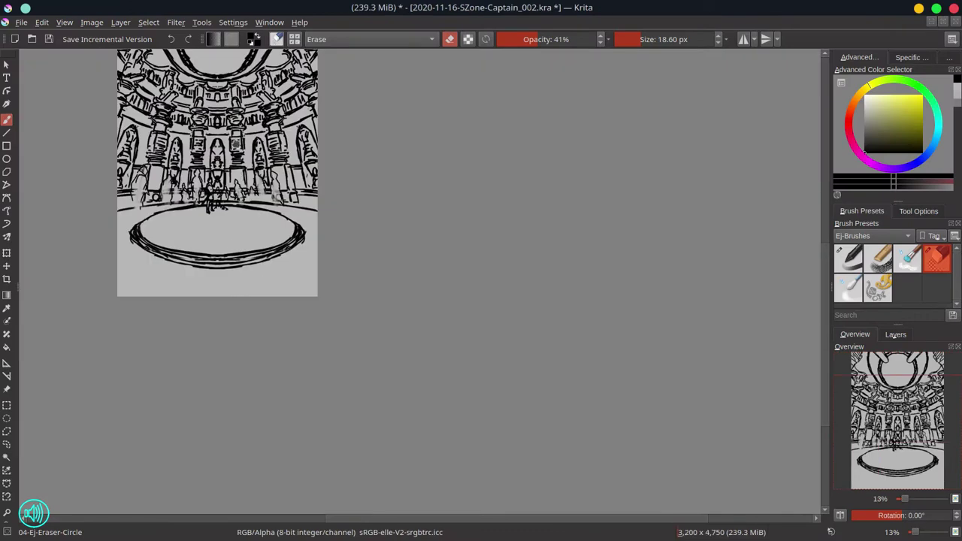
pyautogui.click(109, 42)
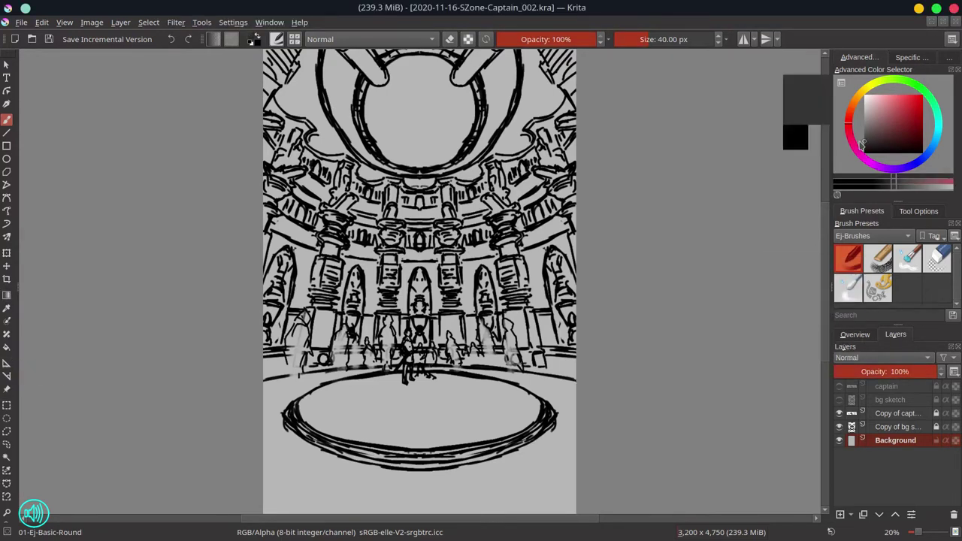
# Fill the Background layer with dark grey and hide the bg sketch copy
pyautogui.click(6, 347)
pyautogui.click(425, 414)
pyautogui.click(839, 427)
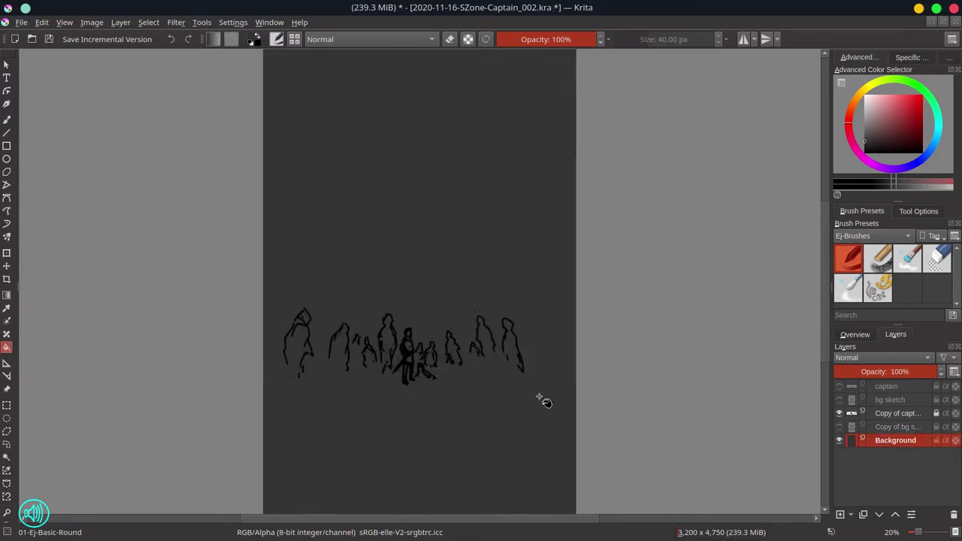
# Add a paint layer above Background and load the 0_CPC04 palette
pyautogui.scroll(3, 401, 388)
pyautogui.click(841, 516)
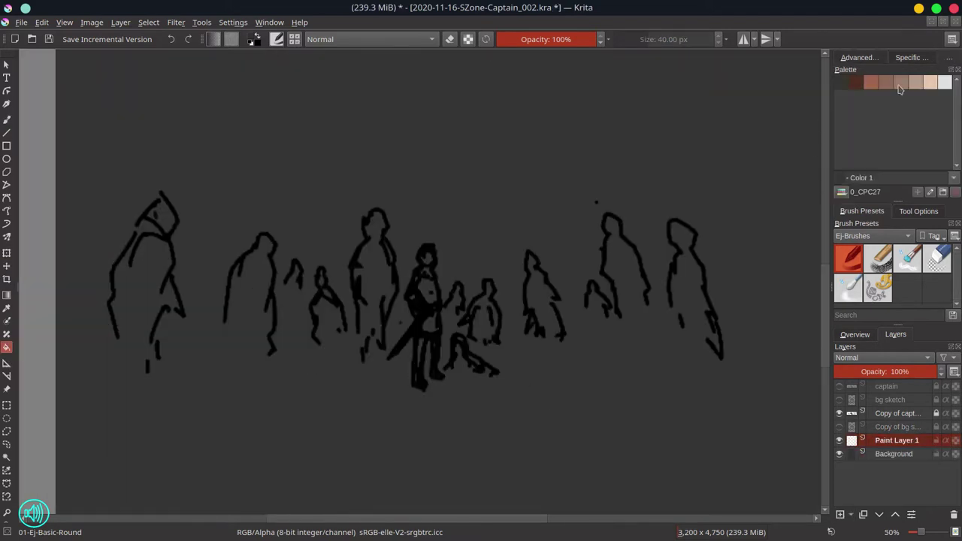
pyautogui.click(844, 194)
pyautogui.click(865, 295)
# Paint the swordsman in purple and dark red (Color 6 and Color 7) with the 06-Ej-Shapes-Mecha brush
pyautogui.click(916, 83)
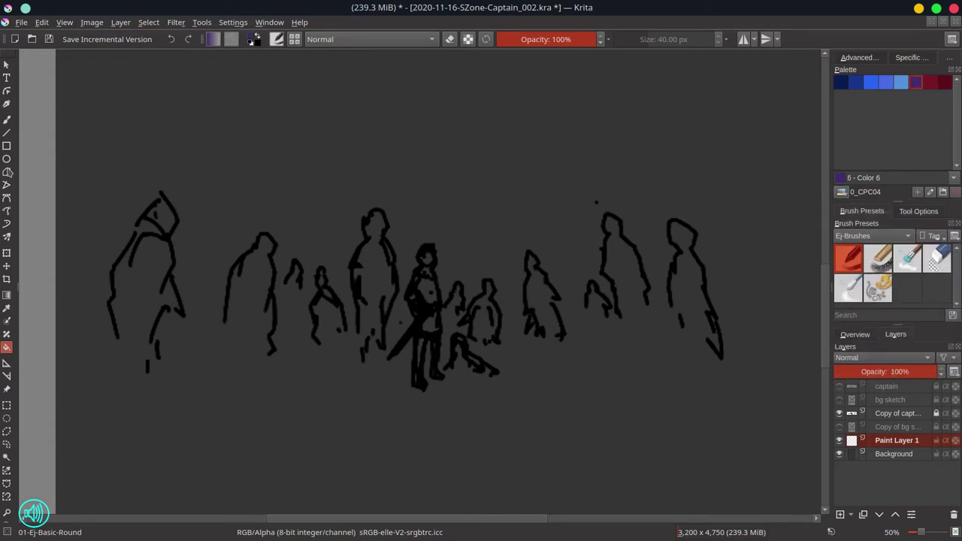
pyautogui.click(880, 291)
pyautogui.moveTo(426, 322); pyautogui.dragTo(407, 321)
pyautogui.moveTo(425, 283)
pyautogui.mouseDown()
pyautogui.moveTo(431, 325)
pyautogui.moveTo(426, 258)
pyautogui.moveTo(429, 331)
pyautogui.mouseUp()
pyautogui.click(931, 85)
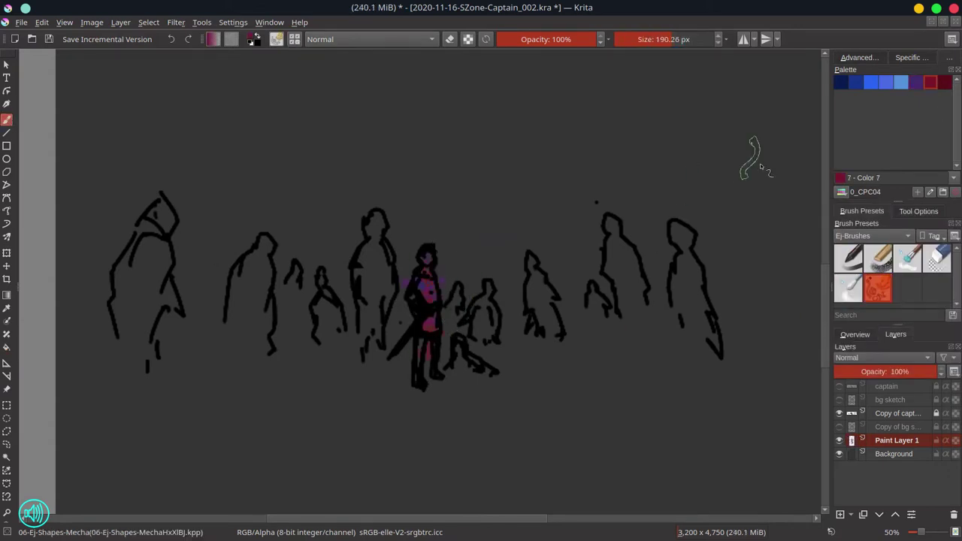
# Paint the background figures in varied blue and cyan tones with the 06-Ej-Shapes-Mecha brush
pyautogui.click(904, 85)
pyautogui.click(860, 58)
pyautogui.click(914, 104)
pyautogui.moveTo(531, 254); pyautogui.dragTo(540, 307)
pyautogui.moveTo(612, 227)
pyautogui.mouseDown()
pyautogui.moveTo(636, 275)
pyautogui.moveTo(618, 272)
pyautogui.mouseUp()
pyautogui.moveTo(682, 231); pyautogui.dragTo(682, 283)
pyautogui.moveTo(371, 230); pyautogui.dragTo(373, 289)
pyautogui.moveTo(324, 280); pyautogui.dragTo(327, 311)
pyautogui.moveTo(294, 276); pyautogui.dragTo(294, 302)
pyautogui.moveTo(263, 244); pyautogui.dragTo(247, 293)
pyautogui.moveTo(457, 290); pyautogui.dragTo(454, 310)
pyautogui.moveTo(487, 292); pyautogui.dragTo(484, 311)
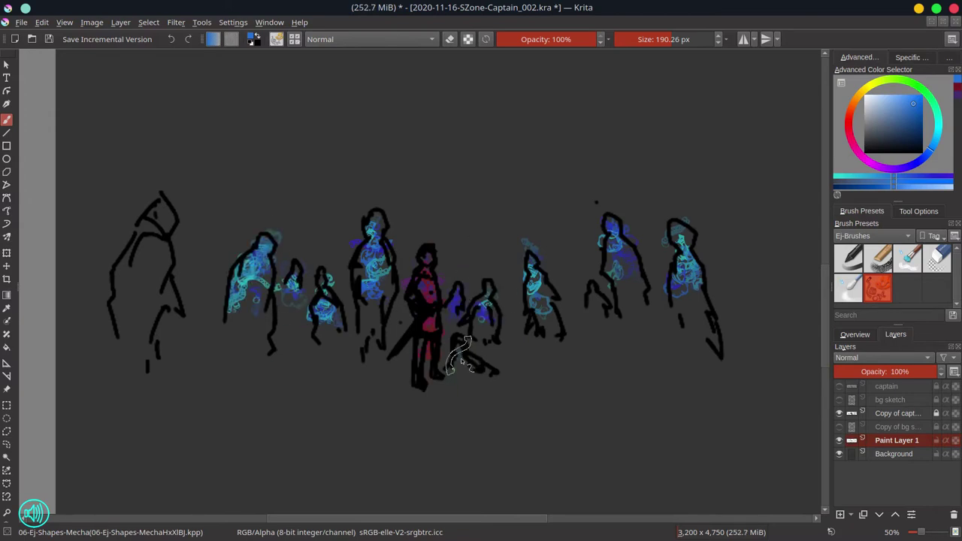
pyautogui.moveTo(458, 353); pyautogui.dragTo(467, 370)
pyautogui.moveTo(160, 212)
pyautogui.mouseDown()
pyautogui.moveTo(151, 230)
pyautogui.moveTo(169, 297)
pyautogui.moveTo(147, 259)
pyautogui.mouseUp()
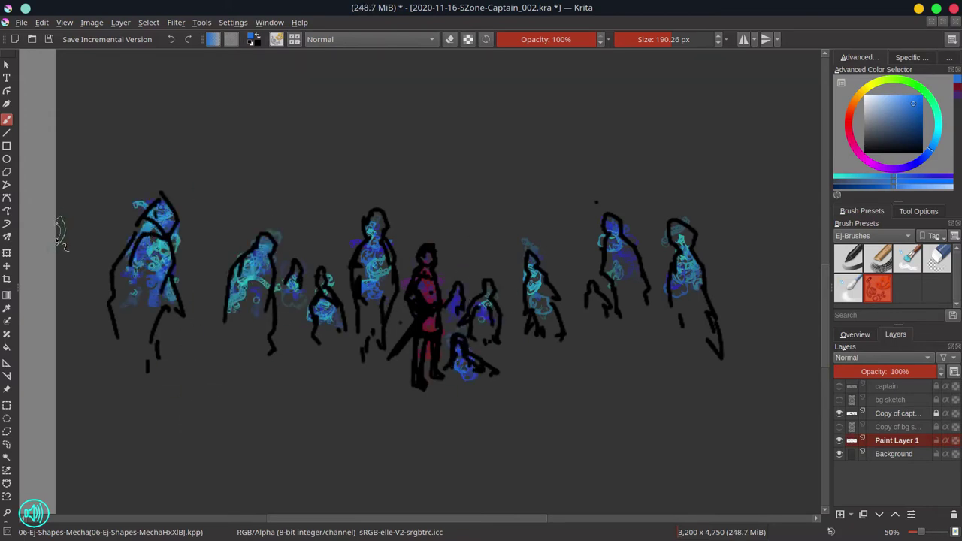
# Erase the blue paint spilling past the figures' outlines, and add blue to the rightmost head and the uncoloured small figure
pyautogui.click(937, 258)
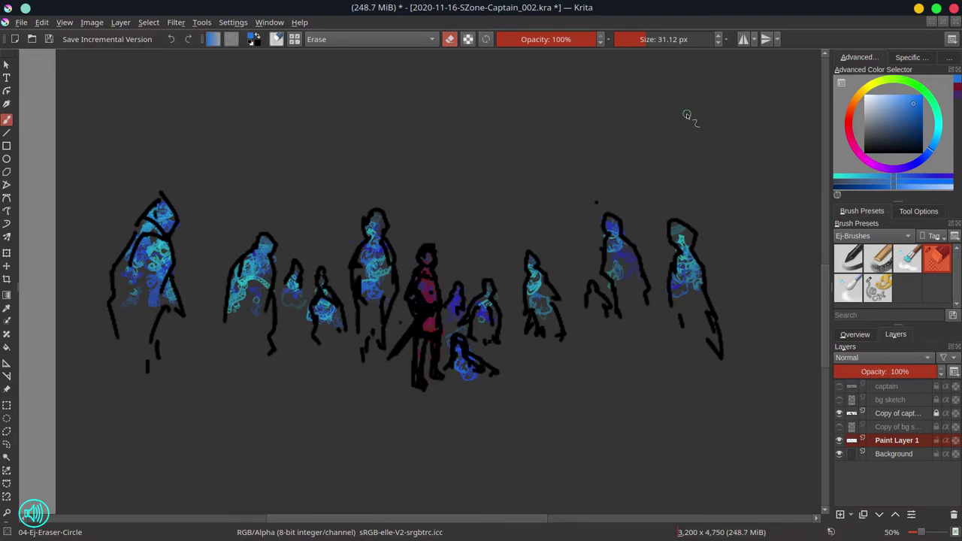
pyautogui.press('/')
pyautogui.click(684, 229)
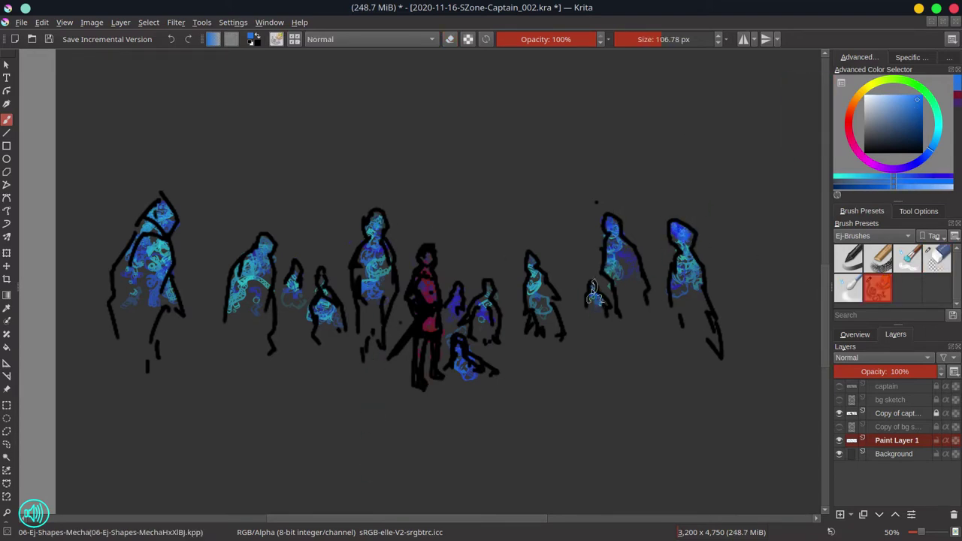
pyautogui.click(594, 295)
pyautogui.press('/')
# Import 2015-10-11-Power-Kid.jpg from the Portfolio-Juried folder as a new layer
pyautogui.click(120, 22)
pyautogui.moveTo(180, 95)
pyautogui.click(432, 159)
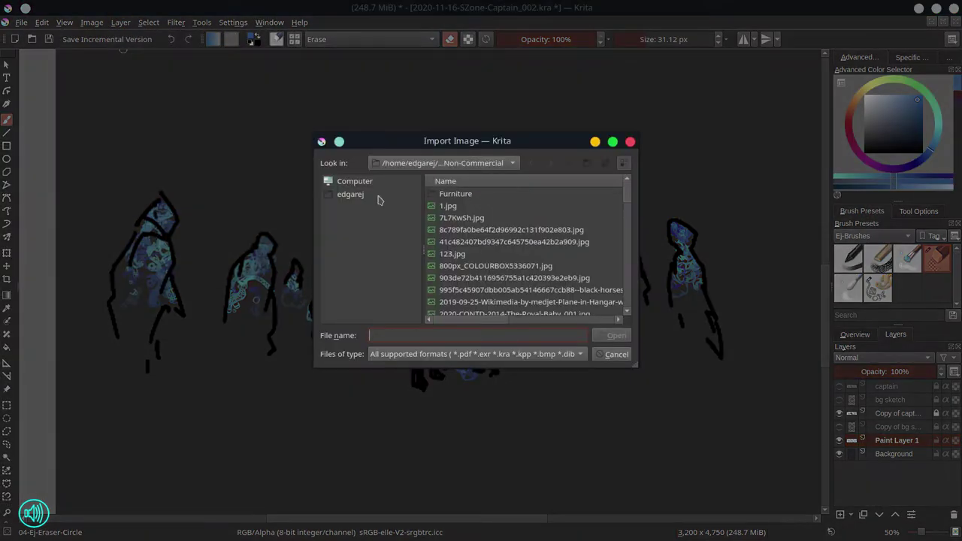
pyautogui.click(464, 266)
pyautogui.doubleClick(456, 220)
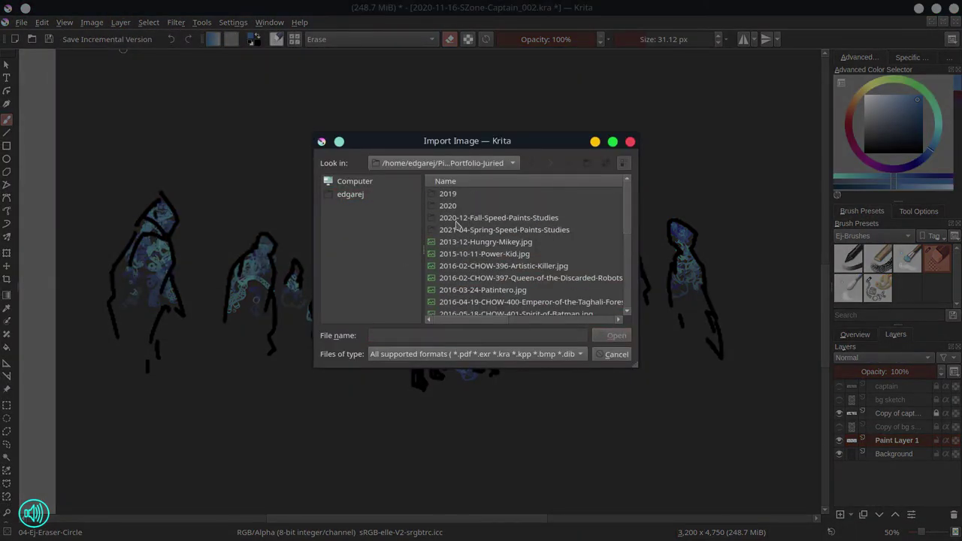
pyautogui.click(468, 254)
pyautogui.click(605, 338)
# Move the imported picture onto the figures, rotate it sideways at a slant, and enlarge it to cover the whole row
pyautogui.scroll(-2, 604, 340)
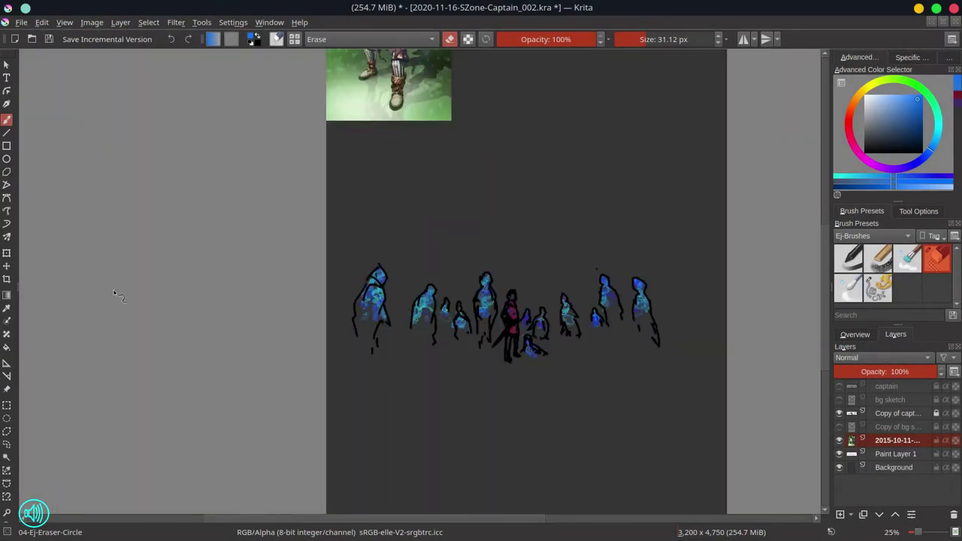
pyautogui.click(7, 266)
pyautogui.moveTo(462, 129); pyautogui.dragTo(365, 401)
pyautogui.click(7, 253)
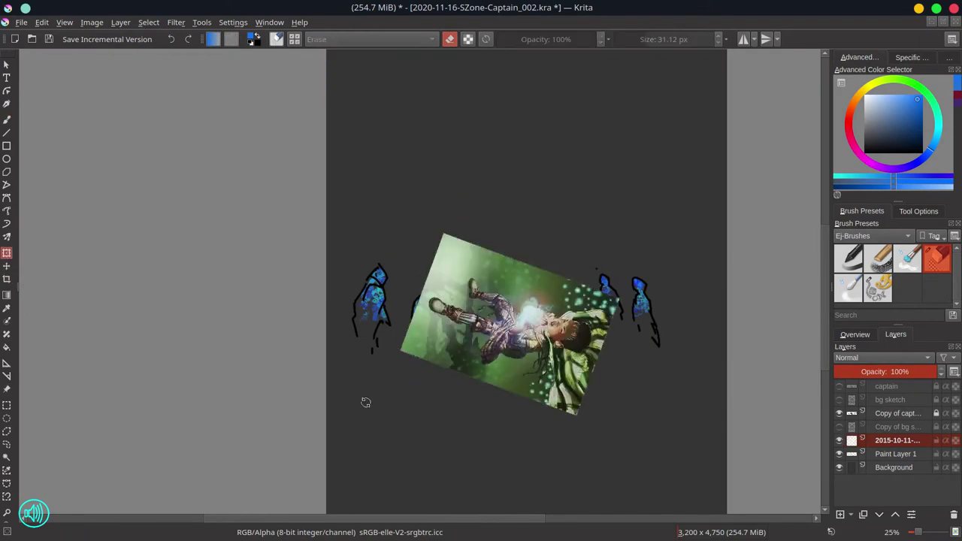
pyautogui.moveTo(423, 293); pyautogui.dragTo(363, 270)
pyautogui.moveTo(621, 299); pyautogui.dragTo(695, 284)
pyautogui.moveTo(489, 384); pyautogui.dragTo(483, 405)
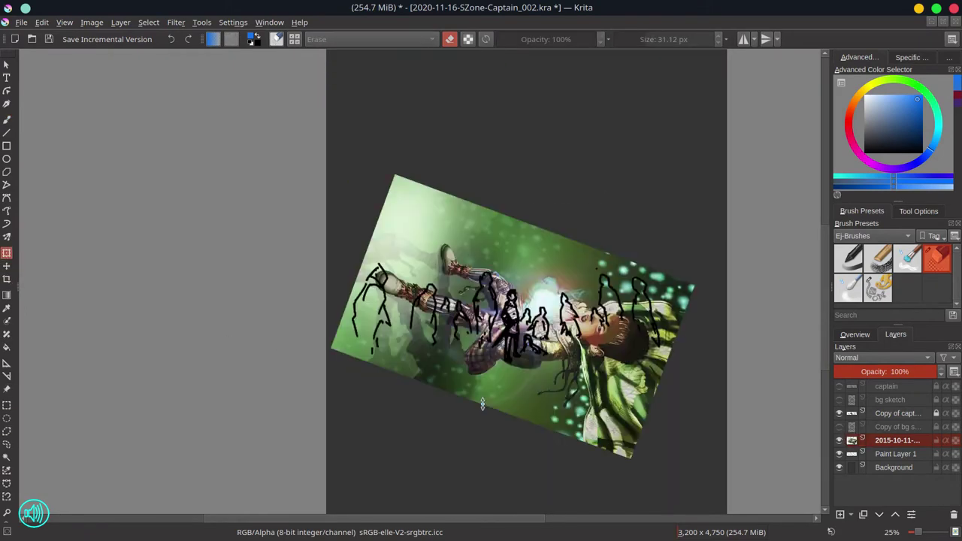
# Place the imported picture layer below Paint Layer 1 and set its opacity to 44%
pyautogui.click(882, 516)
pyautogui.scroll(3, 531, 340)
pyautogui.click(879, 372)
pyautogui.scroll(-1, 429, 398)
pyautogui.click(7, 432)
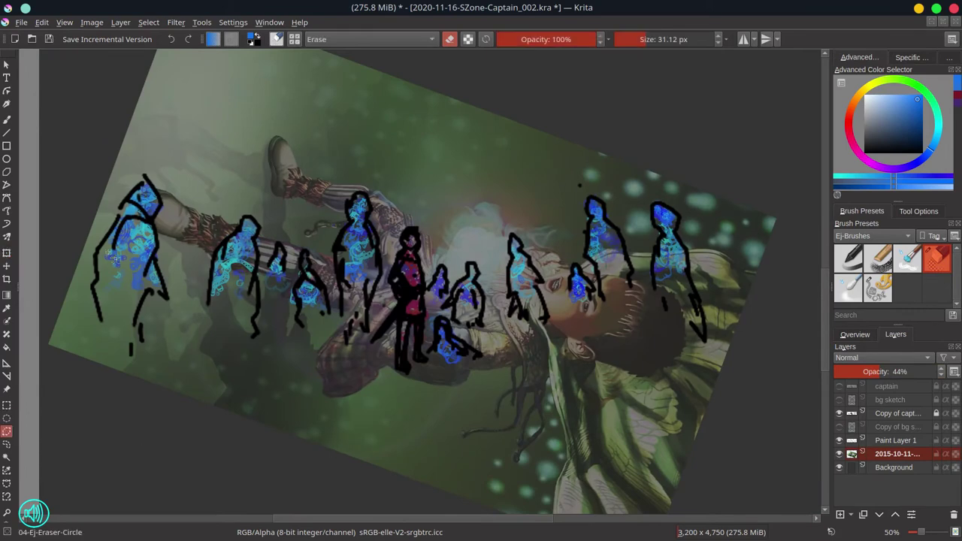
pyautogui.moveTo(143, 330); pyautogui.dragTo(143, 177)
pyautogui.click(148, 22)
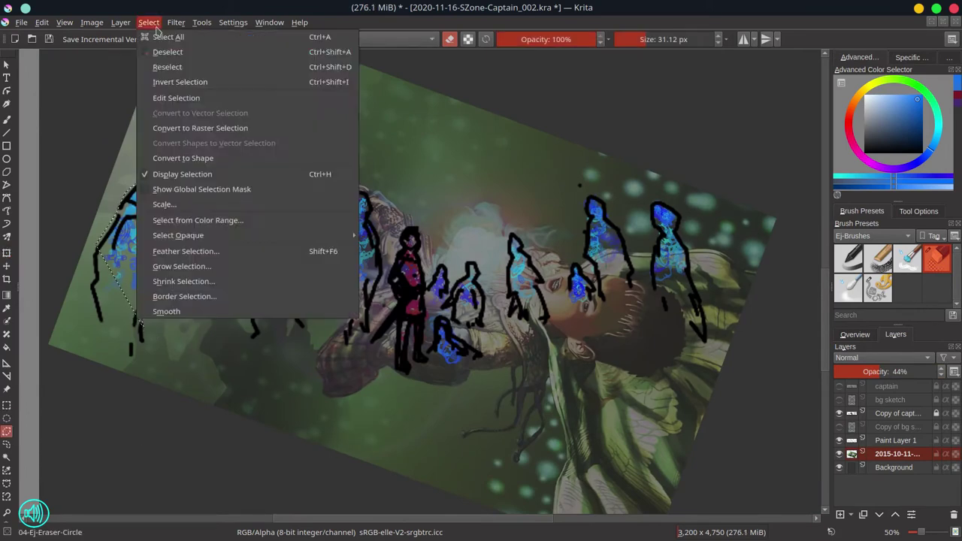
pyautogui.click(167, 51)
# Erase the imported picture around the left-hand figures and the swordsman with the 04-Ej-Eraser-Circle brush
pyautogui.click(7, 123)
pyautogui.click(660, 39)
pyautogui.moveTo(134, 130)
pyautogui.mouseDown()
pyautogui.moveTo(105, 213)
pyautogui.moveTo(122, 339)
pyautogui.moveTo(63, 367)
pyautogui.moveTo(185, 301)
pyautogui.moveTo(191, 197)
pyautogui.moveTo(260, 211)
pyautogui.mouseUp()
pyautogui.click(653, 39)
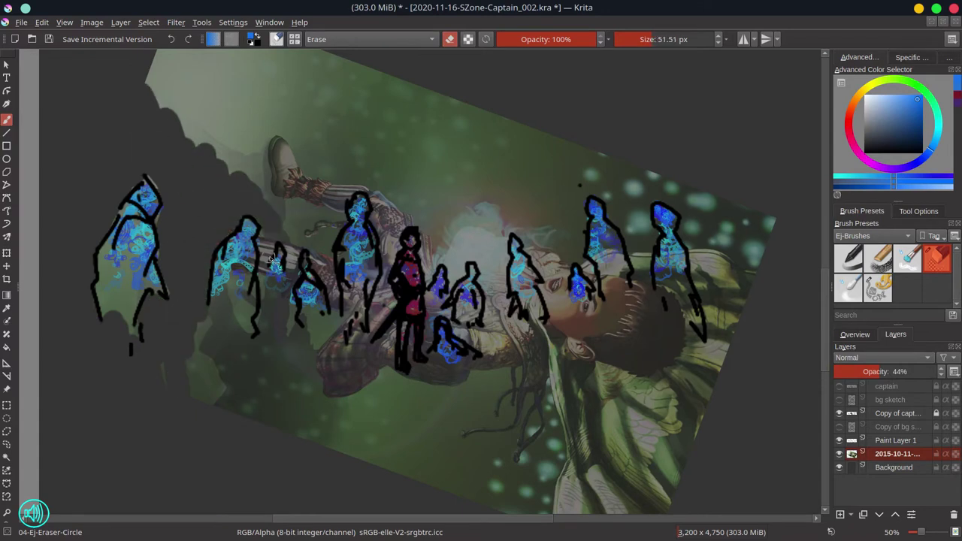
pyautogui.moveTo(266, 246)
pyautogui.mouseDown()
pyautogui.moveTo(293, 259)
pyautogui.moveTo(243, 334)
pyautogui.moveTo(320, 244)
pyautogui.moveTo(294, 218)
pyautogui.moveTo(333, 204)
pyautogui.moveTo(386, 225)
pyautogui.moveTo(378, 316)
pyautogui.moveTo(357, 348)
pyautogui.moveTo(445, 259)
pyautogui.moveTo(408, 217)
pyautogui.moveTo(415, 223)
pyautogui.mouseUp()
pyautogui.press(']')
pyautogui.moveTo(376, 373); pyautogui.dragTo(392, 330)
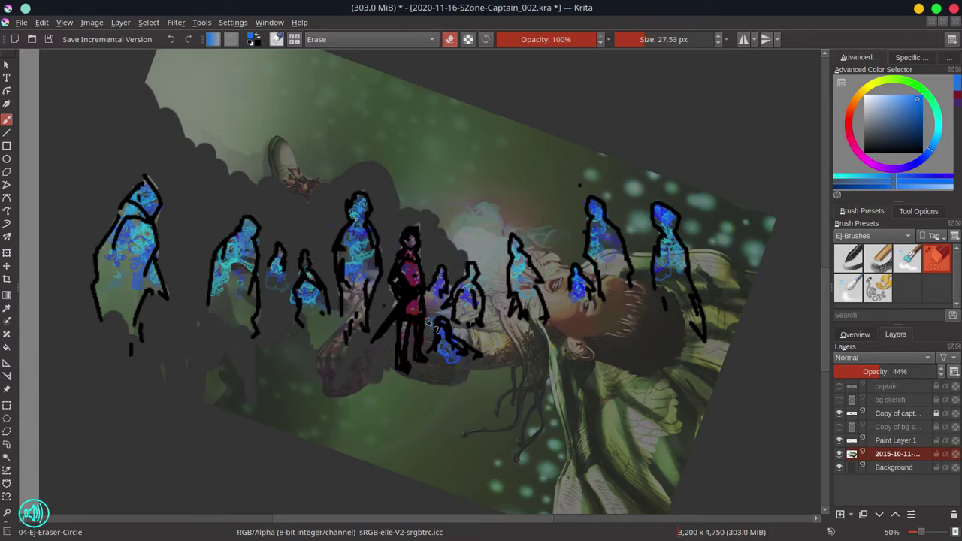
pyautogui.moveTo(453, 329); pyautogui.dragTo(446, 366)
# Erase the rest of the imported picture outside the figures' outlines with a larger eraser
pyautogui.press(']')
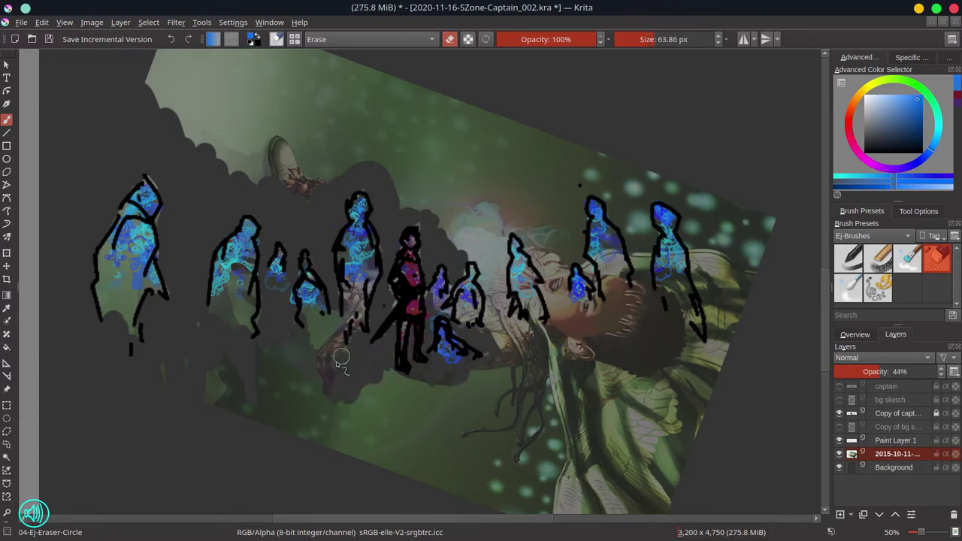
pyautogui.press(']')
pyautogui.scroll(-3, 327, 338)
pyautogui.press(']')
pyautogui.press(']')
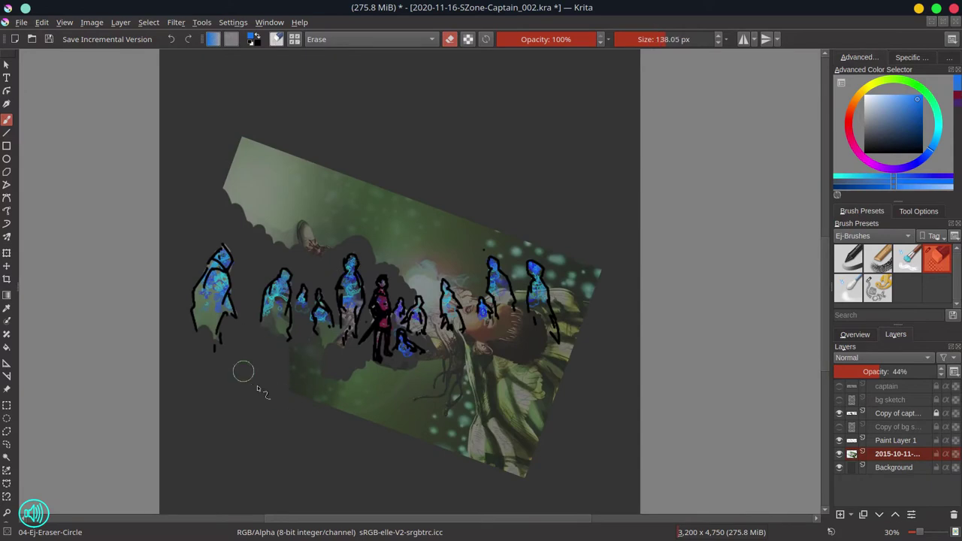
pyautogui.moveTo(334, 402)
pyautogui.mouseDown()
pyautogui.moveTo(464, 293)
pyautogui.moveTo(466, 325)
pyautogui.moveTo(516, 310)
pyautogui.moveTo(463, 333)
pyautogui.moveTo(485, 350)
pyautogui.moveTo(530, 329)
pyautogui.mouseUp()
pyautogui.press('[')
pyautogui.press('[')
pyautogui.press(']')
pyautogui.press(']')
pyautogui.press(']')
pyautogui.moveTo(376, 370)
pyautogui.mouseDown()
pyautogui.moveTo(506, 460)
pyautogui.moveTo(562, 282)
pyautogui.moveTo(494, 243)
pyautogui.moveTo(436, 266)
pyautogui.moveTo(400, 267)
pyautogui.moveTo(333, 177)
pyautogui.moveTo(322, 236)
pyautogui.moveTo(358, 241)
pyautogui.mouseUp()
pyautogui.press(']')
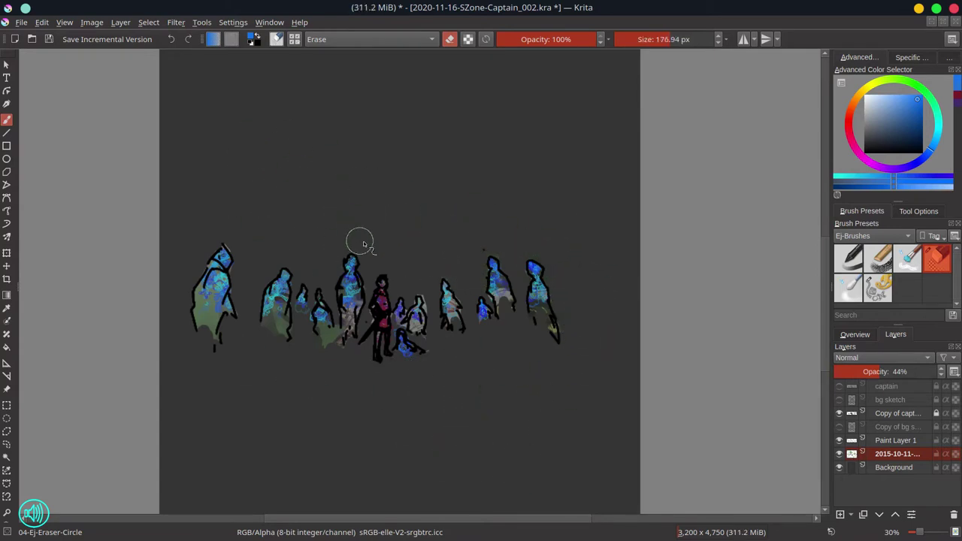
pyautogui.press('[')
pyautogui.press('[')
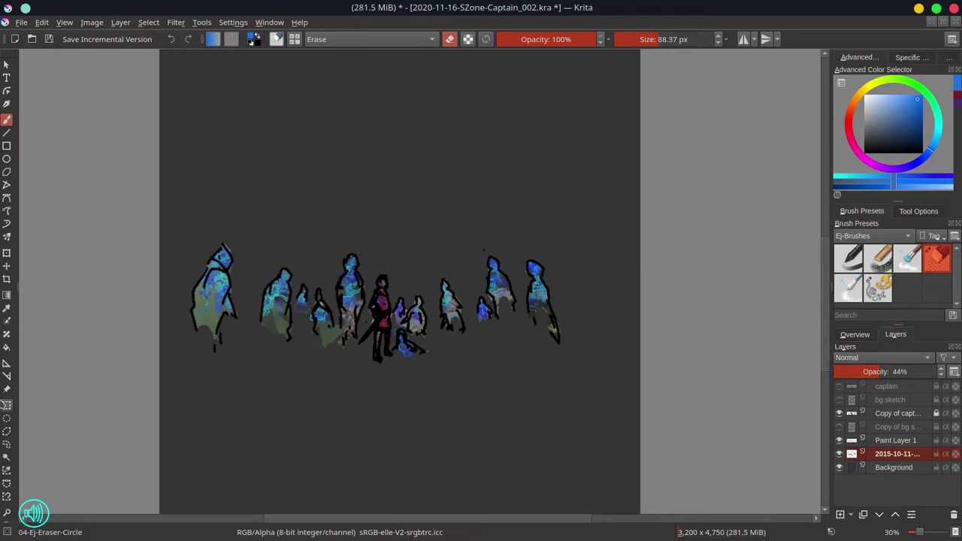
pyautogui.click(6, 457)
pyautogui.click(918, 211)
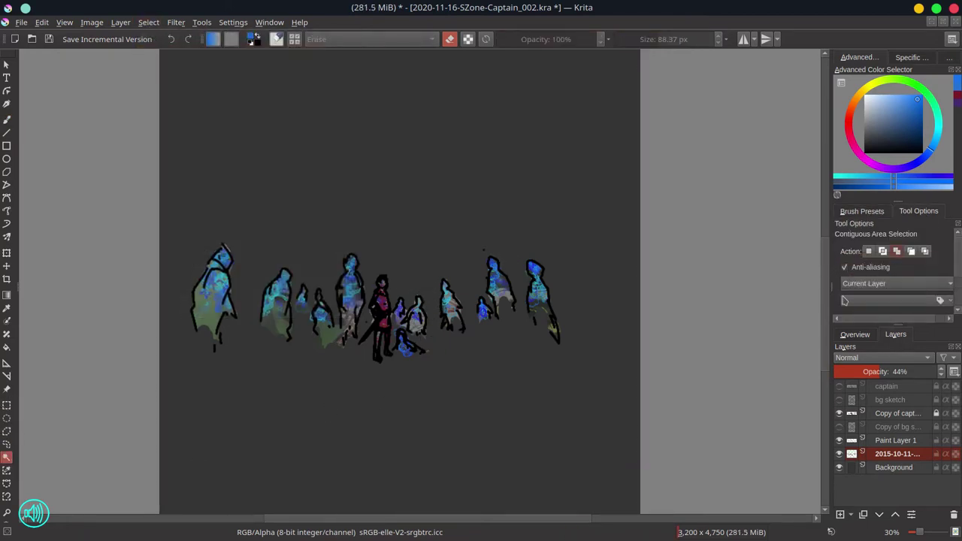
pyautogui.click(524, 405)
pyautogui.press('b')
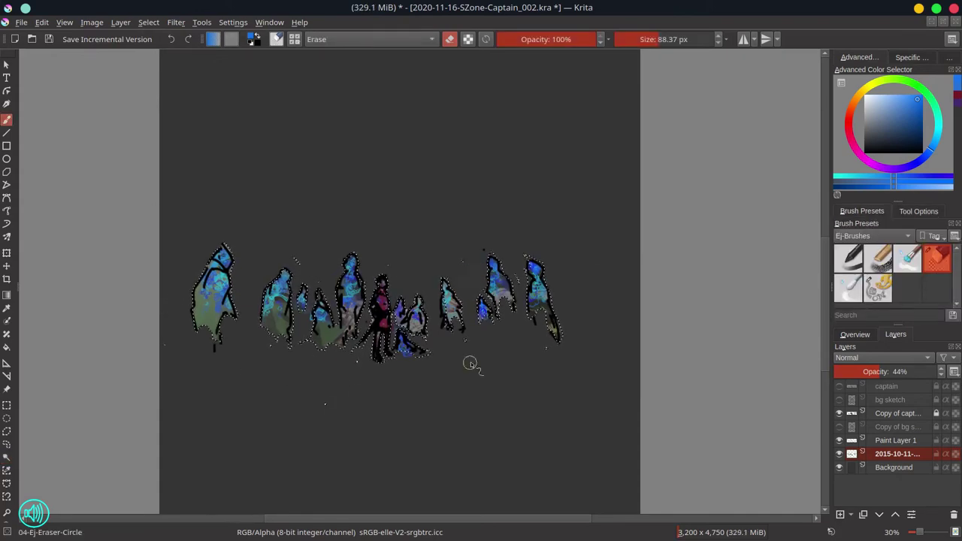
pyautogui.click(148, 22)
pyautogui.click(162, 53)
# Select the figures' painted shapes using Contiguous Area Selection, and paste a merged copy of them as a new layer
pyautogui.click(6, 458)
pyautogui.click(276, 241)
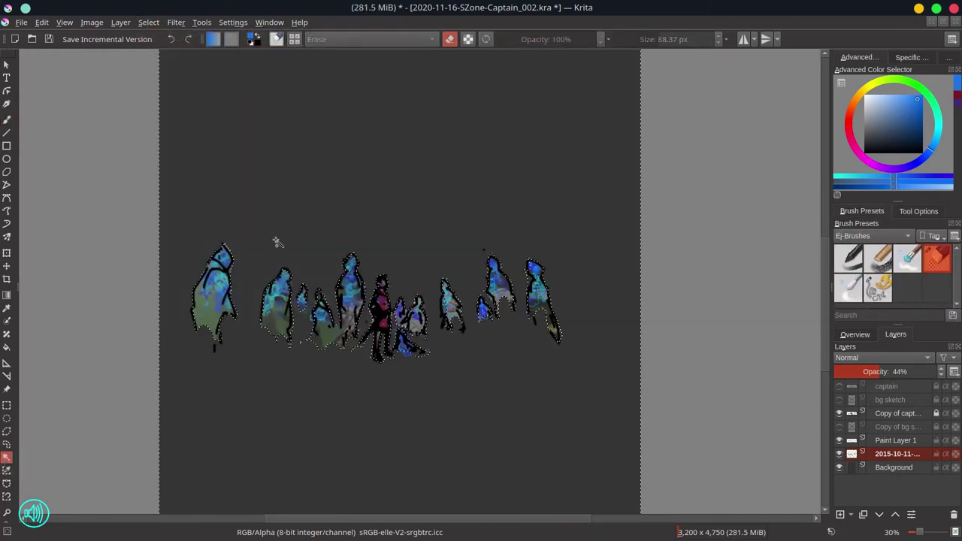
pyautogui.press('Delete')
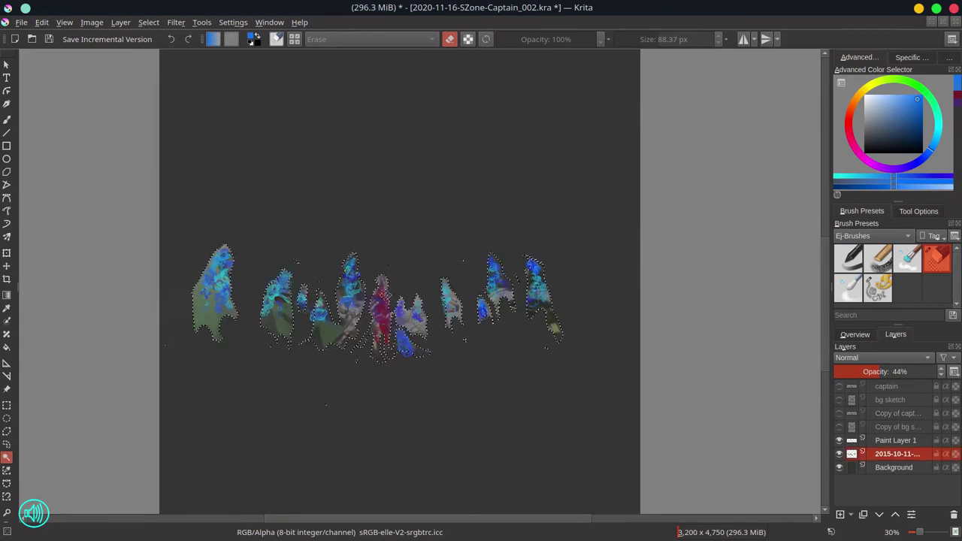
pyautogui.click(149, 23)
pyautogui.moveTo(41, 22)
pyautogui.click(91, 128)
pyautogui.click(41, 22)
pyautogui.click(74, 144)
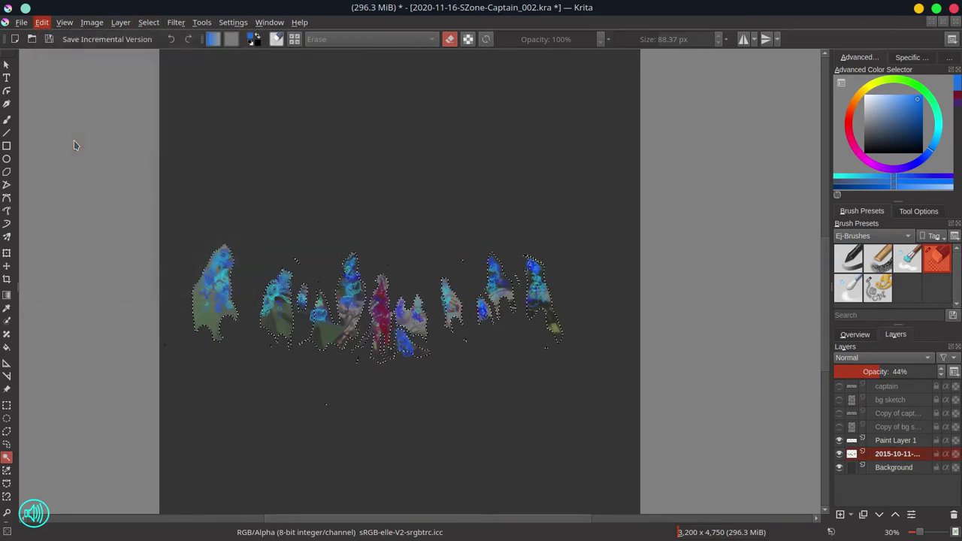
# Set the layer opacity to 100% and merge the captain line-art copy, both paint layers and the imported picture into one layer
pyautogui.moveTo(895, 371); pyautogui.dragTo(939, 371)
pyautogui.click(891, 414)
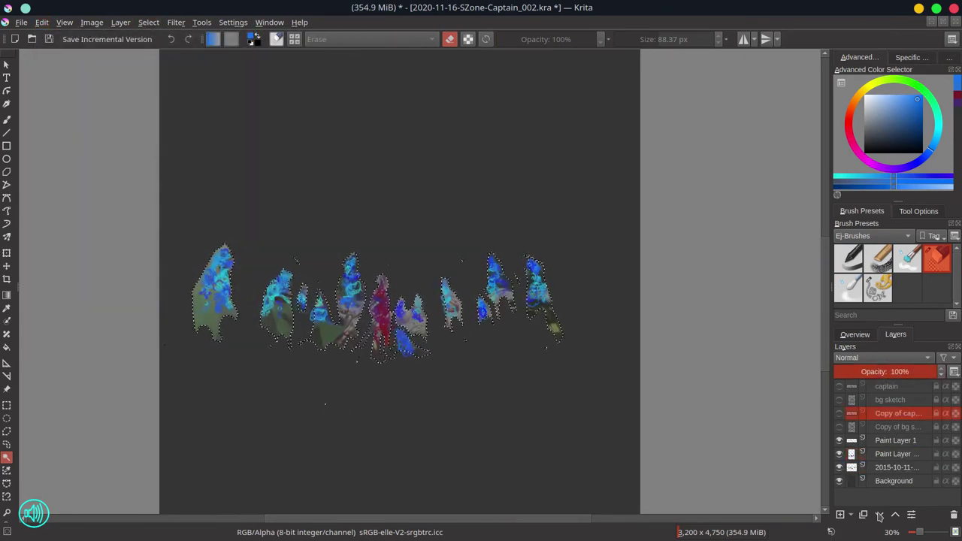
pyautogui.click(880, 516)
pyautogui.click(840, 427)
pyautogui.keyDown('shift'); pyautogui.click(899, 467); pyautogui.keyUp('shift')
pyautogui.hotkey('ctrl', 'e')
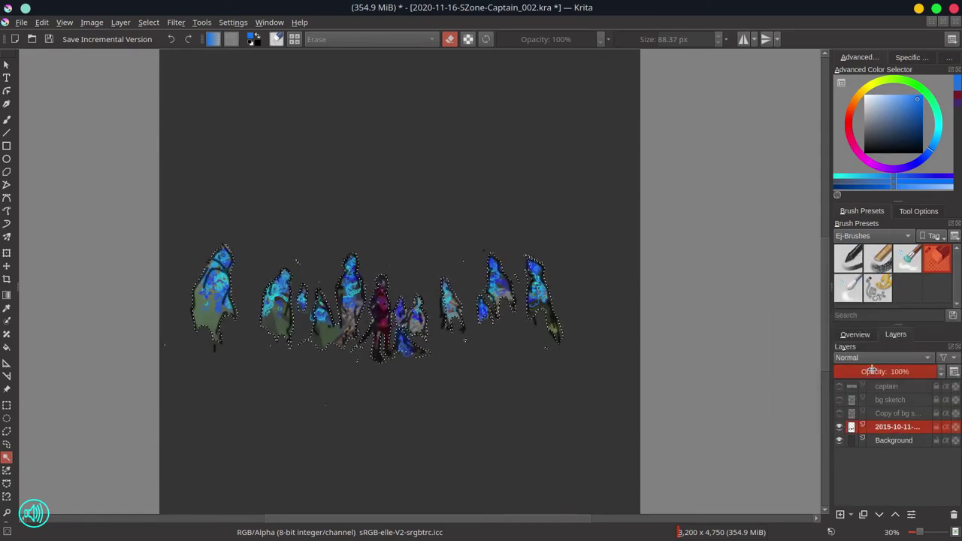
# Clear the selection, hide the Background layer, and erase leftover marks around the figures
pyautogui.click(148, 22)
pyautogui.click(166, 53)
pyautogui.click(7, 121)
pyautogui.click(840, 441)
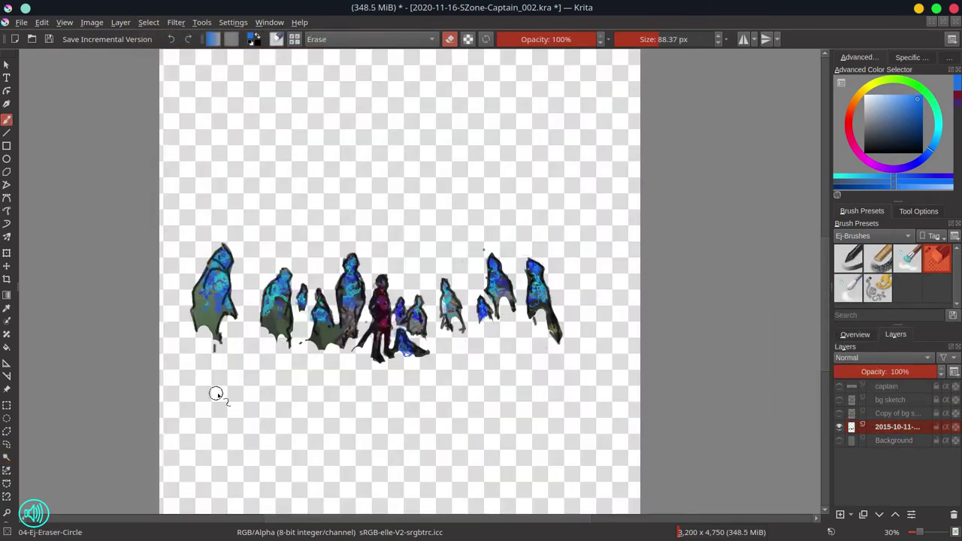
pyautogui.moveTo(377, 301); pyautogui.dragTo(439, 243)
pyautogui.moveTo(370, 266); pyautogui.dragTo(351, 266)
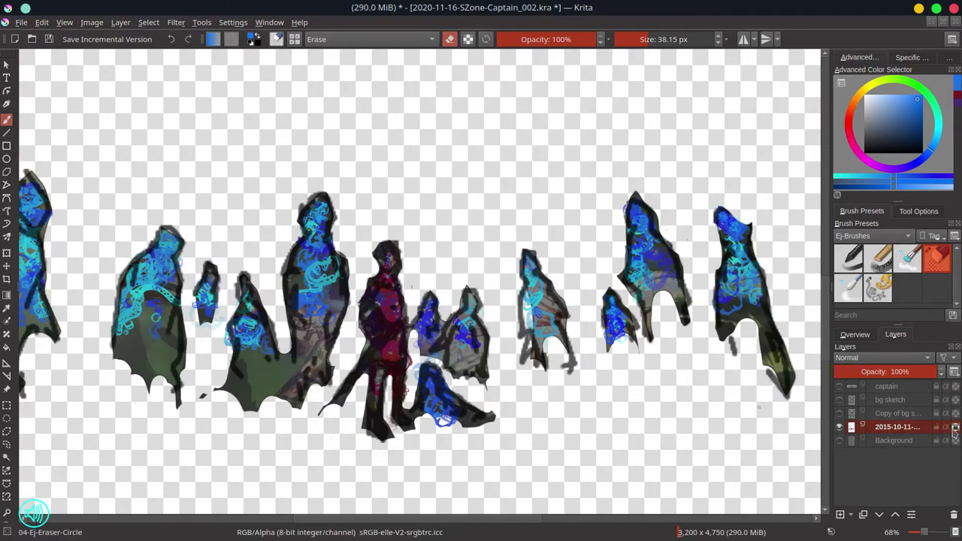
# Smooth the tall blue figure with the 03-Ej-Blender-Textured-Soft brush and erase the patch joining it to the small figure beside it
pyautogui.press('/')
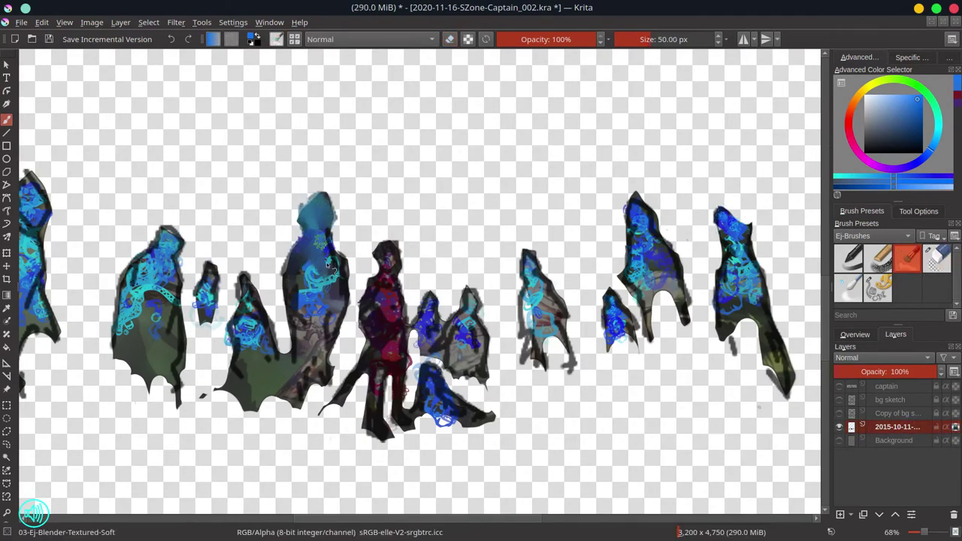
pyautogui.click(937, 260)
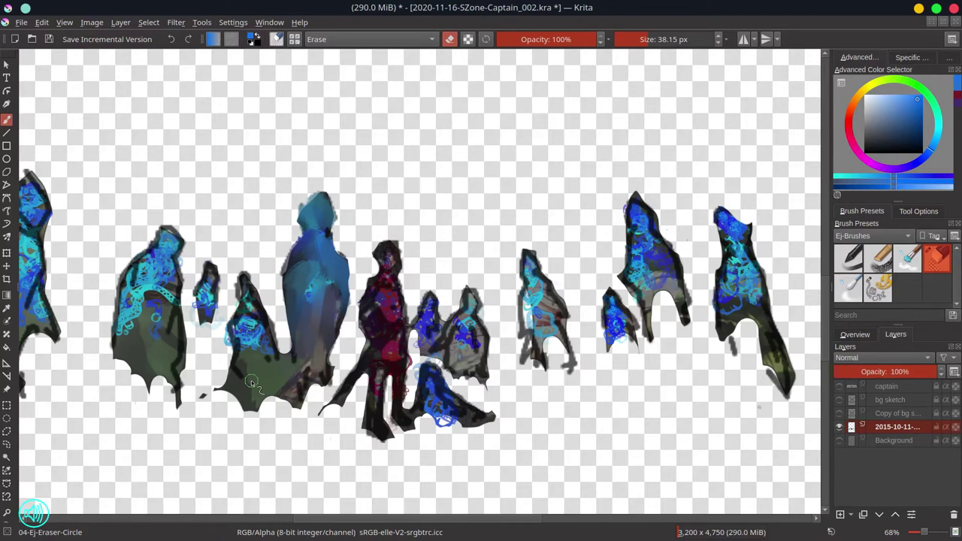
pyautogui.moveTo(286, 376); pyautogui.dragTo(201, 394)
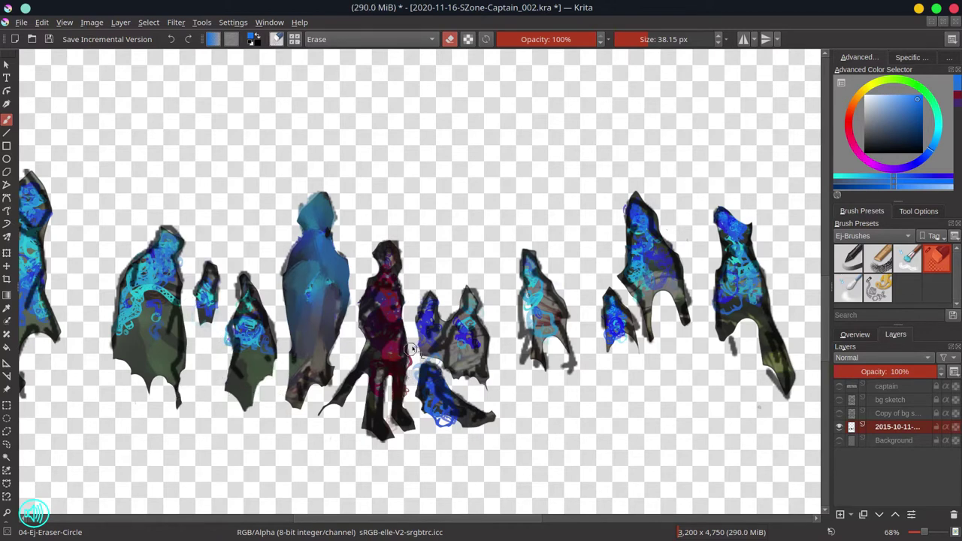
# Add dark blue Color Dodge highlights to the swordsman's head, torso and legs with the 02-Ej-Chalk-Grainy brush
pyautogui.click(878, 259)
pyautogui.click(891, 133)
pyautogui.click(350, 39)
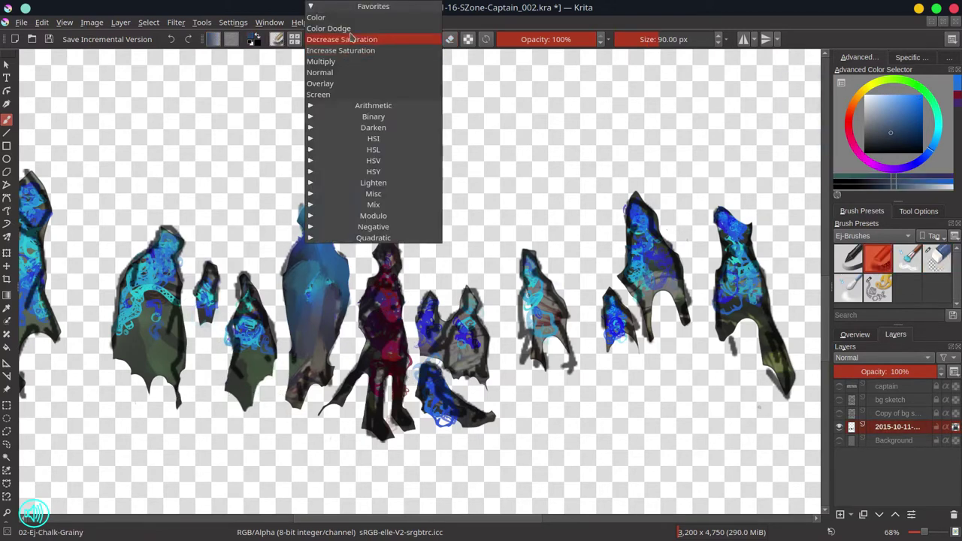
pyautogui.click(347, 31)
pyautogui.moveTo(391, 254); pyautogui.dragTo(391, 299)
pyautogui.moveTo(365, 315)
pyautogui.mouseDown()
pyautogui.moveTo(365, 288)
pyautogui.moveTo(362, 350)
pyautogui.mouseUp()
pyautogui.moveTo(368, 422); pyautogui.dragTo(368, 385)
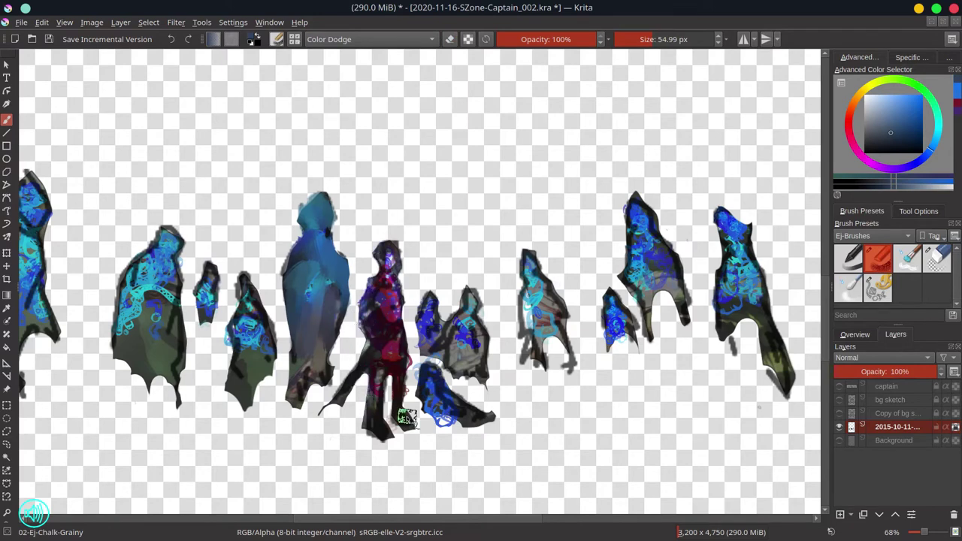
# Blend the head and upper cloak of the second figure from the left with 03-Ej-Blender-Textured-Soft
pyautogui.scroll(-1, 474, 304)
pyautogui.moveTo(481, 305); pyautogui.dragTo(518, 304)
pyautogui.click(907, 258)
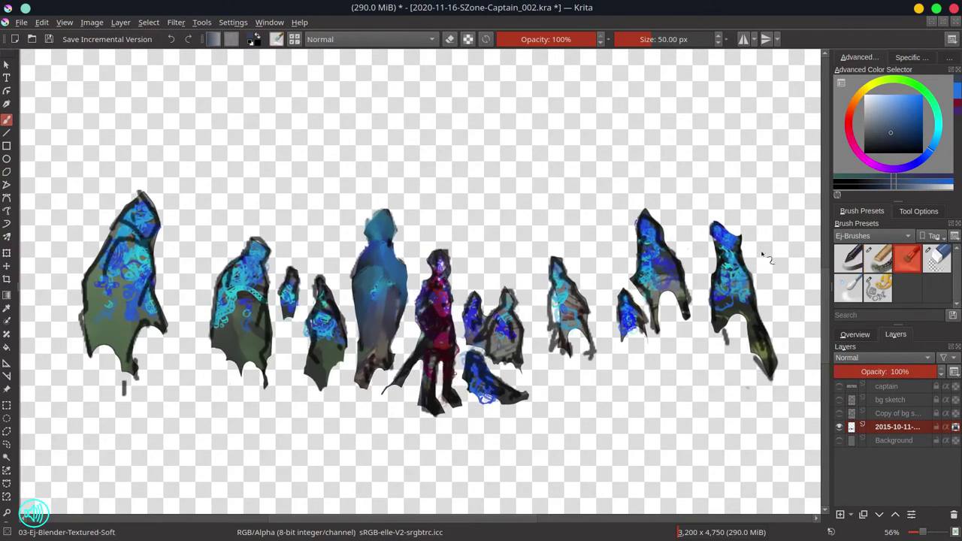
pyautogui.moveTo(265, 255)
pyautogui.mouseDown()
pyautogui.moveTo(254, 286)
pyautogui.moveTo(264, 271)
pyautogui.moveTo(223, 293)
pyautogui.mouseUp()
pyautogui.moveTo(235, 282); pyautogui.dragTo(218, 327)
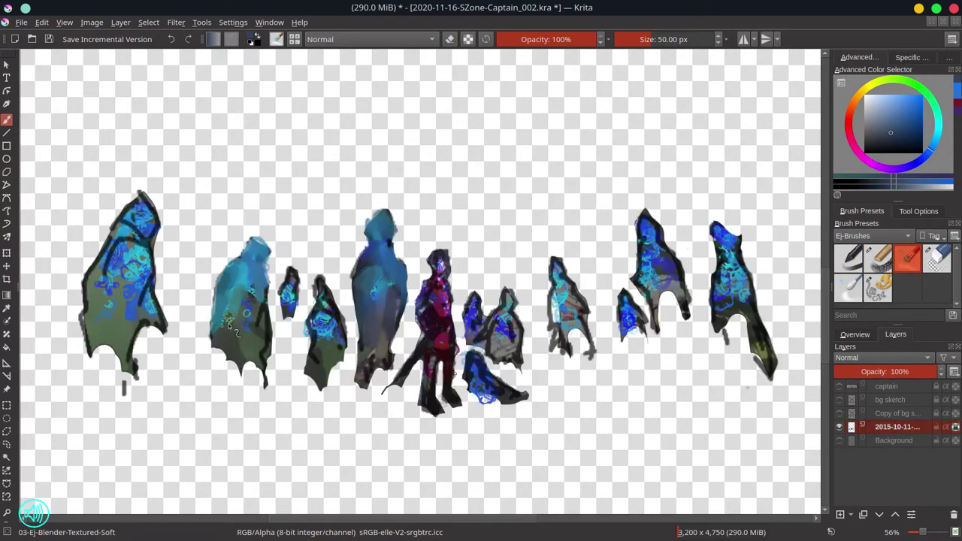
# Turn off the layer's alpha lock and blend the cloaks and edges of the figures between the leftmost one and the swordsman
pyautogui.click(955, 427)
pyautogui.moveTo(270, 266); pyautogui.dragTo(269, 290)
pyautogui.moveTo(256, 291); pyautogui.dragTo(251, 327)
pyautogui.moveTo(237, 260); pyautogui.dragTo(226, 287)
pyautogui.moveTo(215, 291); pyautogui.dragTo(224, 367)
pyautogui.moveTo(261, 295); pyautogui.dragTo(262, 380)
pyautogui.moveTo(356, 282)
pyautogui.mouseDown()
pyautogui.moveTo(366, 260)
pyautogui.moveTo(397, 239)
pyautogui.moveTo(398, 301)
pyautogui.moveTo(376, 360)
pyautogui.moveTo(324, 279)
pyautogui.moveTo(346, 314)
pyautogui.moveTo(309, 353)
pyautogui.moveTo(344, 323)
pyautogui.moveTo(323, 345)
pyautogui.mouseUp()
pyautogui.moveTo(303, 286)
pyautogui.mouseDown()
pyautogui.moveTo(284, 324)
pyautogui.moveTo(294, 275)
pyautogui.moveTo(300, 337)
pyautogui.mouseUp()
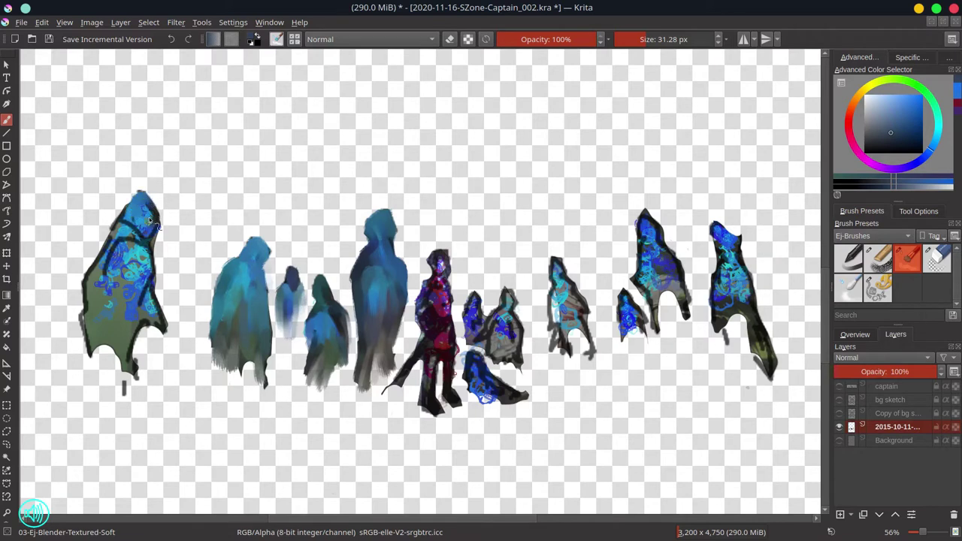
# Blend the head, cloak and ragged hem of the leftmost figure with the 03-Ej-Blender-Textured-Soft brush
pyautogui.moveTo(149, 219); pyautogui.dragTo(161, 236)
pyautogui.moveTo(141, 198)
pyautogui.mouseDown()
pyautogui.moveTo(118, 228)
pyautogui.moveTo(137, 342)
pyautogui.moveTo(119, 290)
pyautogui.mouseUp()
pyautogui.moveTo(111, 241)
pyautogui.mouseDown()
pyautogui.moveTo(86, 284)
pyautogui.moveTo(141, 265)
pyautogui.moveTo(152, 275)
pyautogui.mouseUp()
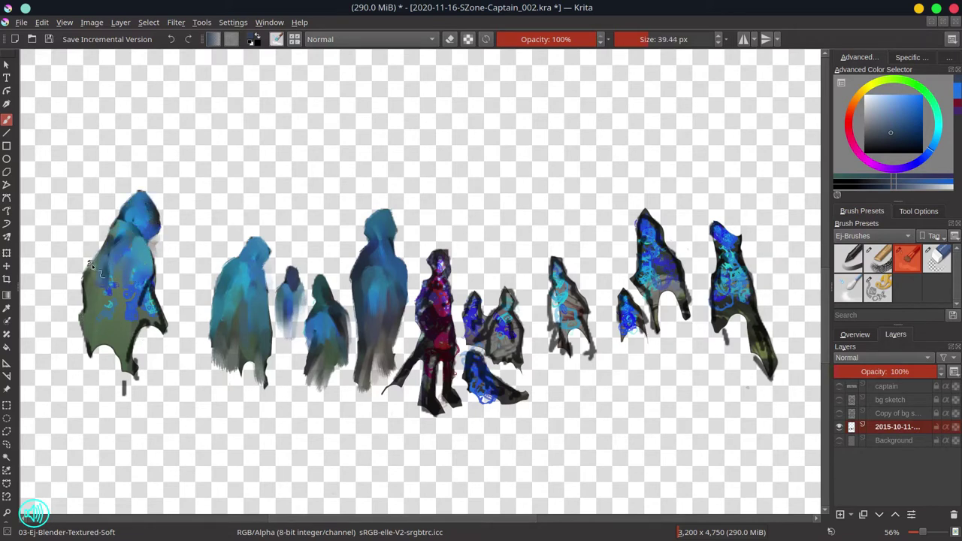
pyautogui.moveTo(90, 262)
pyautogui.mouseDown()
pyautogui.moveTo(112, 287)
pyautogui.moveTo(90, 271)
pyautogui.moveTo(108, 339)
pyautogui.mouseUp()
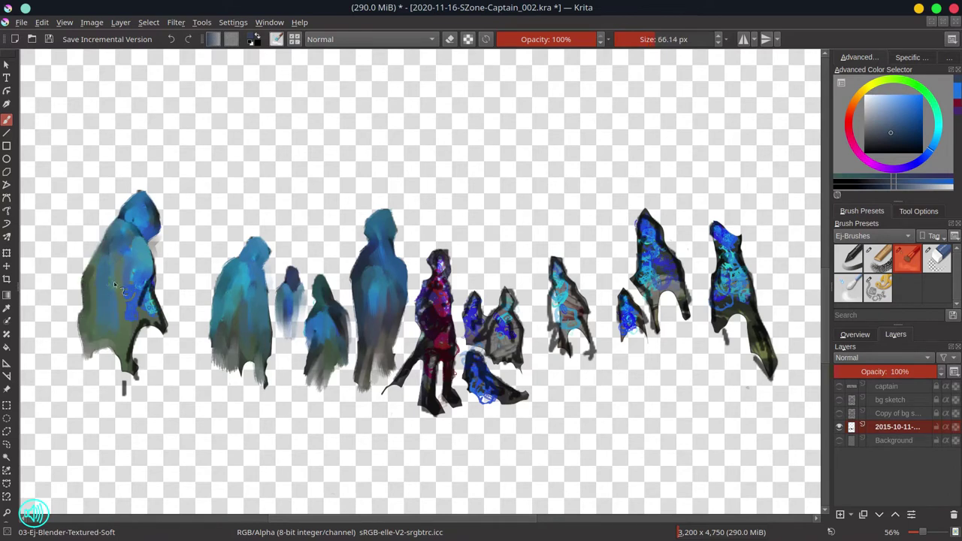
pyautogui.moveTo(153, 268); pyautogui.dragTo(158, 319)
pyautogui.moveTo(153, 307); pyautogui.dragTo(164, 334)
pyautogui.moveTo(147, 325); pyautogui.dragTo(132, 390)
pyautogui.moveTo(112, 337); pyautogui.dragTo(122, 381)
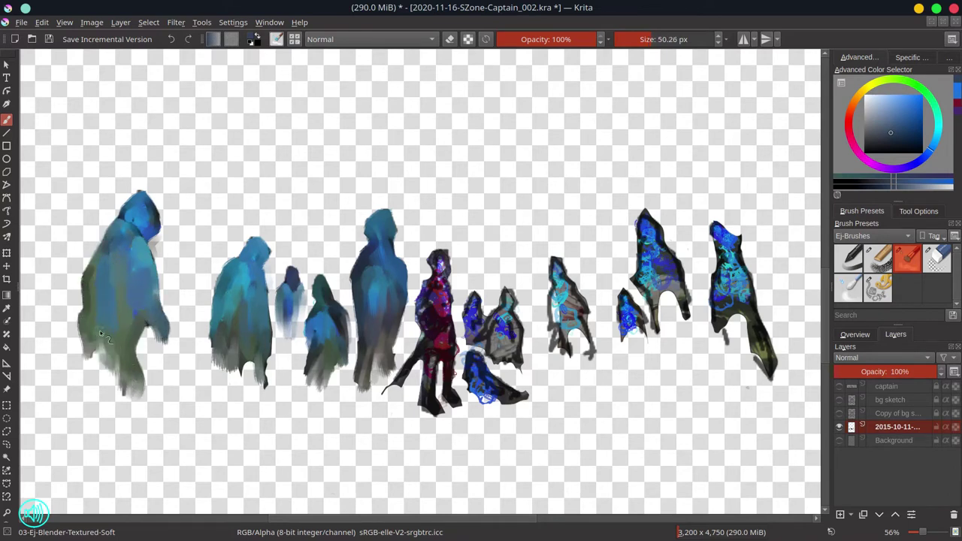
pyautogui.moveTo(92, 323); pyautogui.dragTo(87, 354)
pyautogui.moveTo(85, 301); pyautogui.dragTo(82, 336)
# Blend the second figure's lower hem, the leftmost figure's front edge and the small figure just right of the swordsman
pyautogui.keyDown('shift'); pyautogui.moveTo(249, 367); pyautogui.dragTo(242, 367); pyautogui.keyUp('shift')
pyautogui.moveTo(242, 354)
pyautogui.mouseDown()
pyautogui.moveTo(245, 381)
pyautogui.moveTo(267, 388)
pyautogui.mouseUp()
pyautogui.moveTo(270, 323); pyautogui.dragTo(269, 361)
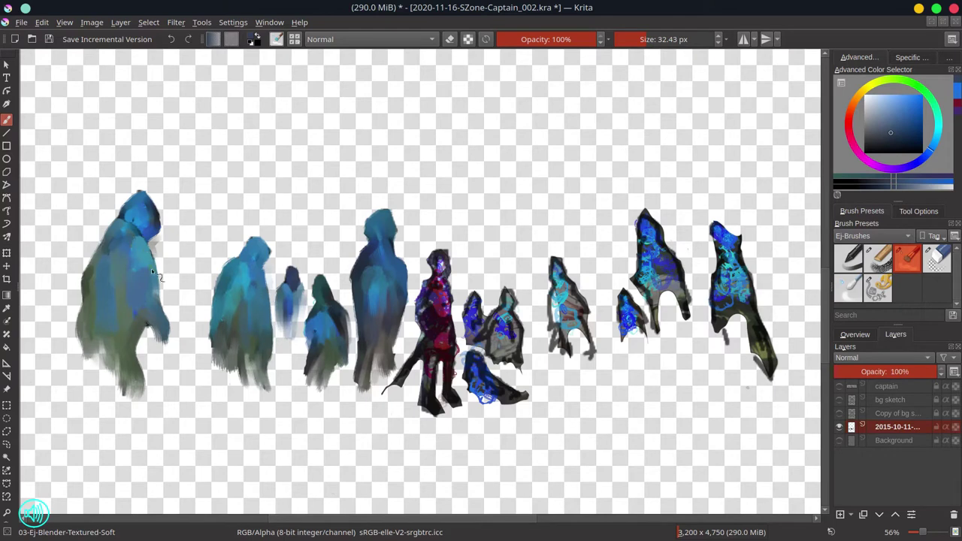
pyautogui.moveTo(153, 241); pyautogui.dragTo(158, 263)
pyautogui.moveTo(472, 322)
pyautogui.mouseDown()
pyautogui.moveTo(474, 298)
pyautogui.moveTo(480, 329)
pyautogui.mouseUp()
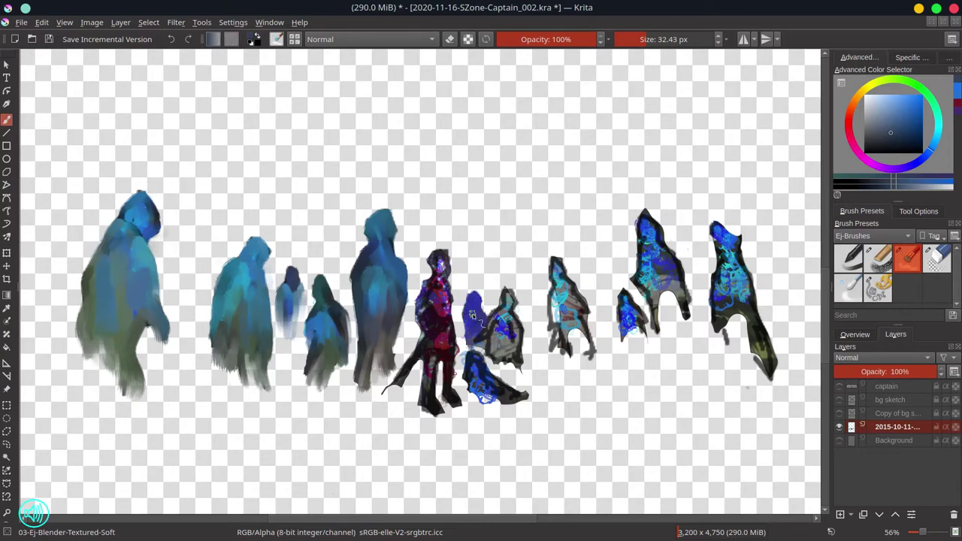
# Trim the swordsman's sword and lower legs to a slimmer outline with the 04-Ej-Eraser-Circle brush
pyautogui.press('/')
pyautogui.moveTo(418, 382)
pyautogui.mouseDown()
pyautogui.moveTo(391, 397)
pyautogui.moveTo(414, 367)
pyautogui.mouseUp()
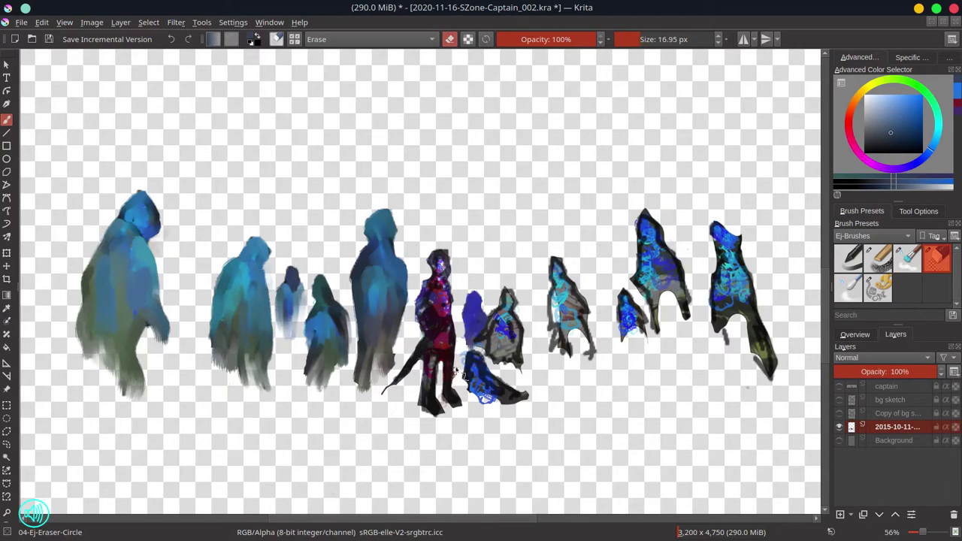
pyautogui.click(840, 387)
pyautogui.click(840, 387)
pyautogui.moveTo(426, 370); pyautogui.dragTo(419, 412)
pyautogui.moveTo(438, 363); pyautogui.dragTo(437, 385)
pyautogui.press('/')
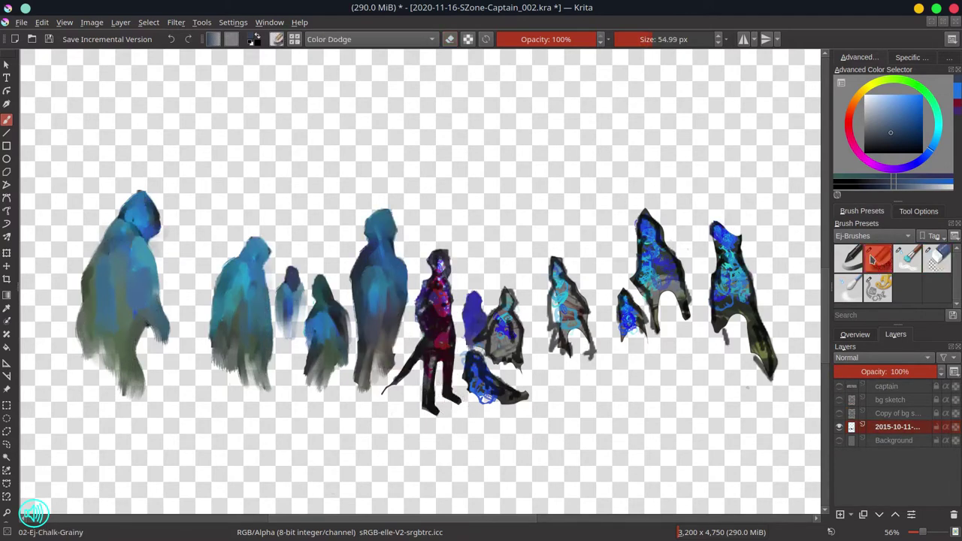
# Paint the swordsman's feet red with 02-Ej-Chalk-Grainy in Normal blending mode, using a colour sampled from his leg
pyautogui.keyDown('ctrl'); pyautogui.click(453, 349); pyautogui.keyUp('ctrl')
pyautogui.press('[')
pyautogui.moveTo(446, 396); pyautogui.dragTo(457, 402)
pyautogui.click(415, 40)
pyautogui.click(389, 81)
pyautogui.press('/')
pyautogui.click(883, 264)
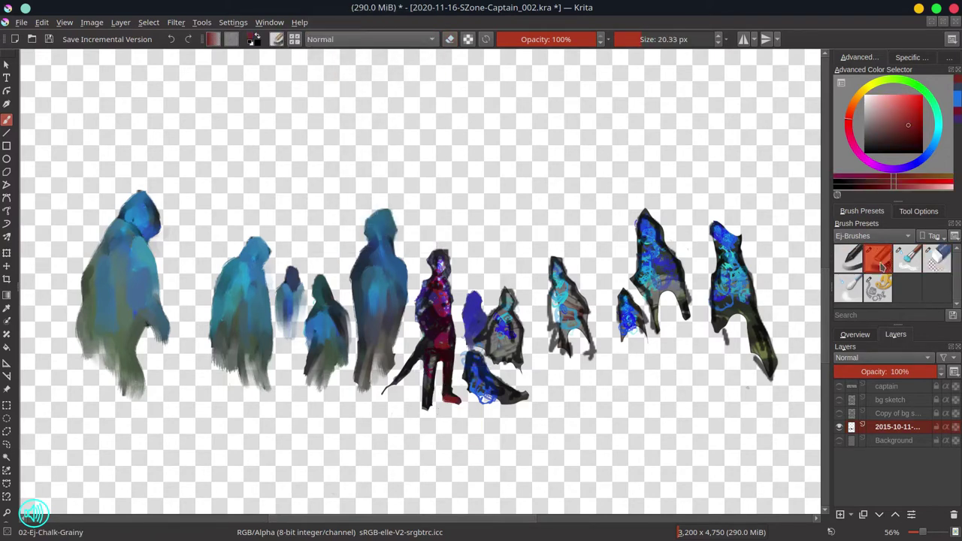
# Blend the heads and cloaks of all the figures right of the swordsman with 03-Ej-Blender-Textured-Soft
pyautogui.click(908, 259)
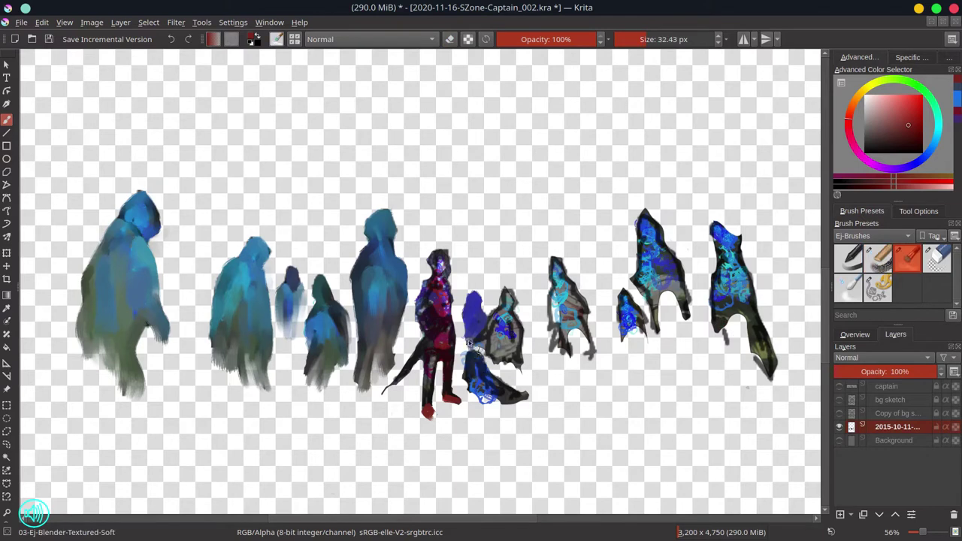
pyautogui.moveTo(473, 342)
pyautogui.mouseDown()
pyautogui.moveTo(510, 309)
pyautogui.moveTo(474, 301)
pyautogui.moveTo(472, 312)
pyautogui.moveTo(526, 309)
pyautogui.moveTo(512, 366)
pyautogui.mouseUp()
pyautogui.press(']')
pyautogui.moveTo(496, 337)
pyautogui.mouseDown()
pyautogui.moveTo(520, 351)
pyautogui.moveTo(483, 383)
pyautogui.moveTo(463, 349)
pyautogui.moveTo(483, 391)
pyautogui.moveTo(497, 374)
pyautogui.moveTo(514, 395)
pyautogui.moveTo(481, 365)
pyautogui.moveTo(475, 323)
pyautogui.moveTo(471, 368)
pyautogui.moveTo(462, 371)
pyautogui.moveTo(485, 406)
pyautogui.moveTo(528, 404)
pyautogui.mouseUp()
pyautogui.press('[')
pyautogui.press('[')
pyautogui.moveTo(561, 290)
pyautogui.mouseDown()
pyautogui.moveTo(580, 309)
pyautogui.moveTo(570, 275)
pyautogui.moveTo(587, 276)
pyautogui.moveTo(557, 265)
pyautogui.mouseUp()
pyautogui.moveTo(565, 290)
pyautogui.mouseDown()
pyautogui.moveTo(583, 313)
pyautogui.moveTo(549, 307)
pyautogui.moveTo(583, 344)
pyautogui.mouseUp()
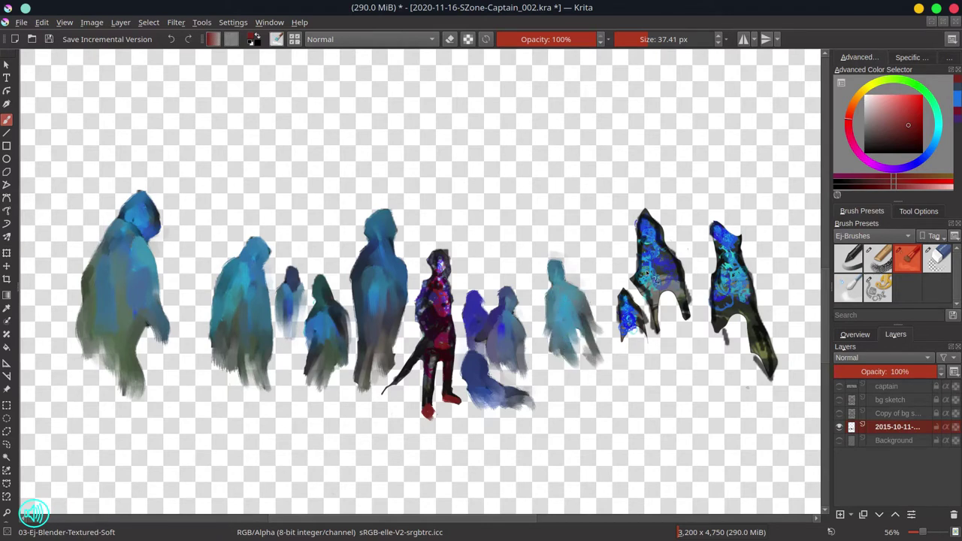
pyautogui.moveTo(628, 312)
pyautogui.mouseDown()
pyautogui.moveTo(655, 269)
pyautogui.moveTo(646, 280)
pyautogui.moveTo(658, 233)
pyautogui.moveTo(647, 208)
pyautogui.moveTo(668, 228)
pyautogui.moveTo(640, 241)
pyautogui.moveTo(674, 233)
pyautogui.moveTo(663, 251)
pyautogui.moveTo(688, 291)
pyautogui.moveTo(687, 309)
pyautogui.moveTo(646, 282)
pyautogui.moveTo(689, 339)
pyautogui.moveTo(647, 316)
pyautogui.moveTo(657, 340)
pyautogui.moveTo(635, 280)
pyautogui.mouseUp()
pyautogui.moveTo(734, 242)
pyautogui.mouseDown()
pyautogui.moveTo(713, 276)
pyautogui.moveTo(735, 260)
pyautogui.moveTo(712, 254)
pyautogui.moveTo(731, 223)
pyautogui.moveTo(755, 340)
pyautogui.moveTo(740, 215)
pyautogui.moveTo(724, 318)
pyautogui.moveTo(721, 307)
pyautogui.moveTo(748, 302)
pyautogui.moveTo(766, 351)
pyautogui.moveTo(762, 368)
pyautogui.moveTo(729, 243)
pyautogui.mouseUp()
# Paint small pale blue eyes on the ghostly background figures with the 02-Ej-Chalk-Grainy brush
pyautogui.press('/')
pyautogui.keyDown('ctrl'); pyautogui.click(727, 242); pyautogui.keyUp('ctrl')
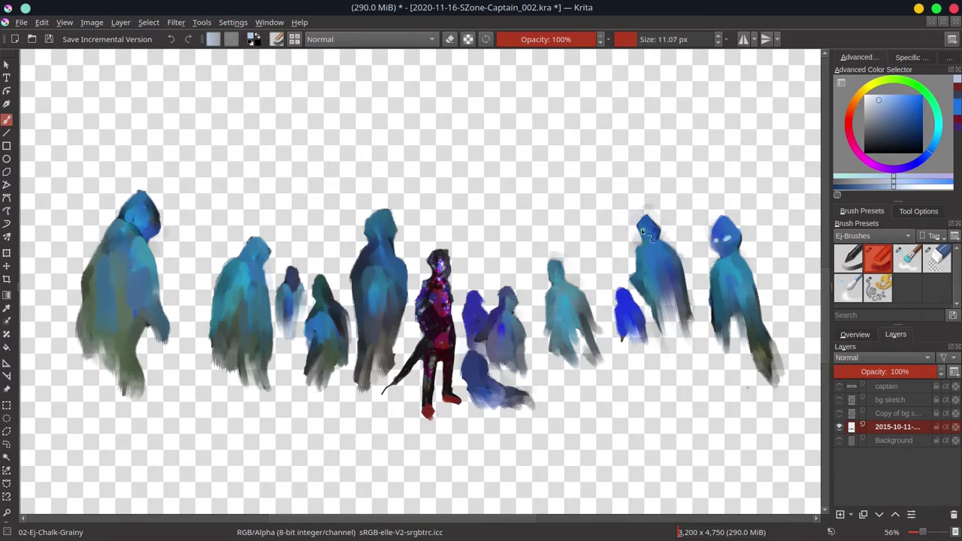
pyautogui.click(620, 299)
pyautogui.click(318, 288)
pyautogui.click(291, 278)
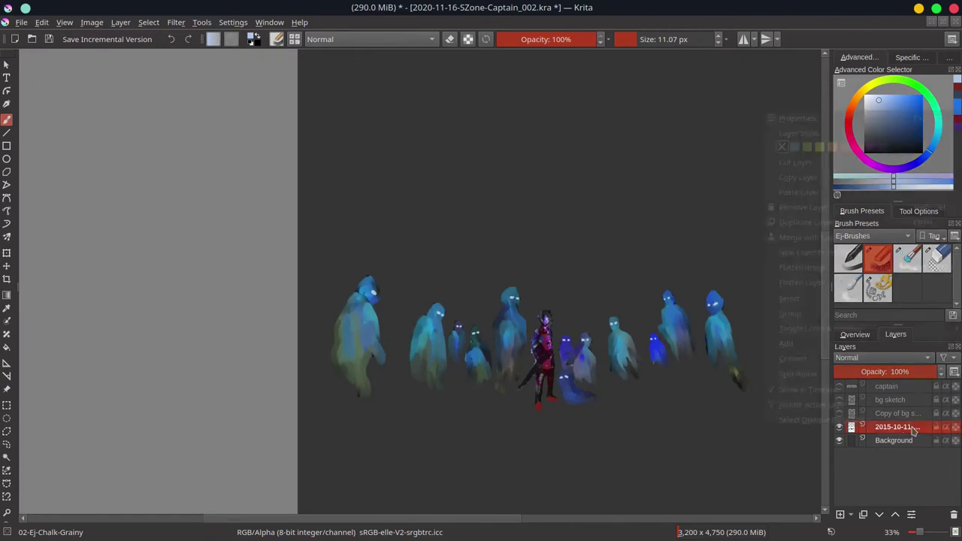
# Duplicate the figures layer and erase the swordsman from the copy
pyautogui.rightClick(911, 427)
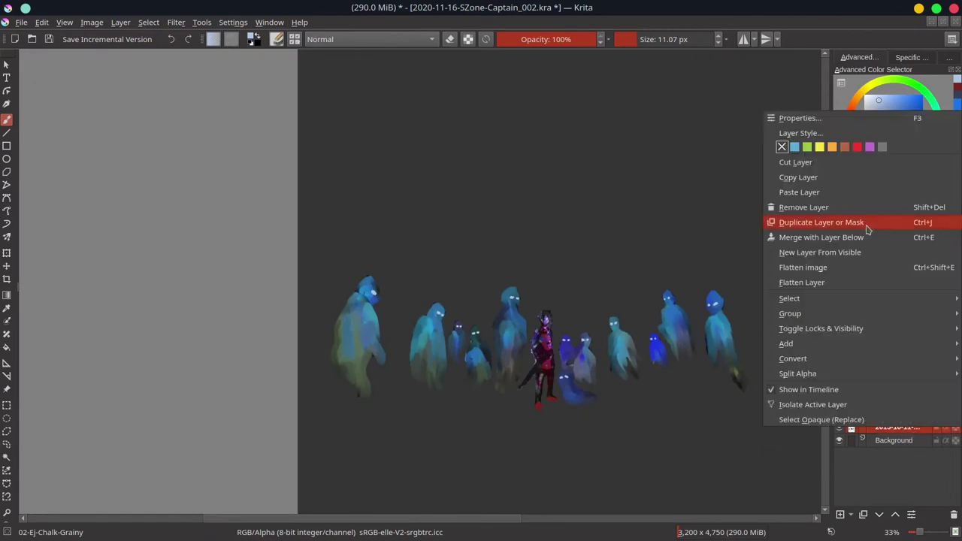
pyautogui.click(822, 223)
pyautogui.click(940, 259)
pyautogui.moveTo(557, 317); pyautogui.dragTo(578, 318)
pyautogui.moveTo(543, 359)
pyautogui.mouseDown()
pyautogui.moveTo(549, 307)
pyautogui.moveTo(540, 386)
pyautogui.moveTo(520, 389)
pyautogui.mouseUp()
# Apply a Gaussian Blur to the duplicated ghost figures
pyautogui.click(176, 23)
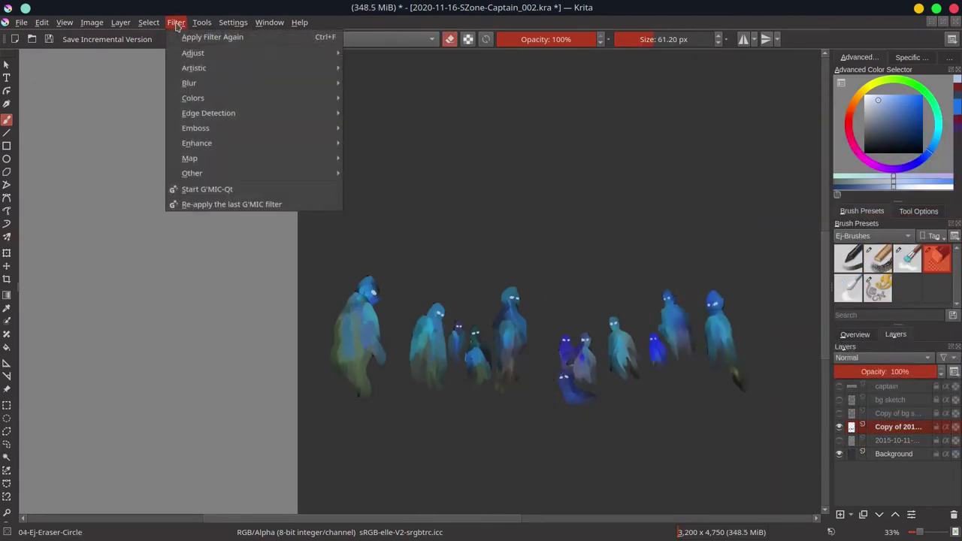
pyautogui.moveTo(191, 82)
pyautogui.click(411, 99)
pyautogui.moveTo(842, 140); pyautogui.dragTo(825, 140)
pyautogui.click(845, 373)
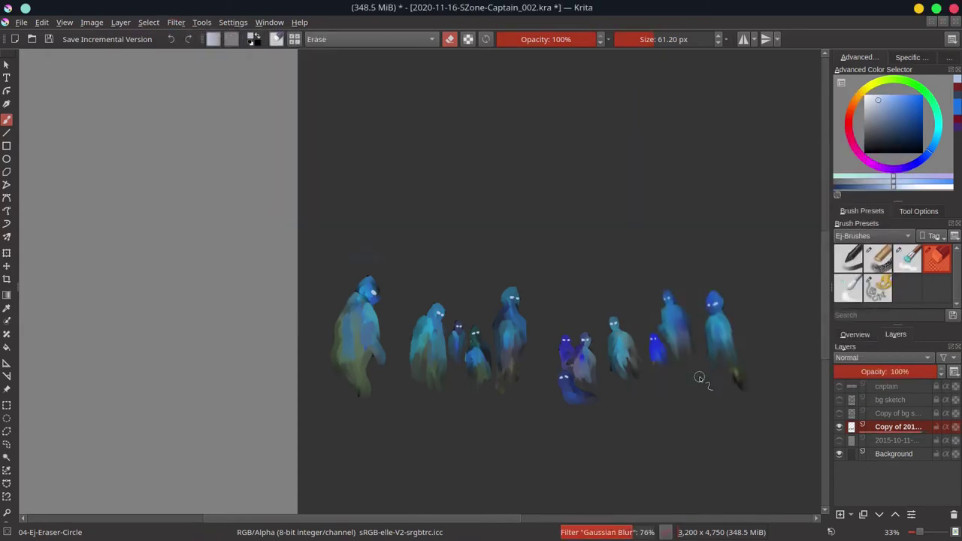
# Set the blurred copy to Color Dodge over the visible original figures layer and save the file
pyautogui.click(874, 358)
pyautogui.click(869, 322)
pyautogui.click(840, 442)
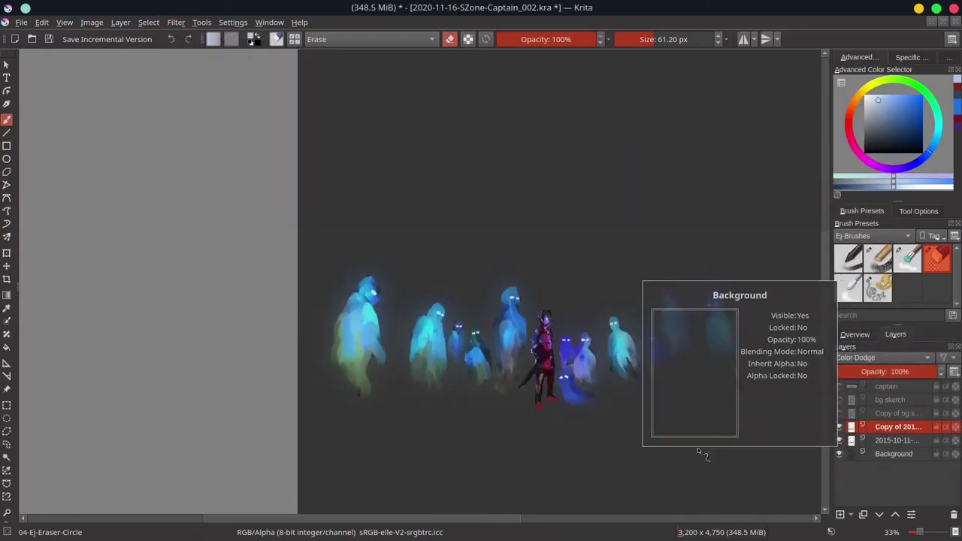
pyautogui.click(48, 39)
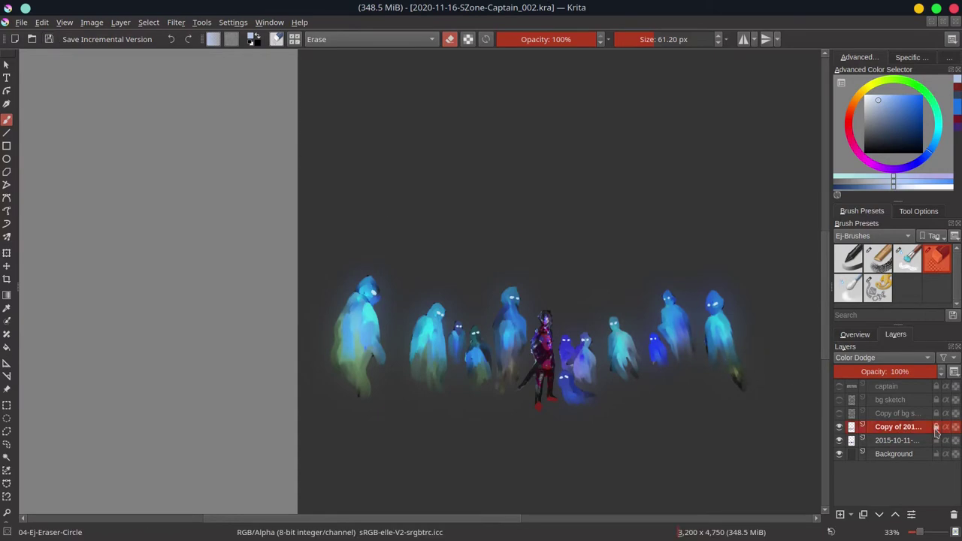
# Alpha-lock the original figures layer and blend the swordsman's head, body and legs with 03-Ej-Blender-Textured-Soft
pyautogui.click(951, 444)
pyautogui.click(908, 259)
pyautogui.scroll(8, 555, 383)
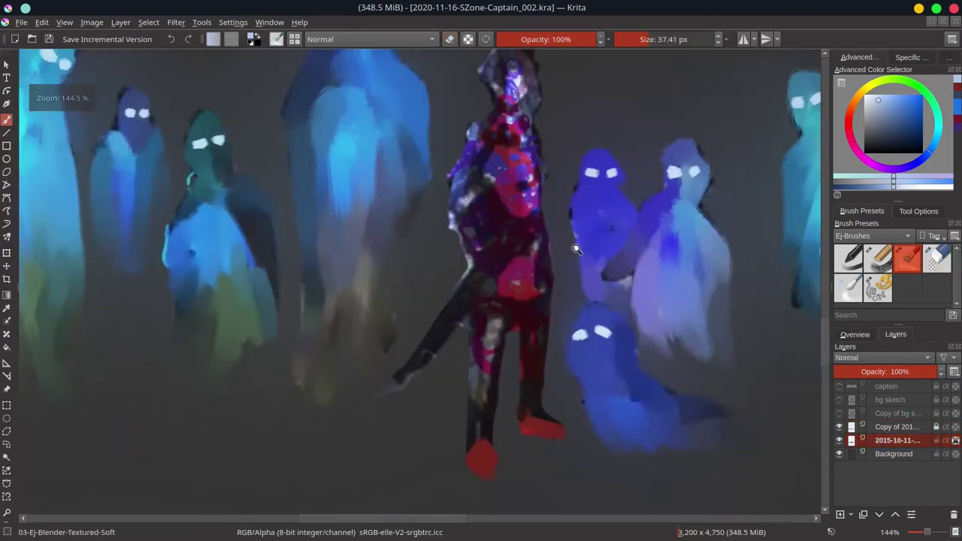
pyautogui.moveTo(505, 133)
pyautogui.mouseDown()
pyautogui.moveTo(495, 132)
pyautogui.moveTo(478, 101)
pyautogui.moveTo(451, 184)
pyautogui.moveTo(500, 180)
pyautogui.moveTo(434, 267)
pyautogui.moveTo(450, 232)
pyautogui.moveTo(474, 218)
pyautogui.moveTo(492, 233)
pyautogui.moveTo(455, 339)
pyautogui.moveTo(468, 275)
pyautogui.moveTo(501, 305)
pyautogui.moveTo(507, 408)
pyautogui.moveTo(458, 350)
pyautogui.moveTo(485, 468)
pyautogui.moveTo(516, 445)
pyautogui.mouseUp()
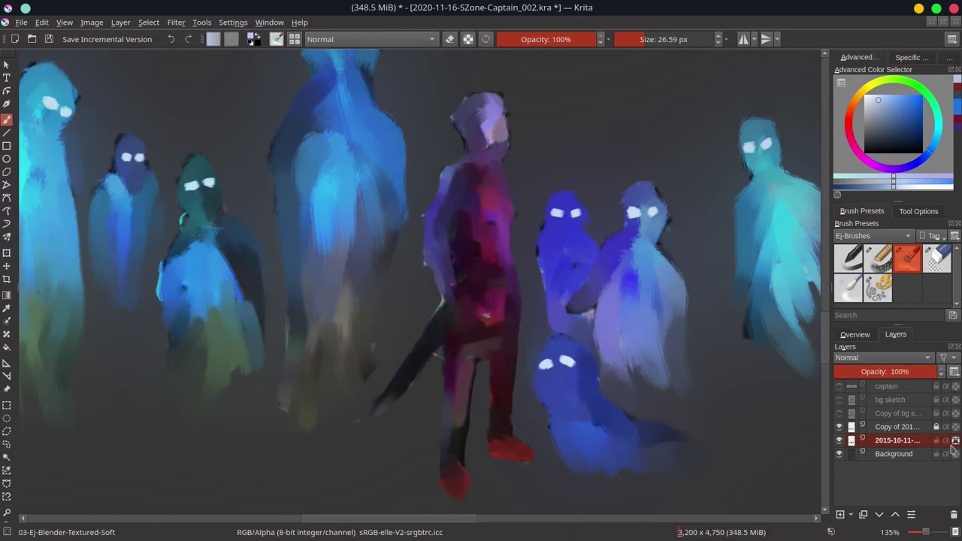
# Turn off the layer's alpha lock and paint a cyan rim light along the swordsman's shoulder and outer arm with 02-Ej-Chalk-Grainy
pyautogui.click(955, 442)
pyautogui.click(878, 258)
pyautogui.keyDown('ctrl'); pyautogui.click(338, 188); pyautogui.keyUp('ctrl')
pyautogui.press('[')
pyautogui.press('[')
pyautogui.press('[')
pyautogui.moveTo(466, 156)
pyautogui.mouseDown()
pyautogui.moveTo(442, 177)
pyautogui.moveTo(424, 267)
pyautogui.mouseUp()
pyautogui.hotkey('ctrl', 'z')
# Paint dark eyes, mouth and jawline on the swordsman's face and add pink skin tones sampled from it
pyautogui.click(874, 149)
pyautogui.moveTo(481, 142)
pyautogui.mouseDown()
pyautogui.moveTo(492, 150)
pyautogui.moveTo(502, 118)
pyautogui.moveTo(488, 126)
pyautogui.mouseUp()
pyautogui.moveTo(498, 122); pyautogui.dragTo(504, 127)
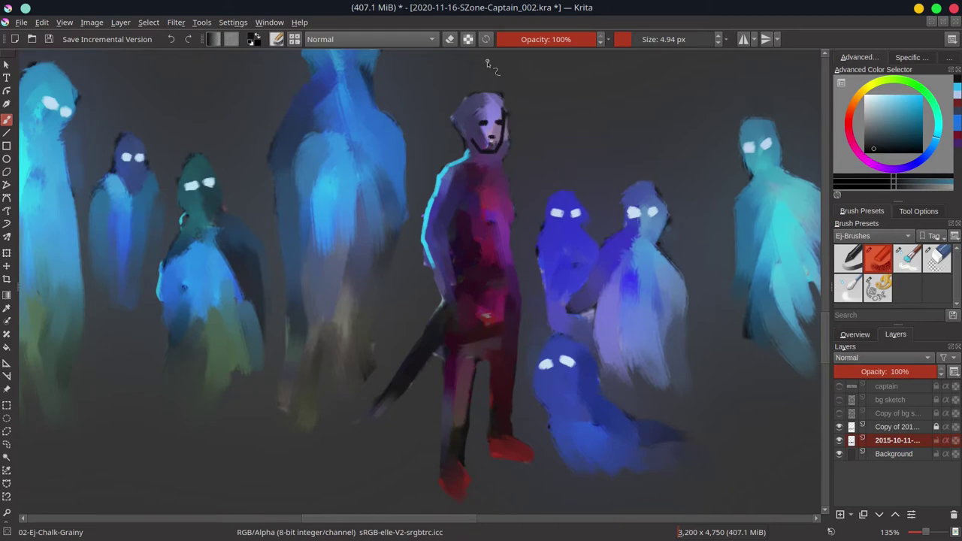
pyautogui.keyDown('ctrl'); pyautogui.click(497, 128); pyautogui.keyUp('ctrl')
pyautogui.press(']')
pyautogui.press(']')
pyautogui.press(']')
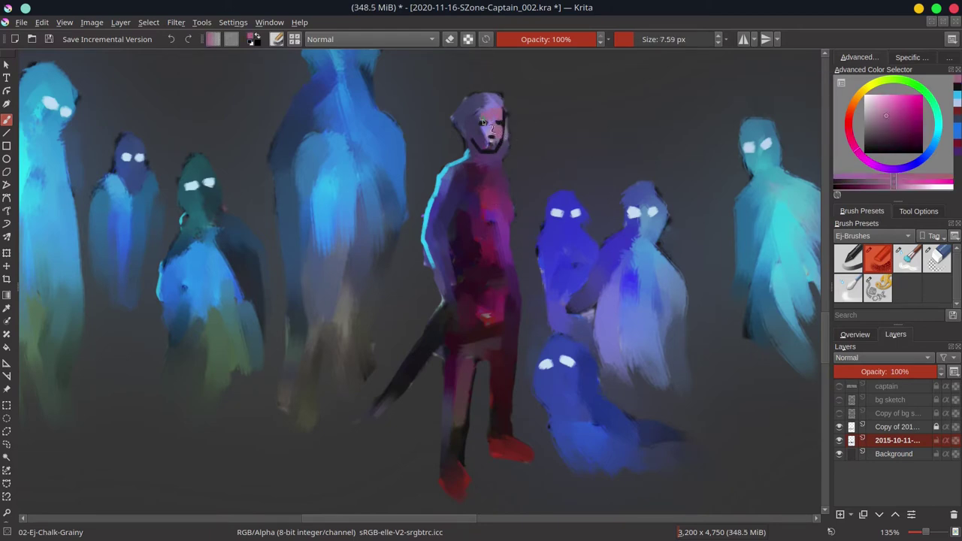
pyautogui.moveTo(494, 135)
pyautogui.mouseDown()
pyautogui.moveTo(492, 147)
pyautogui.moveTo(513, 135)
pyautogui.mouseUp()
# Trim the swordsman's face outline with the eraser and refine the chin and neck with sampled skin colours
pyautogui.click(938, 258)
pyautogui.moveTo(507, 111)
pyautogui.mouseDown()
pyautogui.moveTo(509, 146)
pyautogui.moveTo(493, 149)
pyautogui.mouseUp()
pyautogui.click(883, 255)
pyautogui.keyDown('ctrl'); pyautogui.click(486, 157); pyautogui.keyUp('ctrl')
pyautogui.moveTo(490, 153)
pyautogui.mouseDown()
pyautogui.moveTo(482, 144)
pyautogui.moveTo(492, 131)
pyautogui.moveTo(503, 139)
pyautogui.moveTo(498, 154)
pyautogui.mouseUp()
pyautogui.keyDown('ctrl'); pyautogui.click(473, 134); pyautogui.keyUp('ctrl')
pyautogui.keyDown('ctrl'); pyautogui.click(487, 125); pyautogui.keyUp('ctrl')
pyautogui.keyDown('ctrl'); pyautogui.click(491, 159); pyautogui.keyUp('ctrl')
pyautogui.click(938, 259)
# Paint the swordsman's hair in dark purple with the 02-Ej-Chalk-Grainy brush
pyautogui.click(879, 259)
pyautogui.keyDown('ctrl'); pyautogui.click(480, 182); pyautogui.keyUp('ctrl')
pyautogui.moveTo(475, 103); pyautogui.dragTo(475, 104)
pyautogui.moveTo(477, 110)
pyautogui.mouseDown()
pyautogui.moveTo(489, 103)
pyautogui.moveTo(466, 122)
pyautogui.mouseUp()
pyautogui.moveTo(468, 114)
pyautogui.mouseDown()
pyautogui.moveTo(486, 100)
pyautogui.moveTo(463, 109)
pyautogui.mouseUp()
pyautogui.moveTo(463, 116); pyautogui.dragTo(474, 131)
# Add a cyan rim light around the back of the swordsman's head and neck
pyautogui.keyDown('ctrl'); pyautogui.click(457, 160); pyautogui.keyUp('ctrl')
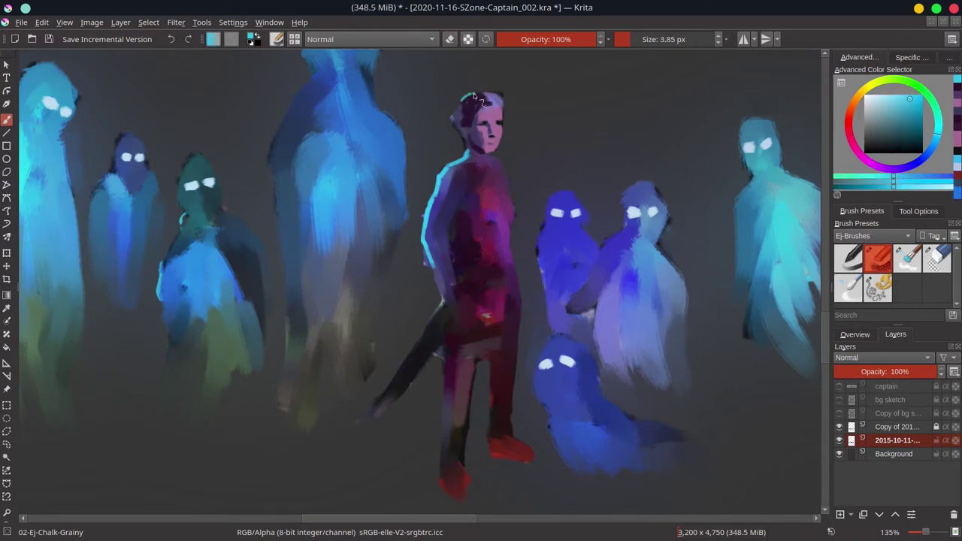
pyautogui.moveTo(476, 94); pyautogui.dragTo(457, 114)
pyautogui.moveTo(457, 113); pyautogui.dragTo(468, 153)
pyautogui.keyDown('ctrl'); pyautogui.click(494, 112); pyautogui.keyUp('ctrl')
# Select the swordsman's head with a rectangular selection, scale it down slightly with the Transform tool and deselect
pyautogui.click(6, 406)
pyautogui.moveTo(442, 85); pyautogui.dragTo(519, 158)
pyautogui.click(6, 253)
pyautogui.moveTo(519, 86); pyautogui.dragTo(510, 94)
pyautogui.moveTo(482, 126); pyautogui.dragTo(486, 126)
pyautogui.press('Return')
pyautogui.hotkey('ctrl', 'shift', 'a')
pyautogui.press('b')
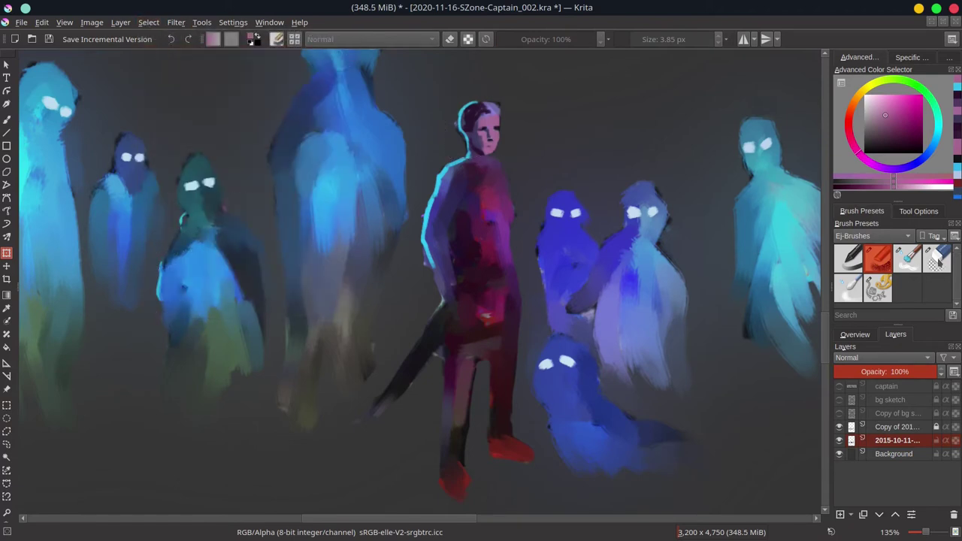
# Trim the edge of the swordsman's hair with the 04-Ej-Eraser-Circle brush
pyautogui.press('e')
pyautogui.press(']')
pyautogui.press(']')
pyautogui.press(']')
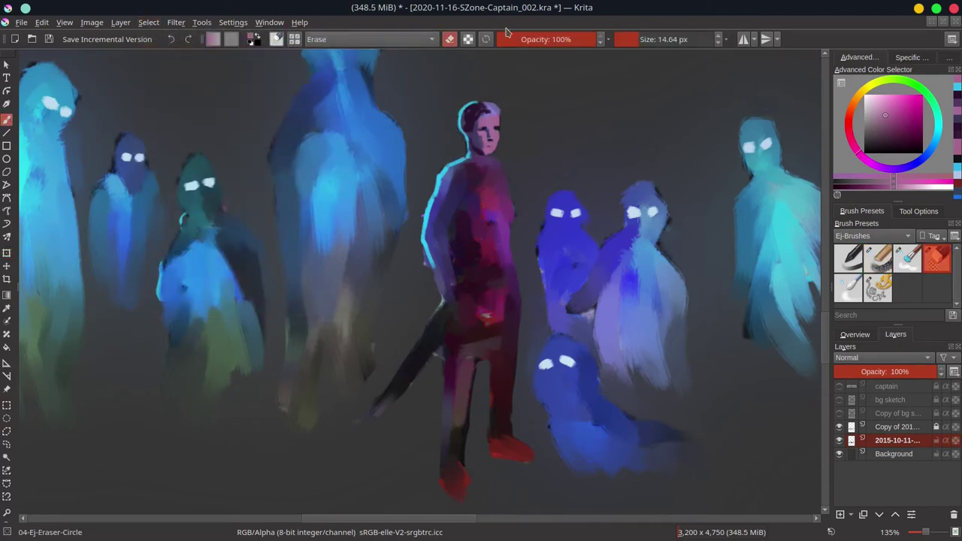
# Refine the swordsman's face with light pink and pale blue highlights and darken his hair using 02-Ej-Chalk-Grainy
pyautogui.press('/')
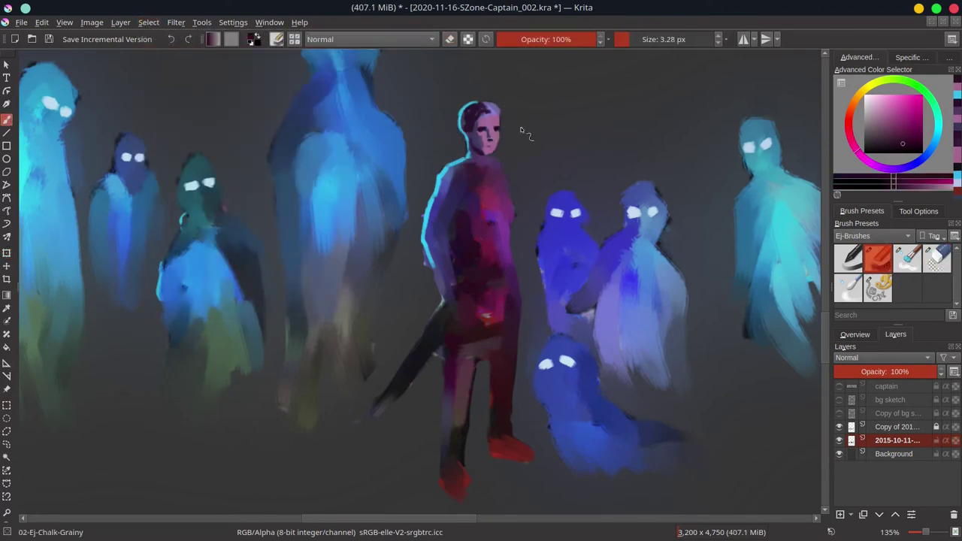
pyautogui.keyDown('ctrl'); pyautogui.click(493, 141); pyautogui.keyUp('ctrl')
pyautogui.moveTo(491, 153); pyautogui.dragTo(500, 122)
pyautogui.keyDown('ctrl'); pyautogui.click(494, 137); pyautogui.keyUp('ctrl')
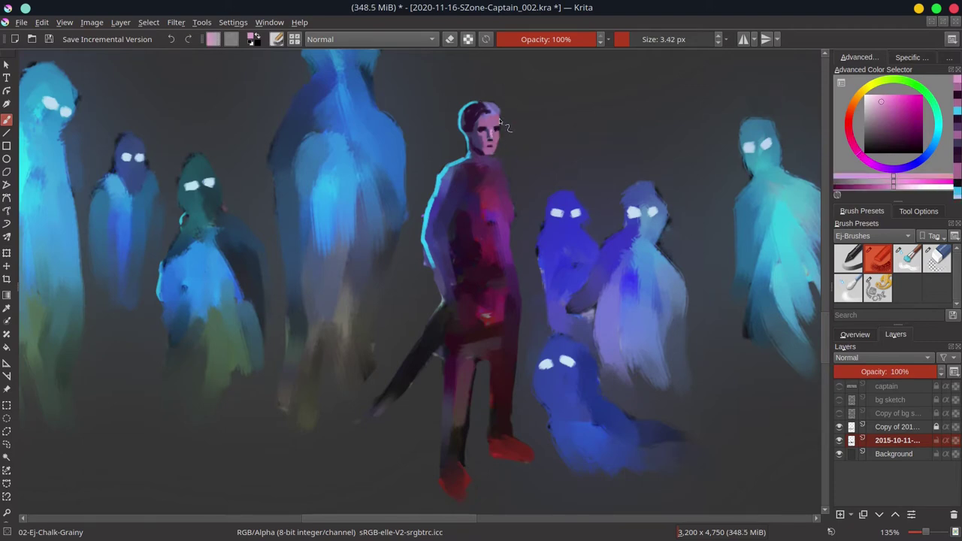
pyautogui.keyDown('ctrl'); pyautogui.click(496, 134); pyautogui.keyUp('ctrl')
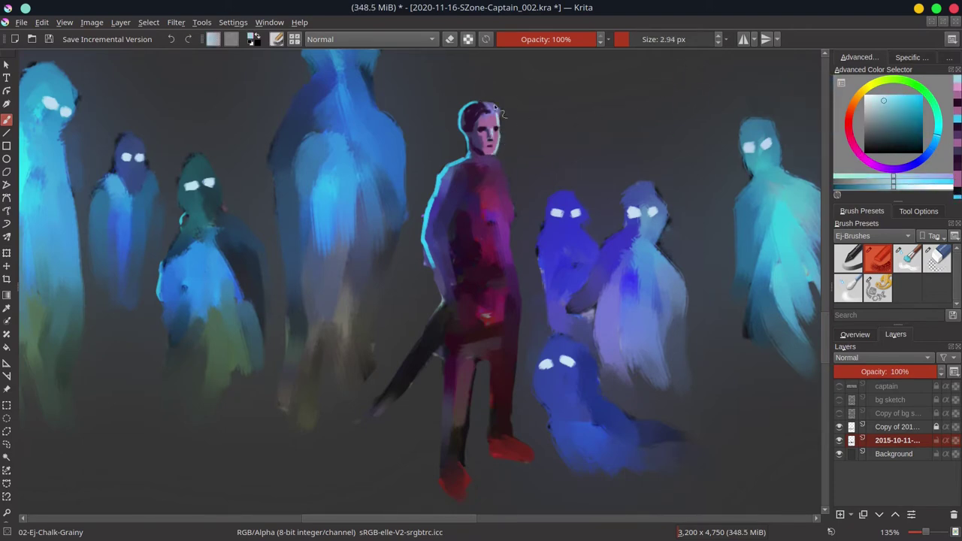
pyautogui.keyDown('ctrl'); pyautogui.click(493, 113); pyautogui.keyUp('ctrl')
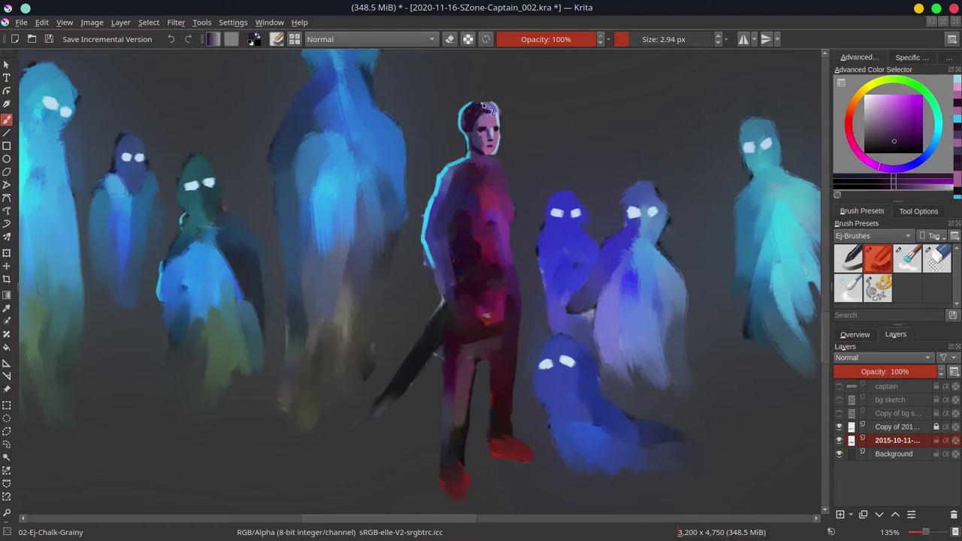
# Draw dark purple contour lines on the swordsman's arm, chest and waist
pyautogui.keyDown('ctrl'); pyautogui.click(462, 203); pyautogui.keyUp('ctrl')
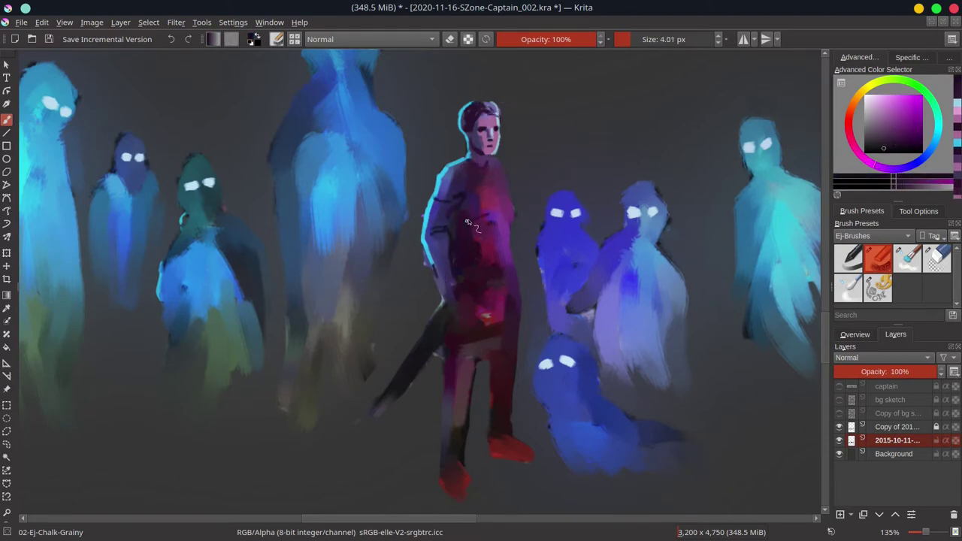
pyautogui.moveTo(466, 221)
pyautogui.mouseDown()
pyautogui.moveTo(499, 195)
pyautogui.moveTo(513, 201)
pyautogui.mouseUp()
pyautogui.hotkey('ctrl', 'z')
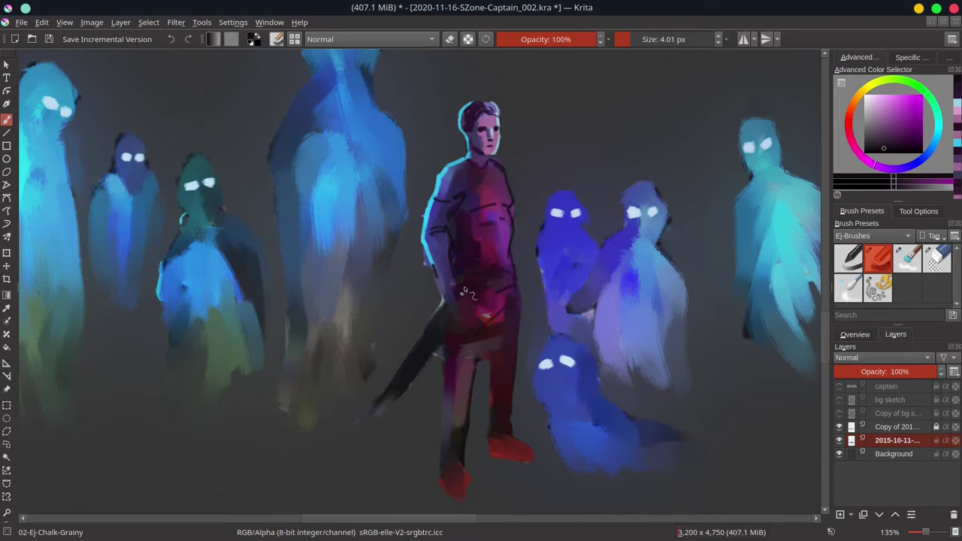
pyautogui.click(873, 236)
pyautogui.click(863, 261)
pyautogui.click(938, 258)
pyautogui.click(872, 236)
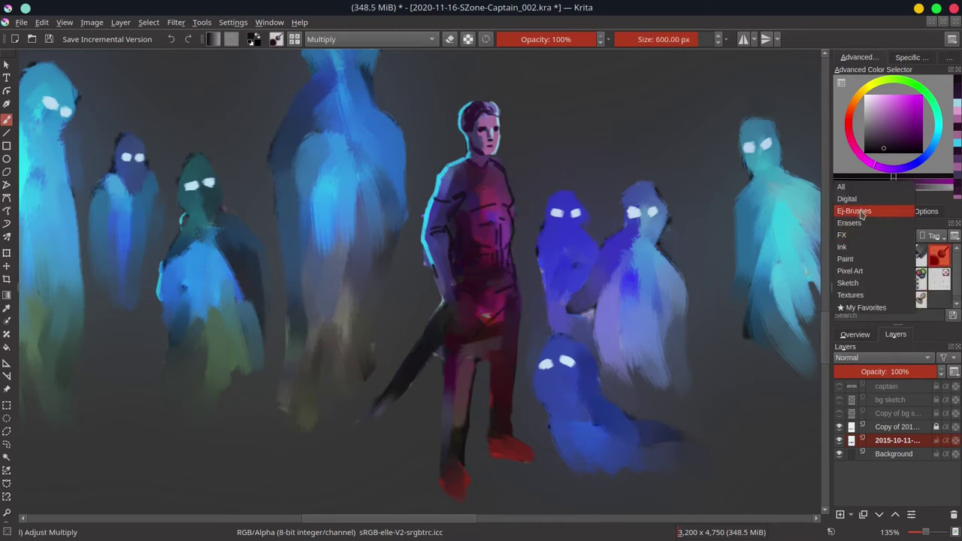
pyautogui.click(862, 213)
# Clean up the edges of the swordsman's torso, sword, legs and boots with the 04-Ej-Eraser-Circle brush
pyautogui.click(938, 258)
pyautogui.moveTo(455, 226); pyautogui.dragTo(457, 262)
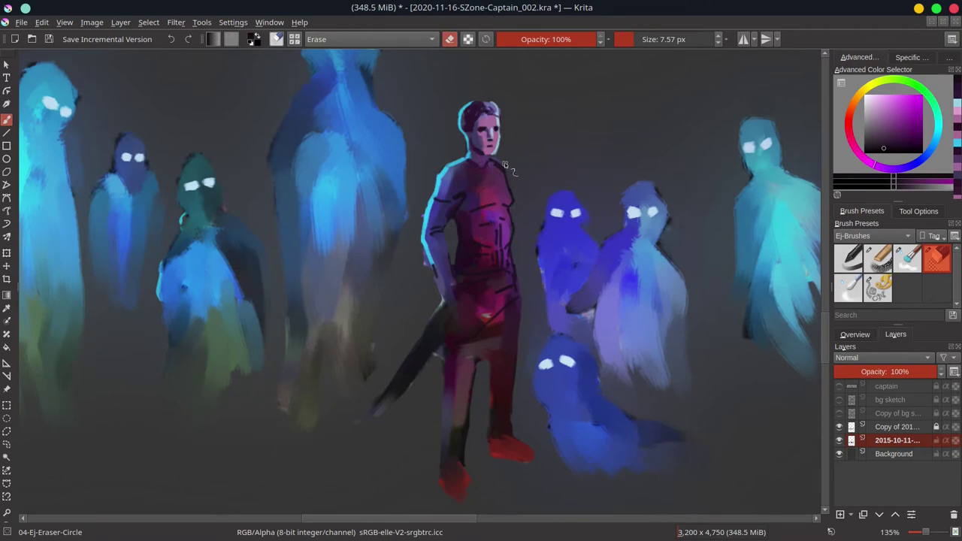
pyautogui.moveTo(367, 437); pyautogui.dragTo(376, 438)
pyautogui.moveTo(392, 402); pyautogui.dragTo(419, 375)
pyautogui.moveTo(426, 385); pyautogui.dragTo(416, 385)
pyautogui.moveTo(437, 352); pyautogui.dragTo(448, 360)
pyautogui.moveTo(489, 368); pyautogui.dragTo(490, 349)
pyautogui.moveTo(509, 440); pyautogui.dragTo(522, 446)
# Paint a cyan edge along the sword and dark outlines on the legs and boots with 02-Ej-Chalk-Grainy
pyautogui.click(888, 265)
pyautogui.keyDown('ctrl'); pyautogui.click(429, 215); pyautogui.keyUp('ctrl')
pyautogui.moveTo(443, 306)
pyautogui.mouseDown()
pyautogui.moveTo(378, 405)
pyautogui.moveTo(449, 319)
pyautogui.moveTo(451, 283)
pyautogui.mouseUp()
pyautogui.keyDown('ctrl'); pyautogui.click(452, 305); pyautogui.keyUp('ctrl')
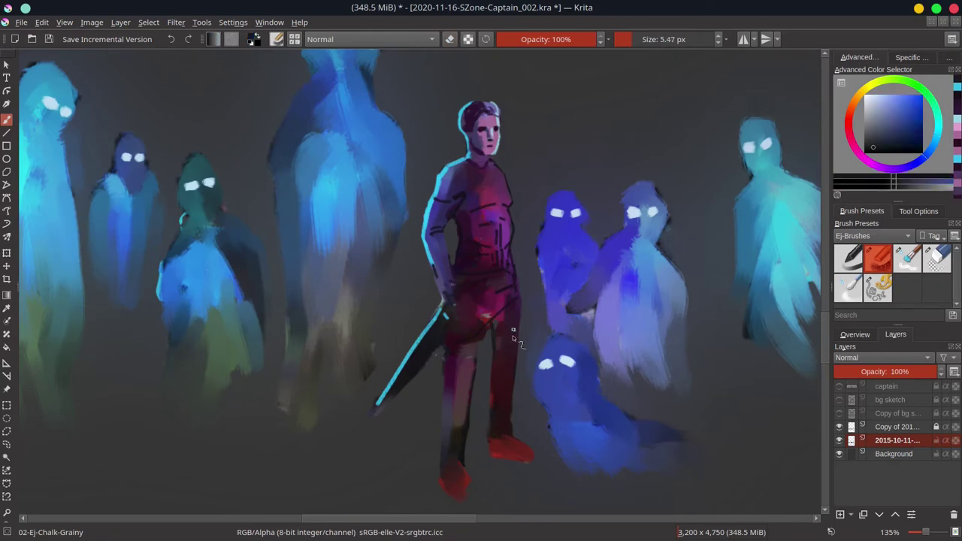
pyautogui.moveTo(475, 343); pyautogui.dragTo(442, 477)
# Erase the excess dark area beneath the sword to thin the blade
pyautogui.click(935, 263)
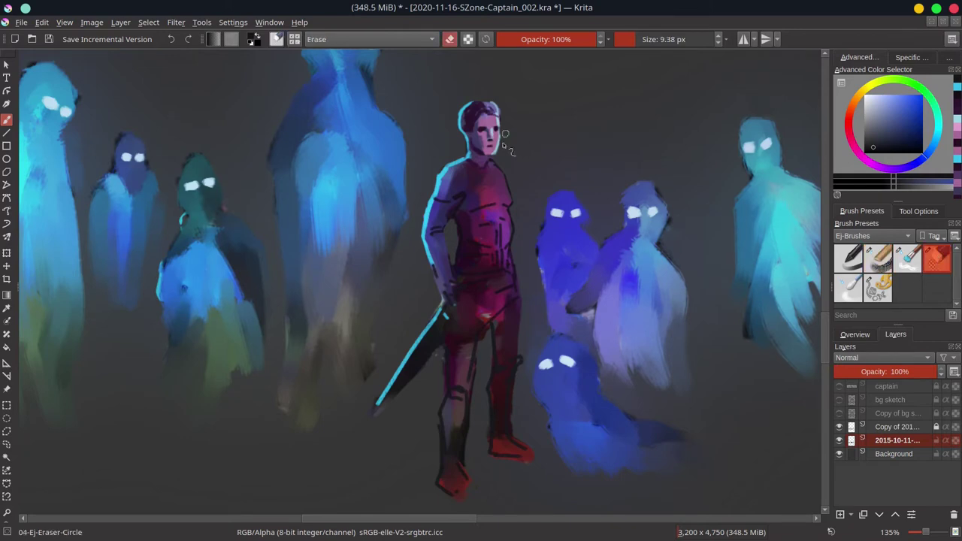
pyautogui.press(']')
pyautogui.moveTo(417, 372)
pyautogui.mouseDown()
pyautogui.moveTo(394, 396)
pyautogui.moveTo(442, 343)
pyautogui.mouseUp()
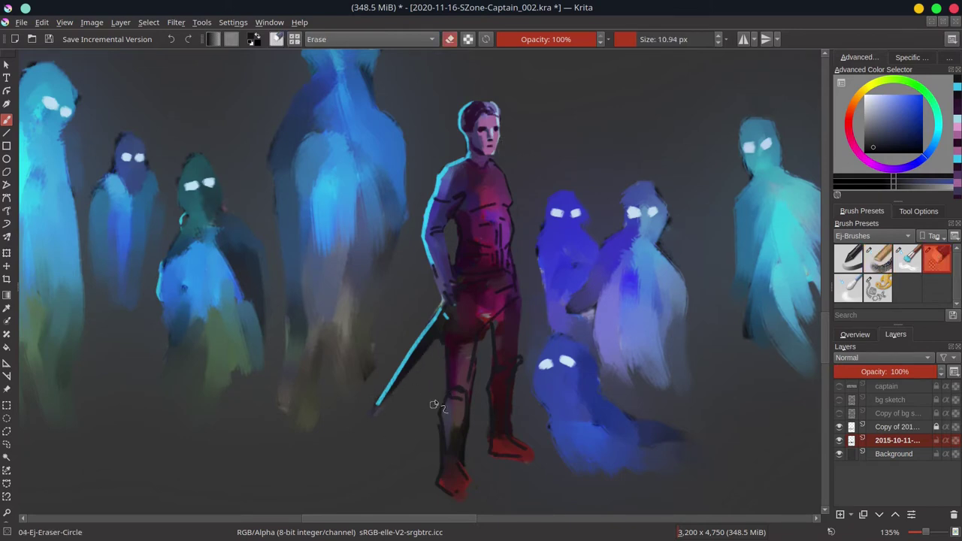
# Erase the stray dark paint around the edges of the swordsman's legs and boots
pyautogui.moveTo(436, 422); pyautogui.dragTo(438, 452)
pyautogui.moveTo(473, 400); pyautogui.dragTo(476, 358)
pyautogui.moveTo(473, 421); pyautogui.dragTo(464, 460)
pyautogui.moveTo(515, 426); pyautogui.dragTo(534, 452)
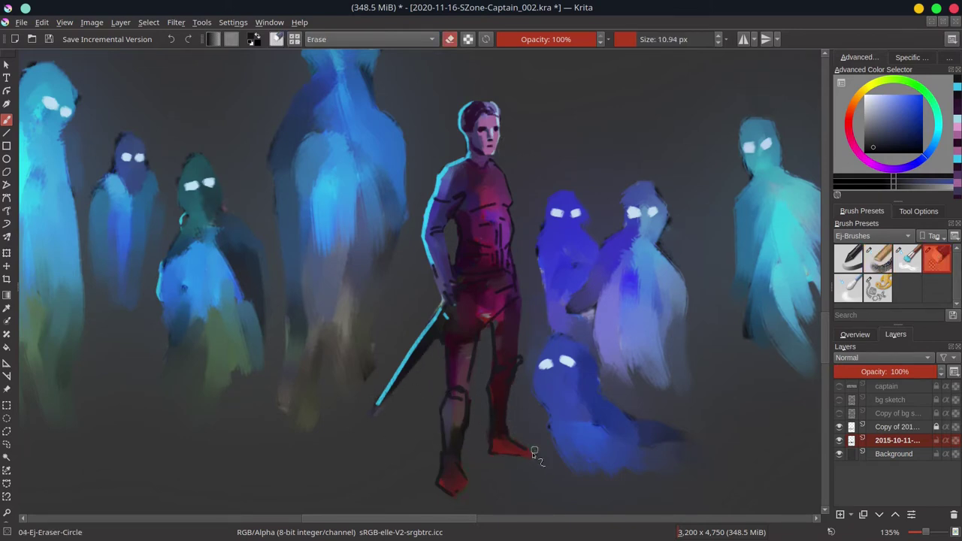
# Paint sampled dark crimson over the swordsman's rear leg with 02-Ej-Chalk-Grainy and save the file
pyautogui.press('/')
pyautogui.keyDown('ctrl'); pyautogui.click(505, 330); pyautogui.keyUp('ctrl')
pyautogui.moveTo(498, 328); pyautogui.dragTo(502, 376)
pyautogui.press(']')
pyautogui.moveTo(513, 301); pyautogui.dragTo(517, 329)
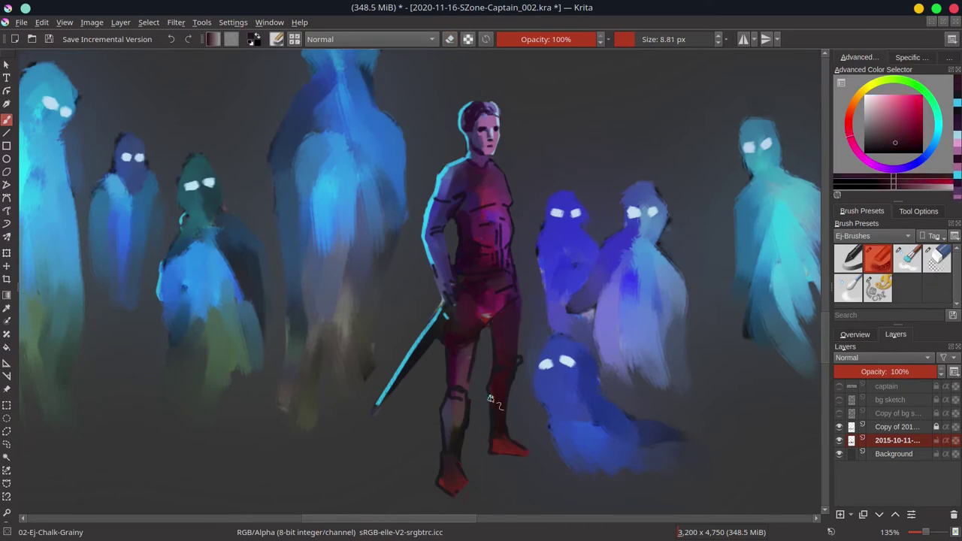
pyautogui.moveTo(491, 398); pyautogui.dragTo(504, 445)
pyautogui.scroll(-9, 679, 344)
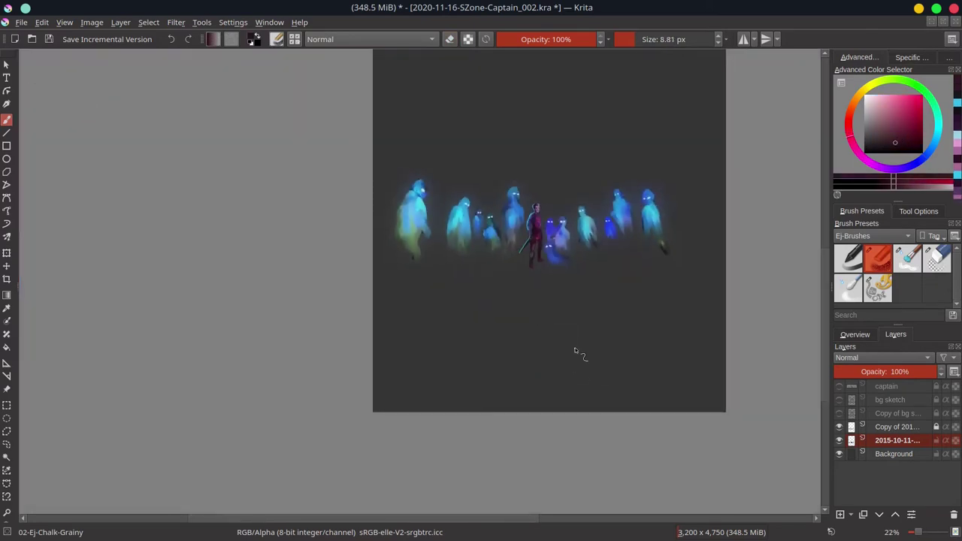
pyautogui.hotkey('ctrl', 's')
# Lock the figure layer's alpha and brighten the swordsman's torso and legs with blue in Color Dodge mode
pyautogui.click(933, 146)
pyautogui.click(395, 43)
pyautogui.click(396, 43)
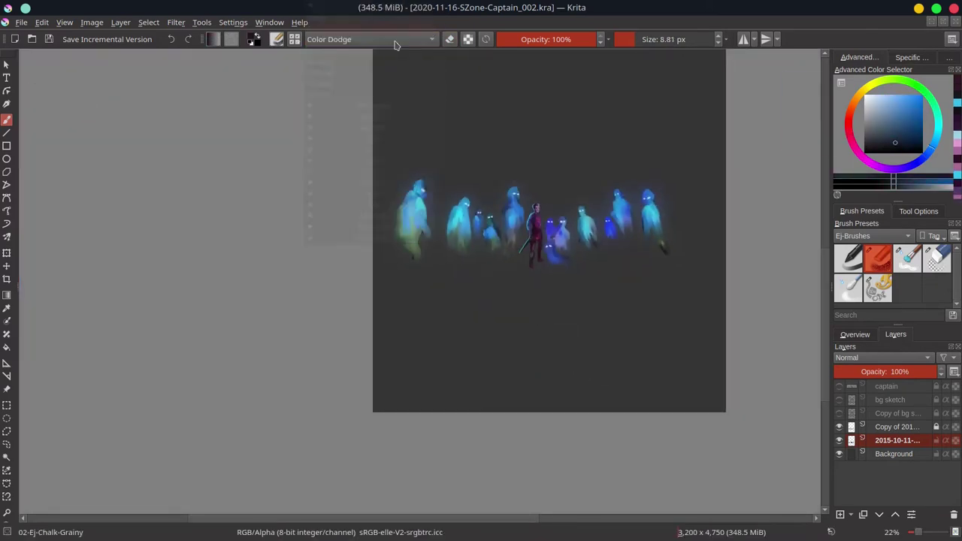
pyautogui.click(956, 441)
pyautogui.scroll(5, 573, 229)
pyautogui.keyDown('shift'); pyautogui.moveTo(476, 225); pyautogui.dragTo(494, 225); pyautogui.keyUp('shift')
pyautogui.moveTo(476, 234); pyautogui.dragTo(478, 220)
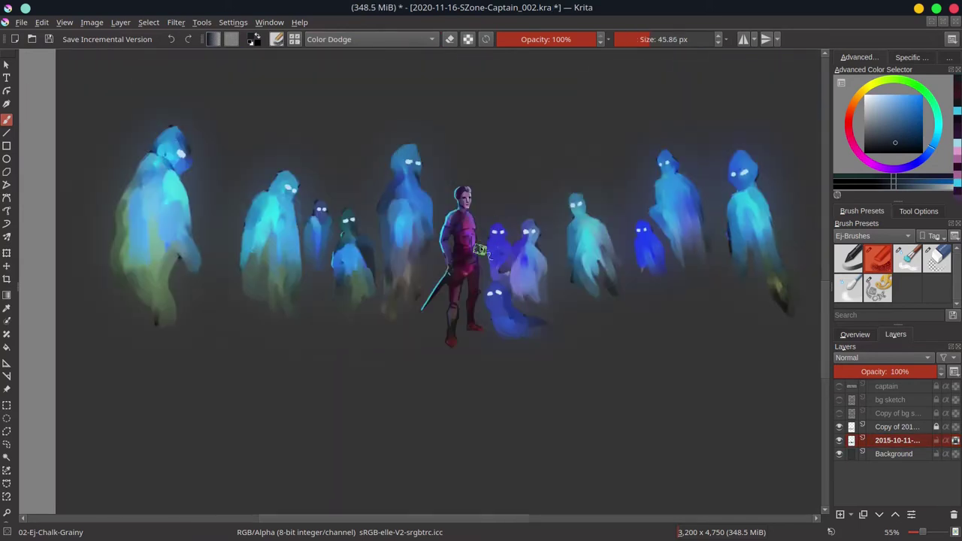
pyautogui.keyDown('shift'); pyautogui.moveTo(480, 289); pyautogui.dragTo(455, 326); pyautogui.keyUp('shift')
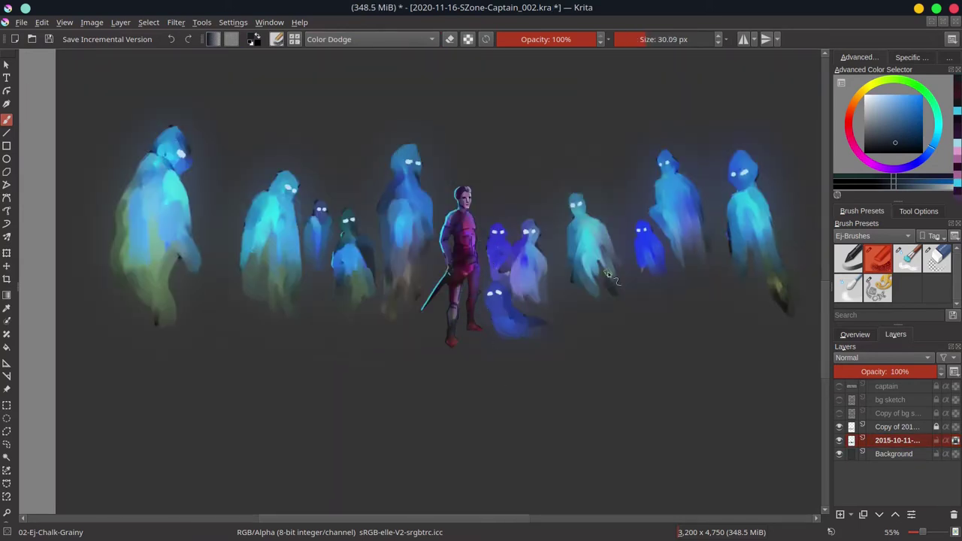
# Switch the brush back to Normal blending and paint light purple highlights on the swordsman's chest with a small brush
pyautogui.click(410, 40)
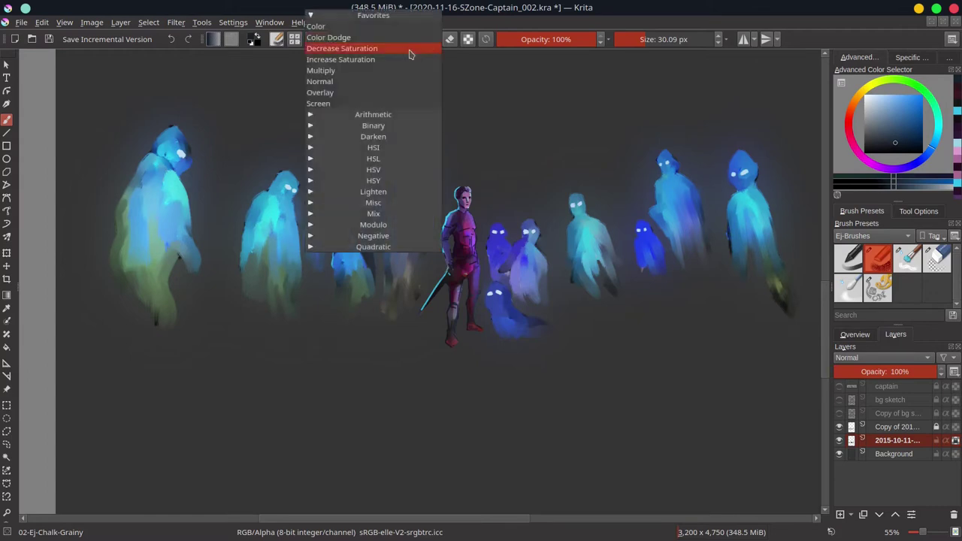
pyautogui.click(410, 82)
pyautogui.click(410, 40)
pyautogui.click(409, 73)
pyautogui.scroll(5, 484, 223)
pyautogui.click(889, 169)
pyautogui.click(897, 107)
pyautogui.click(889, 103)
pyautogui.keyDown('shift'); pyautogui.moveTo(475, 223); pyautogui.dragTo(449, 223); pyautogui.keyUp('shift')
pyautogui.moveTo(446, 219); pyautogui.dragTo(434, 234)
pyautogui.moveTo(449, 197); pyautogui.dragTo(460, 238)
# Paint lighter purple rim highlights down the side of the torso, the belt and the edges of both legs
pyautogui.press('e')
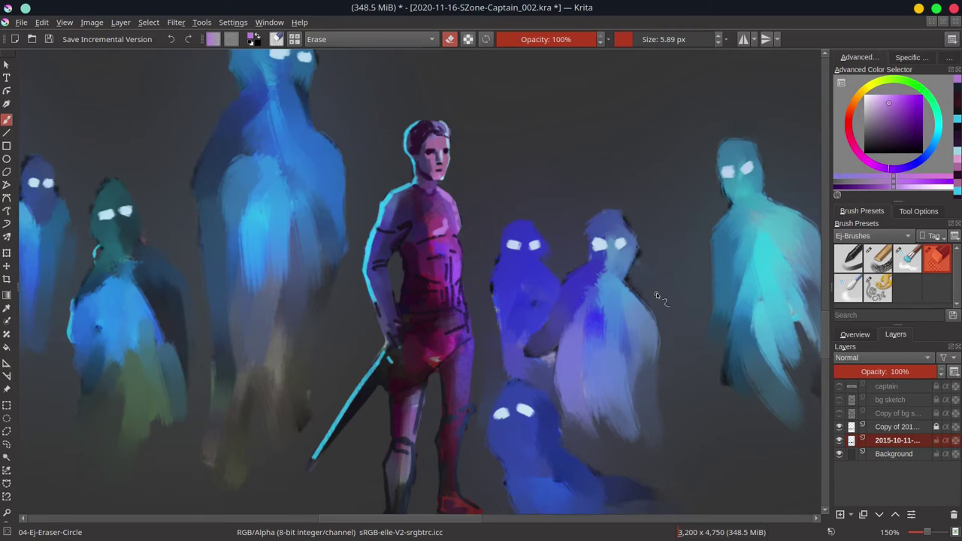
pyautogui.press('e')
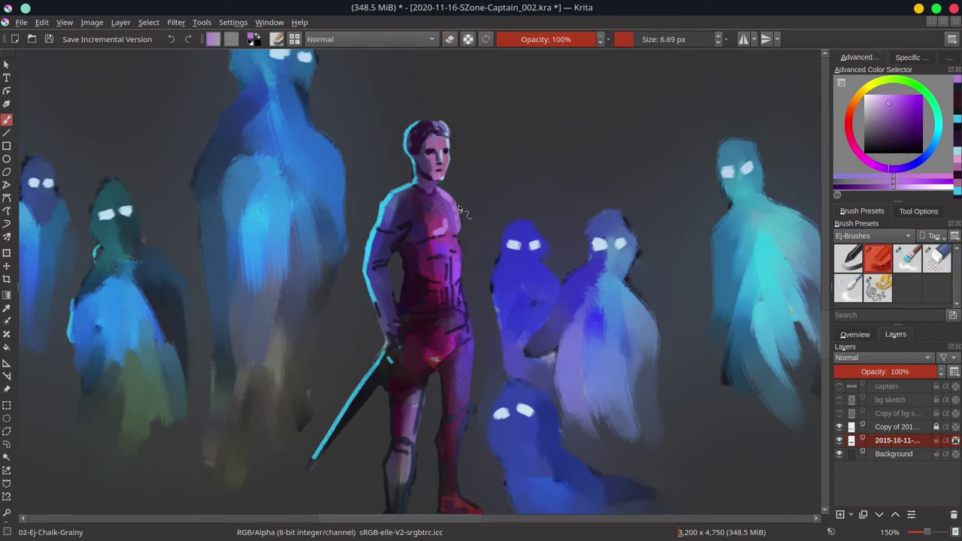
pyautogui.press('l')
pyautogui.moveTo(456, 205); pyautogui.dragTo(459, 283)
pyautogui.press('[')
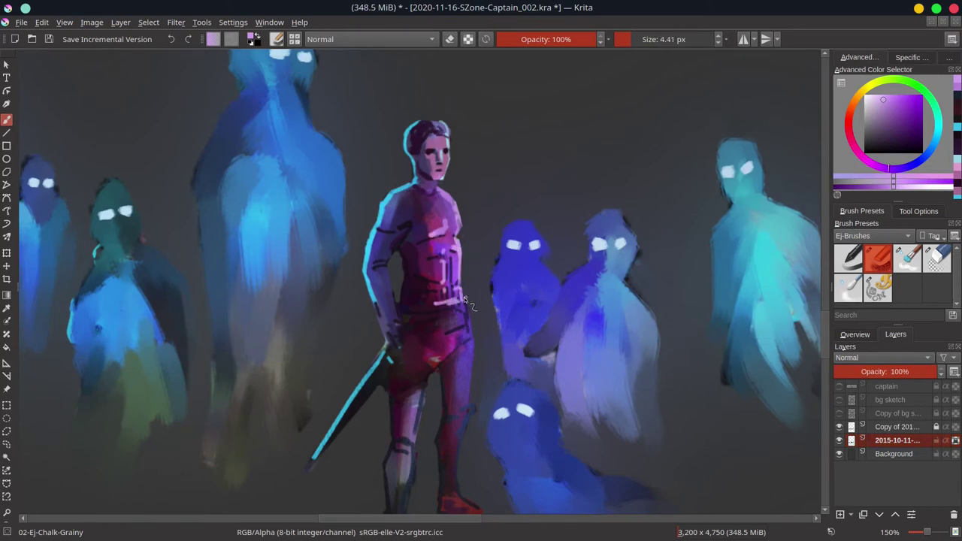
pyautogui.scroll(-2, 420, 315)
pyautogui.moveTo(411, 386); pyautogui.dragTo(399, 451)
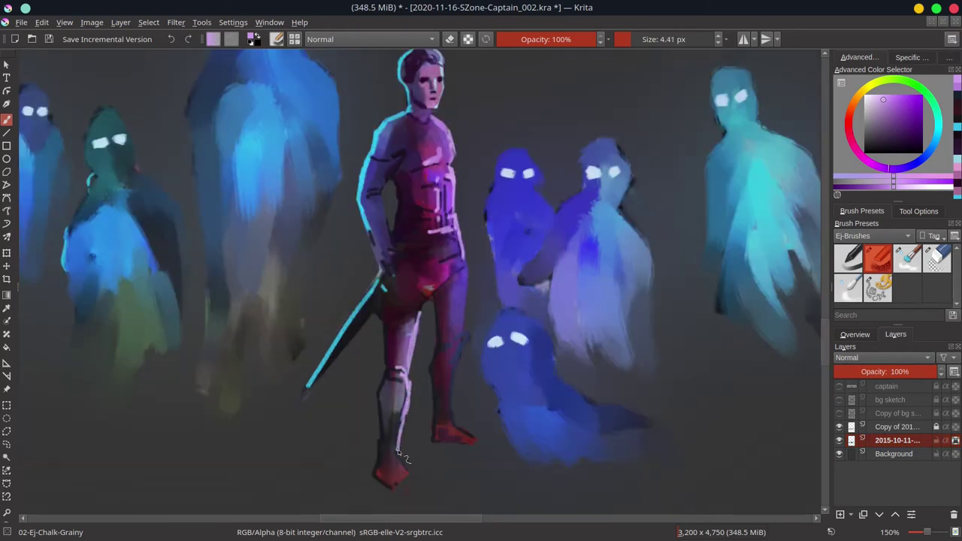
pyautogui.moveTo(465, 272); pyautogui.dragTo(467, 336)
pyautogui.moveTo(450, 389); pyautogui.dragTo(469, 435)
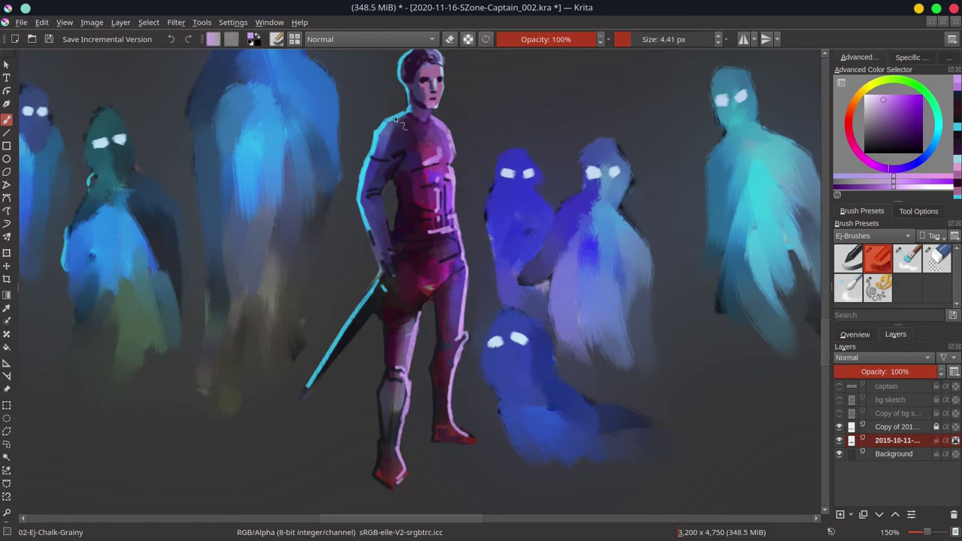
# Paint a rim light in the sword's cyan along the sword-side edges of both legs
pyautogui.keyDown('ctrl'); pyautogui.click(368, 294); pyautogui.keyUp('ctrl')
pyautogui.moveTo(377, 314); pyautogui.dragTo(386, 367)
pyautogui.moveTo(380, 378); pyautogui.dragTo(375, 475)
pyautogui.moveTo(433, 295); pyautogui.dragTo(432, 394)
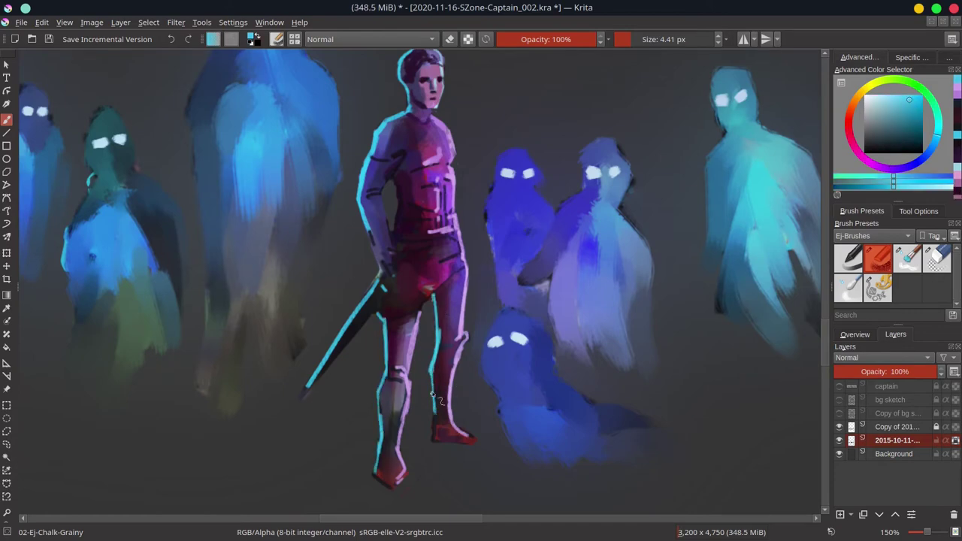
pyautogui.moveTo(497, 229); pyautogui.dragTo(540, 362)
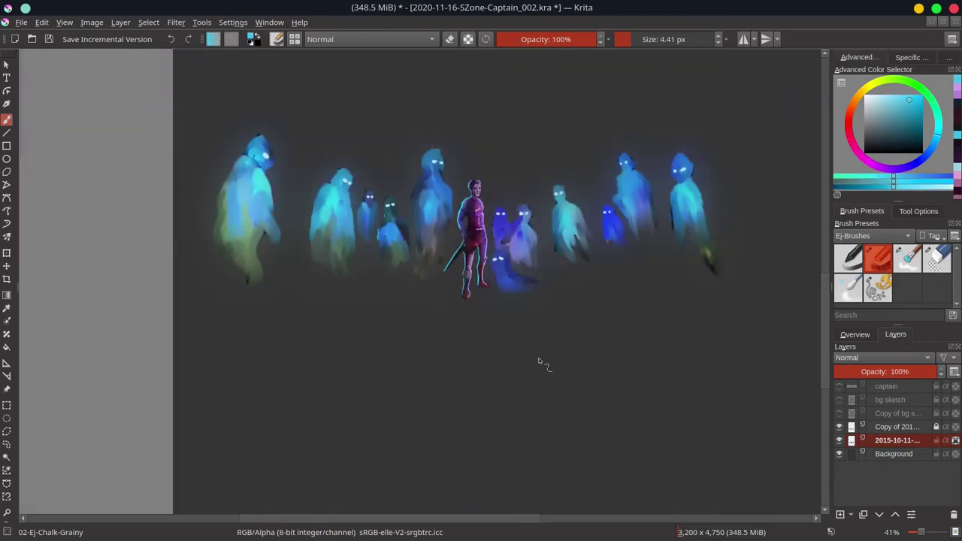
# Show and unlock the Copy of bg sketch layer and move it below the two figure layers
pyautogui.click(839, 414)
pyautogui.click(894, 427)
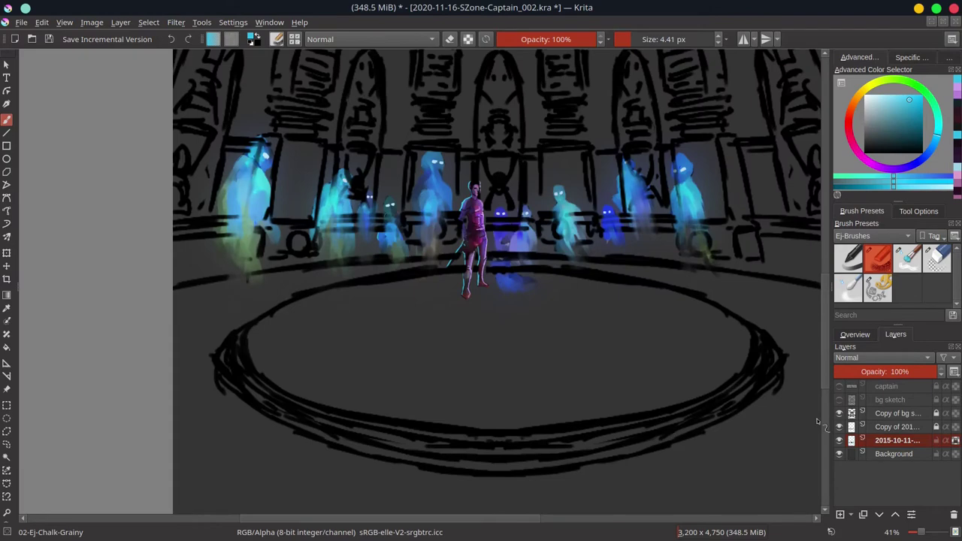
pyautogui.click(915, 416)
pyautogui.click(936, 414)
pyautogui.click(880, 516)
pyautogui.click(880, 516)
pyautogui.scroll(-2, 565, 377)
# Group the two figure layers and collapse the group
pyautogui.click(896, 414)
pyautogui.keyDown('ctrl'); pyautogui.click(896, 427); pyautogui.keyUp('ctrl')
pyautogui.rightClick(896, 428)
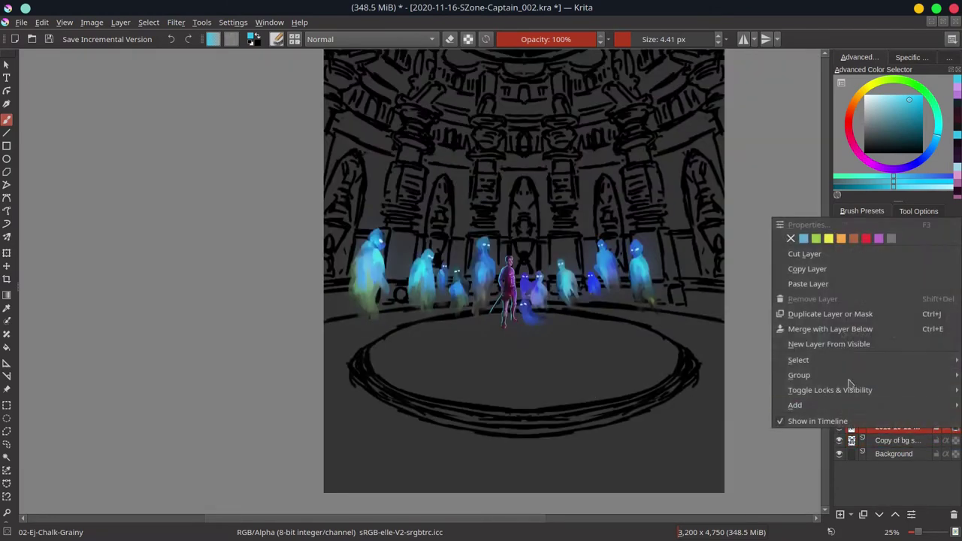
pyautogui.moveTo(849, 379)
pyautogui.click(706, 375)
pyautogui.click(863, 414)
pyautogui.scroll(2, 544, 360)
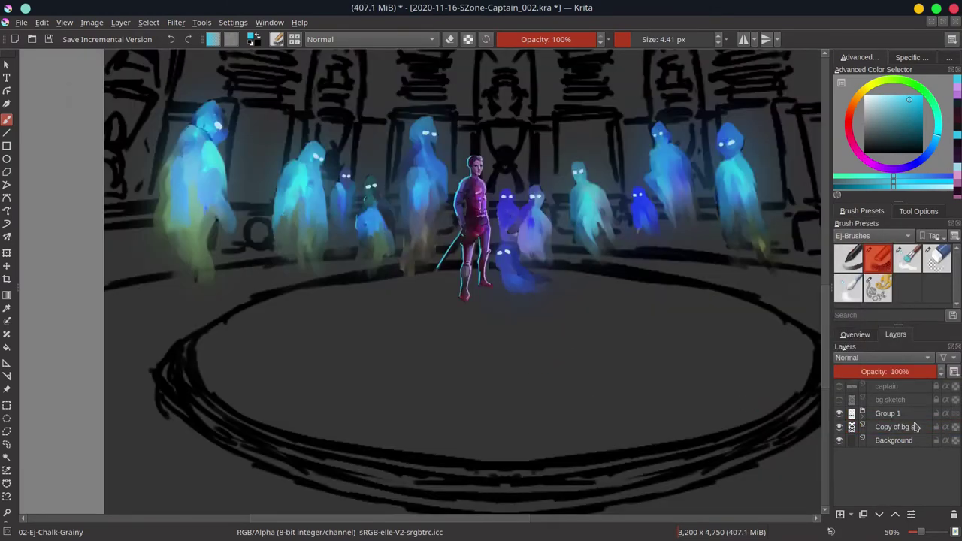
pyautogui.moveTo(920, 424)
# Hide the group's glow copy layer and select all painted figures by inverting a contiguous selection of the empty area
pyautogui.click(863, 414)
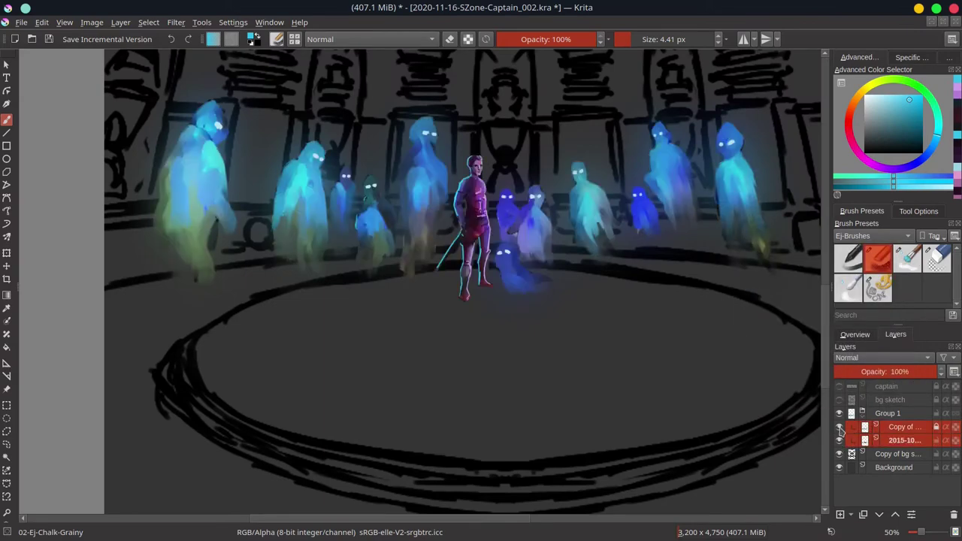
pyautogui.click(839, 427)
pyautogui.click(6, 457)
pyautogui.click(400, 387)
pyautogui.click(148, 23)
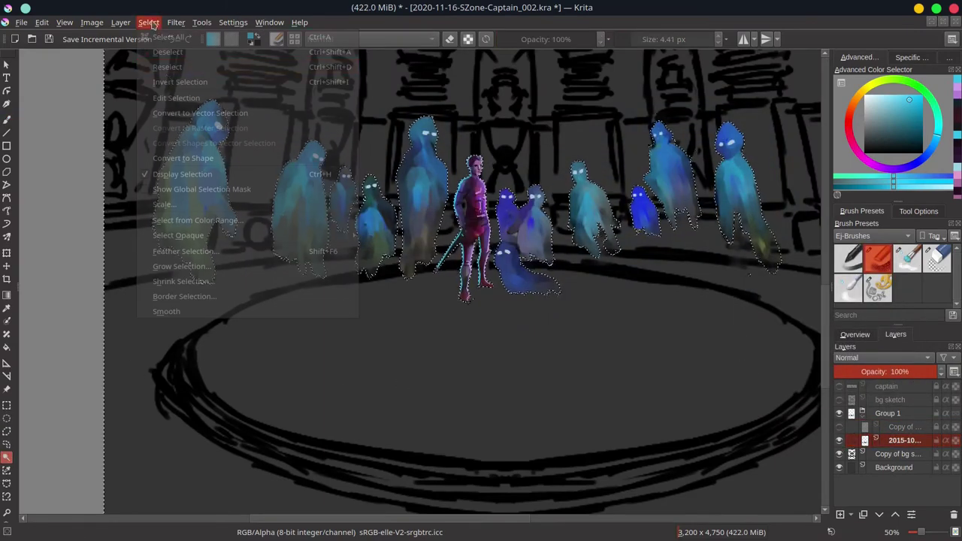
pyautogui.click(181, 84)
# Subtract the swordsman and his sword from the selection with a polygonal outline, leaving only the ghosts selected
pyautogui.click(6, 432)
pyautogui.click(949, 58)
pyautogui.click(919, 211)
pyautogui.click(912, 277)
pyautogui.click(474, 113)
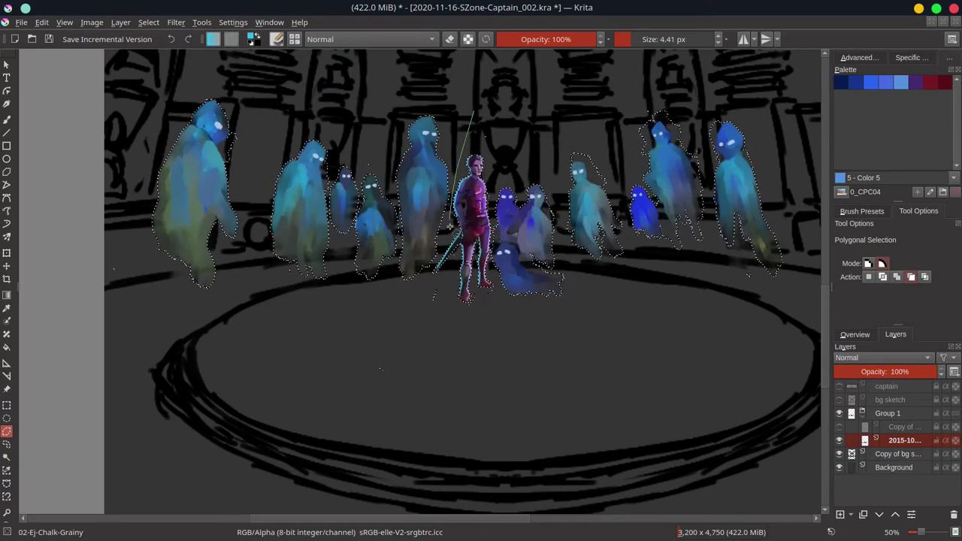
pyautogui.click(448, 235)
pyautogui.click(415, 308)
pyautogui.click(350, 394)
pyautogui.click(413, 399)
pyautogui.click(501, 361)
pyautogui.click(474, 113)
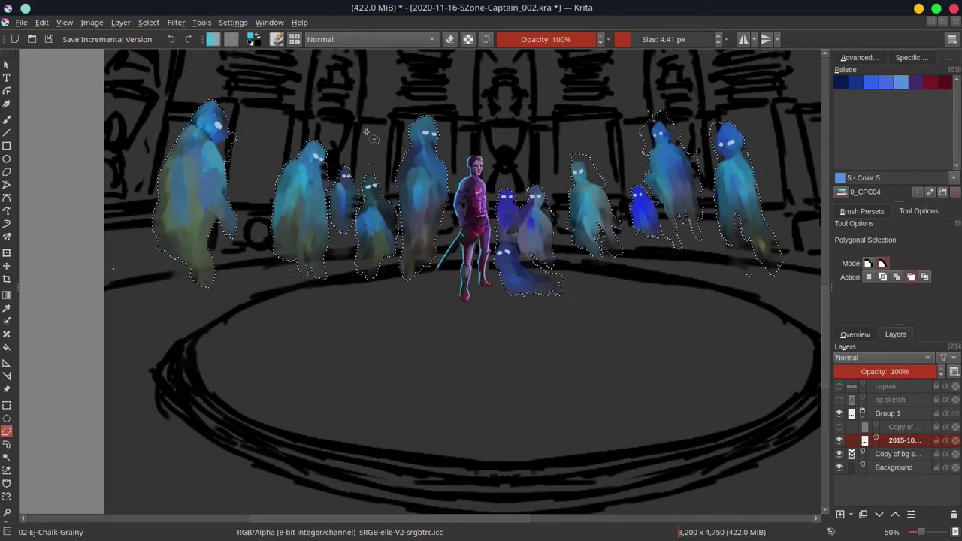
# Cut the selected ghosts from the figure layer and clear their remnants
pyautogui.click(43, 23)
pyautogui.click(49, 66)
pyautogui.click(42, 23)
pyautogui.click(51, 204)
pyautogui.click(42, 24)
pyautogui.click(51, 204)
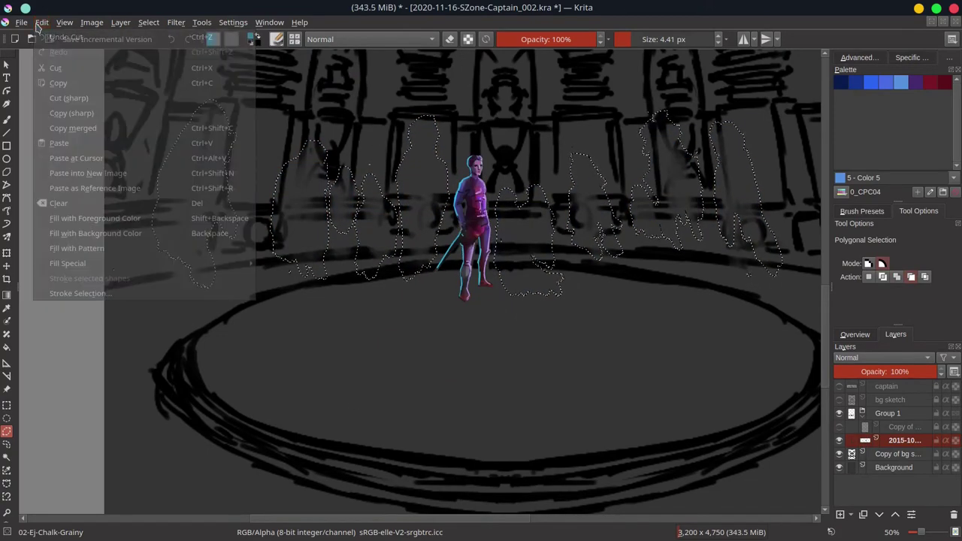
# Paste the ghosts onto their own layer, deselect, and set that layer's opacity to 75%
pyautogui.click(841, 515)
pyautogui.click(43, 23)
pyautogui.click(52, 145)
pyautogui.click(150, 23)
pyautogui.click(158, 50)
pyautogui.click(912, 371)
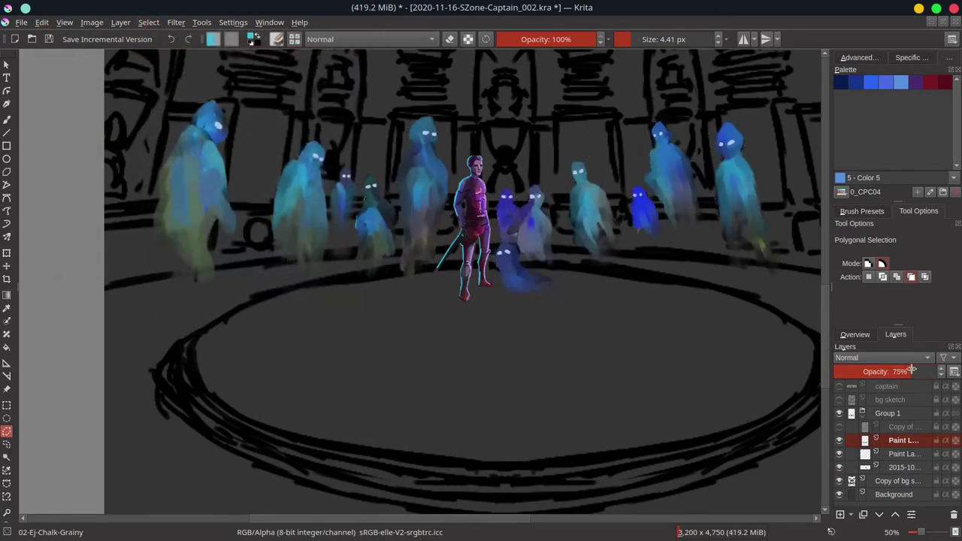
# Show the glow copy layer again, collapse Group 1 and save the file
pyautogui.click(839, 428)
pyautogui.click(863, 413)
pyautogui.scroll(-4, 537, 369)
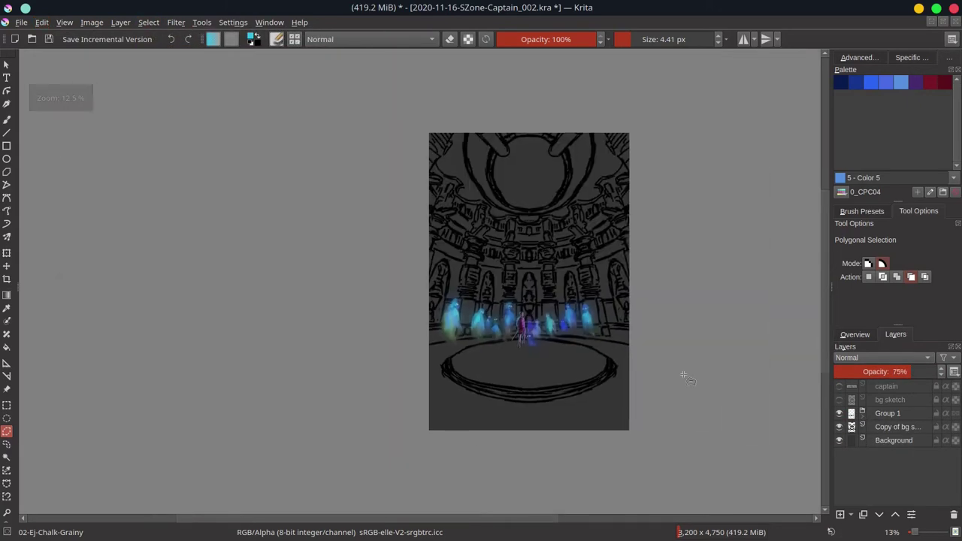
pyautogui.click(47, 41)
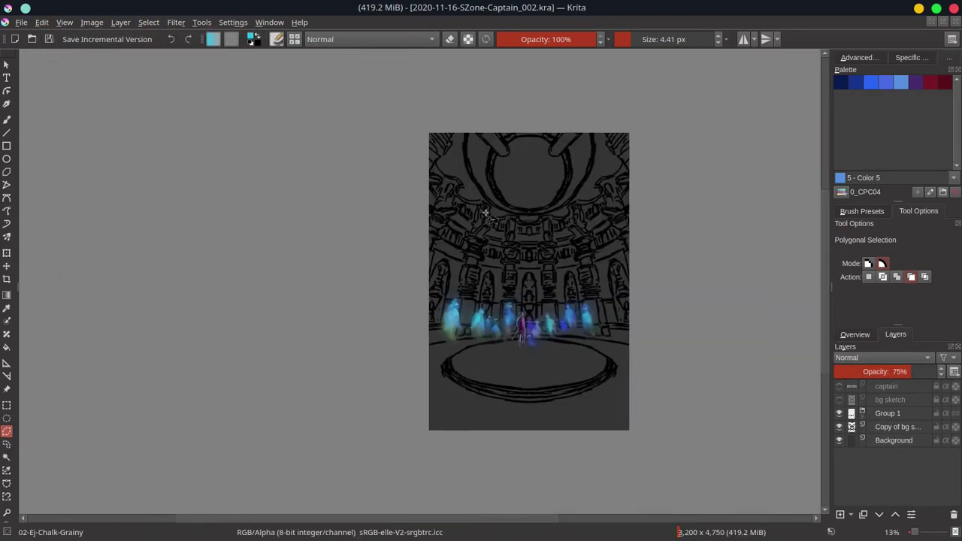
# Mirror the canvas view horizontally to check the composition
pyautogui.click(903, 441)
pyautogui.click(855, 334)
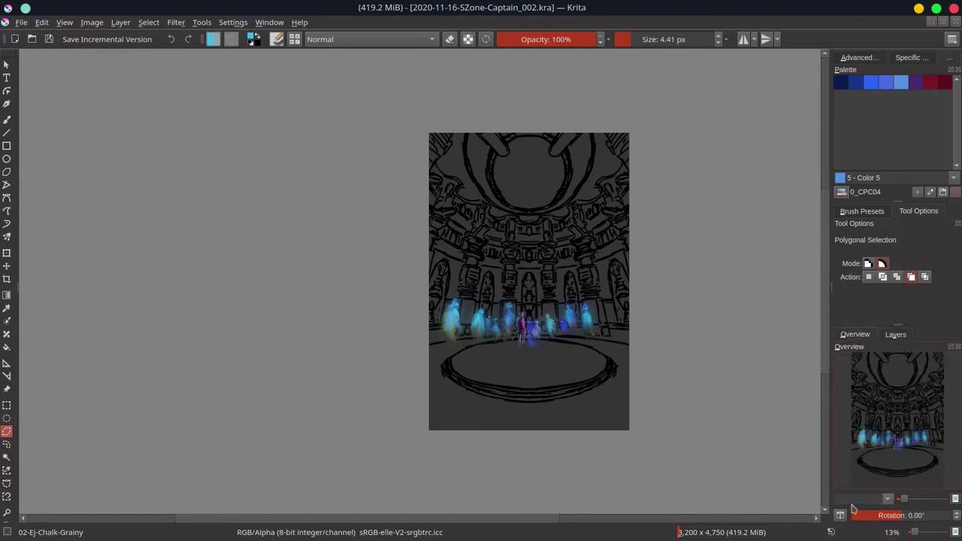
pyautogui.scroll(3, 695, 349)
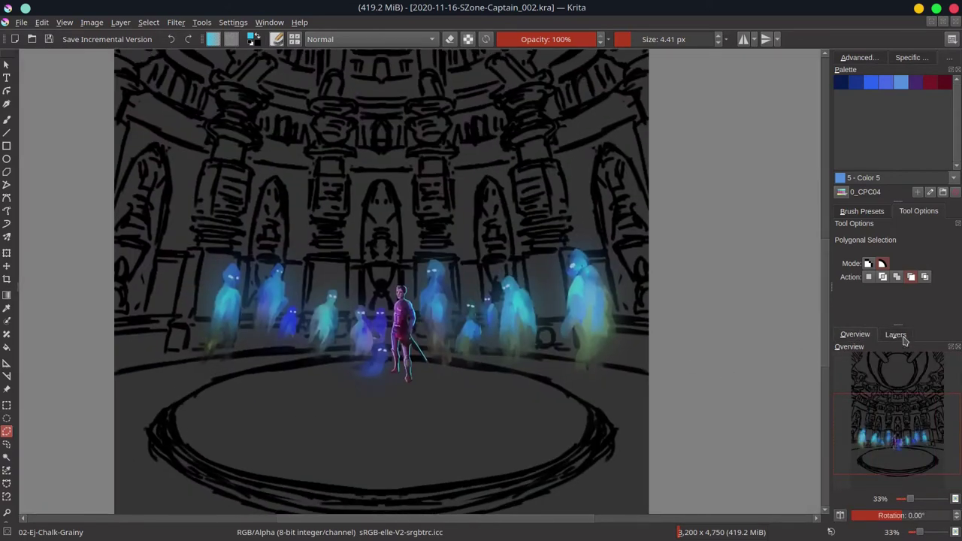
# Move the swordsman's rear boot slightly lower on the 2015-10 layer using a rectangular selection and transform, then deselect
pyautogui.click(903, 338)
pyautogui.click(934, 454)
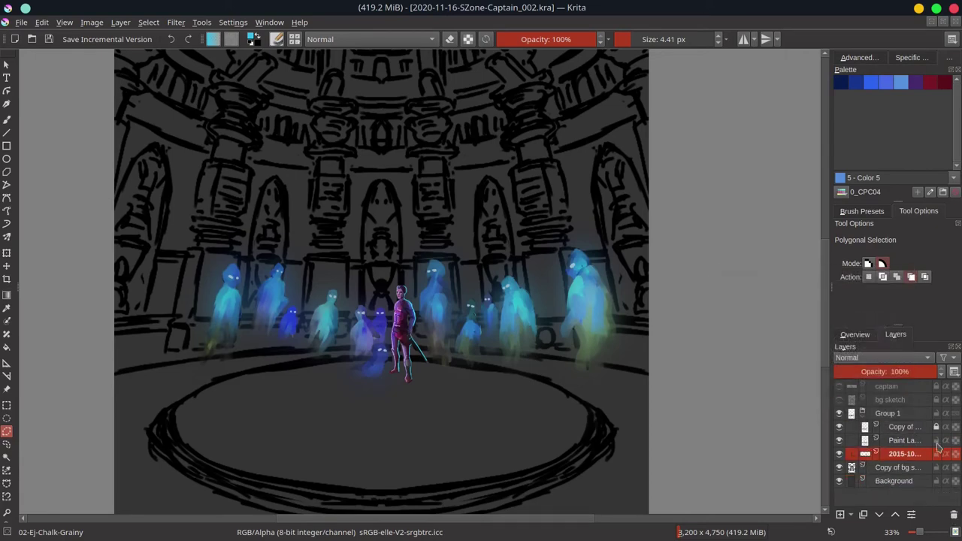
pyautogui.press('1')
pyautogui.hotkey('ctrl', 't')
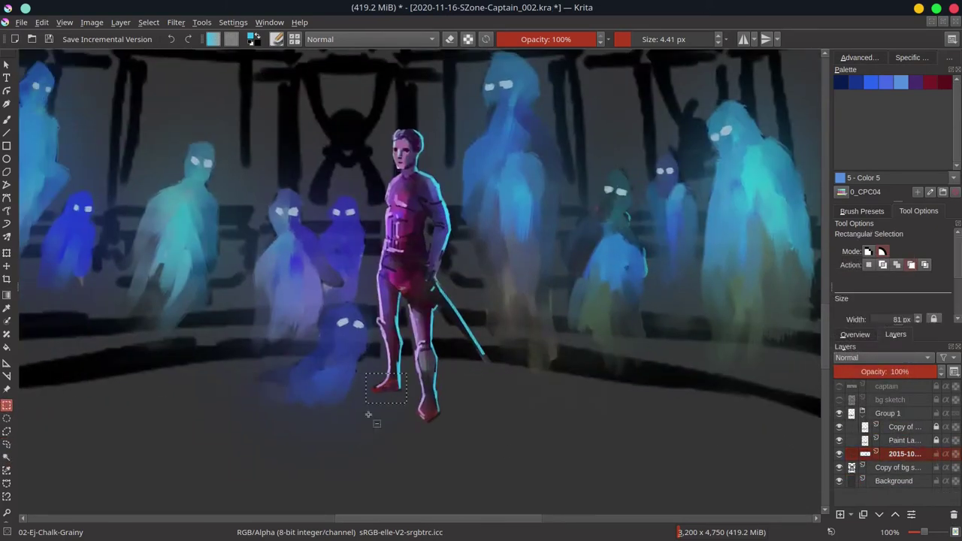
pyautogui.moveTo(397, 401); pyautogui.dragTo(398, 404)
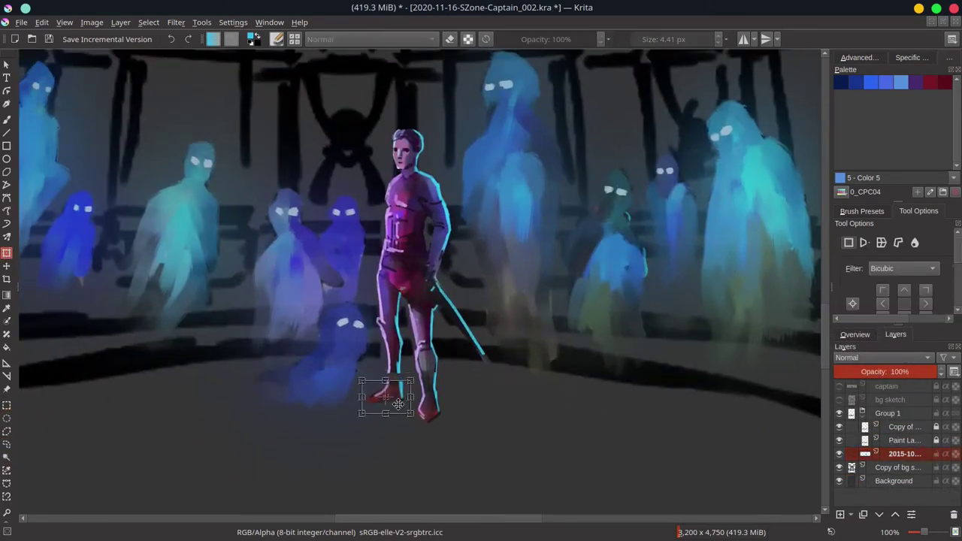
pyautogui.press('Return')
pyautogui.click(148, 22)
pyautogui.click(154, 49)
# Fill the gap above the moved boot with leg colours sampled from the swordsman, using a small chalk brush
pyautogui.click(8, 124)
pyautogui.click(865, 212)
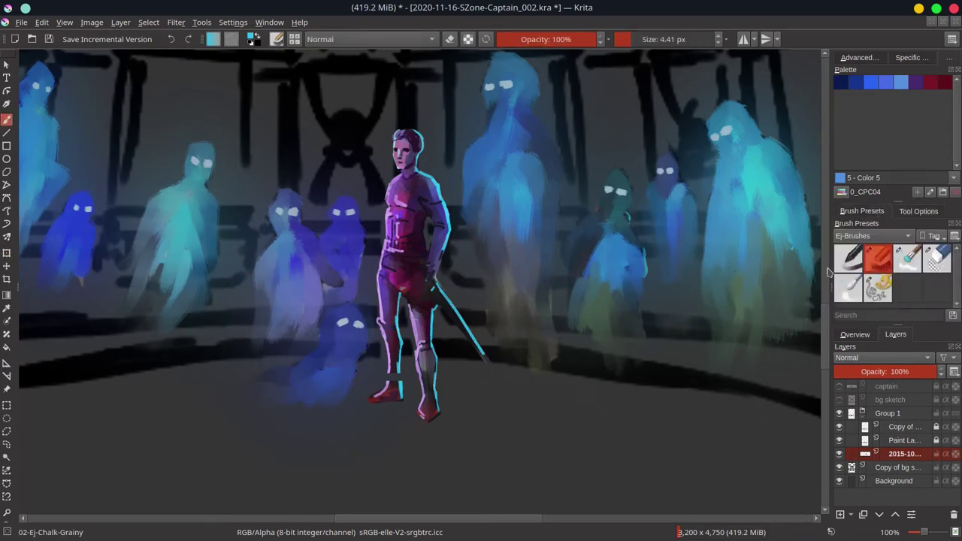
pyautogui.keyDown('ctrl'); pyautogui.click(395, 363); pyautogui.keyUp('ctrl')
pyautogui.moveTo(395, 368)
pyautogui.keyDown('shift'); pyautogui.mouseDown()
pyautogui.moveTo(395, 381)
pyautogui.moveTo(391, 371)
pyautogui.mouseUp(); pyautogui.keyUp('shift')
pyautogui.keyDown('ctrl'); pyautogui.click(381, 307); pyautogui.keyUp('ctrl')
pyautogui.moveTo(390, 370); pyautogui.dragTo(390, 384)
# Trim the tip of the front boot, touch it up with sampled dark red and save the file
pyautogui.press('e')
pyautogui.press('/')
pyautogui.keyDown('ctrl'); pyautogui.click(429, 414); pyautogui.keyUp('ctrl')
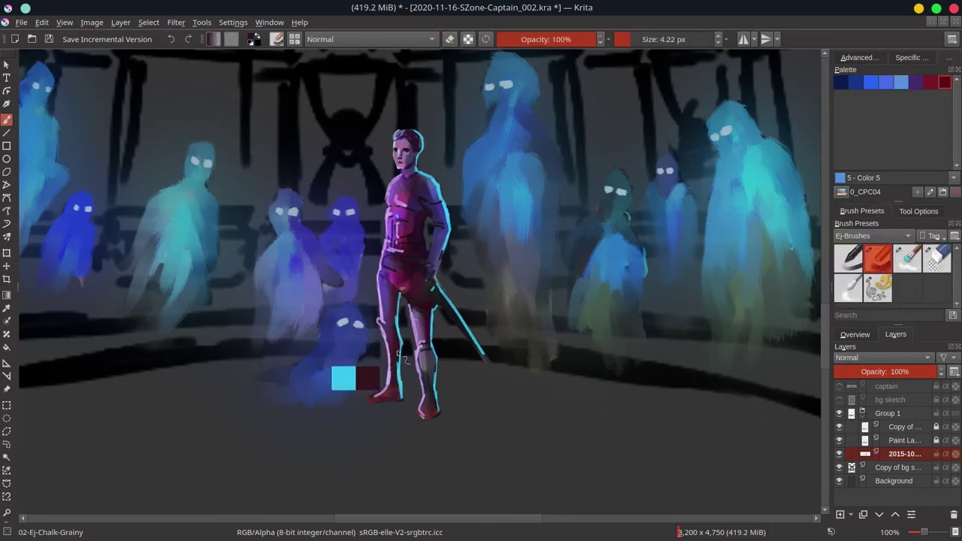
pyautogui.moveTo(419, 414); pyautogui.dragTo(423, 417)
pyautogui.hotkey('ctrl', 's')
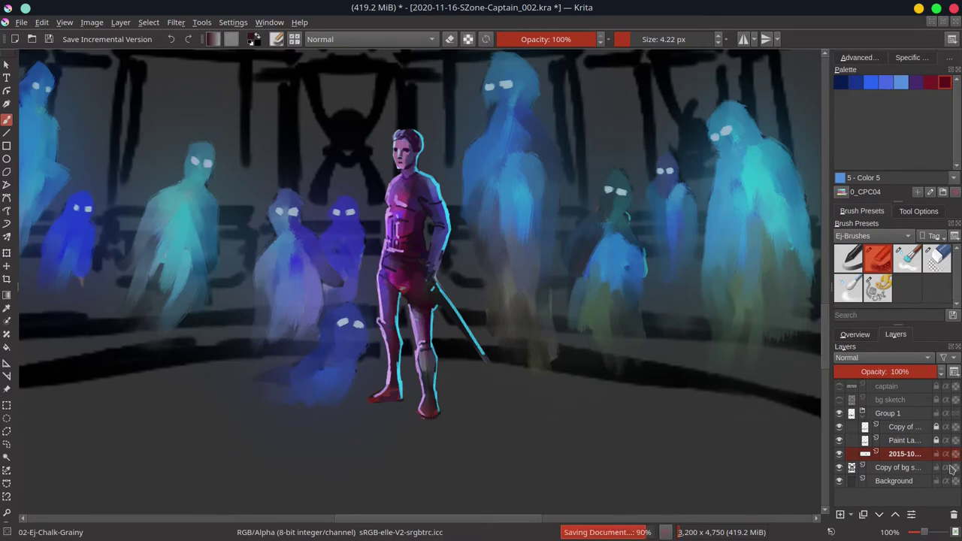
# Duplicate the Color Dodge glow copy layer inside Group 1
pyautogui.click(862, 416)
pyautogui.click(908, 441)
pyautogui.scroll(-5, 526, 230)
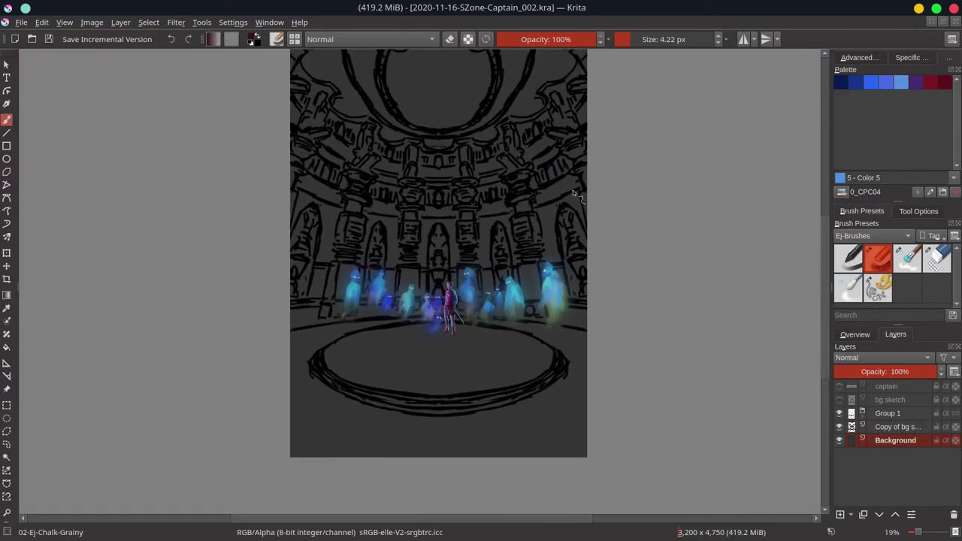
pyautogui.click(862, 416)
pyautogui.rightClick(902, 431)
pyautogui.click(842, 223)
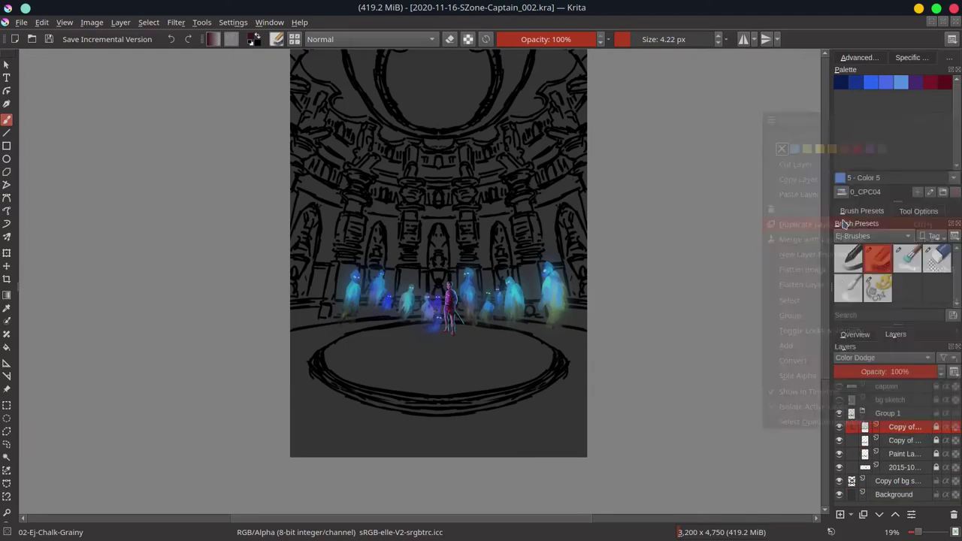
# Collapse Group 1 in the layer stack and save the file
pyautogui.scroll(-1, 678, 420)
pyautogui.click(863, 413)
pyautogui.click(48, 39)
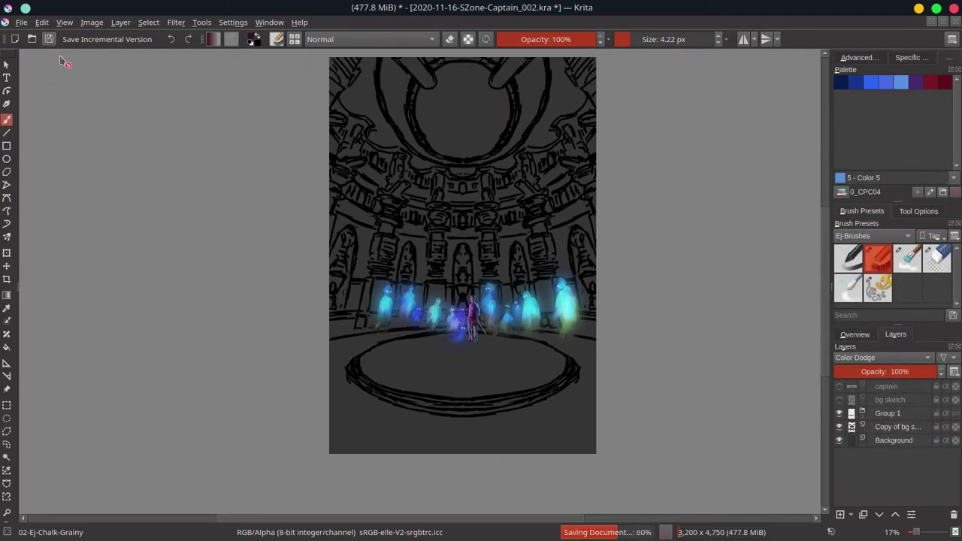
# Select the Background layer and set up the Gradient tool with a radial shape
pyautogui.click(895, 440)
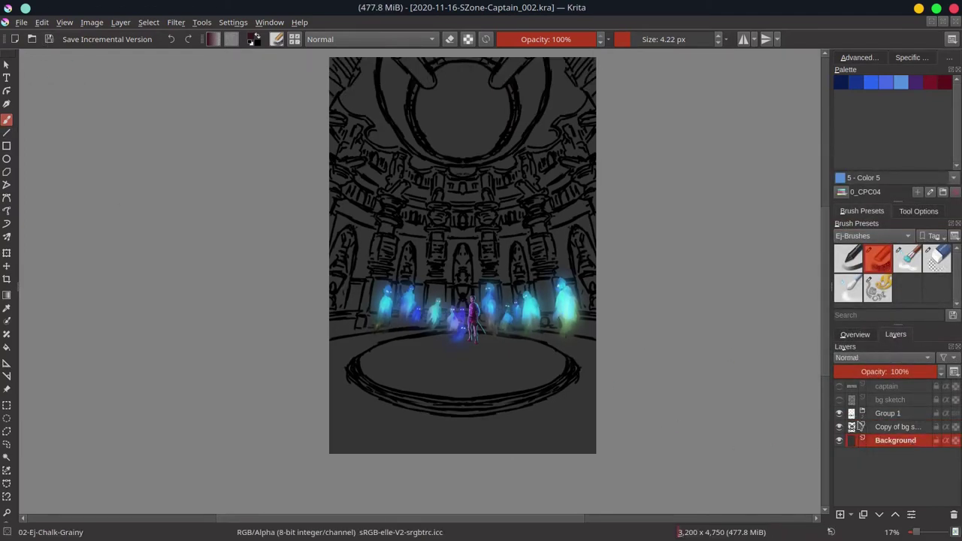
pyautogui.click(6, 295)
pyautogui.click(919, 211)
pyautogui.click(931, 243)
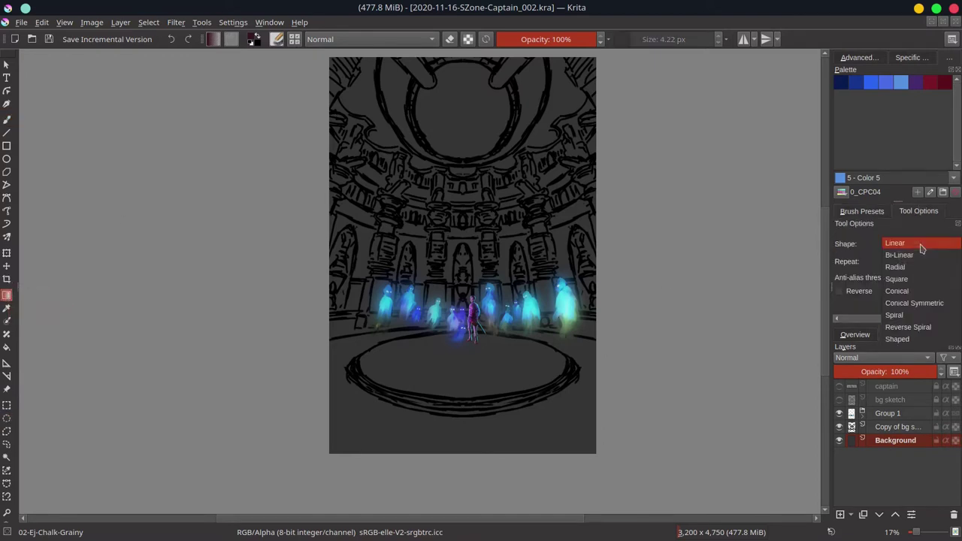
pyautogui.click(912, 266)
# Open the Foreground to Background gradient for editing and change its foreground stop to a muted mid blue
pyautogui.click(253, 41)
pyautogui.press('Escape')
pyautogui.click(214, 40)
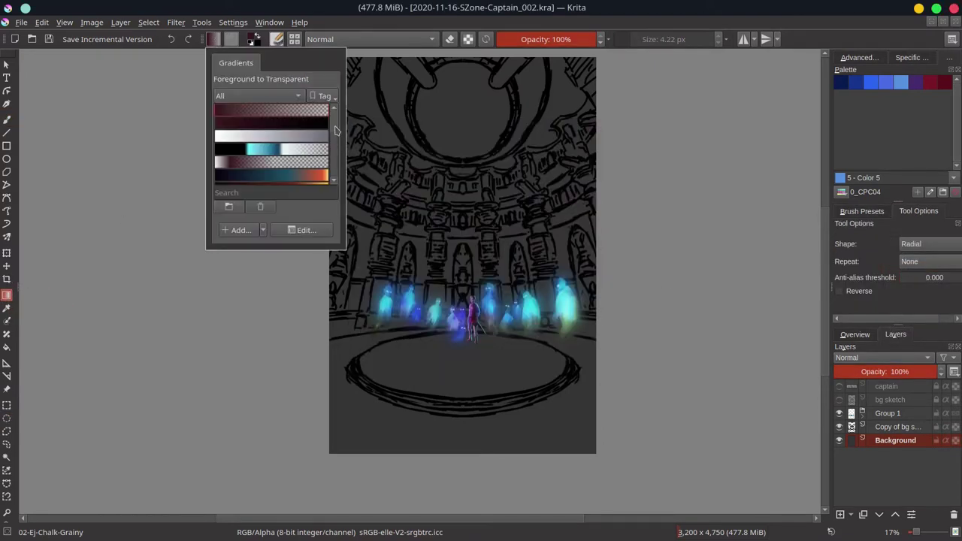
pyautogui.moveTo(335, 123)
pyautogui.mouseDown()
pyautogui.moveTo(337, 181)
pyautogui.moveTo(345, 126)
pyautogui.mouseUp()
pyautogui.doubleClick(290, 125)
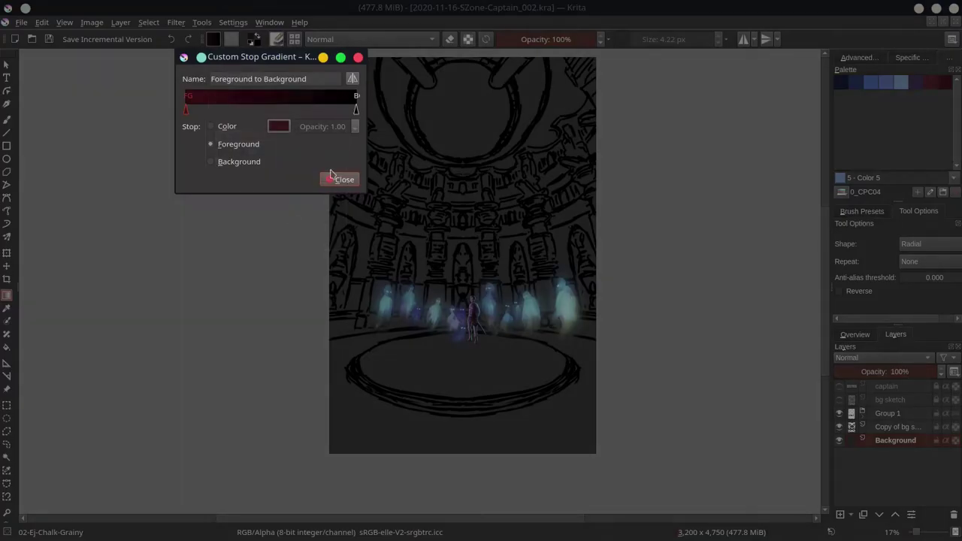
pyautogui.click(280, 128)
pyautogui.click(225, 79)
pyautogui.moveTo(184, 54)
pyautogui.mouseDown()
pyautogui.moveTo(190, 62)
pyautogui.moveTo(177, 80)
pyautogui.mouseUp()
pyautogui.click(330, 248)
# Change the gradient's background stop to a very dark blue-grey and finish editing the gradient
pyautogui.click(356, 116)
pyautogui.click(281, 127)
pyautogui.click(182, 76)
pyautogui.click(213, 94)
pyautogui.click(323, 247)
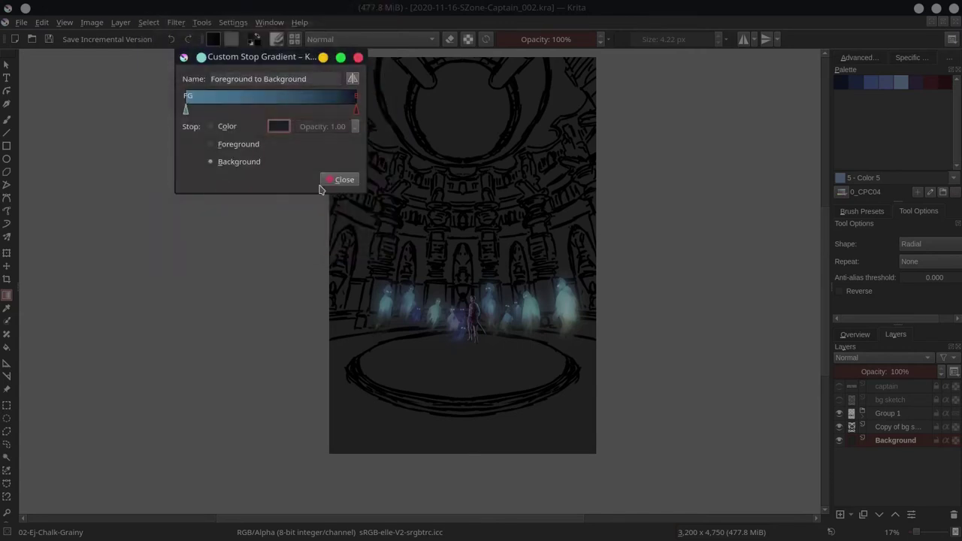
pyautogui.click(325, 182)
# Fill the Background layer with the radial gradient centred on the floor, comparing versions with undo and redo
pyautogui.moveTo(463, 325); pyautogui.dragTo(472, 373)
pyautogui.hotkey('ctrl', 'z')
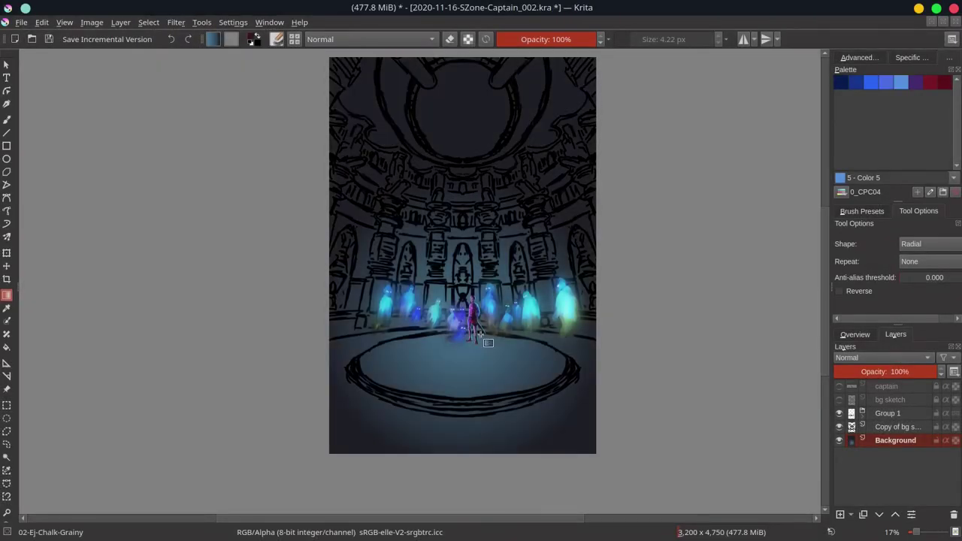
pyautogui.hotkey('ctrl', 'z')
pyautogui.hotkey('ctrl', 'shift', 'z')
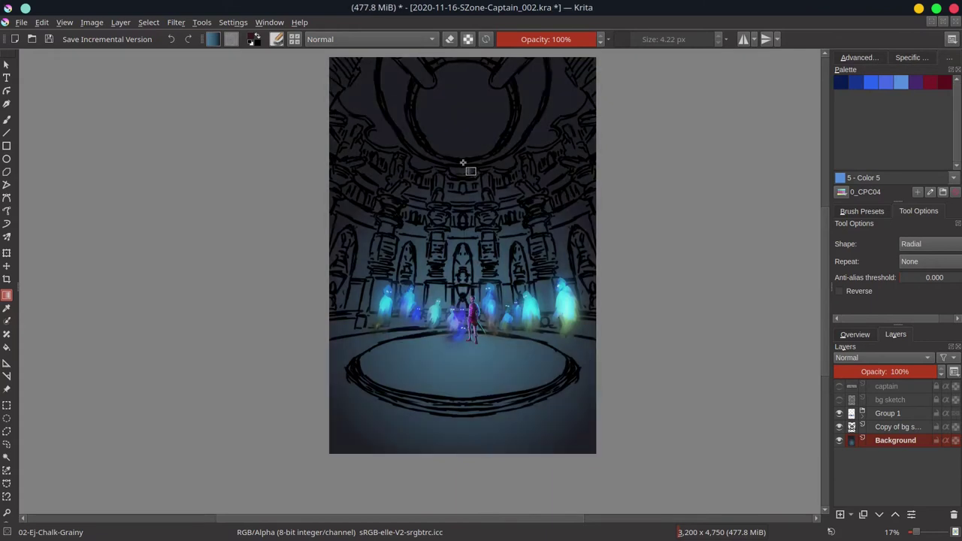
pyautogui.hotkey('ctrl', 'z')
pyautogui.hotkey('ctrl', 'shift', 'z')
# Show the canvas overview and choose the 06-Ej-Shapes-Mecha brush with palette Color 3
pyautogui.click(863, 336)
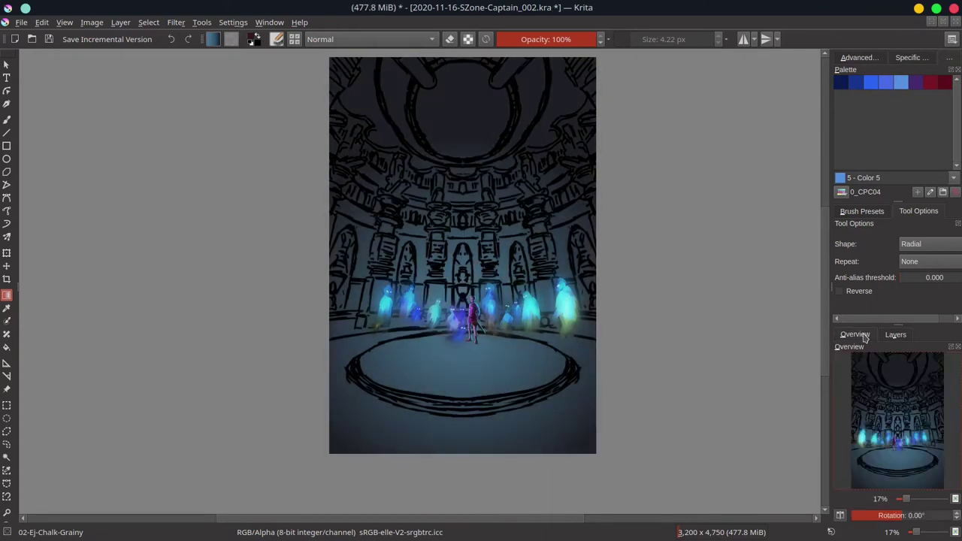
pyautogui.click(870, 212)
pyautogui.click(877, 289)
pyautogui.click(895, 335)
pyautogui.click(864, 336)
pyautogui.click(902, 83)
pyautogui.click(871, 83)
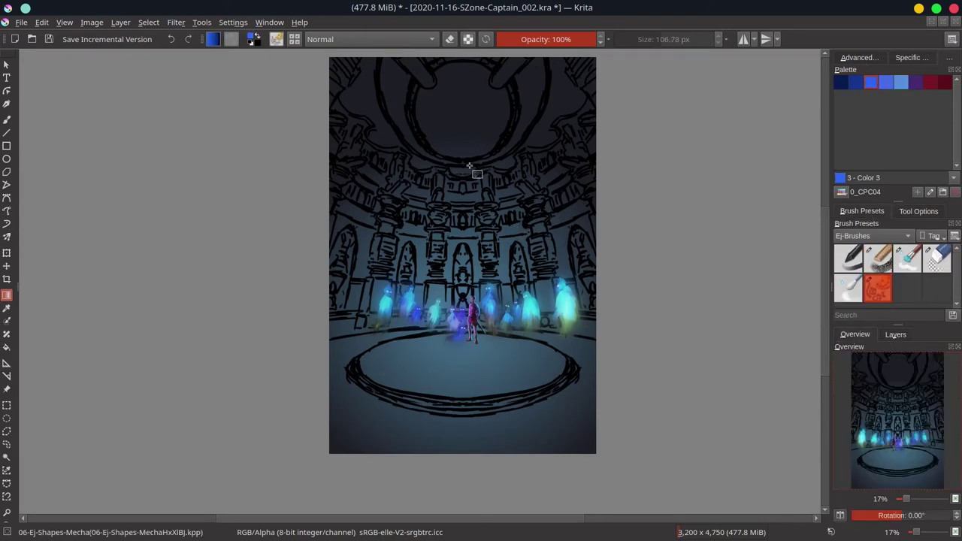
# Paint blue mecha texture over the circular ceiling opening and the areas beside it, using a brush of about 340 px
pyautogui.press('b')
pyautogui.moveTo(475, 128)
pyautogui.keyDown('shift'); pyautogui.mouseDown()
pyautogui.moveTo(460, 112)
pyautogui.moveTo(464, 75)
pyautogui.mouseUp(); pyautogui.keyUp('shift')
pyautogui.moveTo(401, 137)
pyautogui.mouseDown()
pyautogui.moveTo(494, 98)
pyautogui.moveTo(481, 142)
pyautogui.mouseUp()
pyautogui.moveTo(535, 129); pyautogui.dragTo(553, 89)
pyautogui.moveTo(372, 92); pyautogui.dragTo(391, 120)
pyautogui.keyDown('shift'); pyautogui.moveTo(545, 92); pyautogui.dragTo(543, 92); pyautogui.keyUp('shift')
pyautogui.keyDown('ctrl'); pyautogui.click(398, 269); pyautogui.keyUp('ctrl')
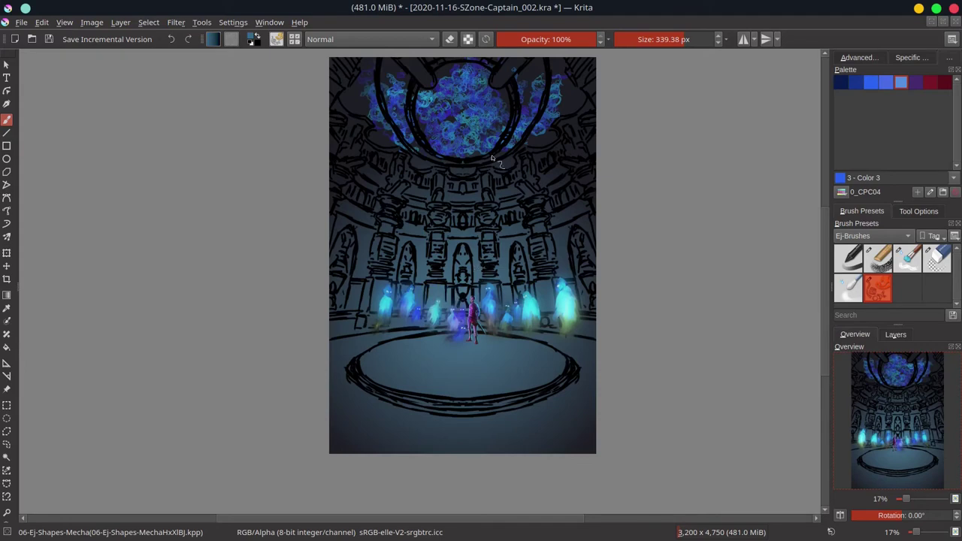
# Paint Color 3 texture on the two ceiling beams and the upper column ornaments with a brush of about 253 px
pyautogui.click(871, 83)
pyautogui.keyDown('shift'); pyautogui.moveTo(409, 188); pyautogui.dragTo(397, 194); pyautogui.keyUp('shift')
pyautogui.moveTo(359, 162); pyautogui.dragTo(348, 164)
pyautogui.moveTo(408, 61); pyautogui.dragTo(428, 81)
pyautogui.moveTo(498, 81); pyautogui.dragTo(528, 60)
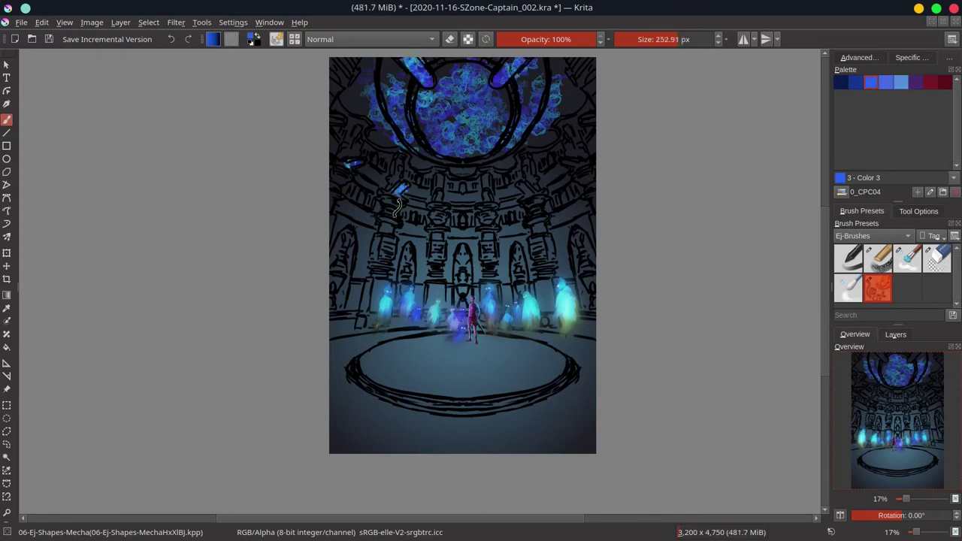
# Paint light blue Color 5 texture down the temple columns with a smaller brush, adding dark Color 1 accents
pyautogui.press('[')
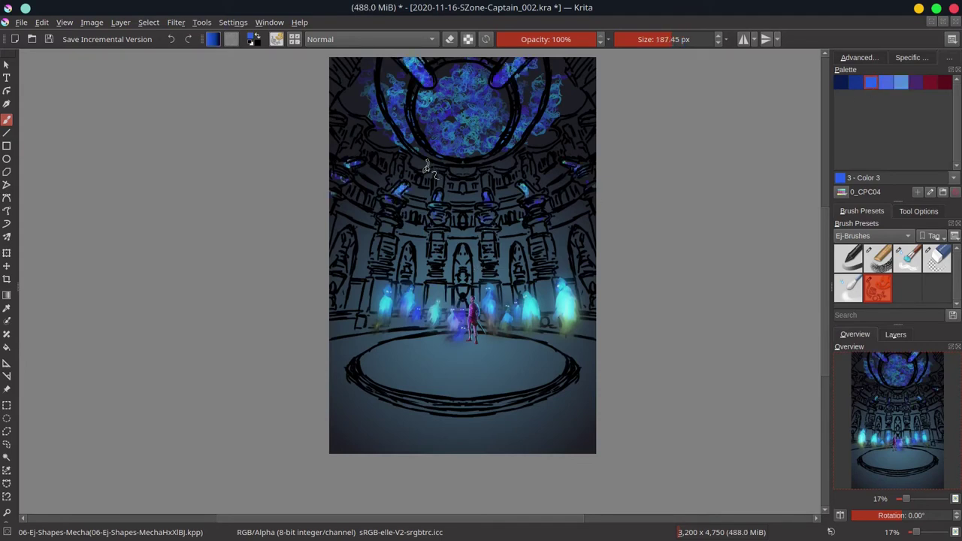
pyautogui.click(902, 83)
pyautogui.moveTo(391, 221); pyautogui.dragTo(385, 268)
pyautogui.moveTo(379, 283); pyautogui.dragTo(378, 305)
pyautogui.moveTo(437, 242); pyautogui.dragTo(434, 291)
pyautogui.moveTo(490, 239); pyautogui.dragTo(490, 262)
pyautogui.moveTo(537, 206)
pyautogui.mouseDown()
pyautogui.moveTo(541, 267)
pyautogui.moveTo(551, 266)
pyautogui.mouseUp()
pyautogui.click(842, 82)
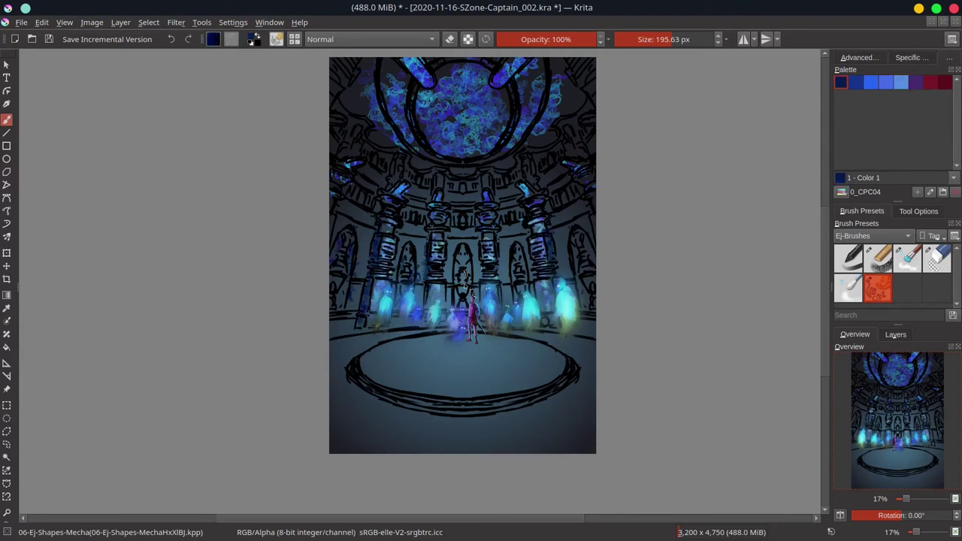
# Paint light blue Color 5 texture along the upper cornices and the balcony bands above the columns
pyautogui.click(902, 83)
pyautogui.moveTo(333, 121); pyautogui.dragTo(369, 124)
pyautogui.moveTo(584, 120); pyautogui.dragTo(595, 120)
pyautogui.moveTo(373, 151); pyautogui.dragTo(400, 155)
pyautogui.moveTo(410, 173); pyautogui.dragTo(496, 179)
pyautogui.moveTo(530, 156); pyautogui.dragTo(557, 149)
pyautogui.moveTo(344, 202); pyautogui.dragTo(374, 218)
pyautogui.moveTo(360, 180); pyautogui.dragTo(377, 192)
pyautogui.moveTo(405, 199); pyautogui.dragTo(467, 230)
pyautogui.moveTo(500, 205); pyautogui.dragTo(520, 202)
pyautogui.moveTo(541, 191); pyautogui.dragTo(570, 181)
# Add Color 4 texture to the cornice beneath the ceiling opening and to the side ledges near it
pyautogui.click(887, 83)
pyautogui.moveTo(377, 146)
pyautogui.mouseDown()
pyautogui.moveTo(402, 161)
pyautogui.moveTo(516, 161)
pyautogui.mouseUp()
pyautogui.moveTo(529, 144); pyautogui.dragTo(548, 137)
pyautogui.moveTo(394, 143); pyautogui.dragTo(370, 127)
pyautogui.moveTo(363, 113); pyautogui.dragTo(343, 100)
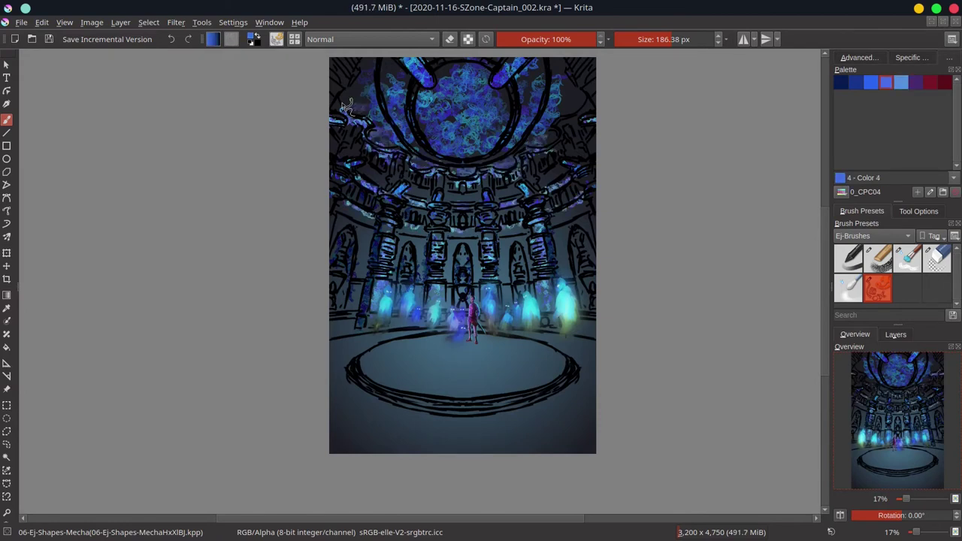
pyautogui.moveTo(572, 92); pyautogui.dragTo(573, 110)
# Paint dark blue Color 1 texture into the upper corners, the cornice and the lower wall behind the figures
pyautogui.click(842, 83)
pyautogui.moveTo(283, 104); pyautogui.dragTo(300, 103)
pyautogui.moveTo(333, 78); pyautogui.dragTo(350, 58)
pyautogui.moveTo(569, 59); pyautogui.dragTo(586, 72)
pyautogui.moveTo(398, 150); pyautogui.dragTo(376, 162)
pyautogui.moveTo(341, 288); pyautogui.dragTo(387, 288)
# Add Color 5 texture to the arched niches with a brush of about 187 px and sample a dark wall colour
pyautogui.click(902, 82)
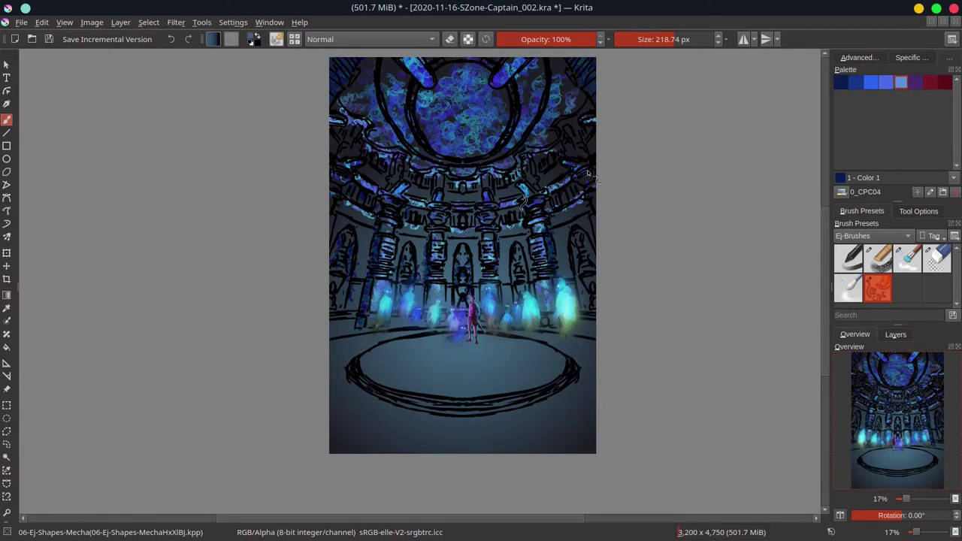
pyautogui.click(858, 58)
pyautogui.press('[')
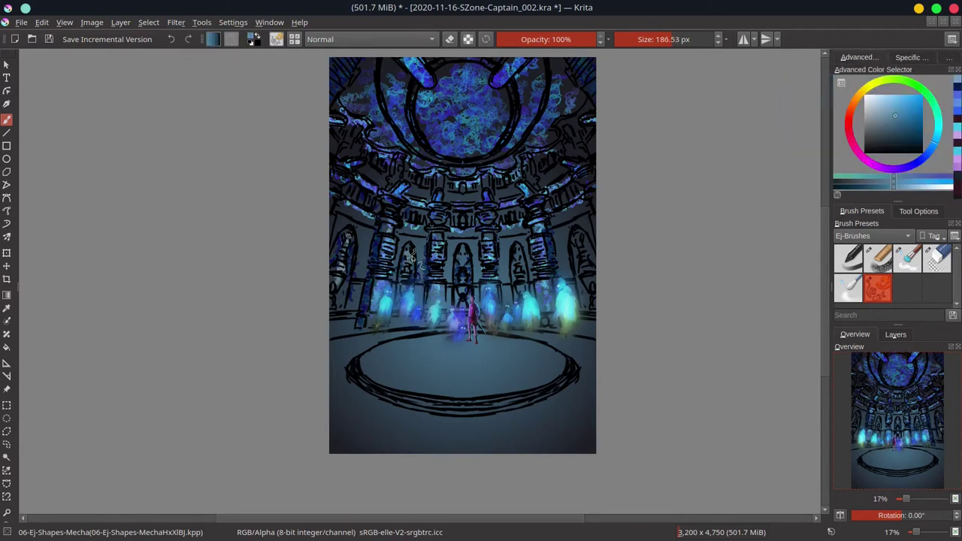
pyautogui.keyDown('ctrl'); pyautogui.click(580, 243); pyautogui.keyUp('ctrl')
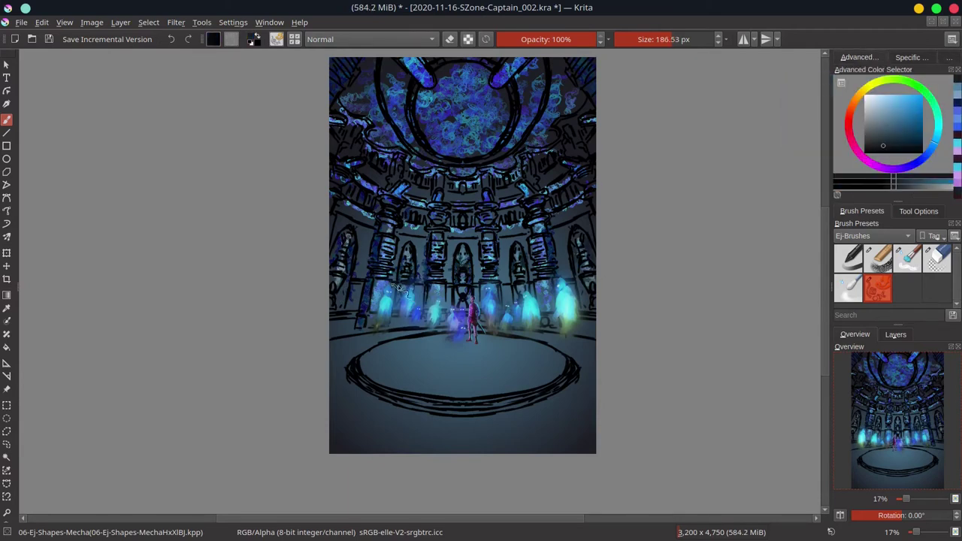
# Paint pale and light blue mecha texture over the circular floor platform with a brush of about 520 px
pyautogui.click(876, 98)
pyautogui.keyDown('shift'); pyautogui.moveTo(406, 335); pyautogui.dragTo(534, 335); pyautogui.keyUp('shift')
pyautogui.moveTo(406, 346); pyautogui.dragTo(525, 346)
pyautogui.click(889, 104)
pyautogui.moveTo(372, 352); pyautogui.dragTo(519, 372)
pyautogui.moveTo(572, 347); pyautogui.dragTo(384, 369)
pyautogui.keyDown('shift'); pyautogui.moveTo(472, 310); pyautogui.dragTo(475, 310); pyautogui.keyUp('shift')
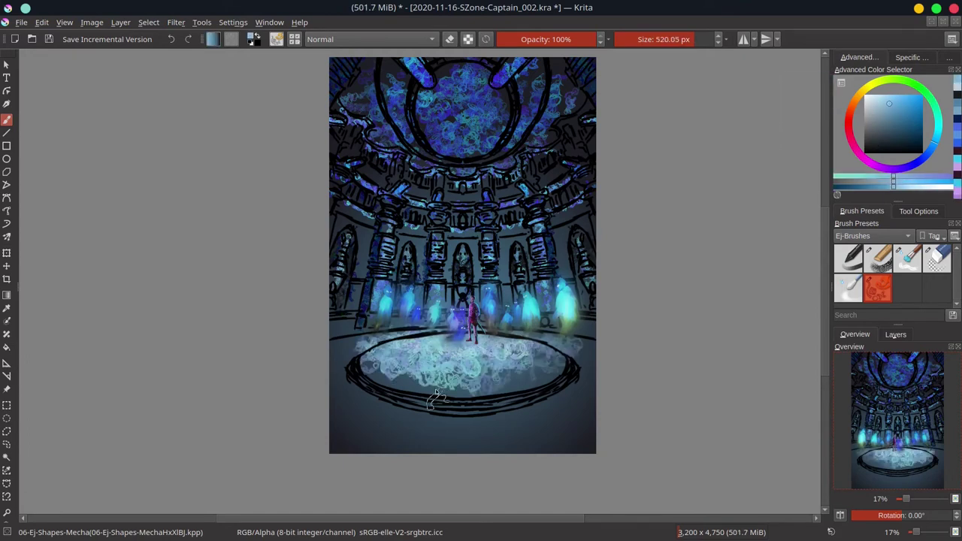
# Cover the platform ring and the surrounding floor with mid-blue mecha texture at about 520 px
pyautogui.click(894, 116)
pyautogui.moveTo(557, 376); pyautogui.dragTo(394, 403)
pyautogui.moveTo(342, 346); pyautogui.dragTo(466, 410)
pyautogui.moveTo(519, 347); pyautogui.dragTo(422, 365)
pyautogui.moveTo(343, 417); pyautogui.dragTo(575, 402)
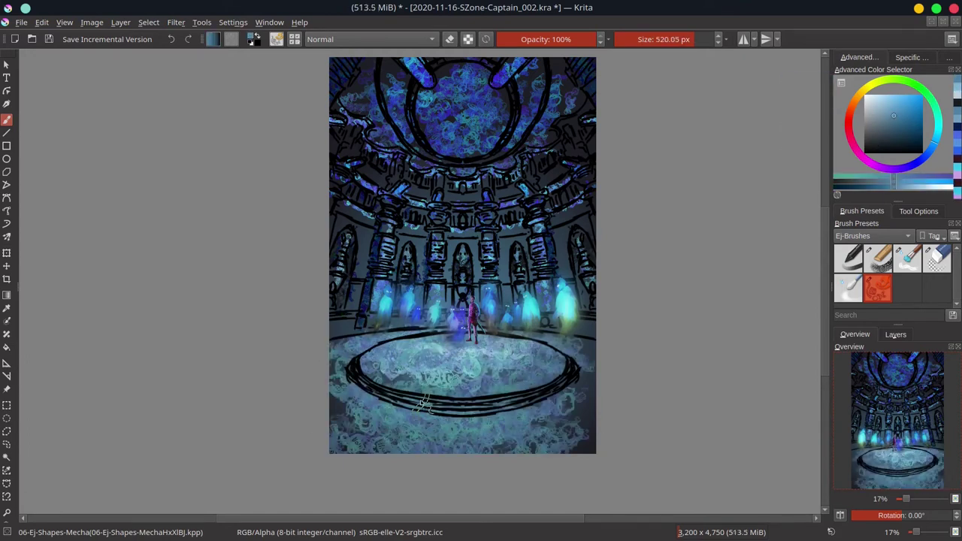
# Sample a near-black tone and darken the wall base and the gaps between columns with a 200 px brush
pyautogui.keyDown('ctrl'); pyautogui.click(355, 323); pyautogui.keyUp('ctrl')
pyautogui.press('[')
pyautogui.press('[')
pyautogui.press('[')
pyautogui.press('[')
pyautogui.keyDown('shift'); pyautogui.moveTo(355, 314); pyautogui.dragTo(349, 314); pyautogui.keyUp('shift')
pyautogui.moveTo(351, 320); pyautogui.dragTo(333, 327)
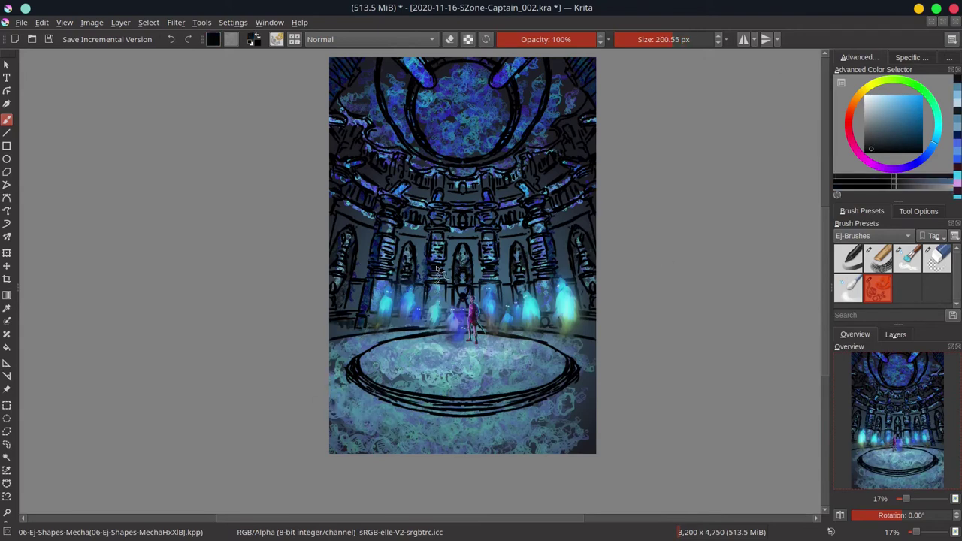
pyautogui.moveTo(423, 241); pyautogui.dragTo(423, 281)
pyautogui.moveTo(501, 233); pyautogui.dragTo(507, 304)
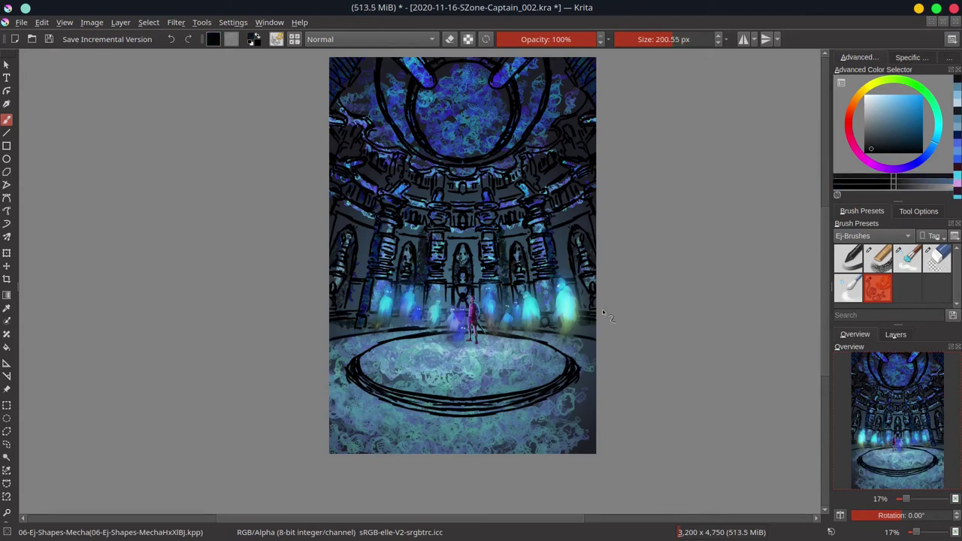
# Lower the opacity of the copied background sketch layer to 66%
pyautogui.scroll(-2, 603, 312)
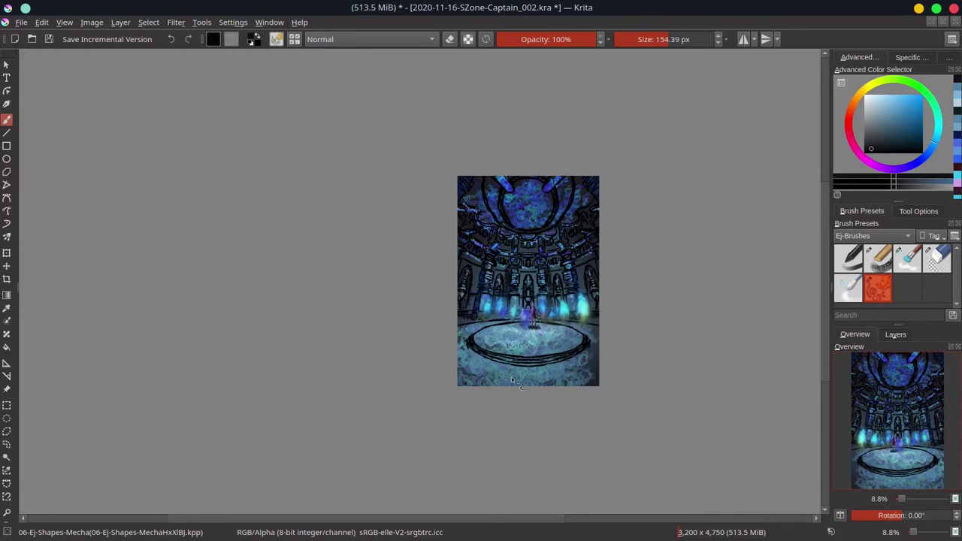
pyautogui.click(895, 335)
pyautogui.click(909, 372)
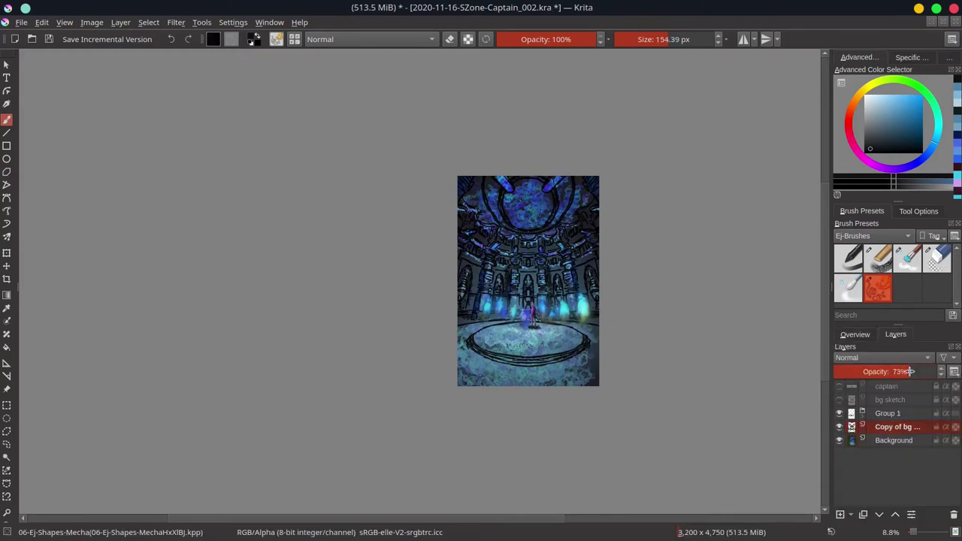
pyautogui.moveTo(910, 371); pyautogui.dragTo(903, 372)
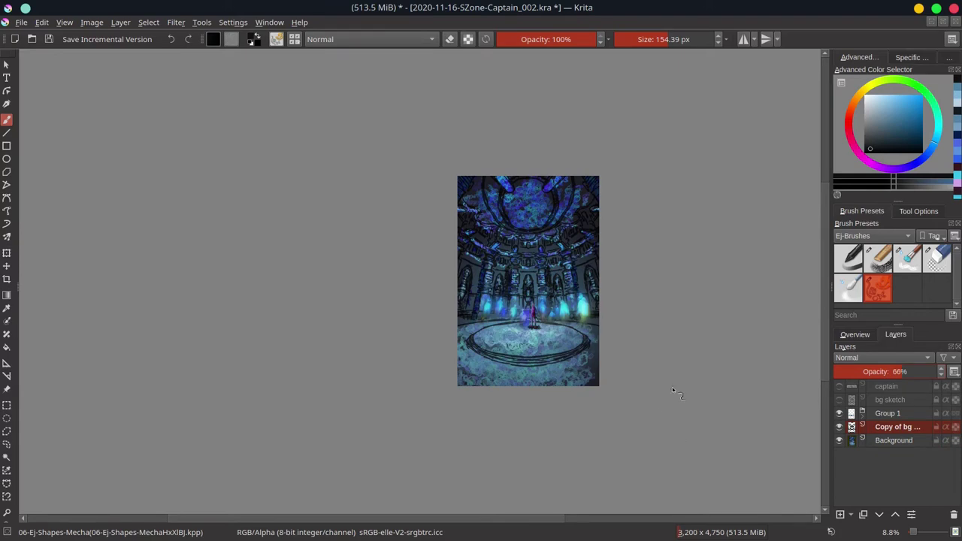
# Merge the copied background sketch layer down into the Background layer and save the file
pyautogui.scroll(3, 624, 346)
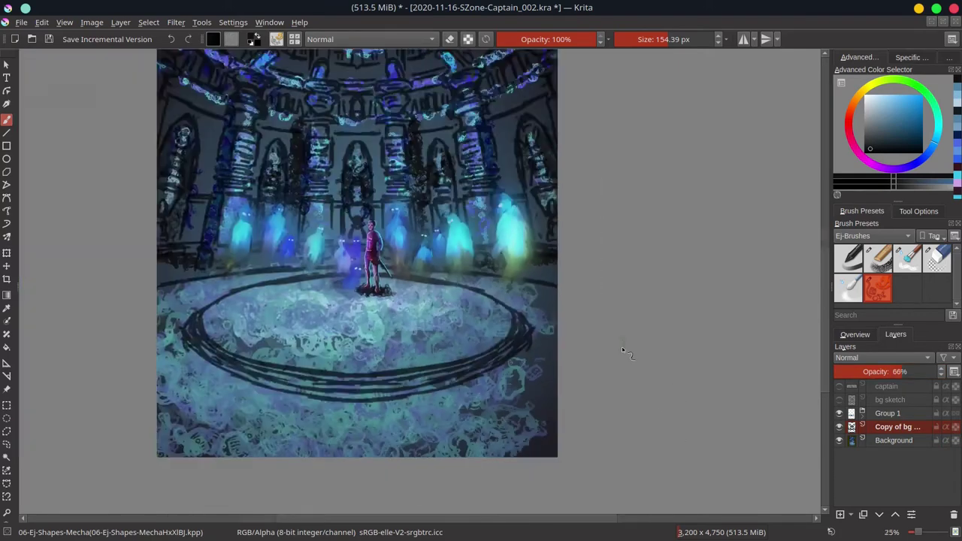
pyautogui.scroll(-1, 623, 347)
pyautogui.rightClick(900, 429)
pyautogui.click(857, 237)
pyautogui.hotkey('ctrl', 's')
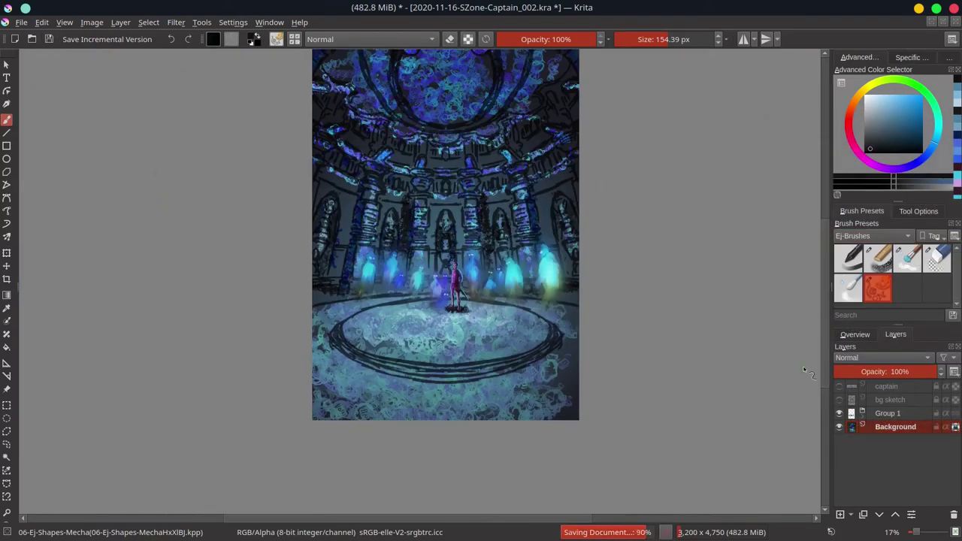
# Smooth the circular ceiling opening and its two beams into soft blue using the 03-Ej-Blender-Textured-Soft brush
pyautogui.click(859, 337)
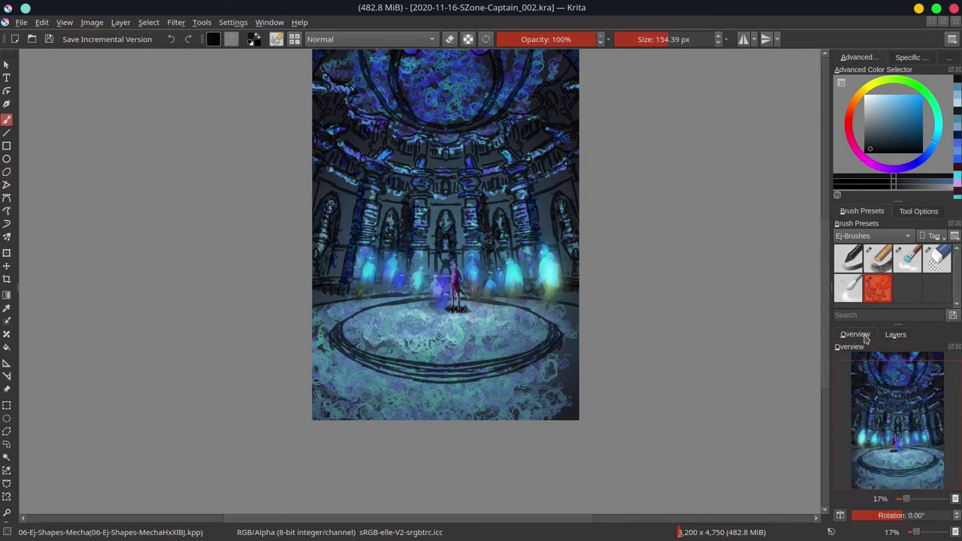
pyautogui.press('/')
pyautogui.moveTo(448, 136); pyautogui.dragTo(452, 216)
pyautogui.moveTo(392, 123); pyautogui.dragTo(402, 122)
pyautogui.moveTo(402, 122)
pyautogui.mouseDown()
pyautogui.moveTo(407, 116)
pyautogui.moveTo(433, 201)
pyautogui.mouseUp()
pyautogui.scroll(2, 449, 145)
pyautogui.moveTo(385, 175); pyautogui.dragTo(376, 176)
pyautogui.moveTo(388, 194)
pyautogui.mouseDown()
pyautogui.moveTo(339, 173)
pyautogui.moveTo(391, 213)
pyautogui.mouseUp()
pyautogui.moveTo(490, 202)
pyautogui.mouseDown()
pyautogui.moveTo(505, 182)
pyautogui.moveTo(413, 192)
pyautogui.moveTo(473, 308)
pyautogui.moveTo(498, 270)
pyautogui.mouseUp()
pyautogui.hotkey('ctrl', '-')
pyautogui.hotkey('ctrl', '-')
pyautogui.press('[')
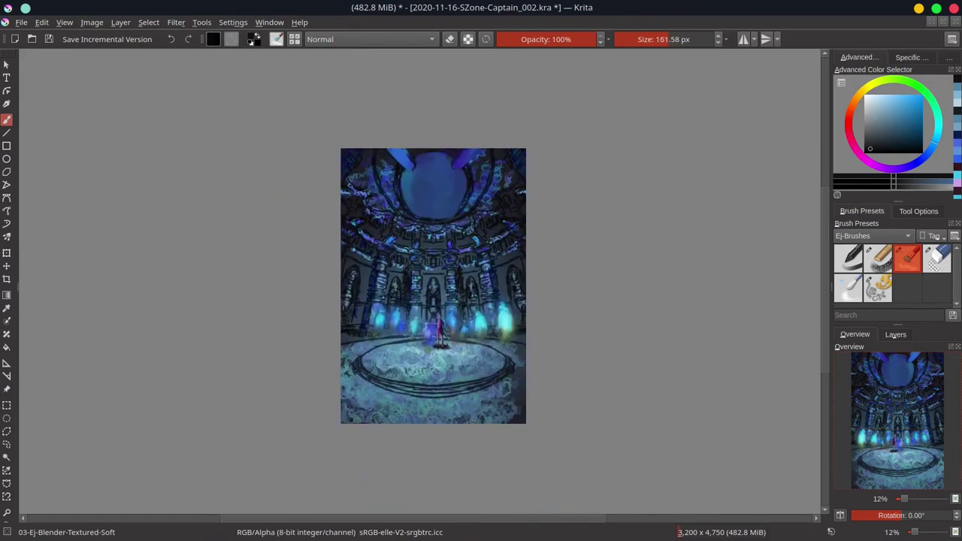
# Blend the circular floor platform and its dark ring into smooth tones with the textured blender brush
pyautogui.moveTo(392, 348)
pyautogui.keyDown('shift'); pyautogui.mouseDown()
pyautogui.moveTo(450, 364)
pyautogui.moveTo(376, 351)
pyautogui.moveTo(444, 387)
pyautogui.moveTo(474, 390)
pyautogui.moveTo(474, 381)
pyautogui.mouseUp(); pyautogui.keyUp('shift')
pyautogui.moveTo(380, 341)
pyautogui.mouseDown()
pyautogui.moveTo(335, 350)
pyautogui.moveTo(404, 342)
pyautogui.mouseUp()
pyautogui.moveTo(380, 346)
pyautogui.mouseDown()
pyautogui.moveTo(346, 372)
pyautogui.moveTo(346, 387)
pyautogui.mouseUp()
pyautogui.keyDown('shift'); pyautogui.moveTo(382, 403); pyautogui.dragTo(437, 398); pyautogui.keyUp('shift')
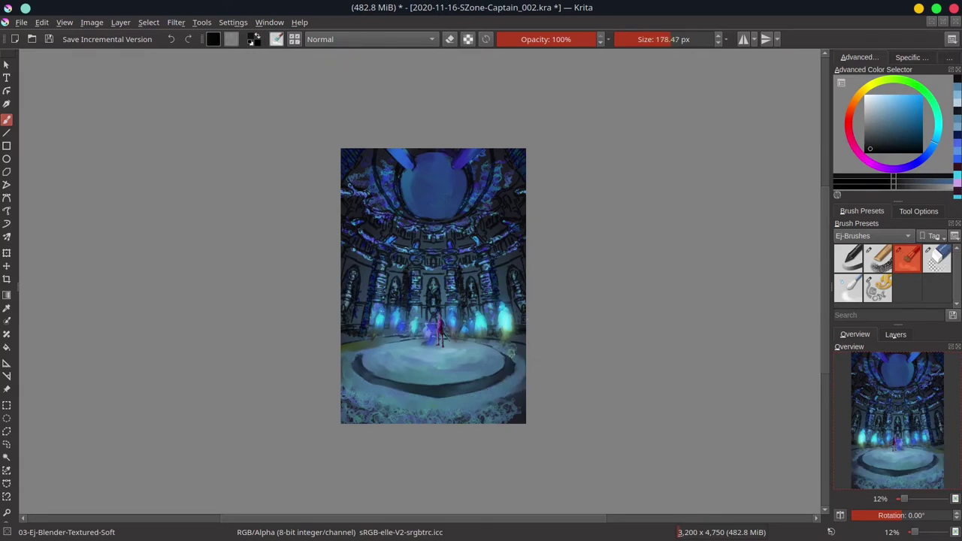
# Hide Group 1 and blend the floor's far edge behind the platform with a brush of about 223 px
pyautogui.click(896, 335)
pyautogui.click(840, 386)
pyautogui.click(840, 413)
pyautogui.keyDown('shift'); pyautogui.moveTo(460, 346); pyautogui.dragTo(453, 346); pyautogui.keyUp('shift')
pyautogui.moveTo(404, 338); pyautogui.dragTo(450, 338)
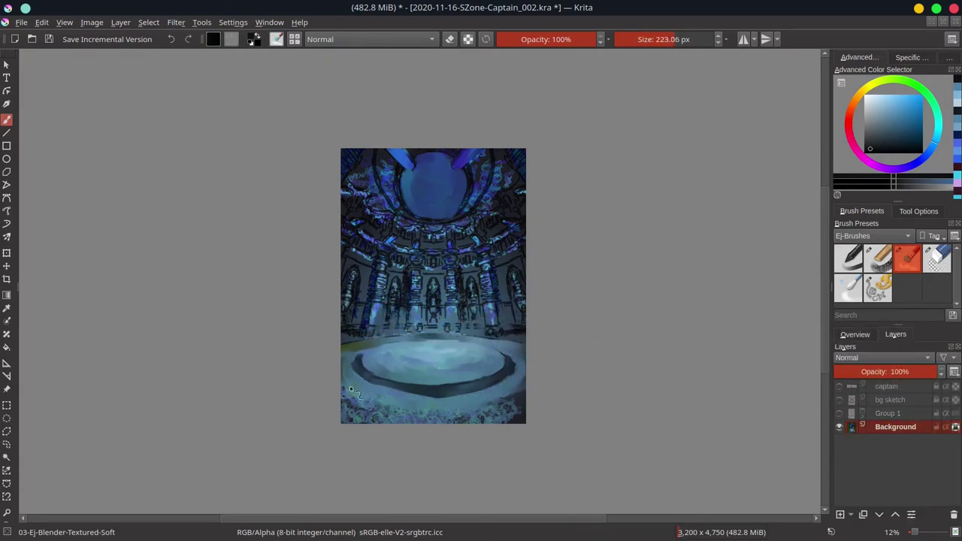
# Blend the remaining texture on the foreground floor below the platform with a brush of about 277 px
pyautogui.keyDown('shift'); pyautogui.moveTo(350, 389); pyautogui.dragTo(358, 391); pyautogui.keyUp('shift')
pyautogui.moveTo(368, 405)
pyautogui.mouseDown()
pyautogui.moveTo(518, 383)
pyautogui.moveTo(356, 406)
pyautogui.mouseUp()
pyautogui.moveTo(357, 406)
pyautogui.mouseDown()
pyautogui.moveTo(508, 398)
pyautogui.moveTo(483, 410)
pyautogui.moveTo(367, 403)
pyautogui.mouseUp()
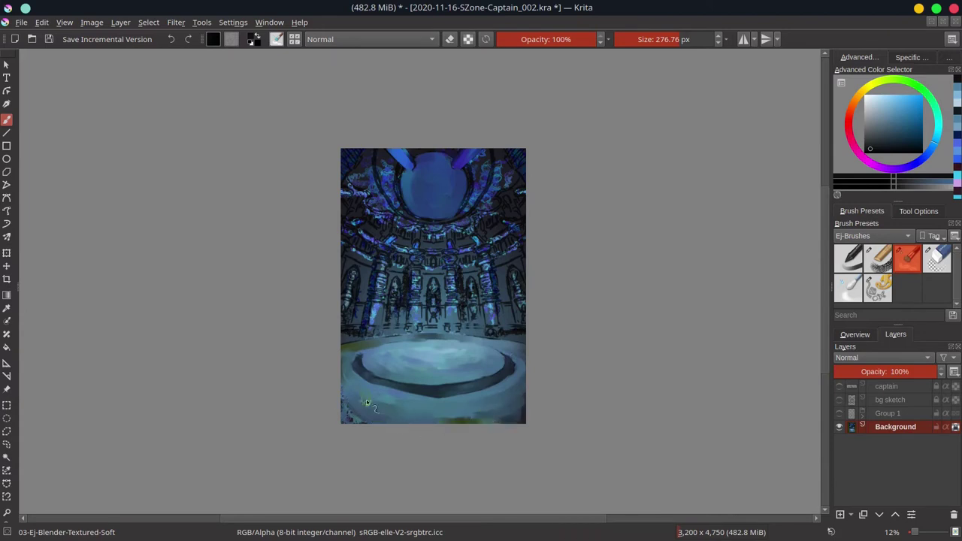
pyautogui.moveTo(446, 418); pyautogui.dragTo(519, 415)
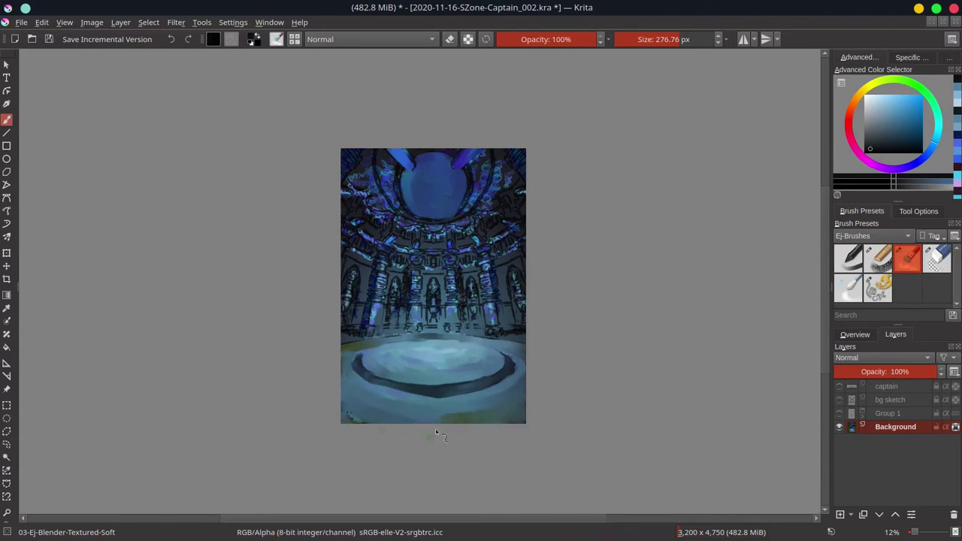
# Blend the textured marks along the floor's lower edge with the 03-Ej-Blender-Textured-Soft brush and save the painting
pyautogui.moveTo(439, 429); pyautogui.dragTo(356, 421)
pyautogui.hotkey('ctrl', 's')
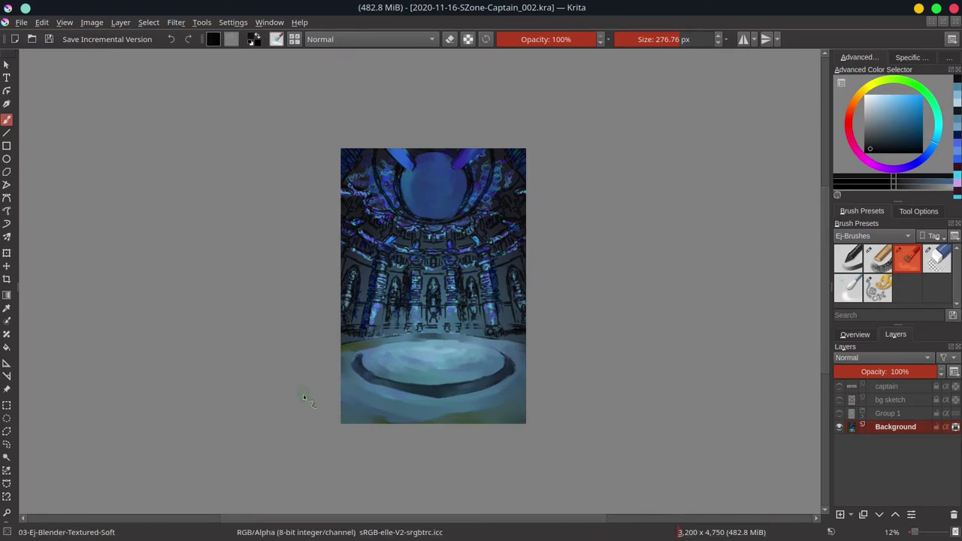
# Blend the round ceiling disc, its dark rim and the textured blue marks inside the surrounding ring into smooth paint
pyautogui.scroll(2, 458, 225)
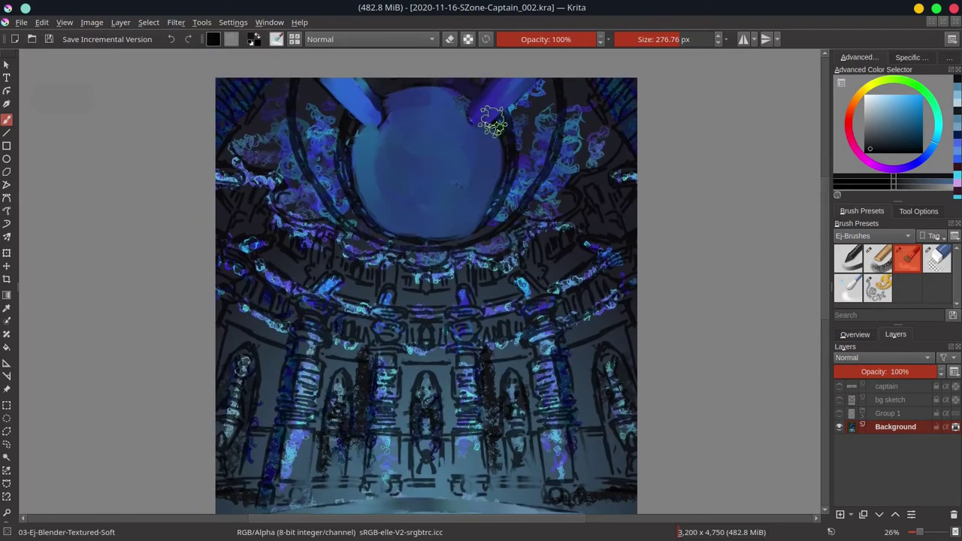
pyautogui.moveTo(493, 122); pyautogui.dragTo(458, 115)
pyautogui.moveTo(460, 106)
pyautogui.mouseDown()
pyautogui.moveTo(496, 159)
pyautogui.moveTo(474, 223)
pyautogui.mouseUp()
pyautogui.moveTo(357, 127)
pyautogui.mouseDown()
pyautogui.moveTo(360, 207)
pyautogui.moveTo(382, 229)
pyautogui.mouseUp()
pyautogui.moveTo(304, 135)
pyautogui.mouseDown()
pyautogui.moveTo(305, 152)
pyautogui.moveTo(333, 112)
pyautogui.moveTo(321, 178)
pyautogui.moveTo(314, 165)
pyautogui.mouseUp()
pyautogui.moveTo(518, 114)
pyautogui.mouseDown()
pyautogui.moveTo(535, 127)
pyautogui.moveTo(552, 86)
pyautogui.moveTo(519, 199)
pyautogui.moveTo(493, 224)
pyautogui.mouseUp()
pyautogui.moveTo(390, 242); pyautogui.dragTo(408, 248)
pyautogui.moveTo(478, 241); pyautogui.dragTo(467, 242)
pyautogui.moveTo(514, 215); pyautogui.dragTo(520, 206)
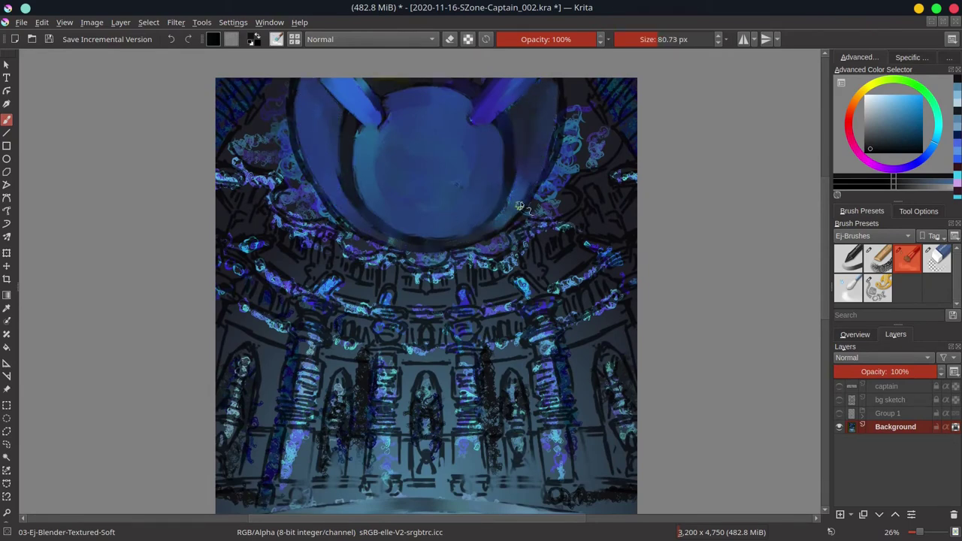
# Display the canvas overview and blend the ceiling scribbles right of the ring and along its lower rim, adjusting the brush size
pyautogui.click(856, 336)
pyautogui.moveTo(559, 88); pyautogui.dragTo(550, 147)
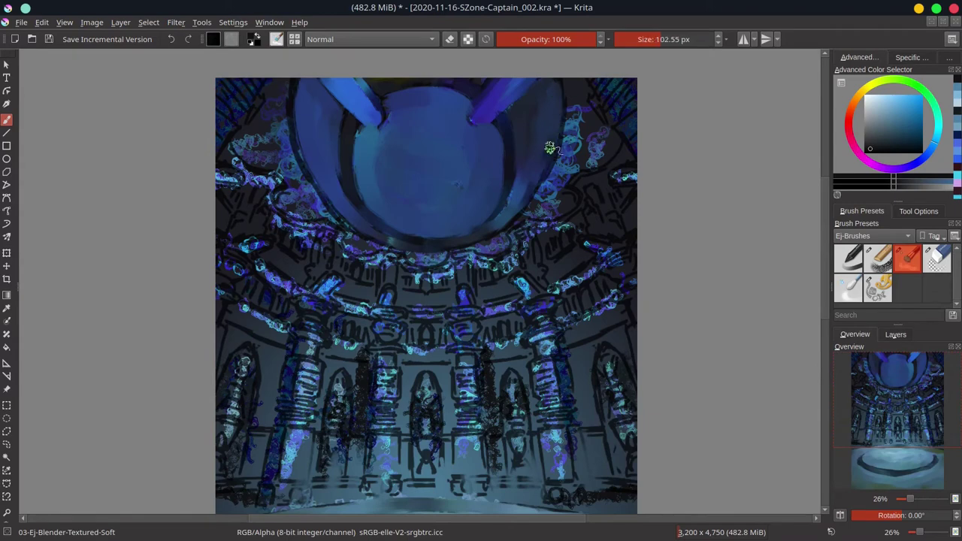
pyautogui.moveTo(580, 117)
pyautogui.mouseDown()
pyautogui.moveTo(580, 84)
pyautogui.moveTo(573, 169)
pyautogui.moveTo(542, 208)
pyautogui.moveTo(497, 239)
pyautogui.moveTo(424, 260)
pyautogui.moveTo(357, 253)
pyautogui.moveTo(299, 90)
pyautogui.mouseUp()
pyautogui.press('[')
pyautogui.press('[')
pyautogui.press('[')
pyautogui.press(']')
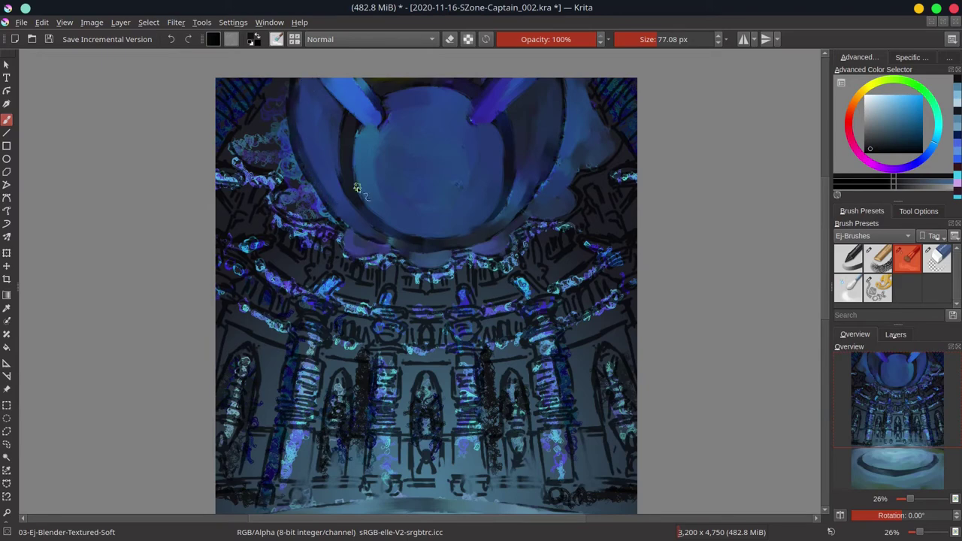
pyautogui.moveTo(557, 93)
pyautogui.mouseDown()
pyautogui.moveTo(574, 106)
pyautogui.moveTo(592, 89)
pyautogui.moveTo(608, 98)
pyautogui.moveTo(590, 176)
pyautogui.mouseUp()
# Add blue textured shapes to the upper gallery's brackets with the 06-Ej-Shapes-Mecha brush, using palette Color 3
pyautogui.click(879, 288)
pyautogui.click(886, 122)
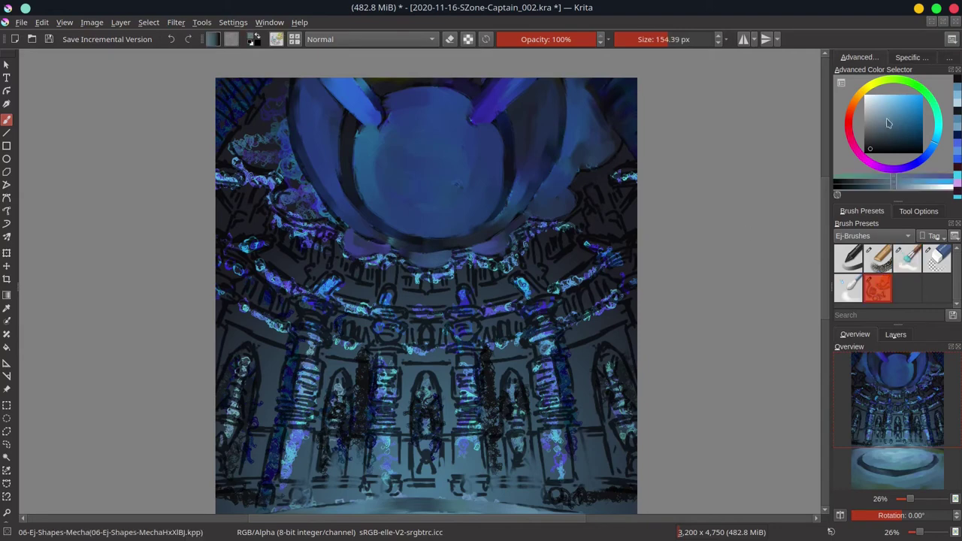
pyautogui.moveTo(591, 219)
pyautogui.mouseDown()
pyautogui.moveTo(593, 187)
pyautogui.moveTo(598, 226)
pyautogui.mouseUp()
pyautogui.click(950, 58)
pyautogui.click(870, 83)
pyautogui.moveTo(613, 213); pyautogui.dragTo(622, 209)
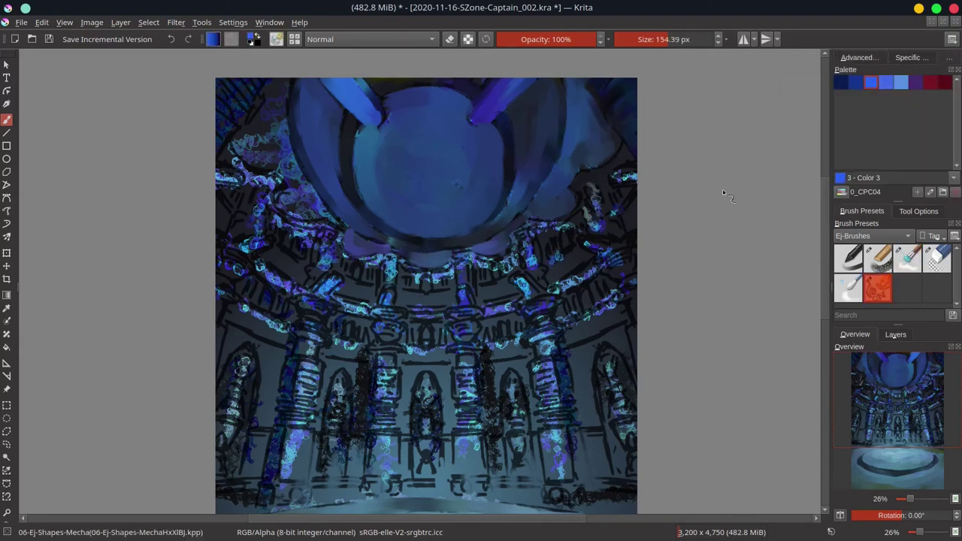
# Return to the textured soft blender, smooth the ceiling's upper left corner and save the painting
pyautogui.press('/')
pyautogui.moveTo(258, 99)
pyautogui.mouseDown()
pyautogui.moveTo(230, 128)
pyautogui.moveTo(253, 139)
pyautogui.moveTo(277, 107)
pyautogui.mouseUp()
pyautogui.press(']')
pyautogui.hotkey('ctrl', 's')
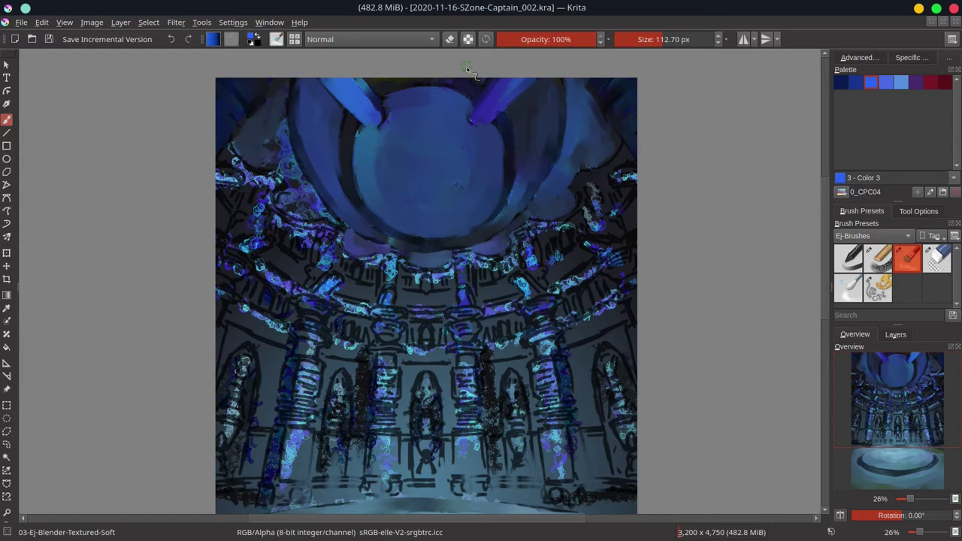
# Blend the textured marks on the ceiling and upper gallery left of the disc, and save the painting
pyautogui.moveTo(278, 142)
pyautogui.mouseDown()
pyautogui.moveTo(283, 82)
pyautogui.moveTo(274, 158)
pyautogui.moveTo(281, 135)
pyautogui.moveTo(293, 198)
pyautogui.moveTo(263, 181)
pyautogui.mouseUp()
pyautogui.moveTo(218, 179)
pyautogui.mouseDown()
pyautogui.moveTo(234, 208)
pyautogui.moveTo(253, 215)
pyautogui.moveTo(293, 199)
pyautogui.moveTo(281, 188)
pyautogui.moveTo(318, 200)
pyautogui.moveTo(266, 239)
pyautogui.moveTo(240, 241)
pyautogui.moveTo(259, 263)
pyautogui.moveTo(291, 272)
pyautogui.moveTo(336, 225)
pyautogui.moveTo(343, 268)
pyautogui.mouseUp()
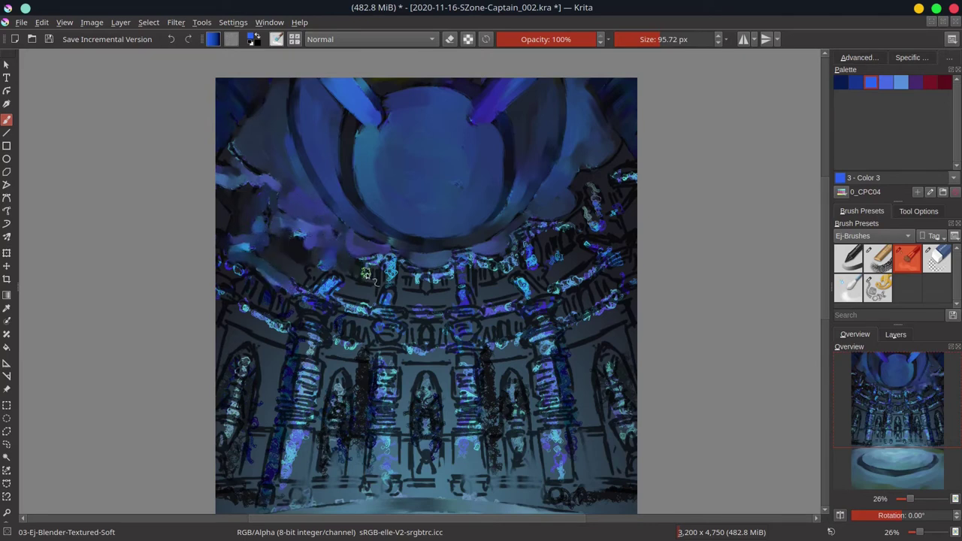
pyautogui.hotkey('ctrl', 's')
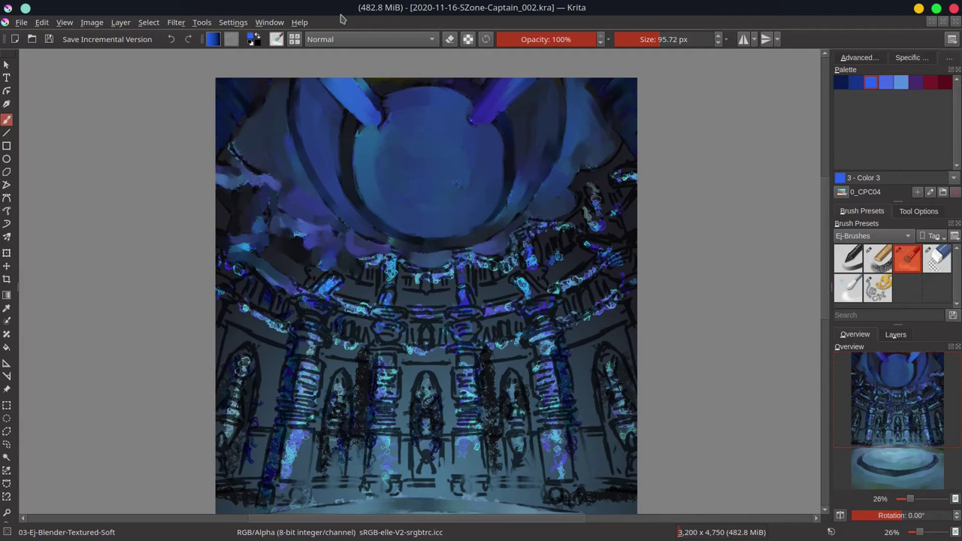
# Blend the ledge beneath the ceiling disc from the centre towards the right side with a smaller blender brush
pyautogui.keyDown('shift'); pyautogui.moveTo(376, 274); pyautogui.dragTo(373, 274); pyautogui.keyUp('shift')
pyautogui.moveTo(368, 263)
pyautogui.mouseDown()
pyautogui.moveTo(380, 259)
pyautogui.moveTo(361, 250)
pyautogui.moveTo(391, 282)
pyautogui.mouseUp()
pyautogui.moveTo(405, 264)
pyautogui.mouseDown()
pyautogui.moveTo(433, 275)
pyautogui.moveTo(429, 265)
pyautogui.moveTo(577, 216)
pyautogui.moveTo(603, 178)
pyautogui.moveTo(587, 179)
pyautogui.moveTo(620, 159)
pyautogui.mouseUp()
# Add blue mecha shapes to the upper gallery right of the disc and soften them with the textured blender
pyautogui.press('/')
pyautogui.moveTo(521, 228); pyautogui.dragTo(532, 231)
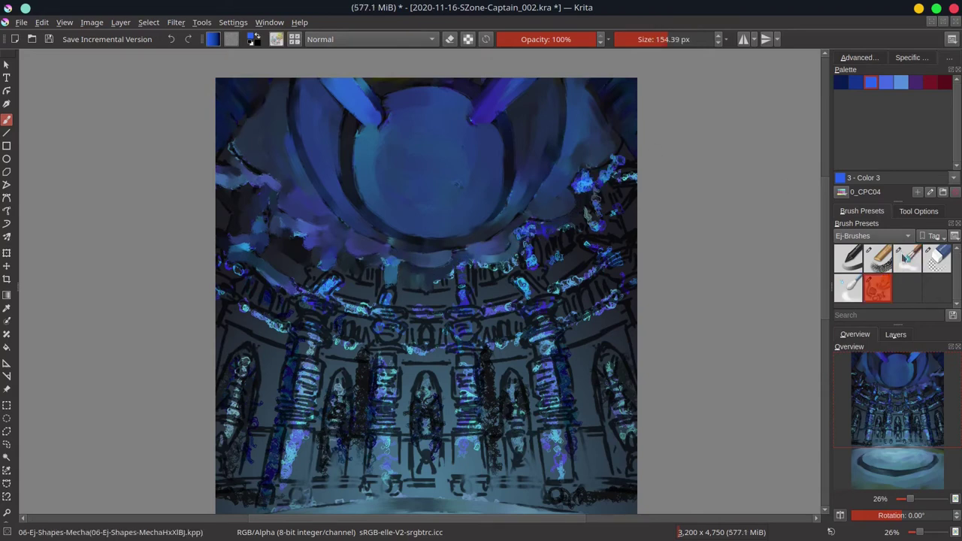
pyautogui.press('/')
pyautogui.moveTo(579, 184)
pyautogui.mouseDown()
pyautogui.moveTo(636, 180)
pyautogui.moveTo(604, 172)
pyautogui.moveTo(595, 202)
pyautogui.moveTo(599, 186)
pyautogui.moveTo(599, 251)
pyautogui.moveTo(621, 240)
pyautogui.moveTo(550, 260)
pyautogui.moveTo(524, 229)
pyautogui.mouseUp()
# Blend the upper gallery's brackets and short columns from the left side across the centre to the right
pyautogui.moveTo(335, 277)
pyautogui.mouseDown()
pyautogui.moveTo(324, 286)
pyautogui.moveTo(336, 278)
pyautogui.mouseUp()
pyautogui.moveTo(254, 242); pyautogui.dragTo(226, 246)
pyautogui.moveTo(359, 270); pyautogui.dragTo(338, 288)
pyautogui.moveTo(389, 263); pyautogui.dragTo(388, 307)
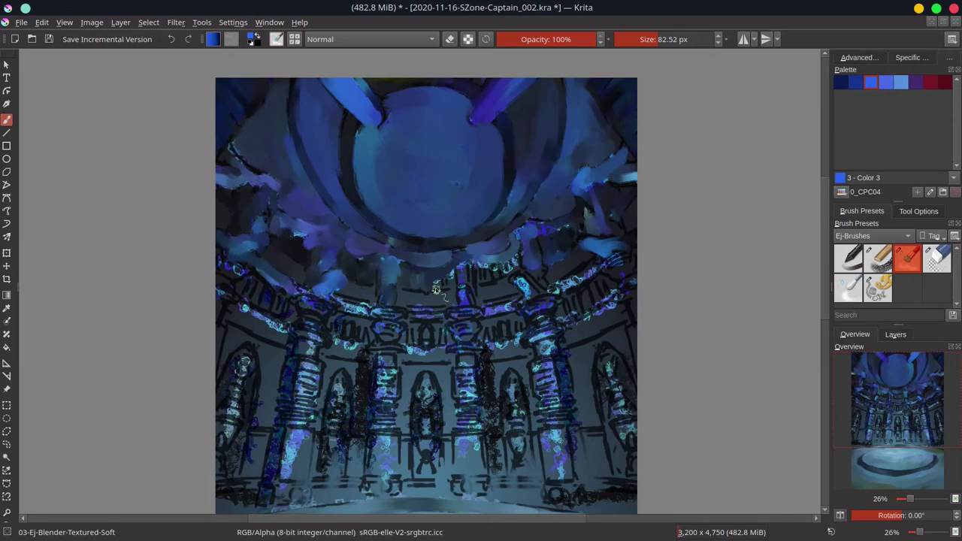
pyautogui.moveTo(436, 284); pyautogui.dragTo(454, 273)
pyautogui.moveTo(461, 266); pyautogui.dragTo(464, 304)
pyautogui.moveTo(477, 313)
pyautogui.mouseDown()
pyautogui.moveTo(397, 312)
pyautogui.moveTo(380, 323)
pyautogui.moveTo(369, 307)
pyautogui.moveTo(494, 303)
pyautogui.moveTo(498, 274)
pyautogui.moveTo(473, 297)
pyautogui.moveTo(540, 285)
pyautogui.mouseUp()
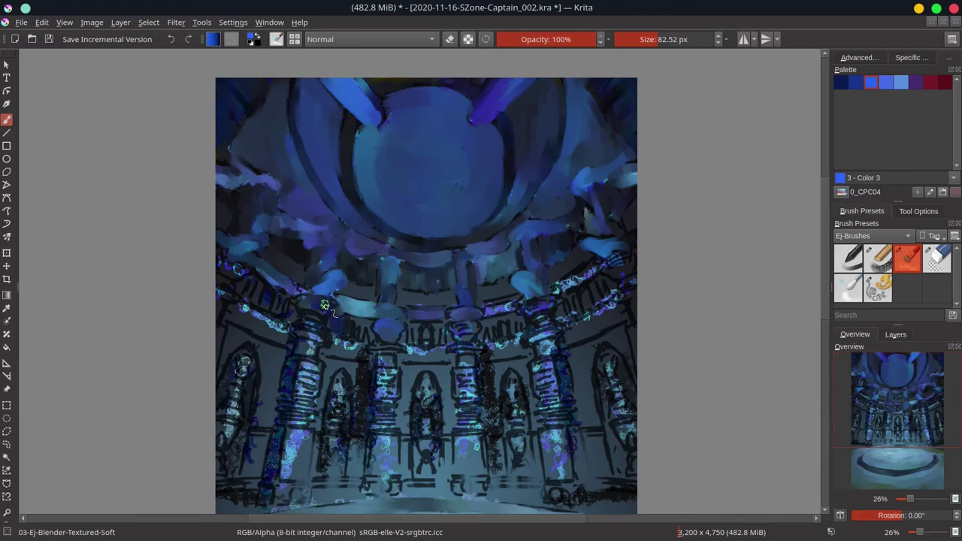
# Blend the lower cornice band above the tall pillars from the left edge across to the right side
pyautogui.scroll(-2, 256, 245)
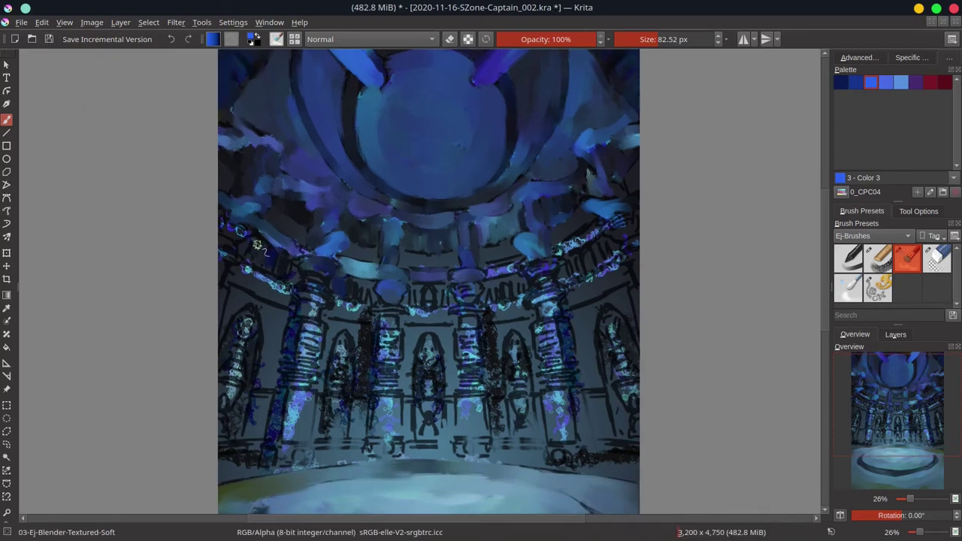
pyautogui.moveTo(235, 229)
pyautogui.mouseDown()
pyautogui.moveTo(295, 251)
pyautogui.moveTo(275, 283)
pyautogui.moveTo(292, 291)
pyautogui.mouseUp()
pyautogui.moveTo(221, 252); pyautogui.dragTo(236, 260)
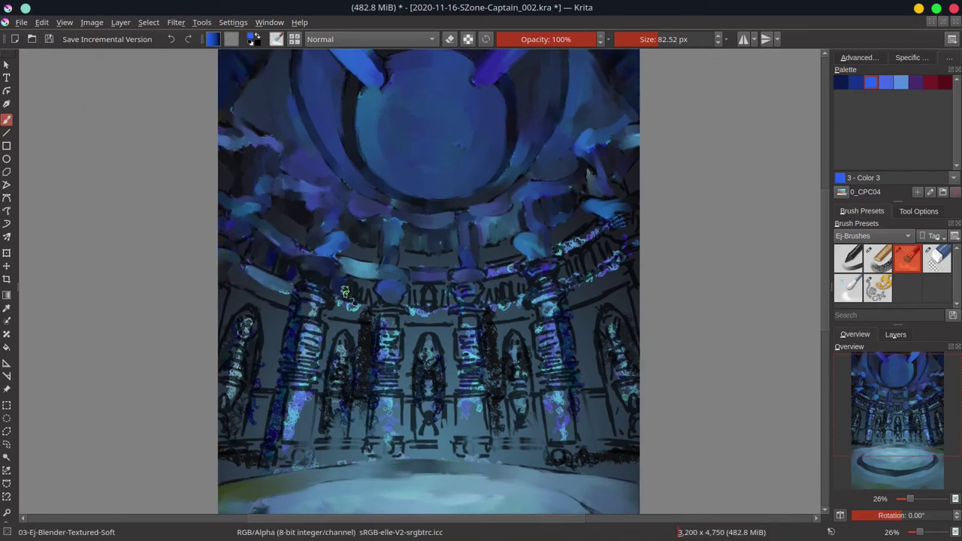
pyautogui.moveTo(345, 293)
pyautogui.mouseDown()
pyautogui.moveTo(429, 290)
pyautogui.moveTo(433, 299)
pyautogui.moveTo(480, 289)
pyautogui.moveTo(504, 298)
pyautogui.moveTo(523, 289)
pyautogui.moveTo(507, 266)
pyautogui.moveTo(523, 240)
pyautogui.moveTo(454, 254)
pyautogui.moveTo(561, 263)
pyautogui.mouseUp()
pyautogui.moveTo(558, 252)
pyautogui.mouseDown()
pyautogui.moveTo(622, 221)
pyautogui.moveTo(584, 179)
pyautogui.moveTo(637, 190)
pyautogui.moveTo(564, 228)
pyautogui.moveTo(532, 292)
pyautogui.moveTo(563, 297)
pyautogui.moveTo(548, 308)
pyautogui.moveTo(571, 314)
pyautogui.moveTo(503, 307)
pyautogui.mouseUp()
pyautogui.moveTo(564, 282)
pyautogui.mouseDown()
pyautogui.moveTo(612, 259)
pyautogui.moveTo(595, 244)
pyautogui.moveTo(564, 265)
pyautogui.mouseUp()
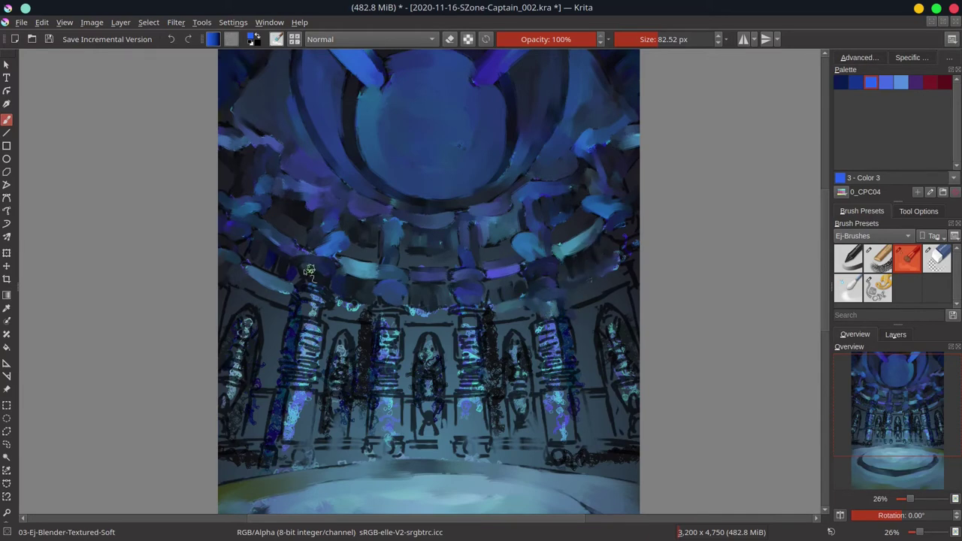
# Show the Group 1 figures over the background to check the whole picture, and save the painting
pyautogui.click(896, 335)
pyautogui.click(839, 413)
pyautogui.click(858, 336)
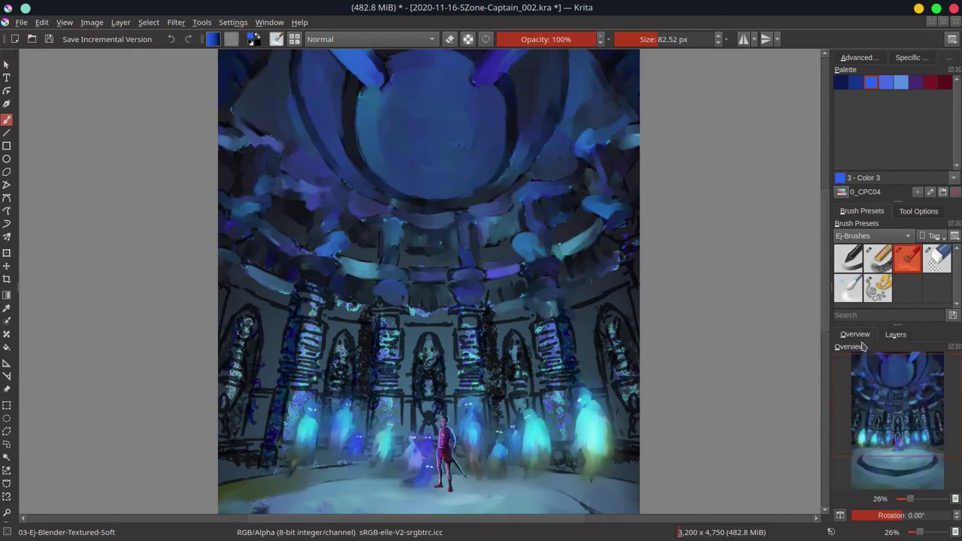
pyautogui.scroll(-2, 666, 323)
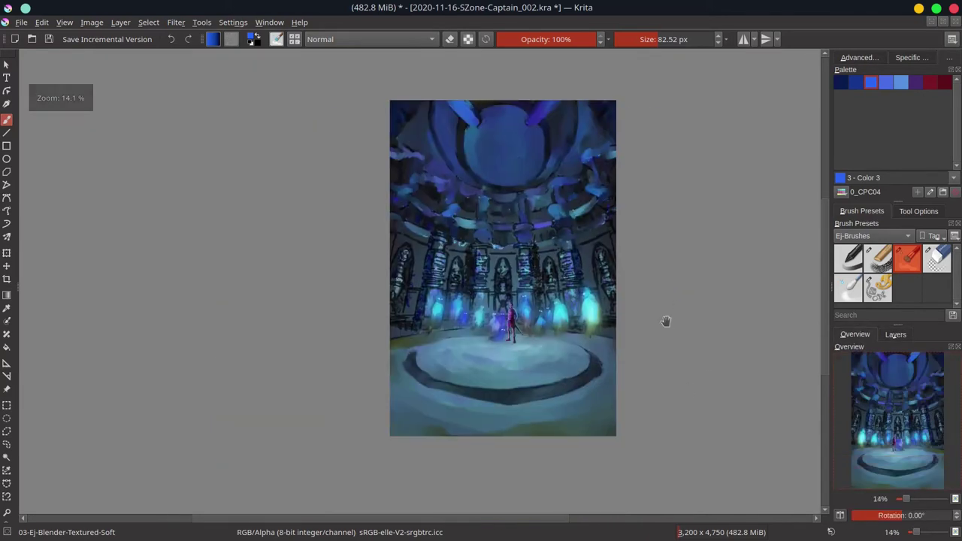
pyautogui.hotkey('ctrl', 's')
# Mirror the canvas view and hide the Group 1 figures
pyautogui.click(895, 335)
pyautogui.click(868, 336)
pyautogui.press('m')
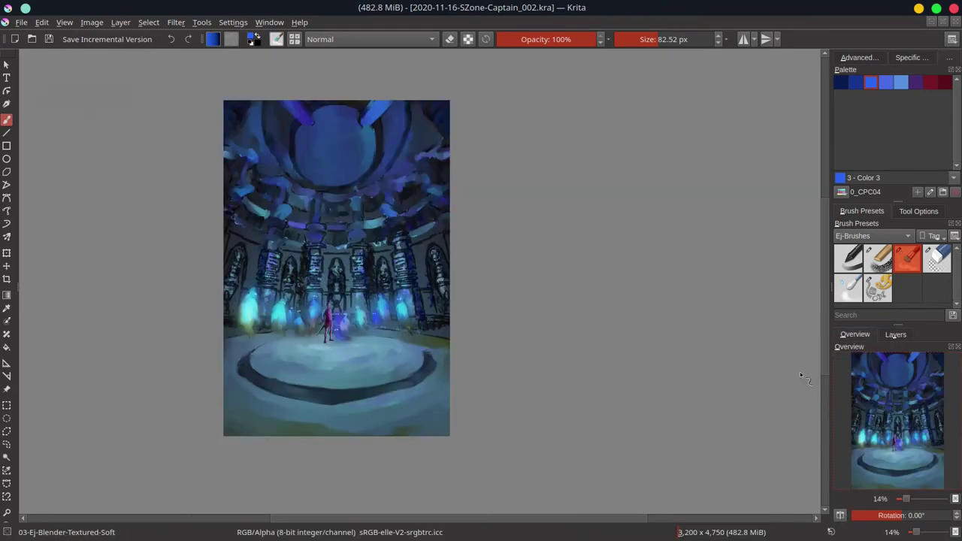
pyautogui.click(895, 336)
pyautogui.click(839, 413)
# Blend the tall left pillar from its capital to its base, together with the arched niche and wall beside it
pyautogui.scroll(2, 368, 266)
pyautogui.moveTo(366, 265); pyautogui.dragTo(489, 276)
pyautogui.moveTo(470, 238); pyautogui.dragTo(498, 246)
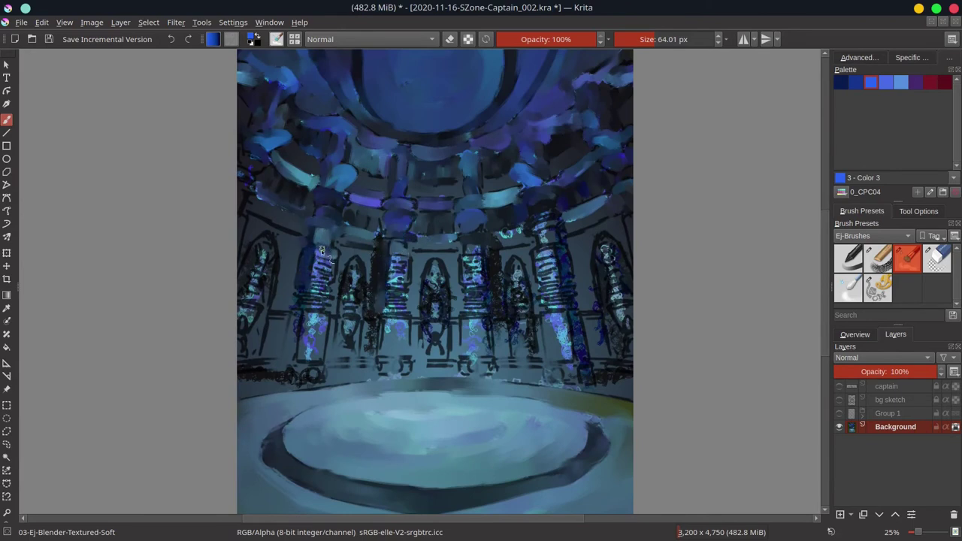
pyautogui.moveTo(322, 251)
pyautogui.mouseDown()
pyautogui.moveTo(325, 287)
pyautogui.moveTo(302, 306)
pyautogui.moveTo(304, 352)
pyautogui.mouseUp()
pyautogui.moveTo(320, 335); pyautogui.dragTo(307, 368)
pyautogui.moveTo(319, 376)
pyautogui.mouseDown()
pyautogui.moveTo(266, 366)
pyautogui.moveTo(244, 316)
pyautogui.moveTo(257, 301)
pyautogui.moveTo(262, 241)
pyautogui.moveTo(242, 256)
pyautogui.moveTo(241, 143)
pyautogui.mouseUp()
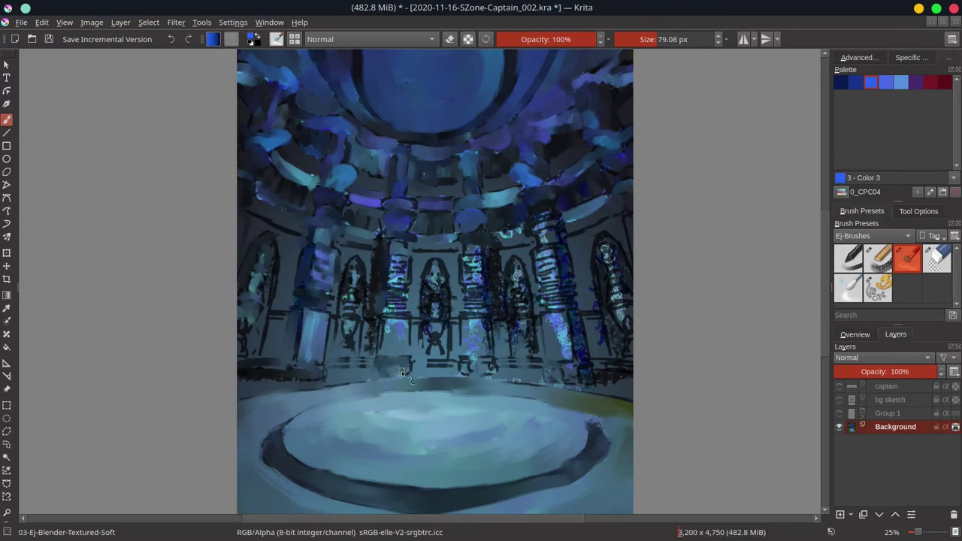
# Blend the second pillar from the left, the arched niche next to it and the adjoining wall details
pyautogui.moveTo(393, 353)
pyautogui.mouseDown()
pyautogui.moveTo(404, 310)
pyautogui.moveTo(390, 289)
pyautogui.moveTo(395, 262)
pyautogui.moveTo(360, 289)
pyautogui.moveTo(345, 263)
pyautogui.mouseUp()
pyautogui.moveTo(256, 219); pyautogui.dragTo(299, 237)
pyautogui.moveTo(379, 236)
pyautogui.mouseDown()
pyautogui.moveTo(433, 245)
pyautogui.moveTo(421, 247)
pyautogui.moveTo(446, 296)
pyautogui.moveTo(424, 309)
pyautogui.moveTo(416, 329)
pyautogui.moveTo(353, 323)
pyautogui.mouseUp()
pyautogui.moveTo(338, 364); pyautogui.dragTo(364, 364)
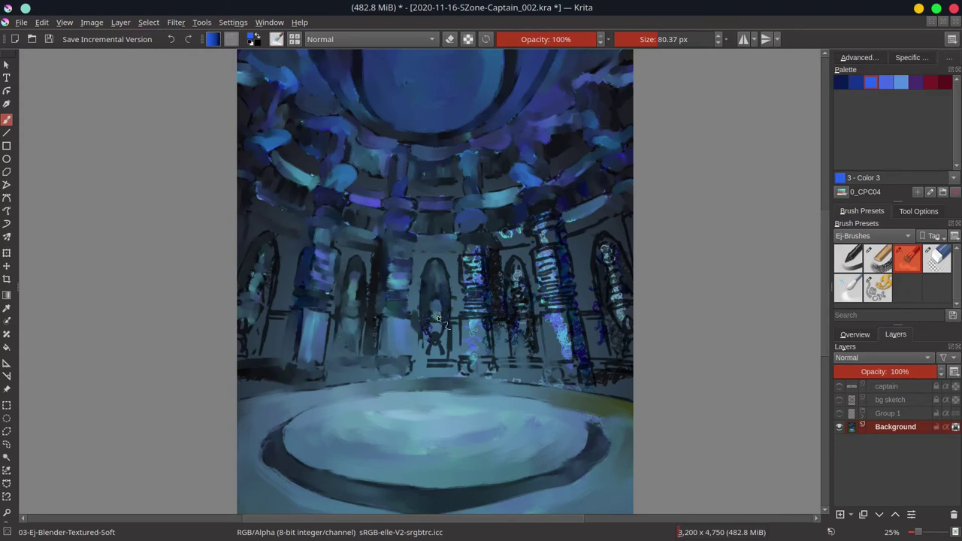
pyautogui.moveTo(329, 317); pyautogui.dragTo(327, 361)
# Display the canvas overview and blend the base of the central niche and the pillar right of it
pyautogui.click(854, 334)
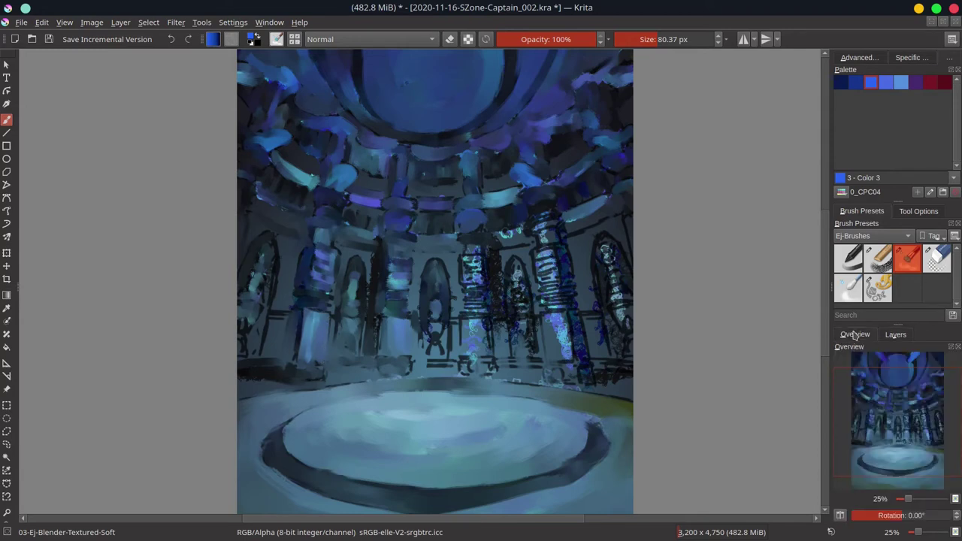
pyautogui.moveTo(432, 334)
pyautogui.mouseDown()
pyautogui.moveTo(455, 322)
pyautogui.moveTo(436, 352)
pyautogui.moveTo(444, 360)
pyautogui.mouseUp()
pyautogui.moveTo(467, 263)
pyautogui.mouseDown()
pyautogui.moveTo(522, 230)
pyautogui.moveTo(491, 272)
pyautogui.moveTo(473, 277)
pyautogui.moveTo(463, 256)
pyautogui.moveTo(486, 323)
pyautogui.moveTo(473, 316)
pyautogui.moveTo(477, 371)
pyautogui.moveTo(399, 376)
pyautogui.mouseUp()
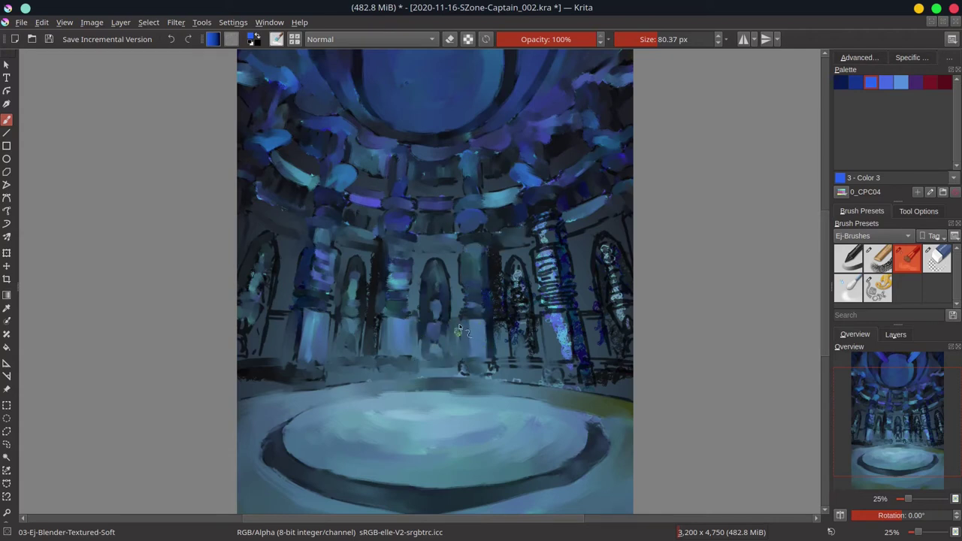
# Blend the niche right of centre, the tall rightmost pillar and the arch at the canvas's right edge
pyautogui.moveTo(495, 271)
pyautogui.mouseDown()
pyautogui.moveTo(526, 301)
pyautogui.moveTo(529, 336)
pyautogui.moveTo(462, 369)
pyautogui.mouseUp()
pyautogui.moveTo(380, 338); pyautogui.dragTo(370, 262)
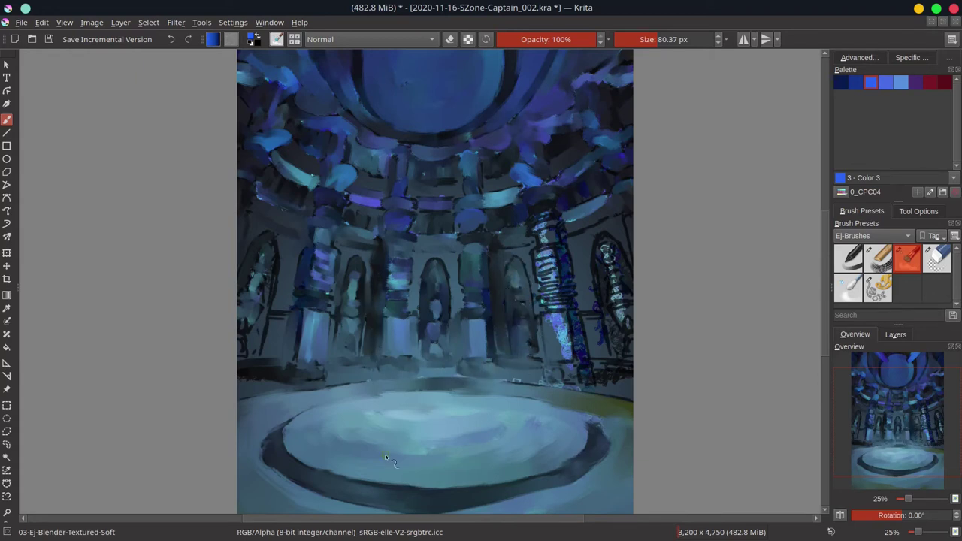
pyautogui.moveTo(539, 218)
pyautogui.mouseDown()
pyautogui.moveTo(571, 241)
pyautogui.moveTo(537, 256)
pyautogui.moveTo(538, 269)
pyautogui.moveTo(559, 283)
pyautogui.moveTo(543, 278)
pyautogui.moveTo(540, 200)
pyautogui.moveTo(535, 283)
pyautogui.moveTo(562, 303)
pyautogui.moveTo(562, 320)
pyautogui.moveTo(549, 329)
pyautogui.moveTo(556, 346)
pyautogui.moveTo(519, 378)
pyautogui.moveTo(576, 323)
pyautogui.moveTo(586, 380)
pyautogui.moveTo(624, 365)
pyautogui.moveTo(583, 311)
pyautogui.moveTo(607, 248)
pyautogui.moveTo(574, 235)
pyautogui.moveTo(575, 207)
pyautogui.moveTo(633, 343)
pyautogui.mouseUp()
pyautogui.press(']')
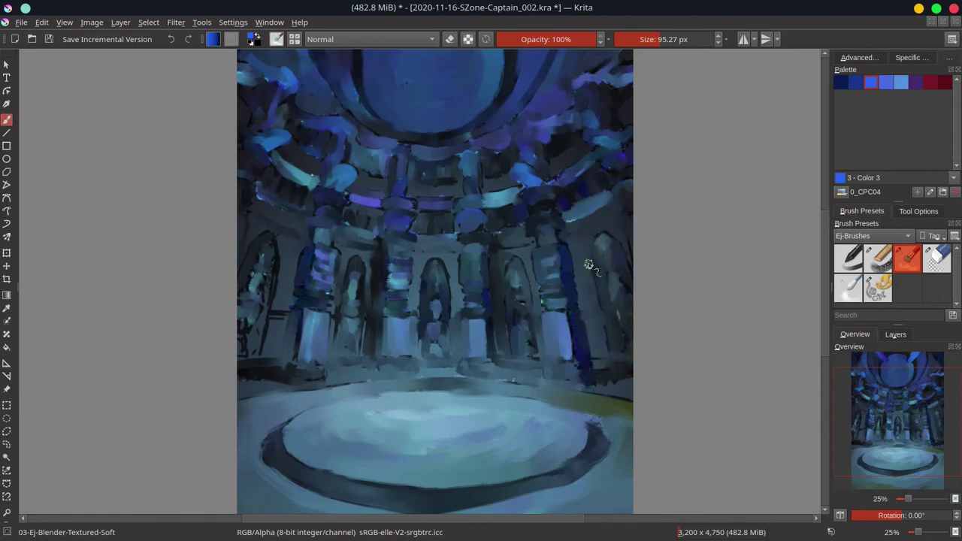
# Show the Group 1 figures over the whole painting and save the file
pyautogui.scroll(-2, 587, 264)
pyautogui.click(896, 334)
pyautogui.click(856, 335)
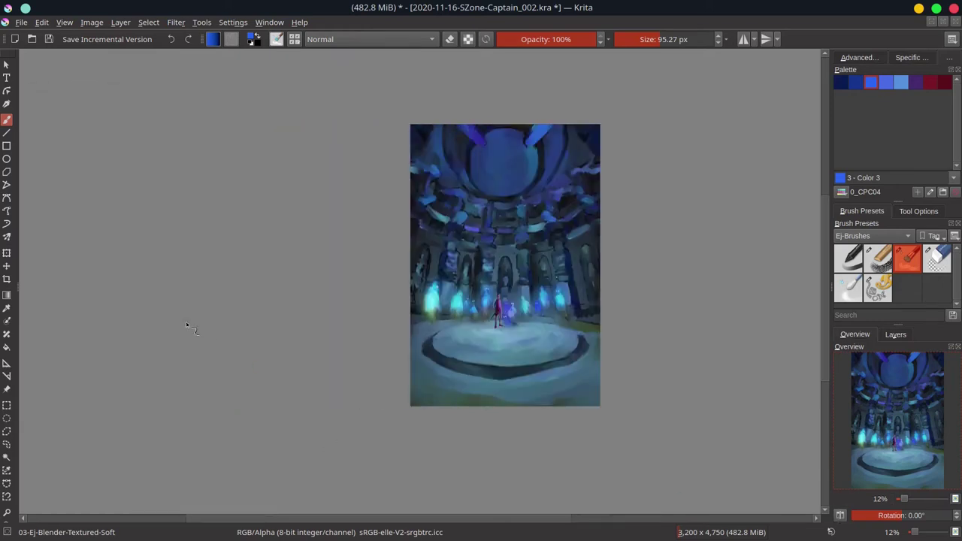
pyautogui.hotkey('ctrl', 's')
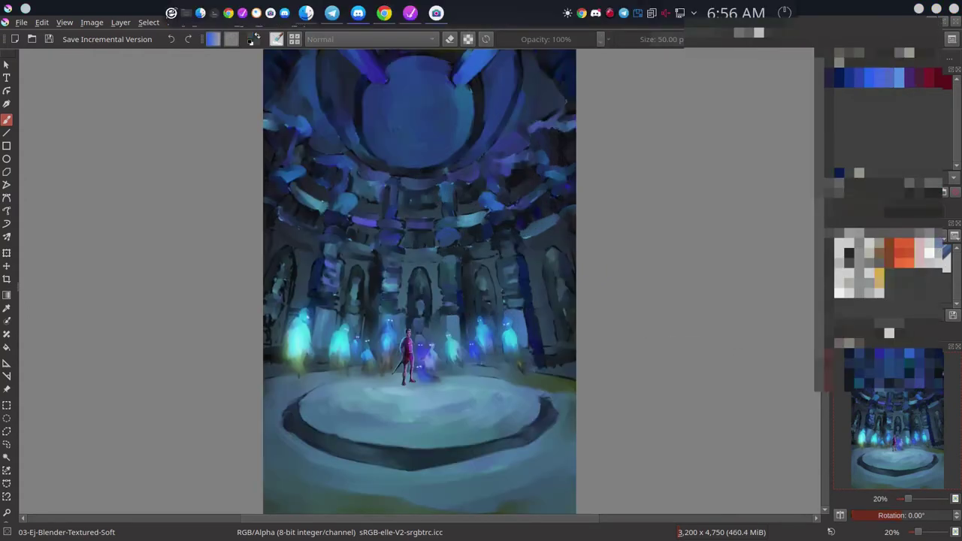
pyautogui.click(694, 14)
pyautogui.click(657, 62)
pyautogui.click(553, 61)
pyautogui.click(555, 104)
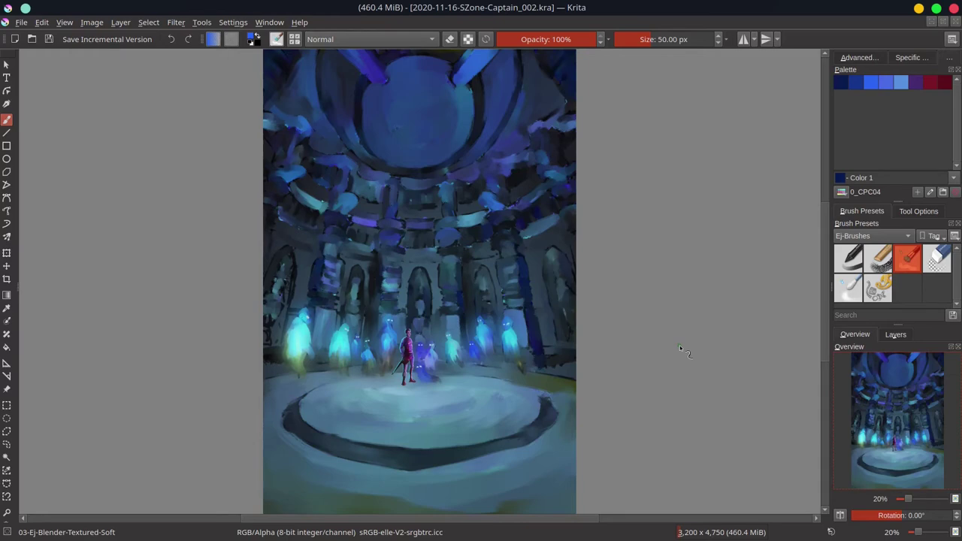
# Hide the Background and Group 1 layers and show only the bg sketch line art
pyautogui.click(895, 335)
pyautogui.click(840, 427)
pyautogui.click(839, 413)
pyautogui.click(840, 400)
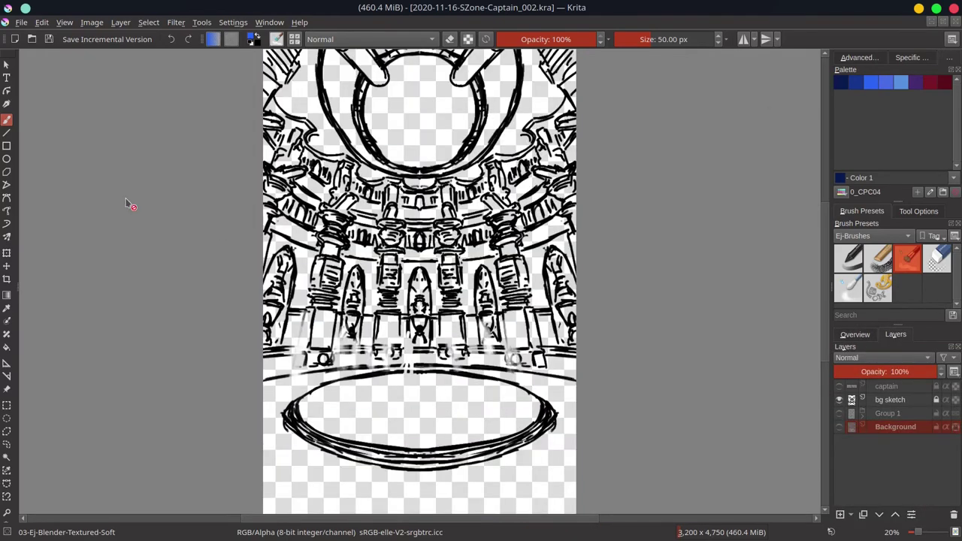
# Export the line art as the JPEG image 2020-11-16-SZone-Captain-ref2.jpg
pyautogui.click(21, 22)
pyautogui.click(73, 145)
pyautogui.click(510, 355)
pyautogui.click(483, 340)
pyautogui.moveTo(462, 336); pyautogui.dragTo(479, 336)
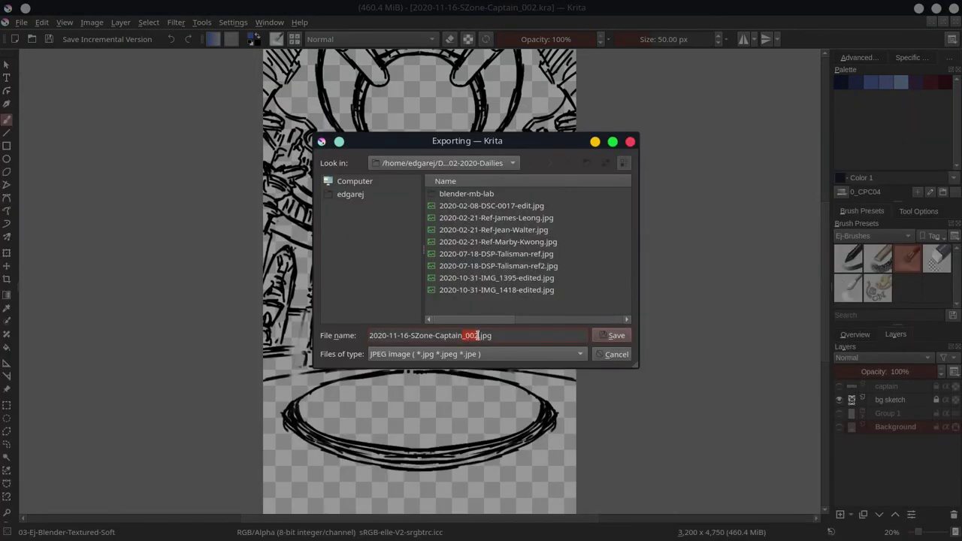
pyautogui.write('-ref2')
pyautogui.click(608, 338)
pyautogui.click(570, 371)
# Hide the bg sketch layer and show Group 1 and the Background again
pyautogui.click(840, 400)
pyautogui.click(840, 413)
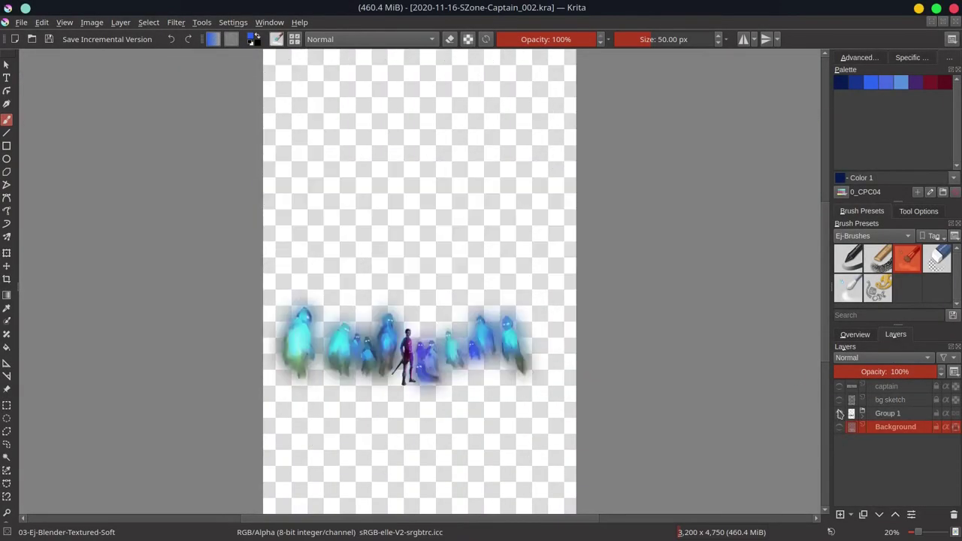
pyautogui.click(840, 428)
# Restore the painting to a floating document window, place it in the workspace's right half and resize it
pyautogui.click(944, 21)
pyautogui.moveTo(85, 60); pyautogui.dragTo(412, 69)
pyautogui.moveTo(479, 173); pyautogui.dragTo(820, 516)
pyautogui.scroll(-1, 406, 307)
# Open the exported line art 2020-11-16-SZone-Captain-ref2.jpg from the archived art projects as a reference
pyautogui.hotkey('ctrl', 'o')
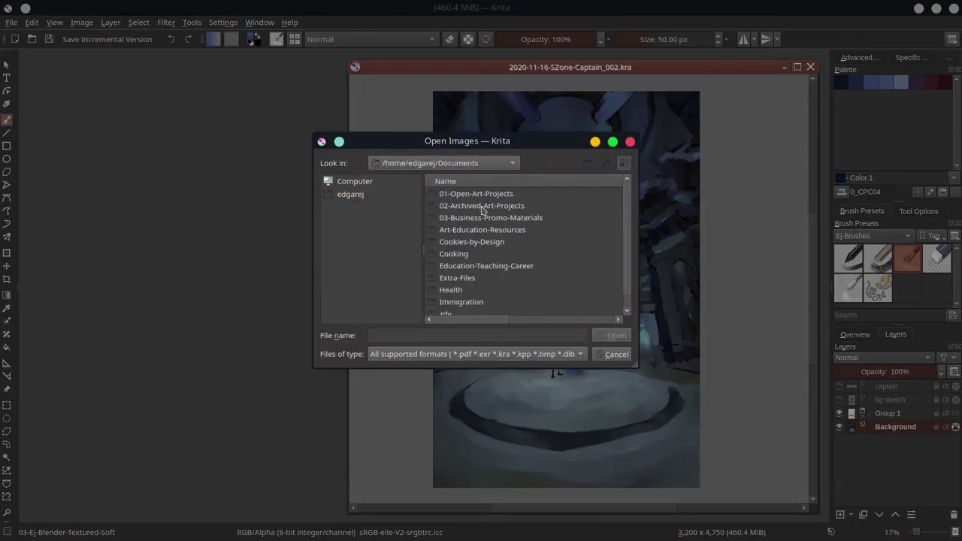
pyautogui.doubleClick(482, 206)
pyautogui.doubleClick(485, 218)
pyautogui.doubleClick(540, 310)
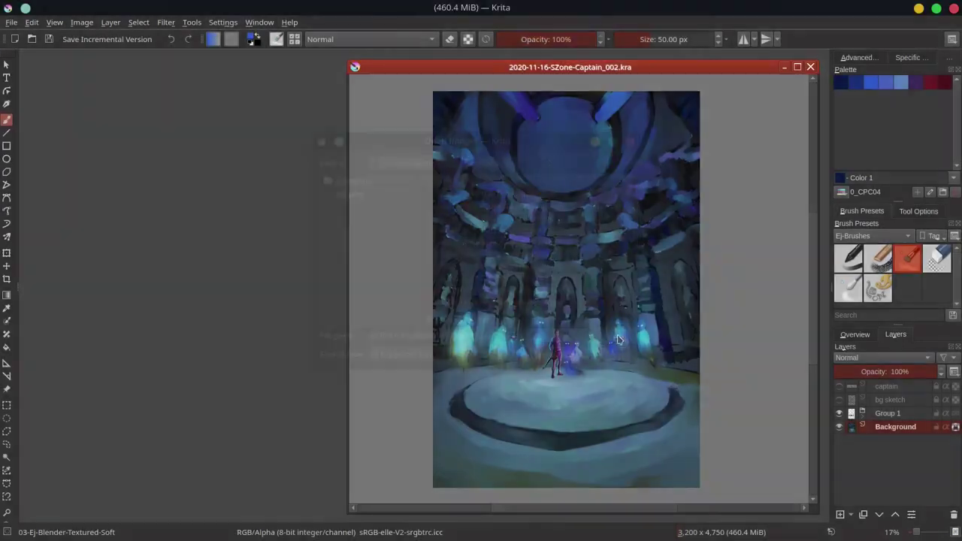
# Fit the line art reference into a window left of the painting, and make the painting the active document
pyautogui.moveTo(86, 67); pyautogui.dragTo(90, 71)
pyautogui.moveTo(160, 176); pyautogui.dragTo(341, 516)
pyautogui.scroll(-1, 266, 343)
pyautogui.click(556, 361)
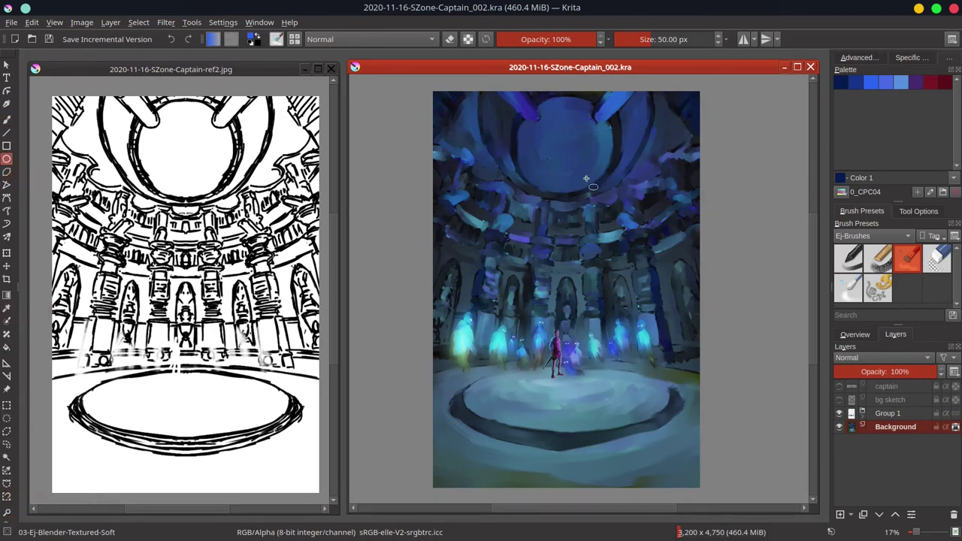
# Set a near-black blue as the painting colour, show the canvas overview and activate the Ellipse tool
pyautogui.press('p')
pyautogui.click(620, 160)
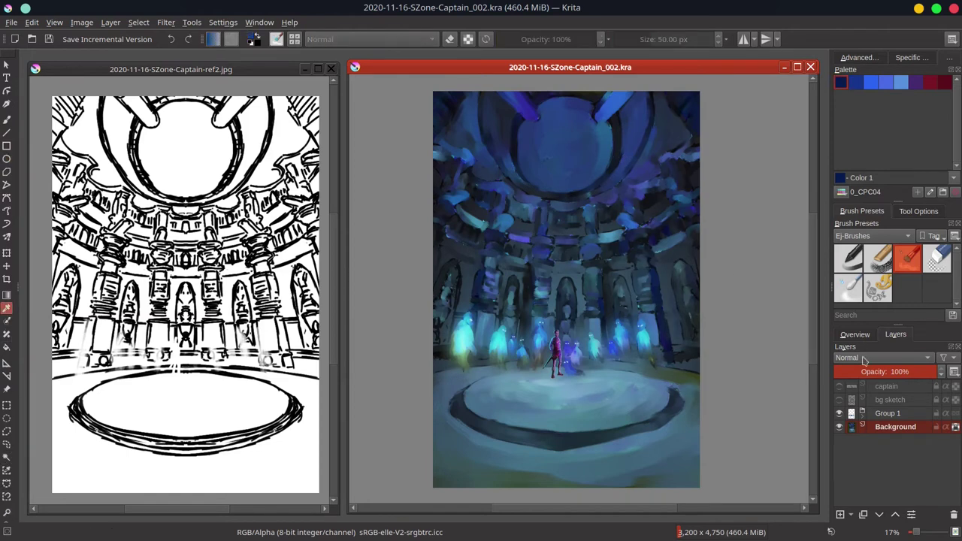
pyautogui.click(855, 335)
pyautogui.click(859, 58)
pyautogui.click(620, 160)
pyautogui.click(869, 152)
pyautogui.click(6, 159)
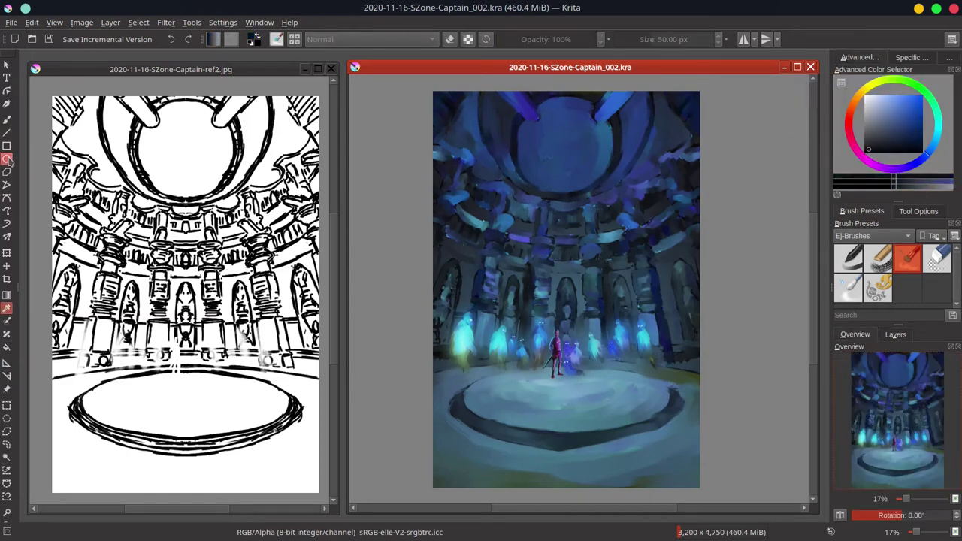
# Switch to the 01-Ej-Basic-Round brush, try an ellipse around the dome's circle on the Background layer, and undo it
pyautogui.moveTo(543, 137); pyautogui.dragTo(618, 212)
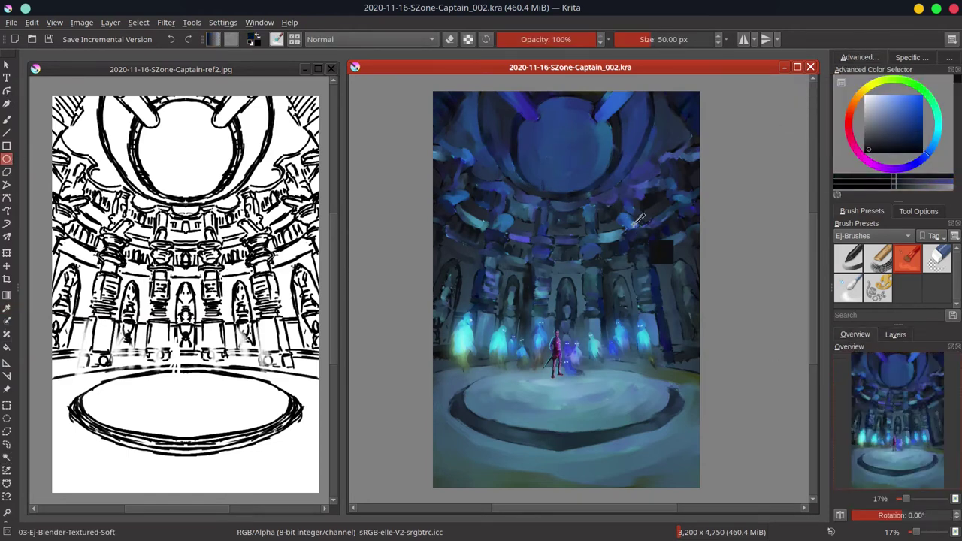
pyautogui.click(849, 259)
pyautogui.moveTo(532, 156); pyautogui.dragTo(620, 244)
pyautogui.click(901, 335)
pyautogui.hotkey('ctrl', 'z')
# Draw a near-black circle outline on a new paint layer and align it with the edge of the dome's central disc
pyautogui.click(841, 515)
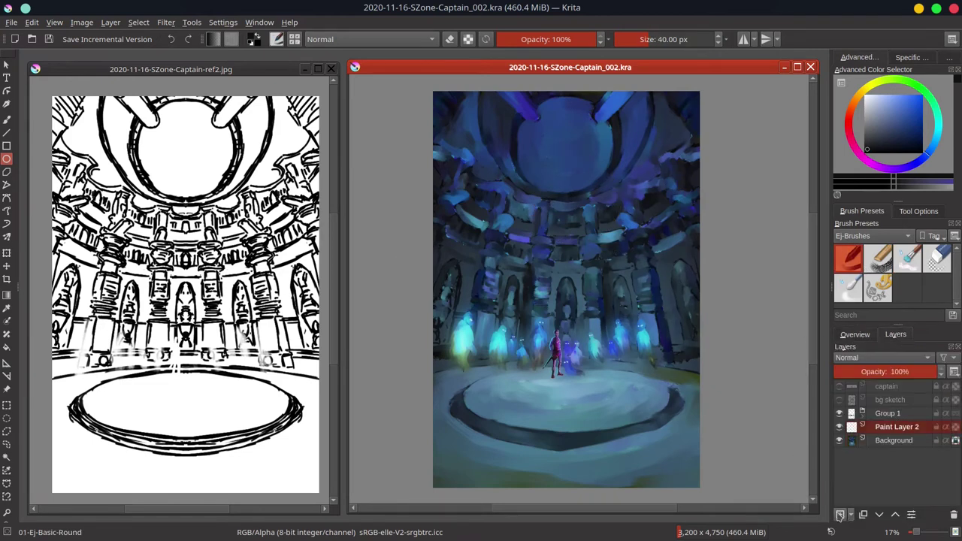
pyautogui.moveTo(545, 156); pyautogui.dragTo(631, 245)
pyautogui.press('t')
pyautogui.moveTo(587, 303); pyautogui.dragTo(565, 249)
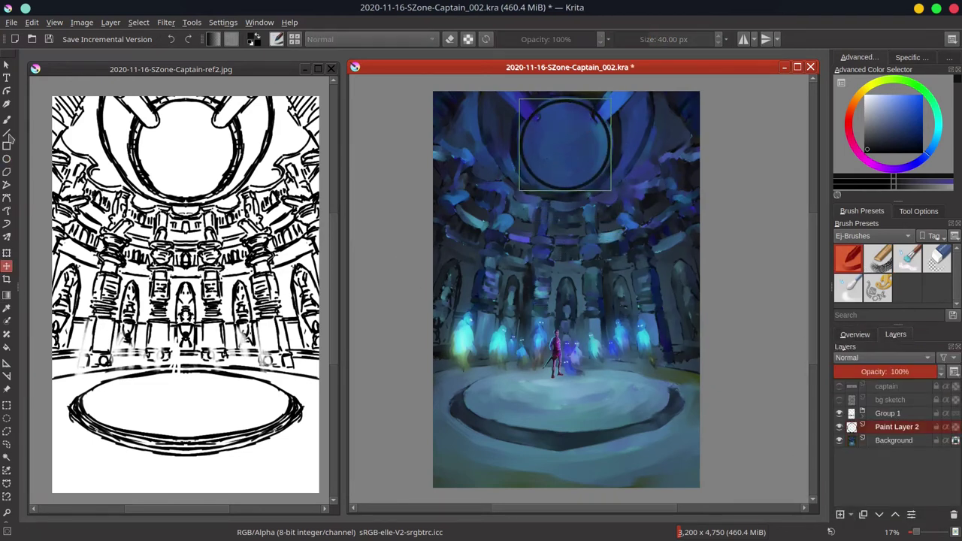
pyautogui.click(7, 252)
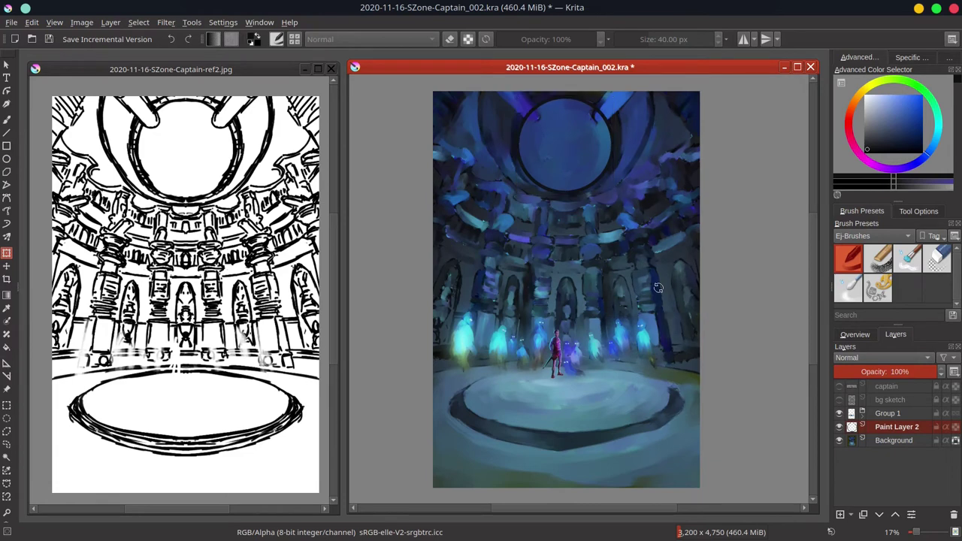
# Add another empty paint layer above the circle outline, save the painting and turn on horizontal mirror painting
pyautogui.click(841, 515)
pyautogui.hotkey('ctrl', 's')
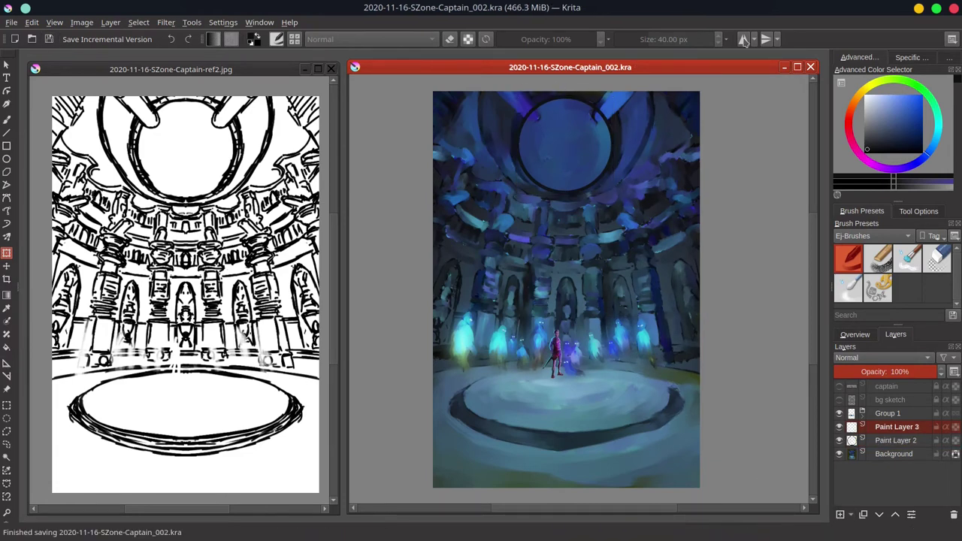
pyautogui.click(744, 39)
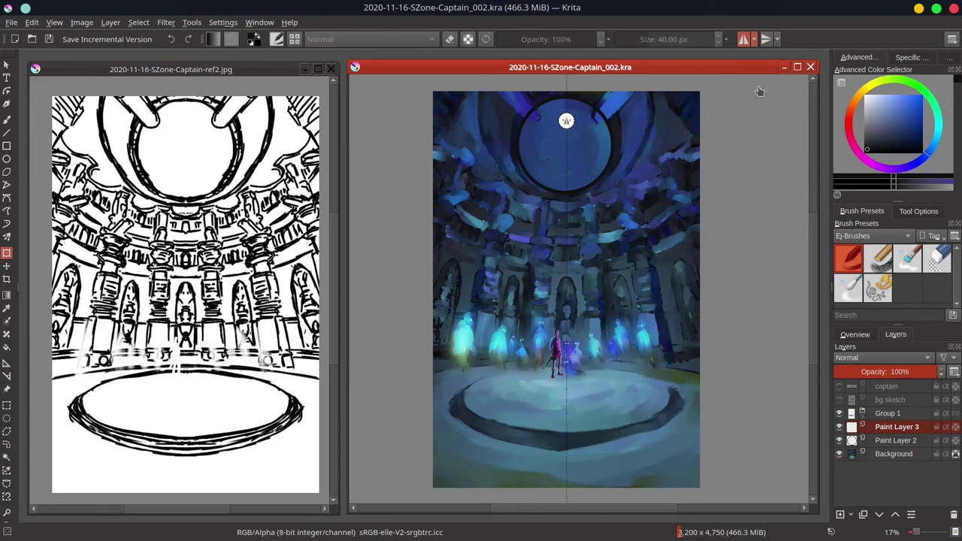
# Sample a blue from the dome's disc, return to the Background layer with 01-Ej-Basic-Round, and save an incremental version
pyautogui.press('b')
pyautogui.press('/')
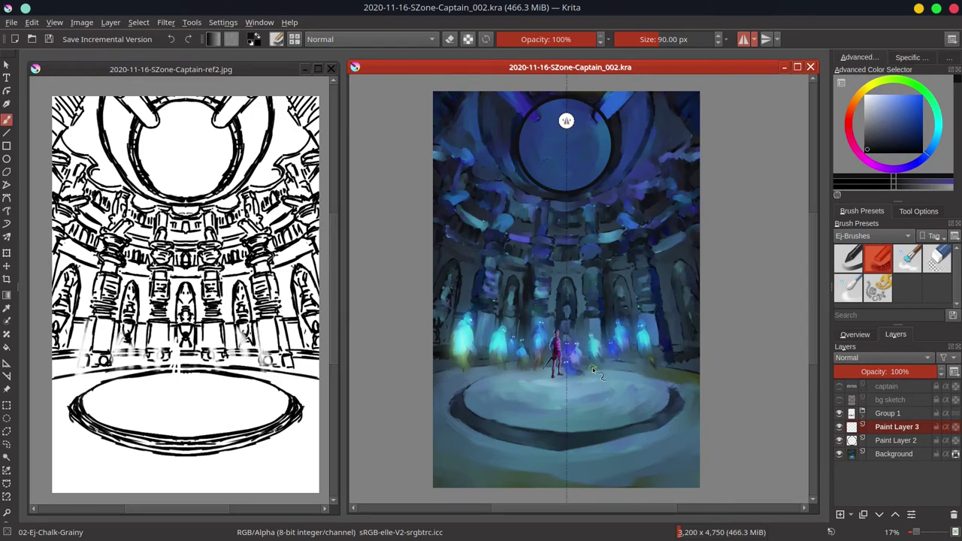
pyautogui.keyDown('ctrl'); pyautogui.click(606, 147); pyautogui.keyUp('ctrl')
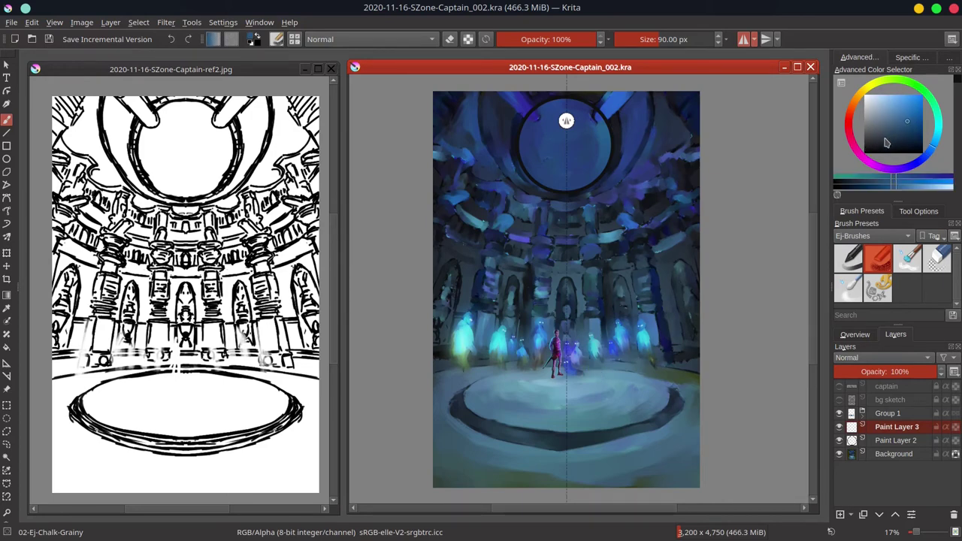
pyautogui.press('pagedown')
pyautogui.press('pagedown')
pyautogui.press('/')
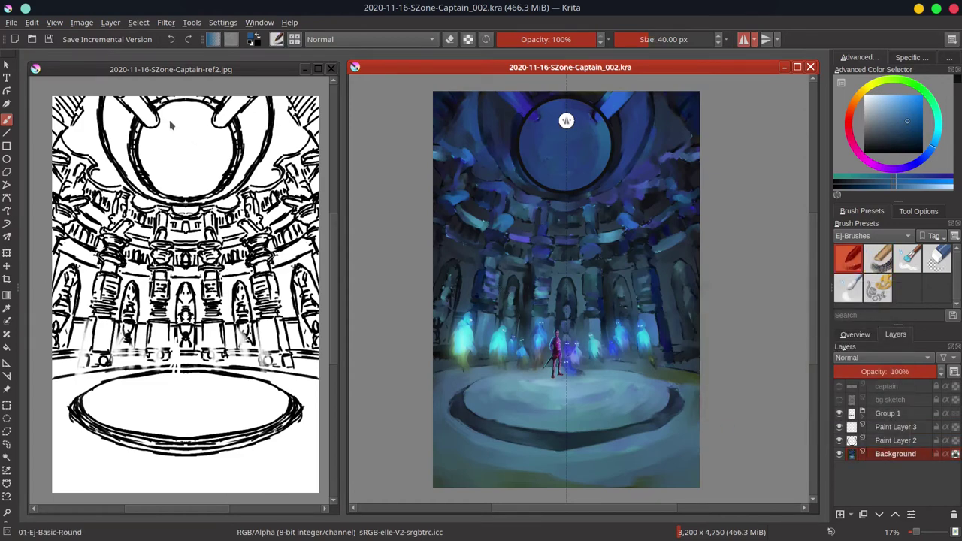
pyautogui.click(93, 39)
# Set the brush to Decrease Saturation at 41% opacity and 383.81 px, and mute the blues around the dome
pyautogui.click(368, 39)
pyautogui.click(361, 113)
pyautogui.click(538, 40)
pyautogui.click(663, 40)
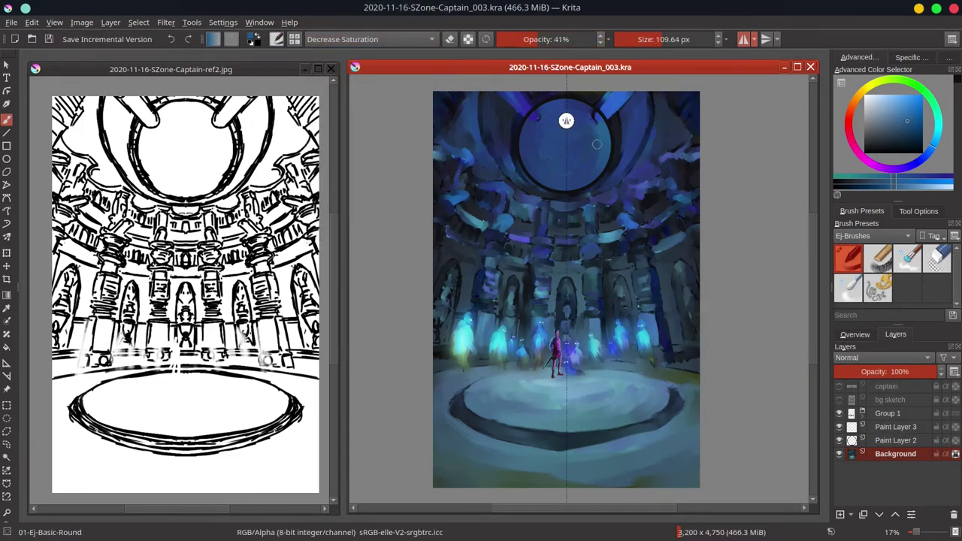
pyautogui.click(686, 40)
pyautogui.moveTo(602, 165)
pyautogui.mouseDown()
pyautogui.moveTo(601, 129)
pyautogui.moveTo(626, 92)
pyautogui.moveTo(637, 117)
pyautogui.moveTo(605, 338)
pyautogui.moveTo(648, 214)
pyautogui.moveTo(618, 156)
pyautogui.mouseUp()
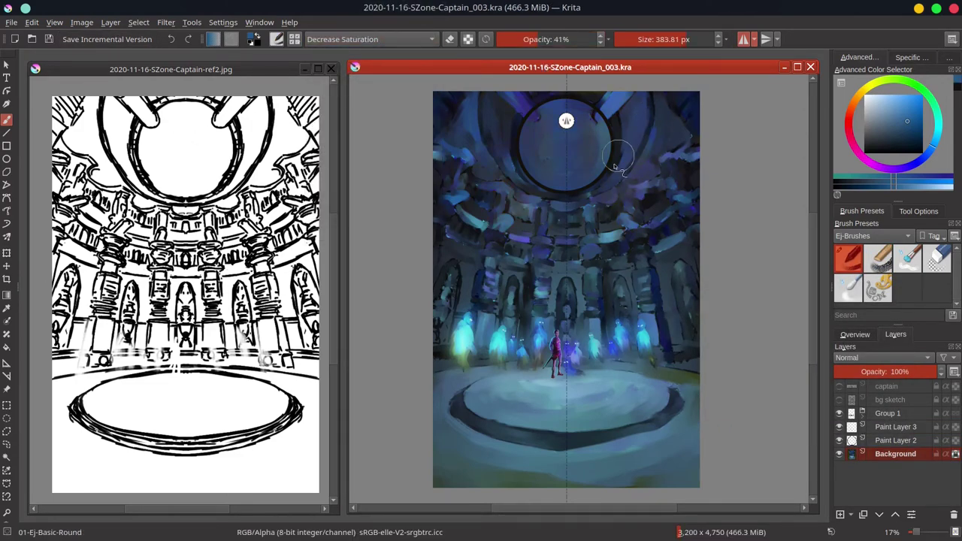
# Move the mirror axis handle lower inside the dome's disc, keeping the axis centred on the canvas
pyautogui.moveTo(567, 121); pyautogui.dragTo(576, 166)
pyautogui.click(754, 39)
pyautogui.click(760, 85)
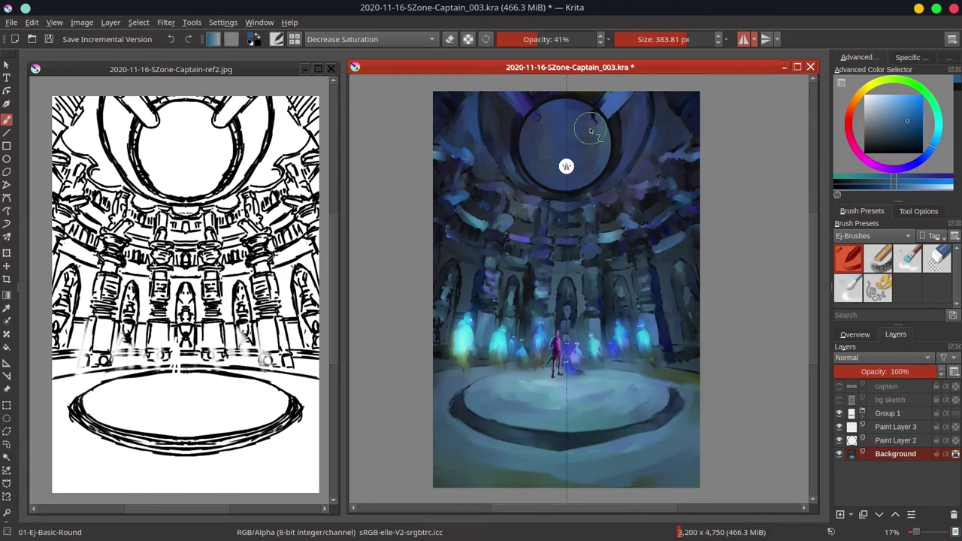
# Desaturate more of the hall around the dome using a sampled darker blue, and undo the last stroke
pyautogui.keyDown('ctrl'); pyautogui.click(585, 121); pyautogui.keyUp('ctrl')
pyautogui.moveTo(595, 133); pyautogui.dragTo(604, 112)
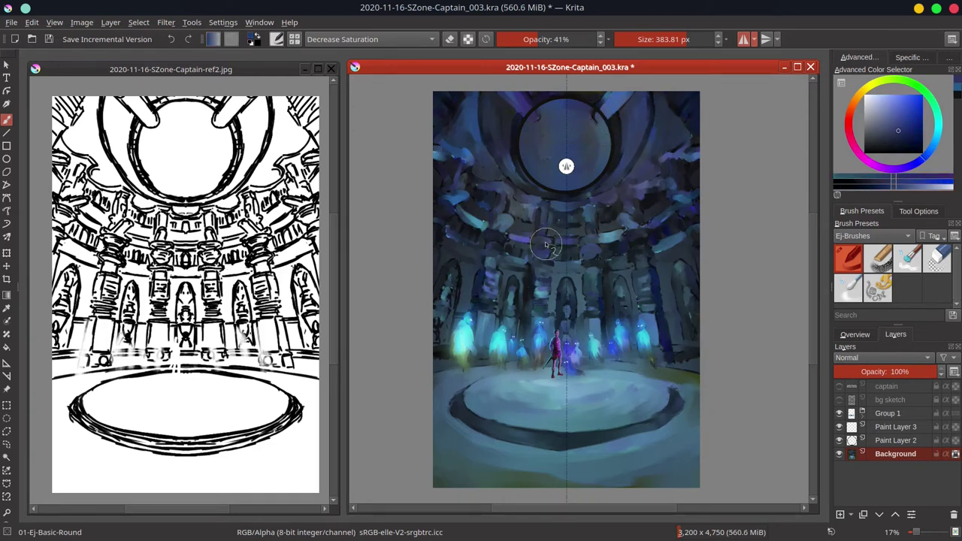
pyautogui.hotkey('ctrl', 'z')
# Switch to the 02-Ej-Chalk-Grainy brush, hide the vertical mirror line and make Paint Layer 3 active
pyautogui.click(878, 258)
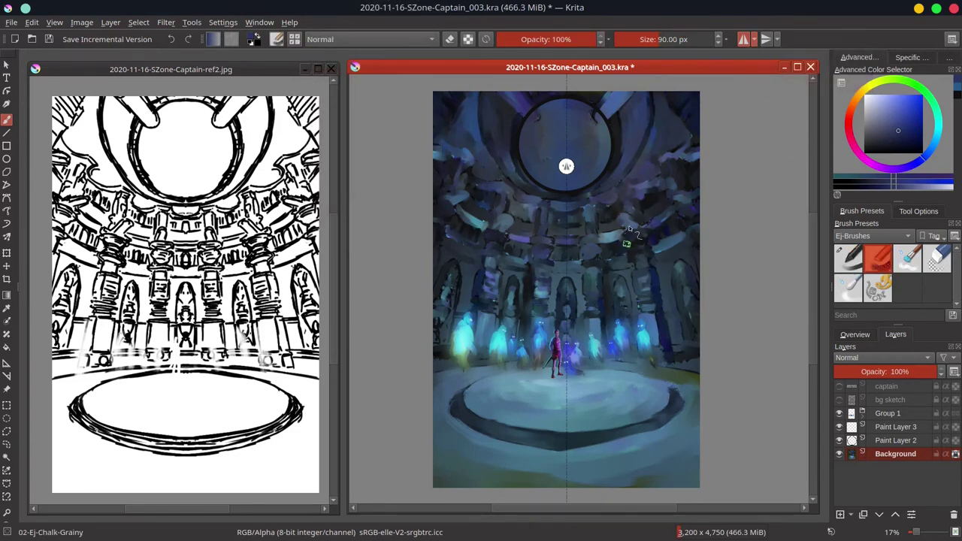
pyautogui.click(752, 39)
pyautogui.click(793, 55)
pyautogui.click(895, 427)
# Paint over the disc's lower right edge with sampled dark blues, using a brush of about 70 px
pyautogui.scroll(3, 579, 159)
pyautogui.moveTo(595, 189); pyautogui.dragTo(524, 312)
pyautogui.keyDown('ctrl'); pyautogui.click(522, 136); pyautogui.keyUp('ctrl')
pyautogui.moveTo(523, 136); pyautogui.dragTo(514, 136)
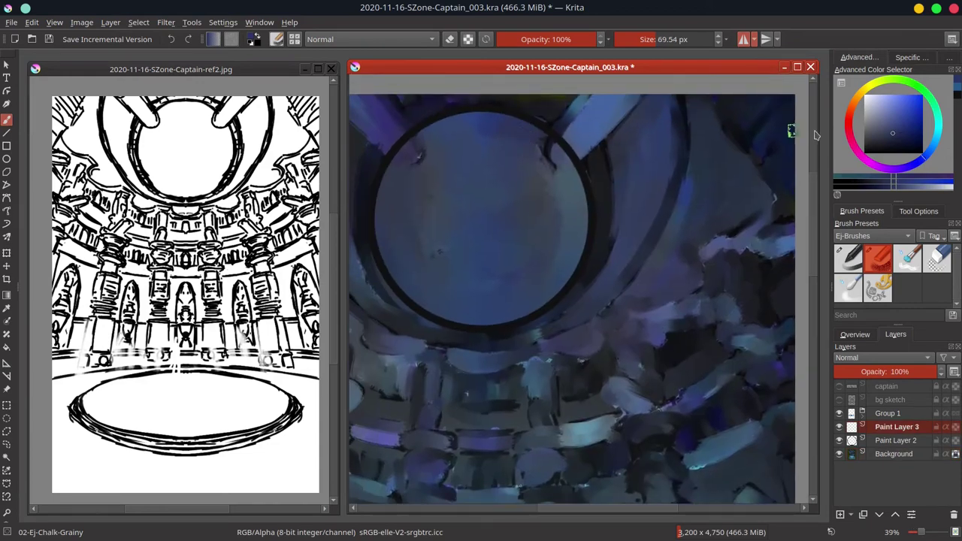
pyautogui.keyDown('ctrl'); pyautogui.click(506, 314); pyautogui.keyUp('ctrl')
pyautogui.moveTo(507, 316)
pyautogui.mouseDown()
pyautogui.moveTo(485, 324)
pyautogui.moveTo(545, 299)
pyautogui.moveTo(585, 207)
pyautogui.moveTo(579, 181)
pyautogui.mouseUp()
# Block in the mirrored diagonal beams above the disc with sampled blues, shaping their lower ends
pyautogui.keyDown('ctrl'); pyautogui.click(588, 132); pyautogui.keyUp('ctrl')
pyautogui.moveTo(591, 113); pyautogui.dragTo(593, 113)
pyautogui.moveTo(592, 101)
pyautogui.mouseDown()
pyautogui.moveTo(555, 156)
pyautogui.moveTo(570, 161)
pyautogui.mouseUp()
pyautogui.moveTo(597, 113)
pyautogui.mouseDown()
pyautogui.moveTo(561, 160)
pyautogui.moveTo(628, 101)
pyautogui.mouseUp()
pyautogui.moveTo(628, 101); pyautogui.dragTo(584, 153)
pyautogui.keyDown('ctrl'); pyautogui.click(551, 125); pyautogui.keyUp('ctrl')
pyautogui.moveTo(551, 126); pyautogui.dragTo(545, 126)
pyautogui.moveTo(558, 126)
pyautogui.mouseDown()
pyautogui.moveTo(541, 142)
pyautogui.moveTo(573, 99)
pyautogui.moveTo(551, 170)
pyautogui.moveTo(571, 141)
pyautogui.mouseUp()
pyautogui.keyDown('ctrl'); pyautogui.click(532, 154); pyautogui.keyUp('ctrl')
pyautogui.keyDown('ctrl'); pyautogui.click(557, 135); pyautogui.keyUp('ctrl')
# Show the canvas overview, lighten the mirrored diagonal beams and choose a paler blue with an adjusted hue
pyautogui.click(856, 335)
pyautogui.keyDown('ctrl'); pyautogui.click(574, 123); pyautogui.keyUp('ctrl')
pyautogui.keyDown('ctrl'); pyautogui.click(564, 140); pyautogui.keyUp('ctrl')
pyautogui.moveTo(607, 102)
pyautogui.mouseDown()
pyautogui.moveTo(603, 134)
pyautogui.moveTo(563, 160)
pyautogui.moveTo(634, 96)
pyautogui.moveTo(622, 78)
pyautogui.moveTo(599, 118)
pyautogui.mouseUp()
pyautogui.click(879, 110)
pyautogui.click(936, 148)
# Blend sampled blue tones into the upper part and left inner edge of the dome's disc
pyautogui.keyDown('ctrl'); pyautogui.click(559, 198); pyautogui.keyUp('ctrl')
pyautogui.moveTo(485, 142); pyautogui.dragTo(491, 128)
pyautogui.keyDown('ctrl'); pyautogui.click(498, 122); pyautogui.keyUp('ctrl')
pyautogui.keyDown('ctrl'); pyautogui.click(392, 202); pyautogui.keyUp('ctrl')
pyautogui.moveTo(386, 198); pyautogui.dragTo(388, 197)
pyautogui.moveTo(385, 181); pyautogui.dragTo(382, 247)
# Paint the disc's right inner edge with sampled tones down toward its lower right
pyautogui.keyDown('ctrl'); pyautogui.click(598, 178); pyautogui.keyUp('ctrl')
pyautogui.moveTo(591, 170)
pyautogui.mouseDown()
pyautogui.moveTo(599, 228)
pyautogui.moveTo(579, 270)
pyautogui.mouseUp()
pyautogui.keyDown('ctrl'); pyautogui.click(589, 228); pyautogui.keyUp('ctrl')
pyautogui.keyDown('ctrl'); pyautogui.click(572, 281); pyautogui.keyUp('ctrl')
pyautogui.keyDown('ctrl'); pyautogui.click(565, 288); pyautogui.keyUp('ctrl')
# Build up the rim ring along the disc's right side and lower arc with thin strokes at 23.05 px
pyautogui.moveTo(587, 163)
pyautogui.mouseDown()
pyautogui.moveTo(610, 222)
pyautogui.moveTo(600, 184)
pyautogui.moveTo(605, 233)
pyautogui.mouseUp()
pyautogui.moveTo(611, 223); pyautogui.dragTo(609, 223)
pyautogui.moveTo(596, 174)
pyautogui.mouseDown()
pyautogui.moveTo(604, 230)
pyautogui.moveTo(579, 284)
pyautogui.mouseUp()
pyautogui.moveTo(487, 334)
pyautogui.mouseDown()
pyautogui.moveTo(523, 327)
pyautogui.moveTo(580, 286)
pyautogui.mouseUp()
pyautogui.keyDown('ctrl'); pyautogui.click(500, 329); pyautogui.keyUp('ctrl')
pyautogui.keyDown('ctrl'); pyautogui.click(516, 327); pyautogui.keyUp('ctrl')
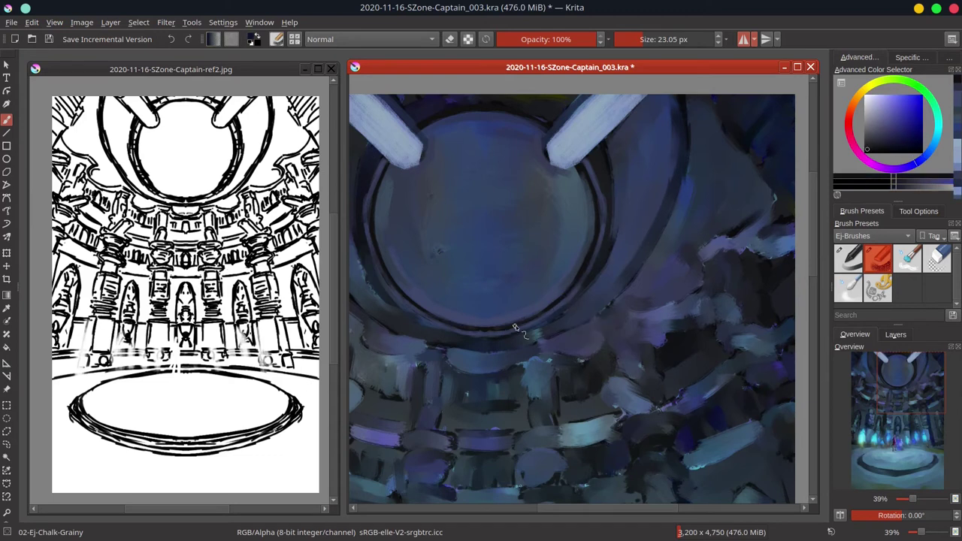
pyautogui.moveTo(519, 326); pyautogui.dragTo(561, 303)
# Continue the double rim ring across the top of the disc and down its right side with sampled colours
pyautogui.keyDown('ctrl'); pyautogui.click(602, 220); pyautogui.keyUp('ctrl')
pyautogui.moveTo(485, 107); pyautogui.dragTo(548, 124)
pyautogui.moveTo(589, 181); pyautogui.dragTo(611, 223)
pyautogui.keyDown('ctrl'); pyautogui.click(496, 110); pyautogui.keyUp('ctrl')
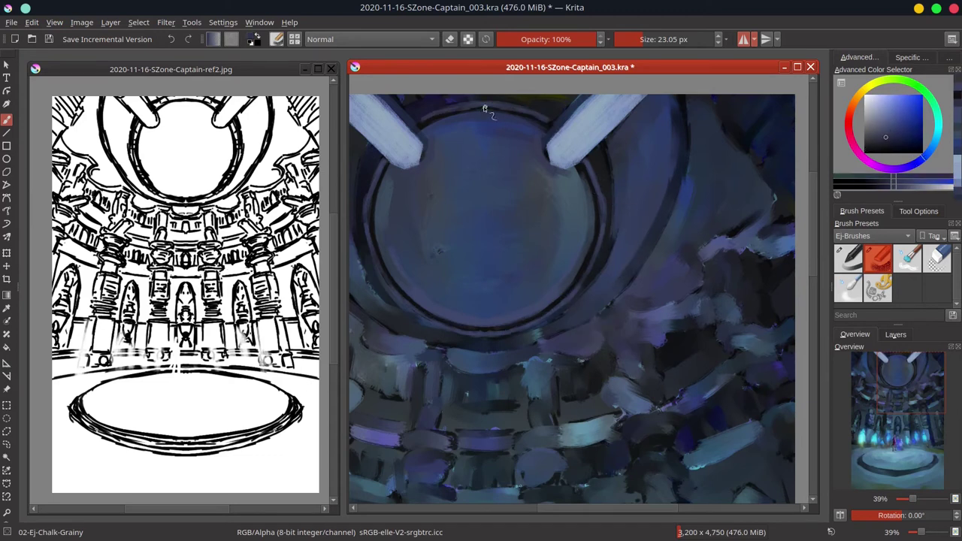
pyautogui.keyDown('ctrl'); pyautogui.click(488, 109); pyautogui.keyUp('ctrl')
pyautogui.moveTo(489, 110); pyautogui.dragTo(520, 115)
# Reinforce the dark outer line of the ring on its right side and underside with a 26.58 px brush
pyautogui.keyDown('ctrl'); pyautogui.click(584, 183); pyautogui.keyUp('ctrl')
pyautogui.keyDown('ctrl'); pyautogui.click(602, 206); pyautogui.keyUp('ctrl')
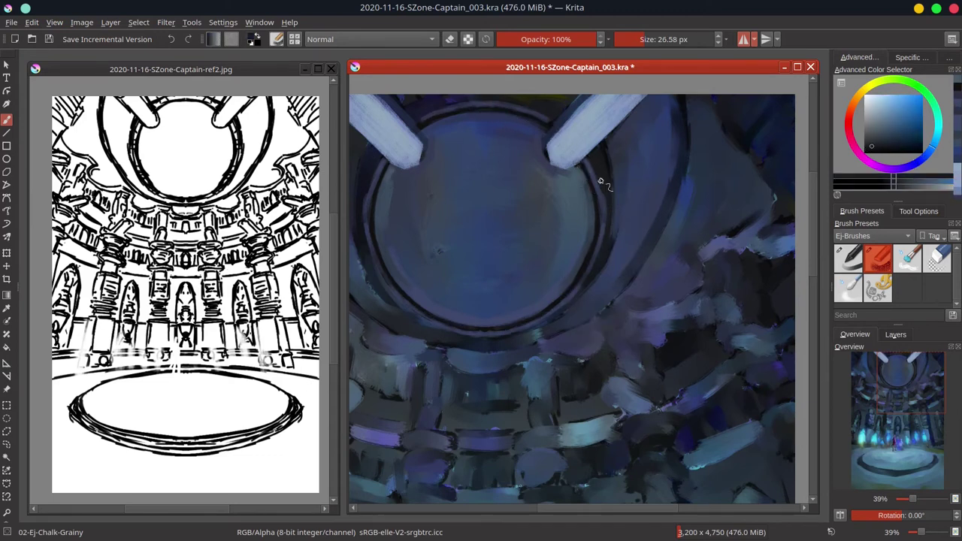
pyautogui.moveTo(602, 185); pyautogui.dragTo(611, 235)
pyautogui.moveTo(511, 334)
pyautogui.mouseDown()
pyautogui.moveTo(537, 329)
pyautogui.moveTo(566, 297)
pyautogui.moveTo(564, 306)
pyautogui.mouseUp()
pyautogui.keyDown('ctrl'); pyautogui.click(538, 320); pyautogui.keyUp('ctrl')
pyautogui.keyDown('ctrl'); pyautogui.click(587, 281); pyautogui.keyUp('ctrl')
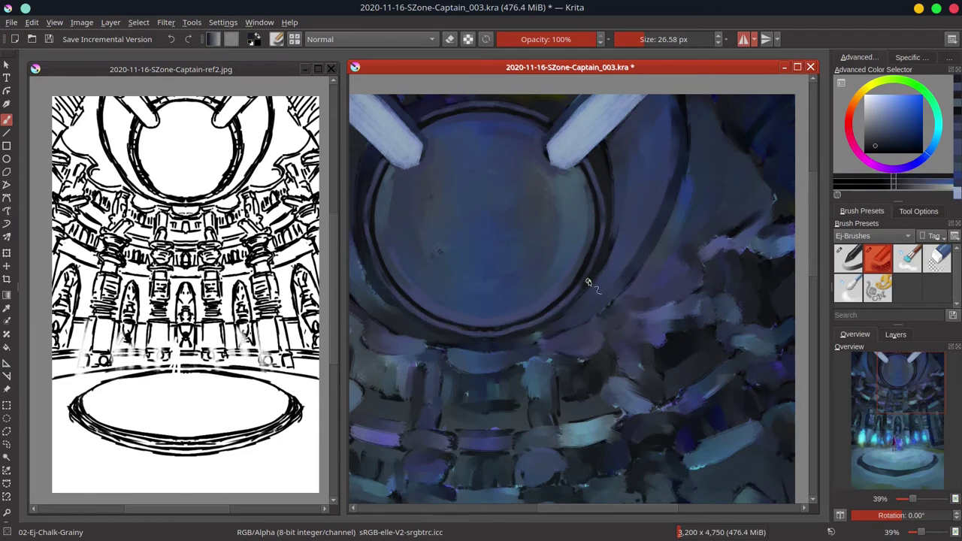
# Clean up the ring's outer border on the right and at the upper left with sampled colours
pyautogui.keyDown('ctrl'); pyautogui.click(603, 184); pyautogui.keyUp('ctrl')
pyautogui.press(']')
pyautogui.moveTo(609, 232); pyautogui.dragTo(610, 215)
pyautogui.keyDown('ctrl'); pyautogui.click(430, 106); pyautogui.keyUp('ctrl')
pyautogui.moveTo(430, 106); pyautogui.dragTo(466, 102)
# Paint the dome surface just outside the ring in sampled blues, from its right side to below the disc
pyautogui.keyDown('ctrl'); pyautogui.click(529, 114); pyautogui.keyUp('ctrl')
pyautogui.keyDown('ctrl'); pyautogui.click(632, 171); pyautogui.keyUp('ctrl')
pyautogui.moveTo(630, 171)
pyautogui.mouseDown()
pyautogui.moveTo(639, 173)
pyautogui.moveTo(608, 186)
pyautogui.moveTo(581, 301)
pyautogui.mouseUp()
pyautogui.keyDown('ctrl'); pyautogui.click(615, 143); pyautogui.keyUp('ctrl')
pyautogui.press('[')
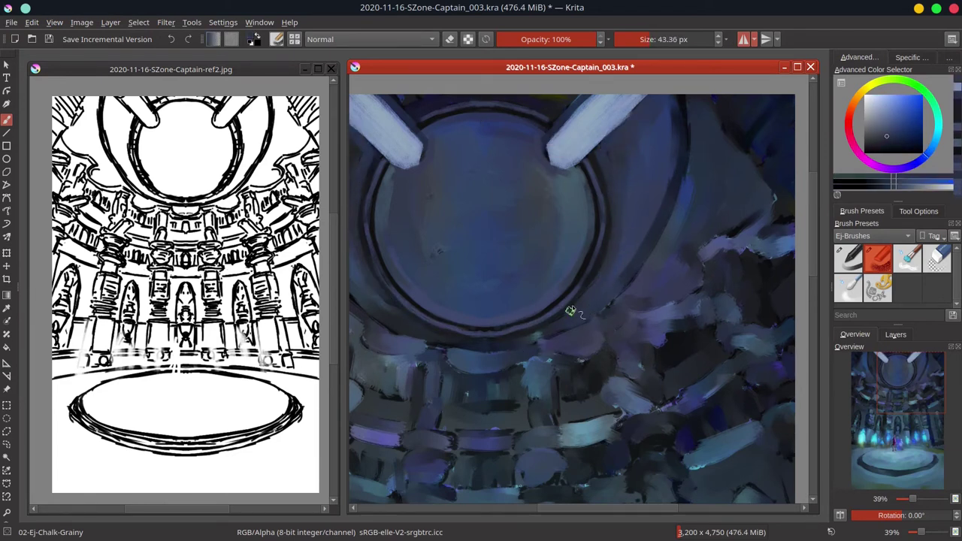
pyautogui.keyDown('ctrl'); pyautogui.click(518, 342); pyautogui.keyUp('ctrl')
pyautogui.moveTo(507, 344)
pyautogui.mouseDown()
pyautogui.moveTo(484, 344)
pyautogui.moveTo(575, 314)
pyautogui.moveTo(502, 347)
pyautogui.mouseUp()
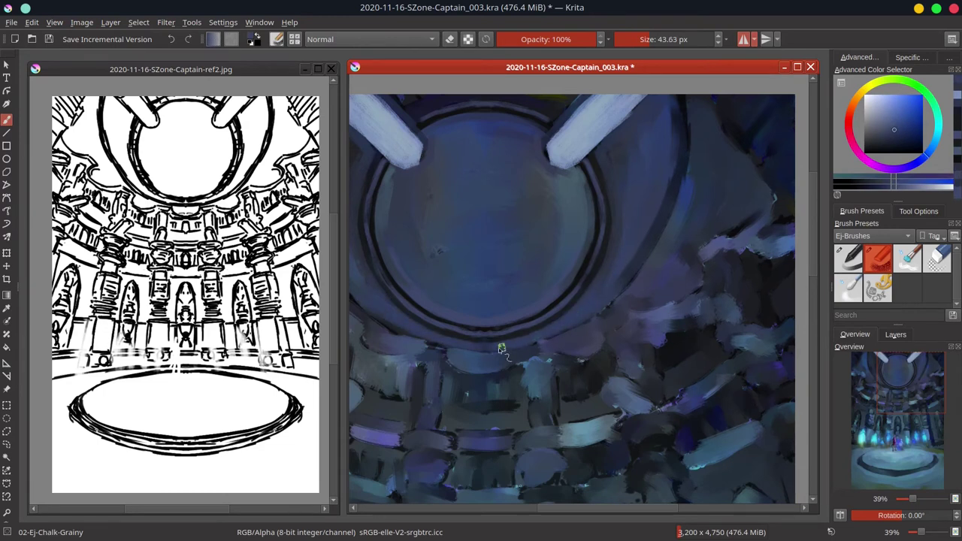
# Fill the wider dome band out to the outer arc and above the disc with sampled blues using a larger brush
pyautogui.press(']')
pyautogui.moveTo(690, 185); pyautogui.dragTo(678, 204)
pyautogui.keyDown('ctrl'); pyautogui.click(656, 169); pyautogui.keyUp('ctrl')
pyautogui.moveTo(677, 111)
pyautogui.mouseDown()
pyautogui.moveTo(678, 162)
pyautogui.moveTo(632, 264)
pyautogui.mouseUp()
pyautogui.keyDown('ctrl'); pyautogui.click(634, 140); pyautogui.keyUp('ctrl')
pyautogui.moveTo(576, 103)
pyautogui.mouseDown()
pyautogui.moveTo(564, 110)
pyautogui.moveTo(521, 95)
pyautogui.mouseUp()
pyautogui.keyDown('ctrl'); pyautogui.click(554, 112); pyautogui.keyUp('ctrl')
# Draw the dome's outer arc as a dark line of about 30 px, from the top down to beneath the disc
pyautogui.keyDown('ctrl'); pyautogui.click(610, 236); pyautogui.keyUp('ctrl')
pyautogui.press('[')
pyautogui.press('[')
pyautogui.press('[')
pyautogui.press('[')
pyautogui.press('[')
pyautogui.press('[')
pyautogui.press('[')
pyautogui.press('[')
pyautogui.press('[')
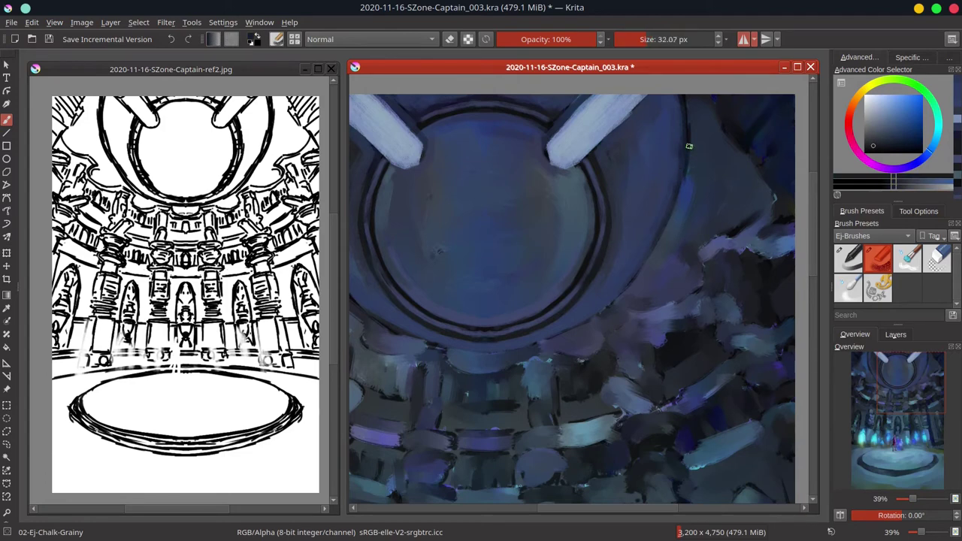
pyautogui.moveTo(687, 111); pyautogui.dragTo(689, 146)
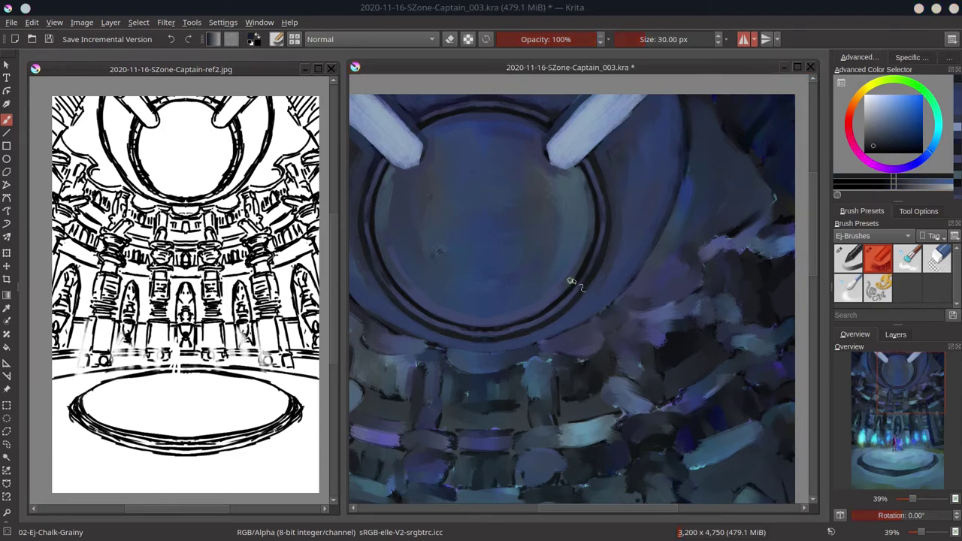
pyautogui.keyDown('ctrl'); pyautogui.click(594, 183); pyautogui.keyUp('ctrl')
pyautogui.moveTo(687, 113)
pyautogui.mouseDown()
pyautogui.moveTo(687, 163)
pyautogui.moveTo(646, 265)
pyautogui.moveTo(513, 352)
pyautogui.moveTo(585, 327)
pyautogui.mouseUp()
# Paint a lighter grey-blue curved band just outside the dome's outer arc
pyautogui.keyDown('ctrl'); pyautogui.click(680, 172); pyautogui.keyUp('ctrl')
pyautogui.moveTo(673, 173); pyautogui.dragTo(719, 205)
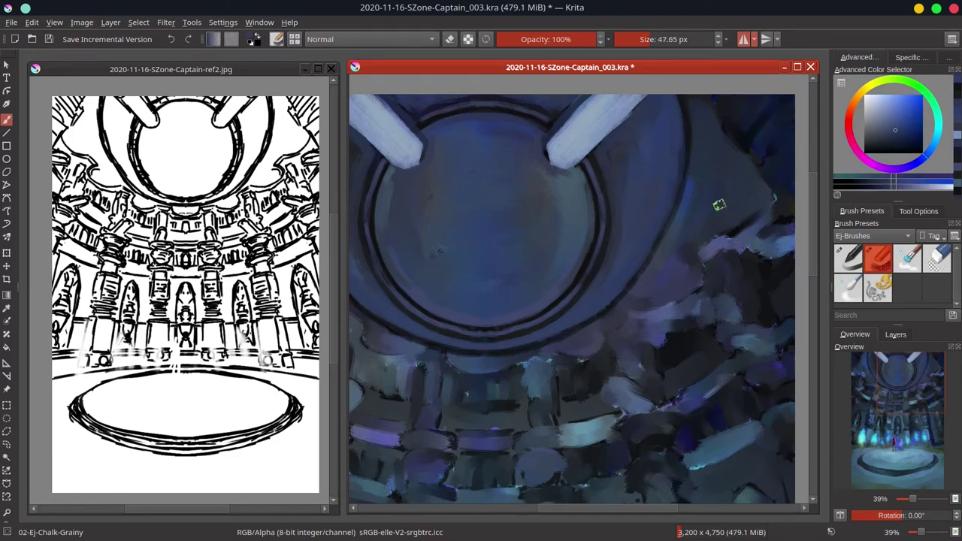
pyautogui.click(879, 125)
pyautogui.moveTo(701, 150)
pyautogui.mouseDown()
pyautogui.moveTo(667, 258)
pyautogui.moveTo(648, 261)
pyautogui.moveTo(612, 320)
pyautogui.moveTo(651, 279)
pyautogui.moveTo(693, 183)
pyautogui.moveTo(706, 115)
pyautogui.moveTo(657, 285)
pyautogui.mouseUp()
# Darken the wall beside the light curved band with a sampled dark blue, and save the painting
pyautogui.keyDown('ctrl'); pyautogui.click(564, 276); pyautogui.keyUp('ctrl')
pyautogui.keyDown('ctrl'); pyautogui.click(740, 229); pyautogui.keyUp('ctrl')
pyautogui.keyDown('ctrl'); pyautogui.click(742, 225); pyautogui.keyUp('ctrl')
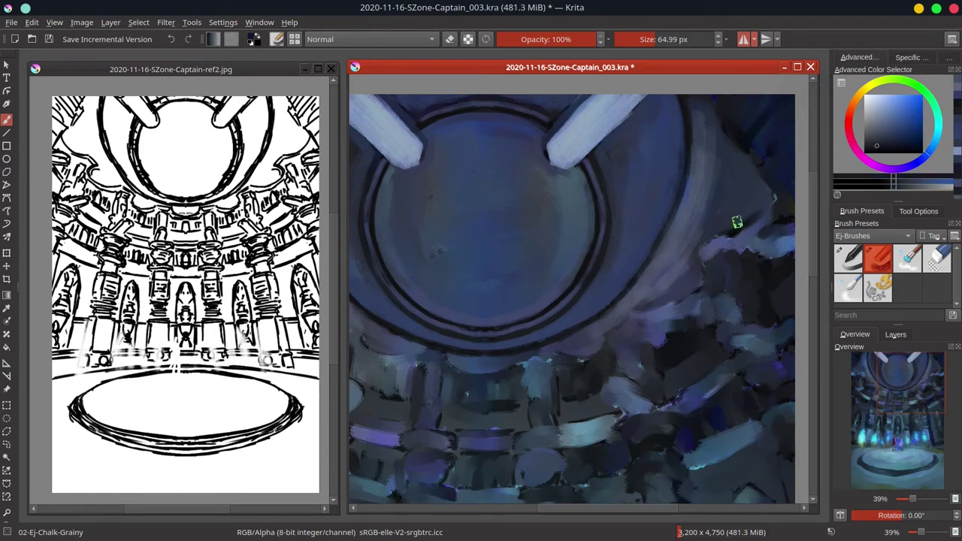
pyautogui.moveTo(735, 215); pyautogui.dragTo(716, 196)
pyautogui.hotkey('ctrl', 's')
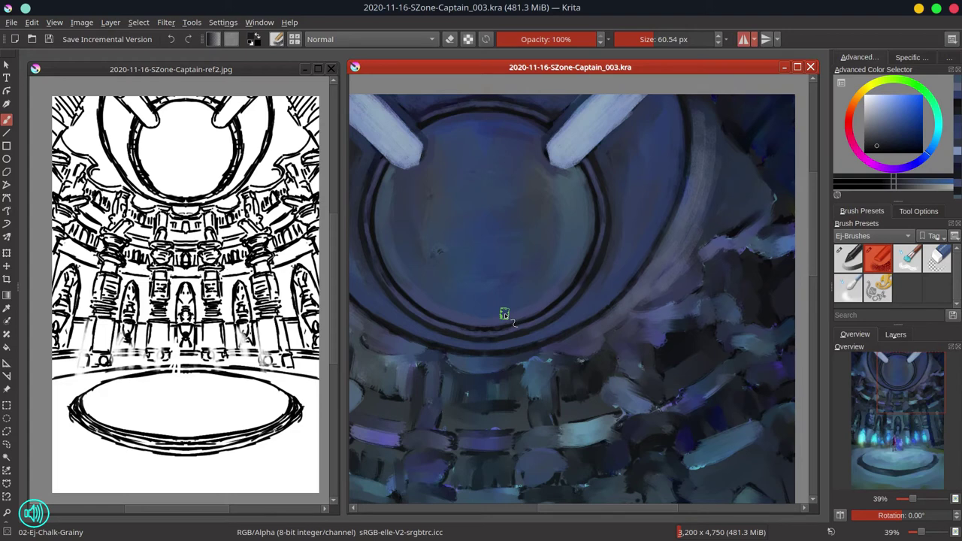
# Duplicate the bg sketch layer, hide the original, and place the copy below Group 1 at 25% opacity
pyautogui.click(896, 334)
pyautogui.click(840, 400)
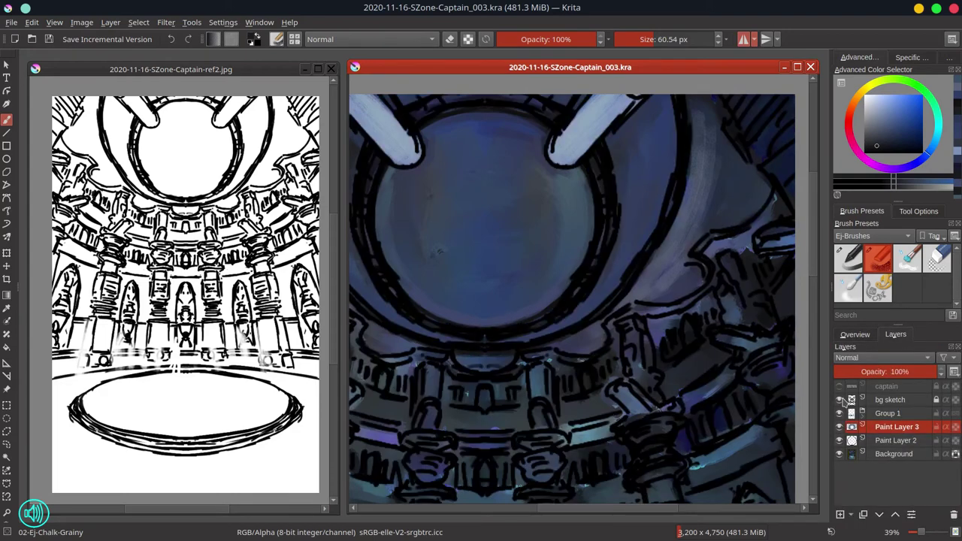
pyautogui.rightClick(891, 399)
pyautogui.click(836, 194)
pyautogui.click(840, 414)
pyautogui.click(880, 516)
pyautogui.click(881, 516)
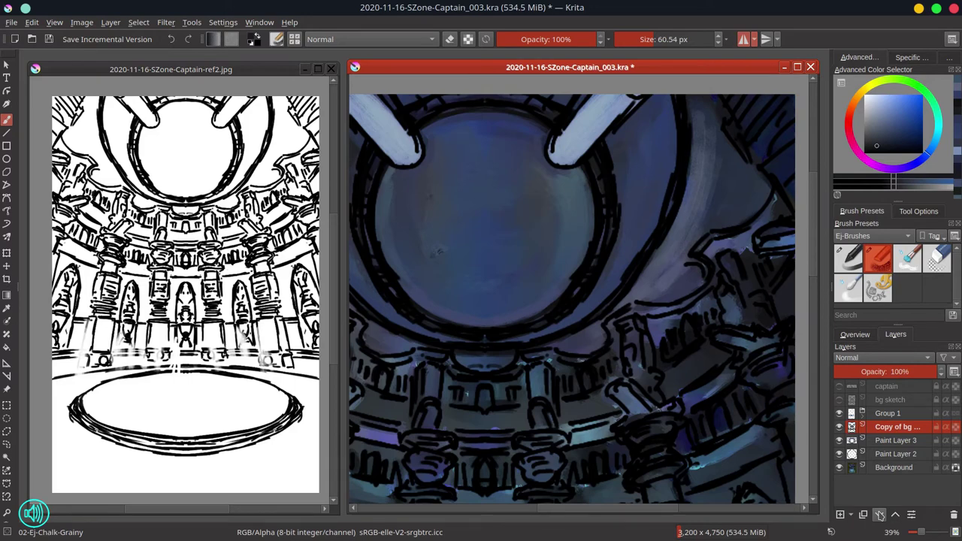
pyautogui.moveTo(880, 371); pyautogui.dragTo(863, 372)
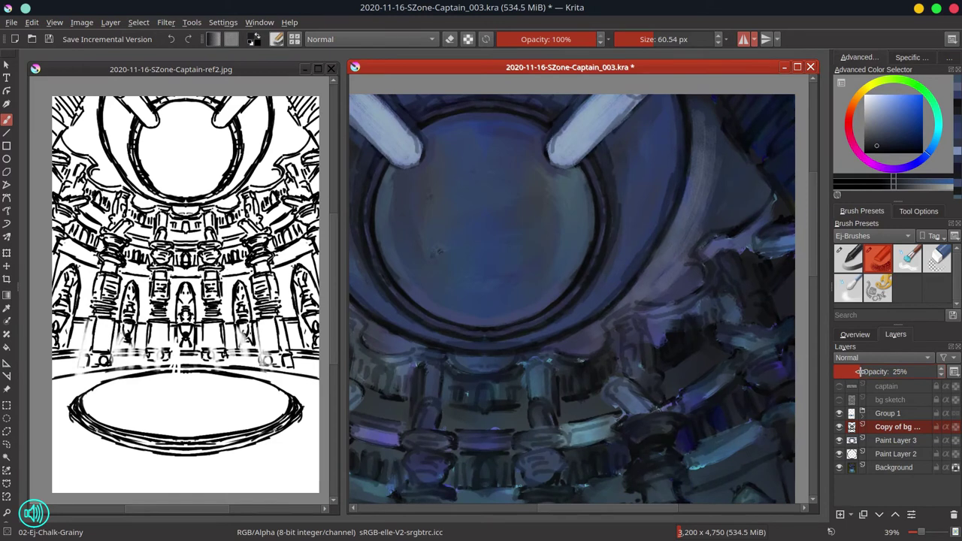
# Erase the sketch copy's lines over the dome with 04-Ej-Eraser-Circle, and move the copy below Paint Layer 3
pyautogui.click(941, 259)
pyautogui.moveTo(566, 140); pyautogui.dragTo(505, 103)
pyautogui.moveTo(639, 110)
pyautogui.mouseDown()
pyautogui.moveTo(604, 249)
pyautogui.moveTo(486, 338)
pyautogui.moveTo(670, 180)
pyautogui.moveTo(634, 189)
pyautogui.mouseUp()
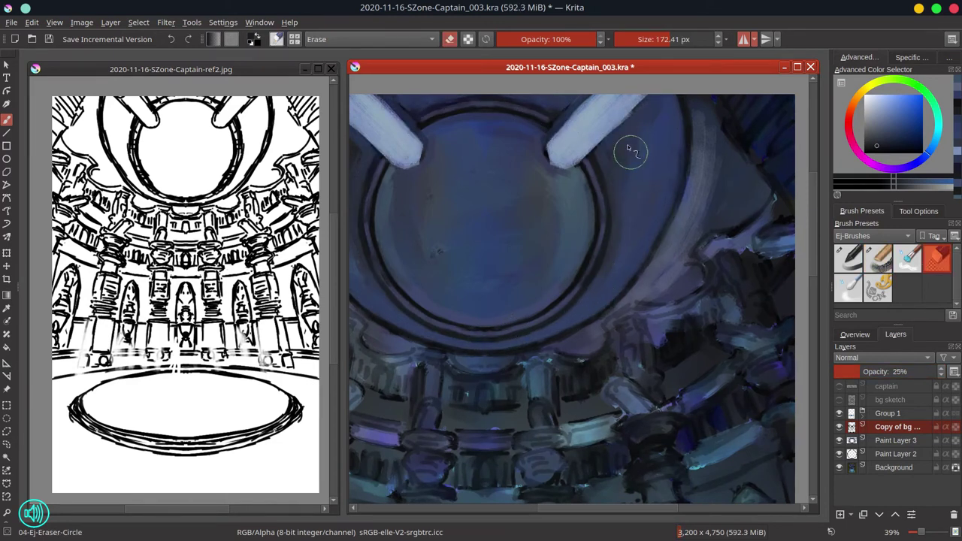
pyautogui.click(880, 515)
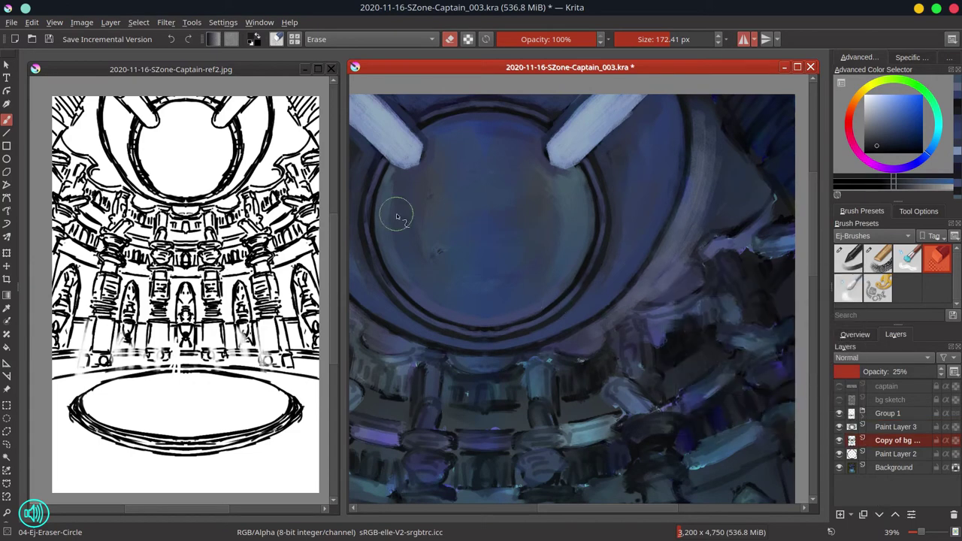
# Save the painting, merge Paint Layer 3, the sketch copy, Paint Layer 2 and Background into one layer, and show the overview
pyautogui.click(50, 39)
pyautogui.click(897, 428)
pyautogui.keyDown('shift'); pyautogui.click(894, 470); pyautogui.keyUp('shift')
pyautogui.rightClick(894, 469)
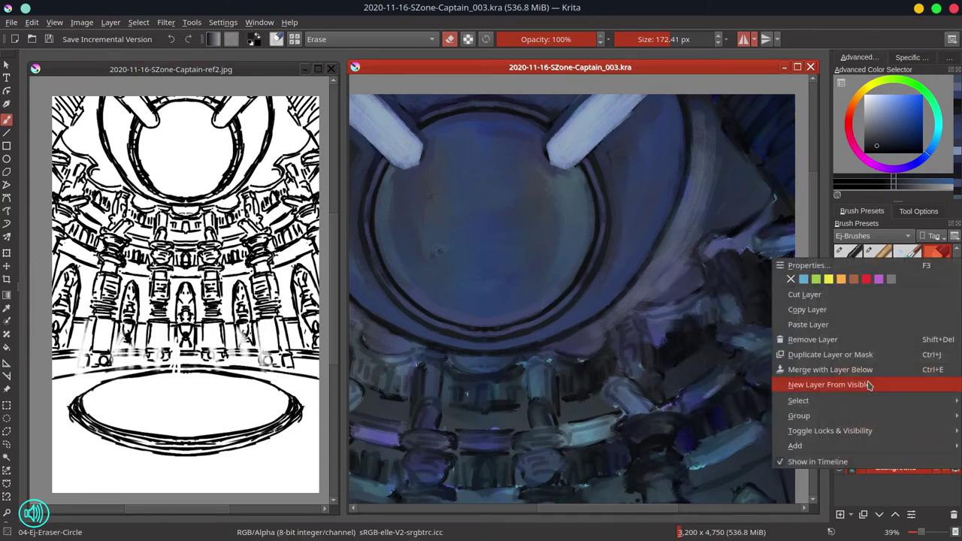
pyautogui.click(870, 370)
pyautogui.click(861, 336)
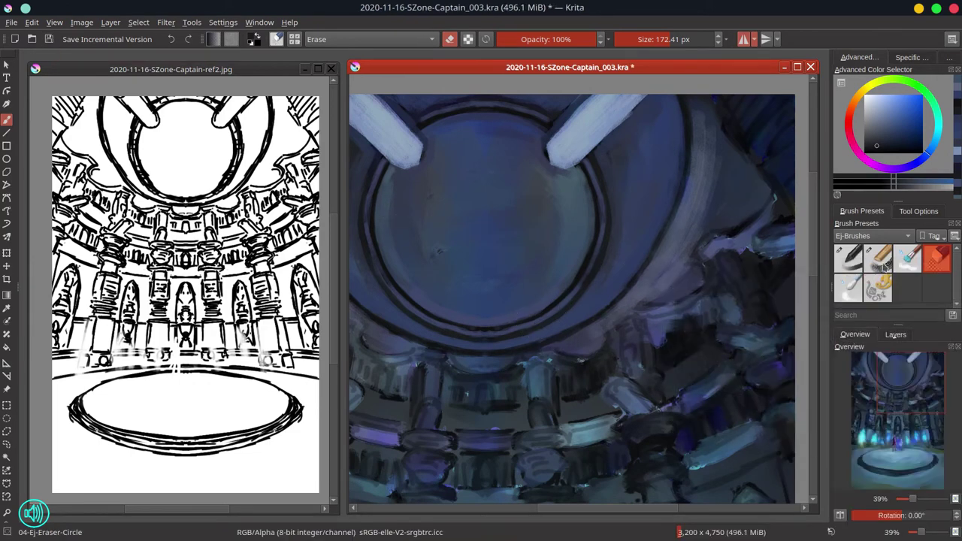
# Switch to the 02-Ej-Chalk-Grainy brush and touch up the area beside the dome's dark ring with sampled dark blues
pyautogui.press('/')
pyautogui.keyDown('ctrl'); pyautogui.click(597, 264); pyautogui.keyUp('ctrl')
pyautogui.moveTo(613, 194)
pyautogui.mouseDown()
pyautogui.moveTo(604, 194)
pyautogui.moveTo(602, 213)
pyautogui.mouseUp()
pyautogui.keyDown('ctrl'); pyautogui.click(603, 211); pyautogui.keyUp('ctrl')
pyautogui.keyDown('ctrl'); pyautogui.click(612, 197); pyautogui.keyUp('ctrl')
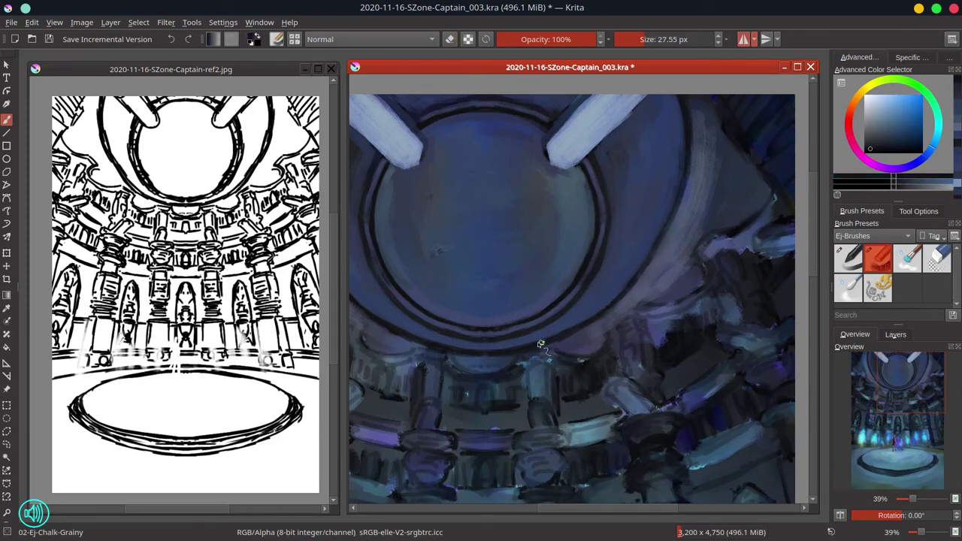
# Trace a thin pale lavender rim along the scalloped lower edge of the ceiling, from the centre out to the wall
pyautogui.keyDown('ctrl'); pyautogui.click(660, 280); pyautogui.keyUp('ctrl')
pyautogui.keyDown('ctrl'); pyautogui.click(655, 307); pyautogui.keyUp('ctrl')
pyautogui.moveTo(626, 322); pyautogui.dragTo(660, 313)
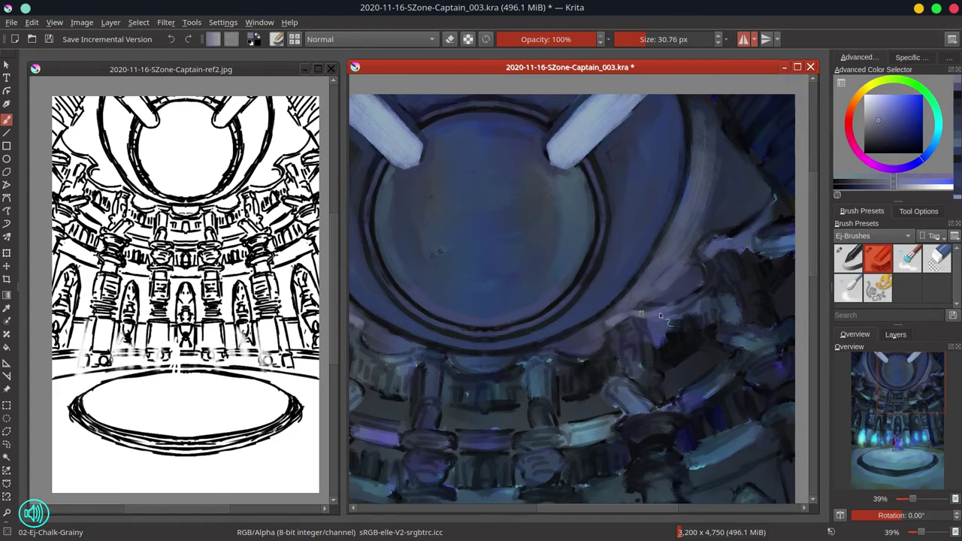
pyautogui.moveTo(714, 282); pyautogui.dragTo(776, 203)
pyautogui.moveTo(609, 326); pyautogui.dragTo(611, 349)
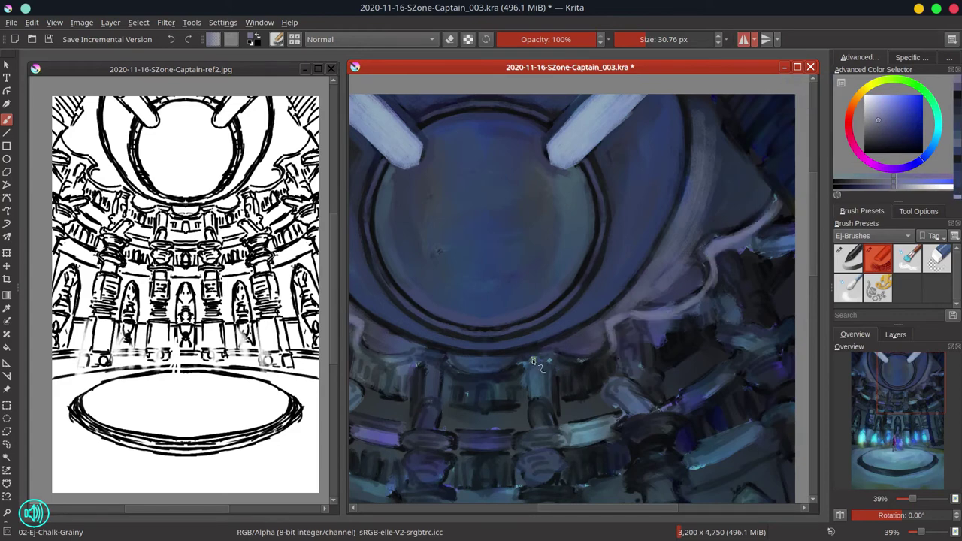
pyautogui.moveTo(528, 361)
pyautogui.mouseDown()
pyautogui.moveTo(580, 368)
pyautogui.moveTo(611, 338)
pyautogui.mouseUp()
pyautogui.moveTo(484, 383)
pyautogui.mouseDown()
pyautogui.moveTo(530, 364)
pyautogui.moveTo(485, 378)
pyautogui.mouseUp()
# Strengthen the scalloped rim and fill the inside of the scallops with sampled purple and dark blue tones
pyautogui.keyDown('ctrl'); pyautogui.click(555, 339); pyautogui.keyUp('ctrl')
pyautogui.moveTo(552, 355)
pyautogui.mouseDown()
pyautogui.moveTo(618, 320)
pyautogui.moveTo(699, 301)
pyautogui.moveTo(714, 245)
pyautogui.moveTo(782, 218)
pyautogui.mouseUp()
pyautogui.keyDown('ctrl'); pyautogui.click(779, 243); pyautogui.keyUp('ctrl')
pyautogui.moveTo(782, 240); pyautogui.dragTo(684, 295)
pyautogui.keyDown('ctrl'); pyautogui.click(634, 304); pyautogui.keyUp('ctrl')
pyautogui.keyDown('ctrl'); pyautogui.click(510, 367); pyautogui.keyUp('ctrl')
pyautogui.keyDown('ctrl'); pyautogui.click(592, 344); pyautogui.keyUp('ctrl')
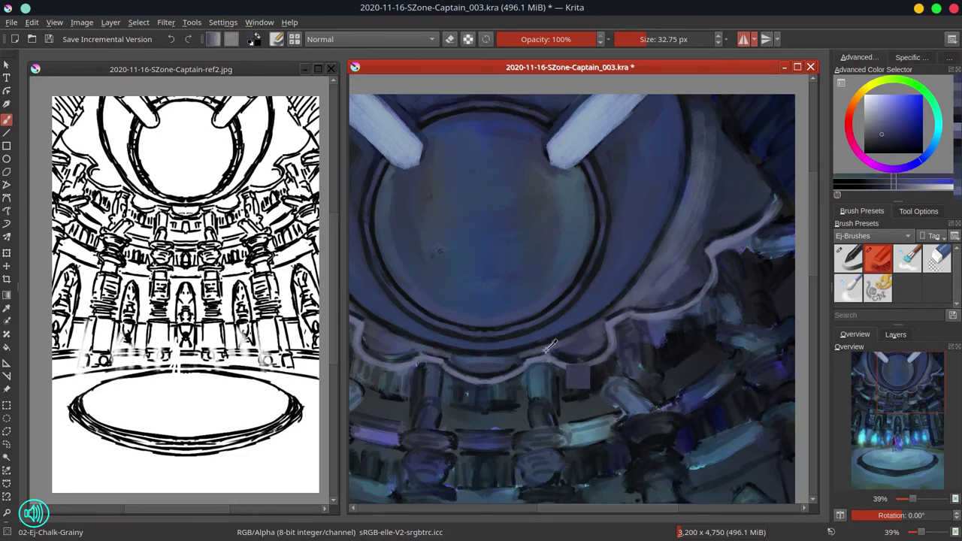
pyautogui.keyDown('ctrl'); pyautogui.click(548, 350); pyautogui.keyUp('ctrl')
pyautogui.moveTo(531, 360); pyautogui.dragTo(496, 370)
pyautogui.moveTo(580, 336); pyautogui.dragTo(594, 342)
# Blend the pale curved band into the purple panel above the outer scallop, and save the painting
pyautogui.keyDown('ctrl'); pyautogui.click(662, 276); pyautogui.keyUp('ctrl')
pyautogui.moveTo(683, 260)
pyautogui.mouseDown()
pyautogui.moveTo(646, 293)
pyautogui.moveTo(655, 296)
pyautogui.mouseUp()
pyautogui.keyDown('ctrl'); pyautogui.click(629, 298); pyautogui.keyUp('ctrl')
pyautogui.keyDown('ctrl'); pyautogui.click(708, 257); pyautogui.keyUp('ctrl')
pyautogui.keyDown('shift'); pyautogui.moveTo(709, 263); pyautogui.dragTo(707, 280); pyautogui.keyUp('shift')
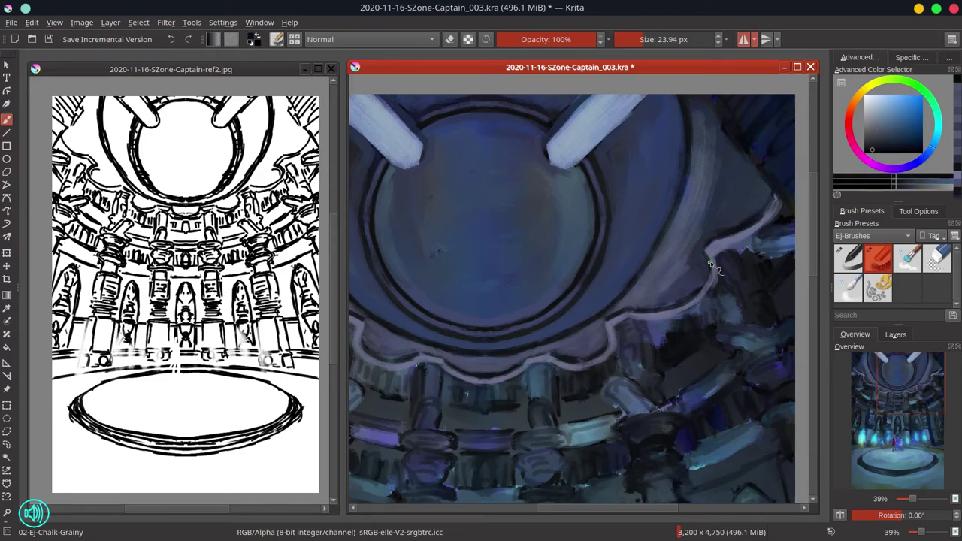
pyautogui.hotkey('ctrl', 's')
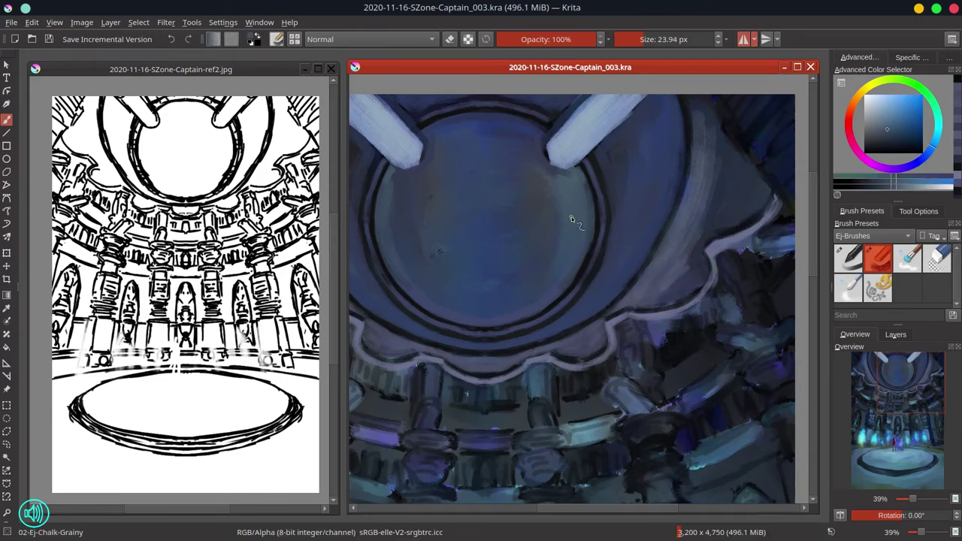
# Repaint the two bright beams over the dome in a muted grey-blue with a brush of about 53 px
pyautogui.keyDown('shift'); pyautogui.moveTo(572, 139); pyautogui.dragTo(606, 112); pyautogui.keyUp('shift')
pyautogui.moveTo(626, 120)
pyautogui.mouseDown()
pyautogui.moveTo(587, 150)
pyautogui.moveTo(621, 100)
pyautogui.moveTo(563, 155)
pyautogui.moveTo(632, 104)
pyautogui.mouseUp()
pyautogui.keyDown('ctrl'); pyautogui.click(594, 139); pyautogui.keyUp('ctrl')
pyautogui.keyDown('ctrl'); pyautogui.click(590, 131); pyautogui.keyUp('ctrl')
pyautogui.click(878, 122)
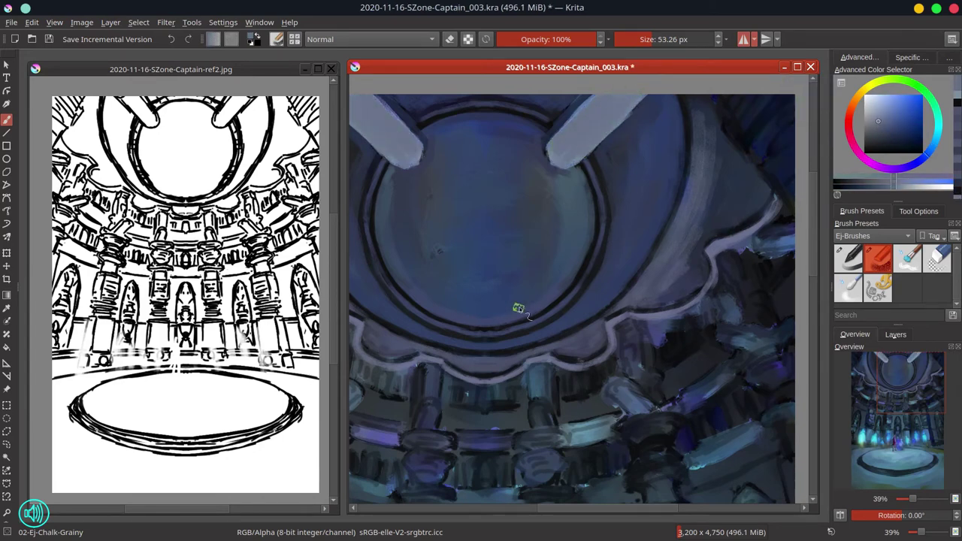
# Paint thin pale ledge lines between the pillars below the scalloped rim with a brush of about 17 px
pyautogui.moveTo(601, 311); pyautogui.dragTo(572, 240)
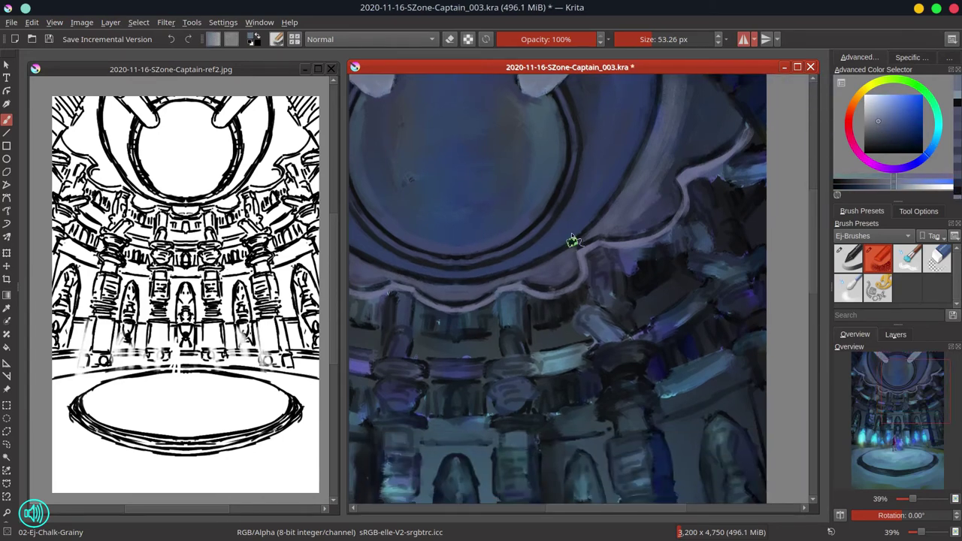
pyautogui.keyDown('ctrl'); pyautogui.click(538, 303); pyautogui.keyUp('ctrl')
pyautogui.keyDown('shift'); pyautogui.moveTo(484, 339); pyautogui.dragTo(473, 338); pyautogui.keyUp('shift')
pyautogui.moveTo(460, 341); pyautogui.dragTo(491, 338)
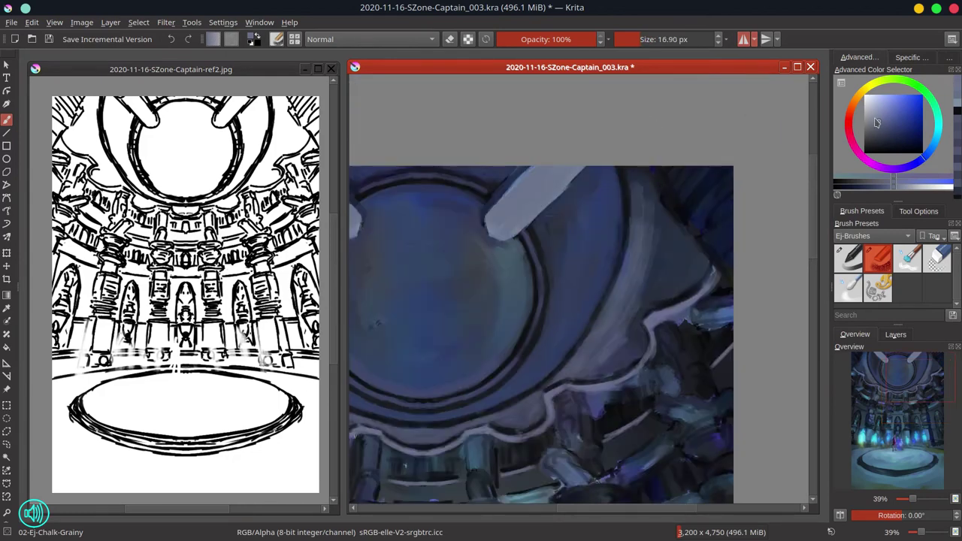
# Paint a pale jagged edge between the ceiling panel and the dark upper corner, trimming it with sampled blues
pyautogui.click(876, 120)
pyautogui.moveTo(645, 168); pyautogui.dragTo(733, 284)
pyautogui.keyDown('ctrl'); pyautogui.click(692, 206); pyautogui.keyUp('ctrl')
pyautogui.keyDown('shift'); pyautogui.moveTo(692, 206); pyautogui.dragTo(694, 206); pyautogui.keyUp('shift')
pyautogui.moveTo(669, 200); pyautogui.dragTo(682, 216)
pyautogui.keyDown('ctrl'); pyautogui.click(688, 205); pyautogui.keyUp('ctrl')
pyautogui.moveTo(711, 175)
pyautogui.mouseDown()
pyautogui.moveTo(689, 197)
pyautogui.moveTo(652, 173)
pyautogui.mouseUp()
pyautogui.keyDown('ctrl'); pyautogui.click(685, 182); pyautogui.keyUp('ctrl')
pyautogui.keyDown('ctrl'); pyautogui.click(674, 271); pyautogui.keyUp('ctrl')
pyautogui.moveTo(695, 236); pyautogui.dragTo(718, 270)
pyautogui.keyDown('ctrl'); pyautogui.click(691, 212); pyautogui.keyUp('ctrl')
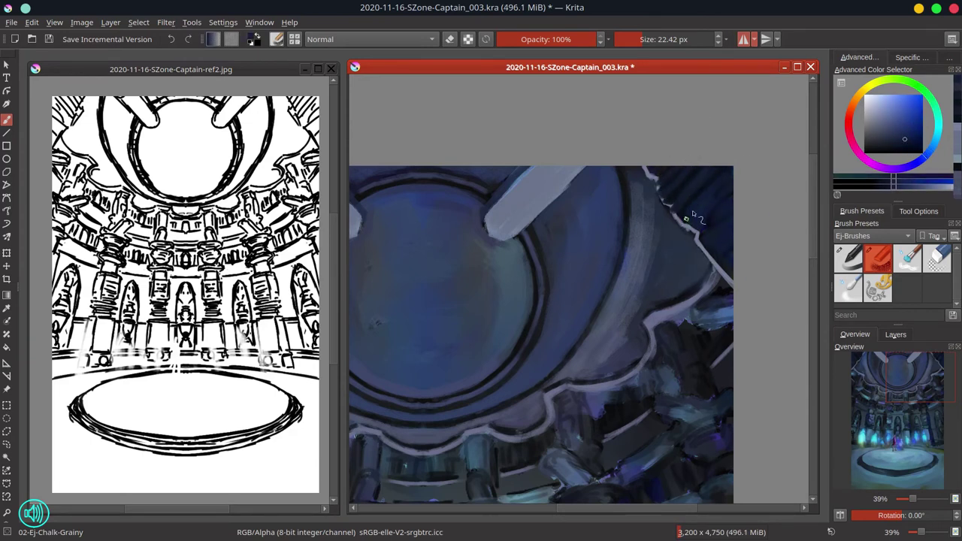
# Paint alternating dark and lighter blue stripes across the upper corner beyond the jagged edge
pyautogui.keyDown('ctrl'); pyautogui.click(701, 192); pyautogui.keyUp('ctrl')
pyautogui.moveTo(700, 197)
pyautogui.mouseDown()
pyautogui.moveTo(691, 217)
pyautogui.moveTo(726, 172)
pyautogui.moveTo(725, 219)
pyautogui.mouseUp()
pyautogui.keyDown('ctrl'); pyautogui.click(730, 193); pyautogui.keyUp('ctrl')
pyautogui.keyDown('ctrl'); pyautogui.click(730, 211); pyautogui.keyUp('ctrl')
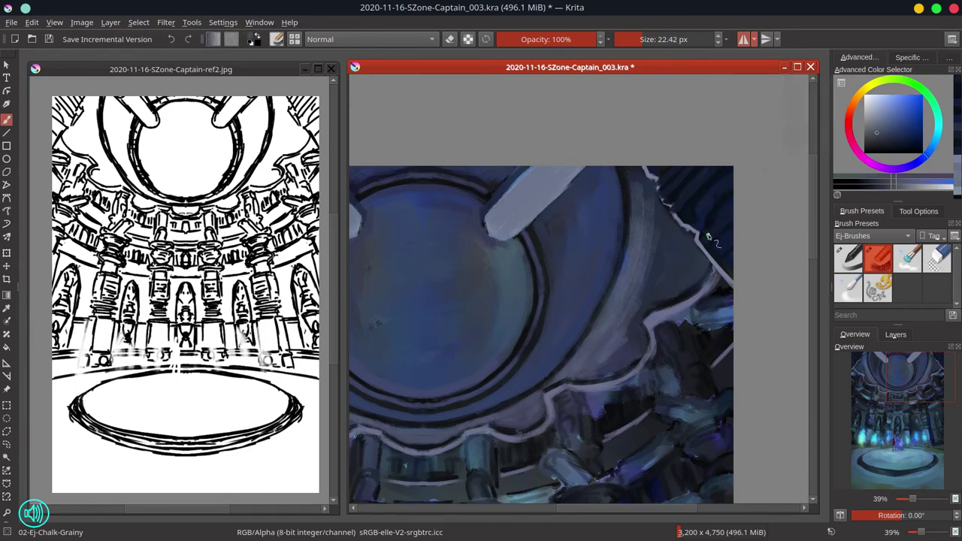
pyautogui.keyDown('ctrl'); pyautogui.click(734, 210); pyautogui.keyUp('ctrl')
pyautogui.moveTo(733, 211); pyautogui.dragTo(703, 239)
pyautogui.keyDown('ctrl'); pyautogui.click(717, 232); pyautogui.keyUp('ctrl')
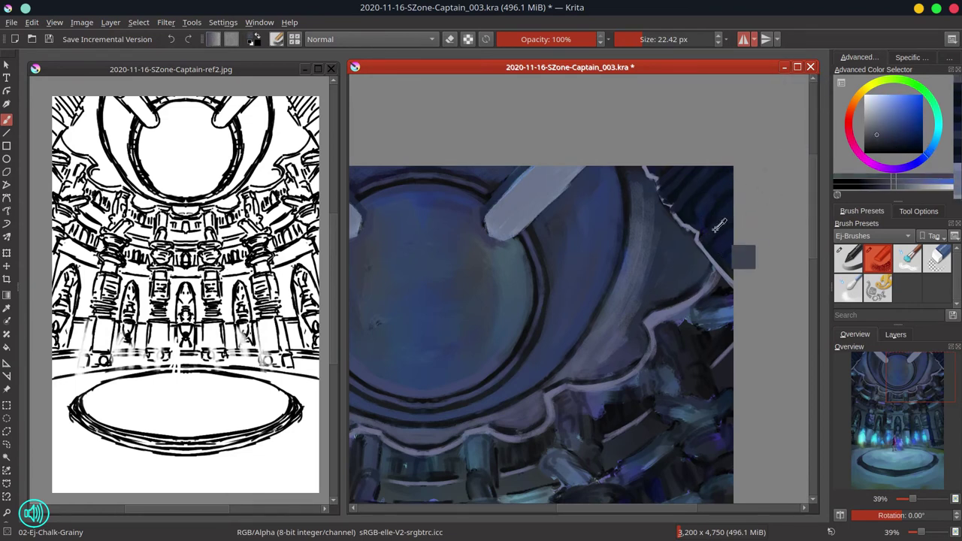
pyautogui.click(873, 139)
pyautogui.moveTo(757, 194); pyautogui.dragTo(754, 193)
pyautogui.moveTo(668, 205)
pyautogui.mouseDown()
pyautogui.moveTo(704, 177)
pyautogui.moveTo(674, 167)
pyautogui.mouseUp()
# Cover the uneven corner edge with sampled blue and redraw its pale jagged outline with a brush of about 15 px
pyautogui.keyDown('ctrl'); pyautogui.click(705, 269); pyautogui.keyUp('ctrl')
pyautogui.moveTo(705, 268); pyautogui.dragTo(710, 268)
pyautogui.moveTo(693, 233); pyautogui.dragTo(638, 164)
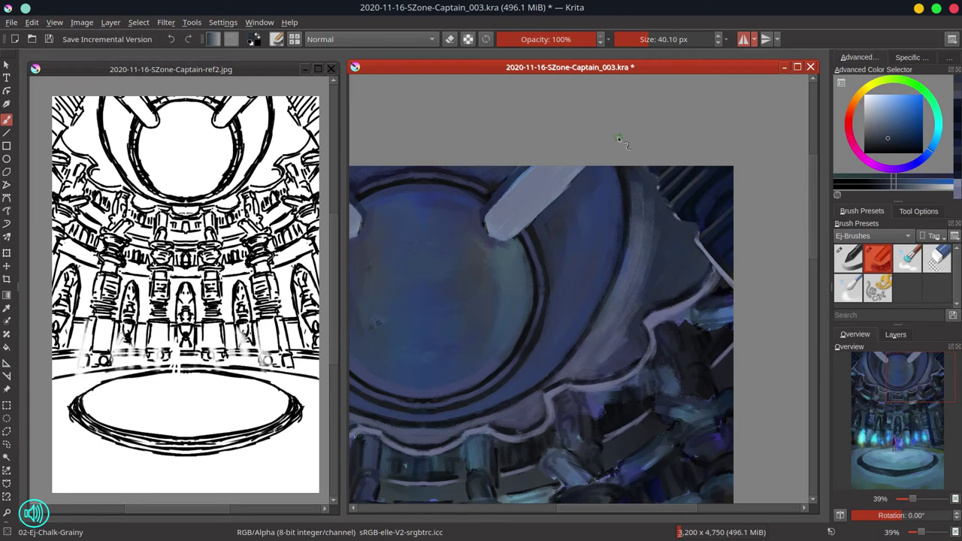
pyautogui.keyDown('ctrl'); pyautogui.click(637, 371); pyautogui.keyUp('ctrl')
pyautogui.keyDown('ctrl'); pyautogui.click(624, 328); pyautogui.keyUp('ctrl')
pyautogui.moveTo(642, 408); pyautogui.dragTo(640, 398)
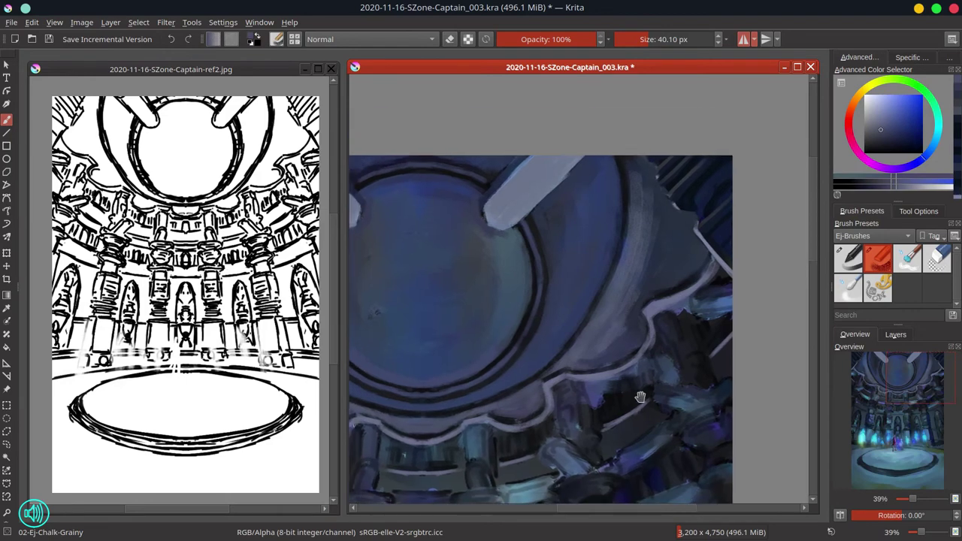
pyautogui.keyDown('ctrl'); pyautogui.click(708, 241); pyautogui.keyUp('ctrl')
pyautogui.keyDown('ctrl'); pyautogui.click(678, 295); pyautogui.keyUp('ctrl')
pyautogui.moveTo(718, 210)
pyautogui.mouseDown()
pyautogui.moveTo(695, 209)
pyautogui.moveTo(688, 179)
pyautogui.moveTo(668, 189)
pyautogui.moveTo(655, 167)
pyautogui.mouseUp()
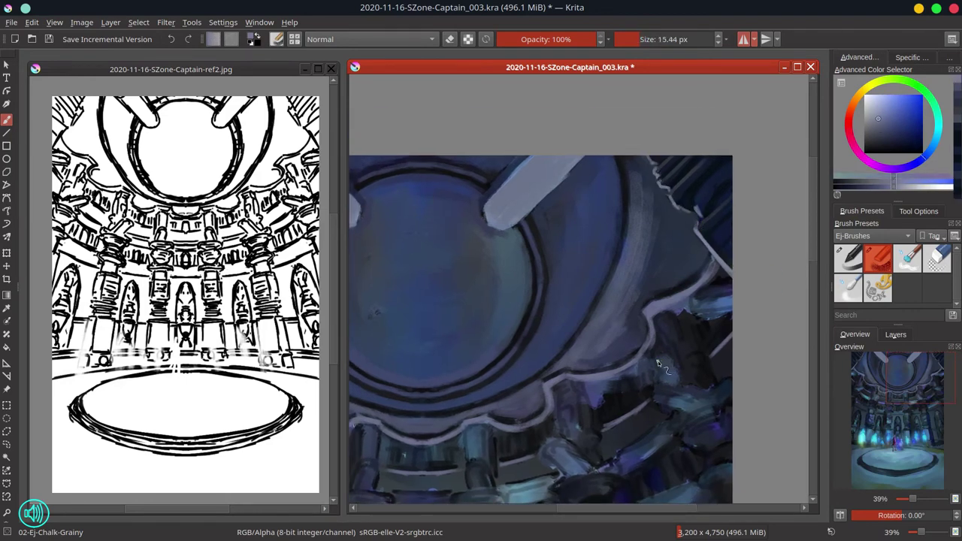
# Smooth the opposite mirrored wall panel and curved ceiling band with broad strokes of sampled blue
pyautogui.moveTo(648, 346); pyautogui.dragTo(928, 333)
pyautogui.keyDown('ctrl'); pyautogui.click(456, 271); pyautogui.keyUp('ctrl')
pyautogui.moveTo(462, 282); pyautogui.dragTo(436, 245)
pyautogui.keyDown('ctrl'); pyautogui.click(453, 215); pyautogui.keyUp('ctrl')
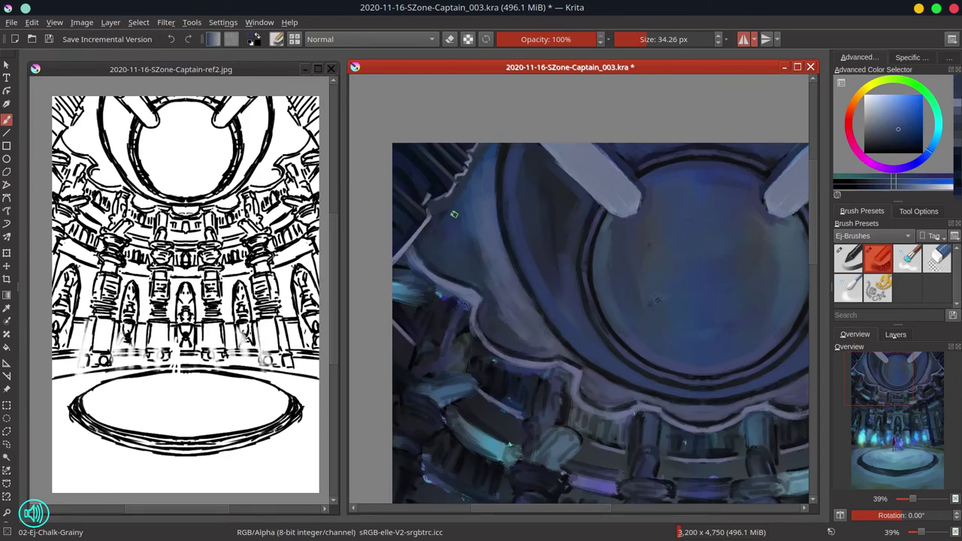
pyautogui.moveTo(453, 213); pyautogui.dragTo(445, 231)
pyautogui.keyDown('ctrl'); pyautogui.click(498, 324); pyautogui.keyUp('ctrl')
pyautogui.moveTo(514, 335); pyautogui.dragTo(537, 316)
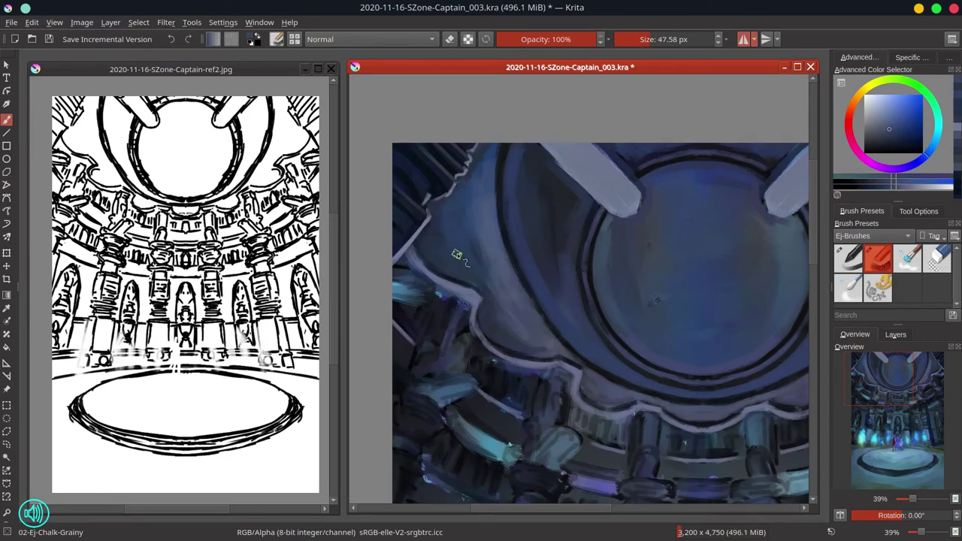
pyautogui.moveTo(566, 235); pyautogui.dragTo(546, 305)
# Blend the dome's surface with the 03-Ej-Blender-Textured-Soft brush at about 165 px, and save the painting
pyautogui.press('/')
pyautogui.moveTo(584, 239); pyautogui.dragTo(604, 241)
pyautogui.press('m')
pyautogui.click(743, 39)
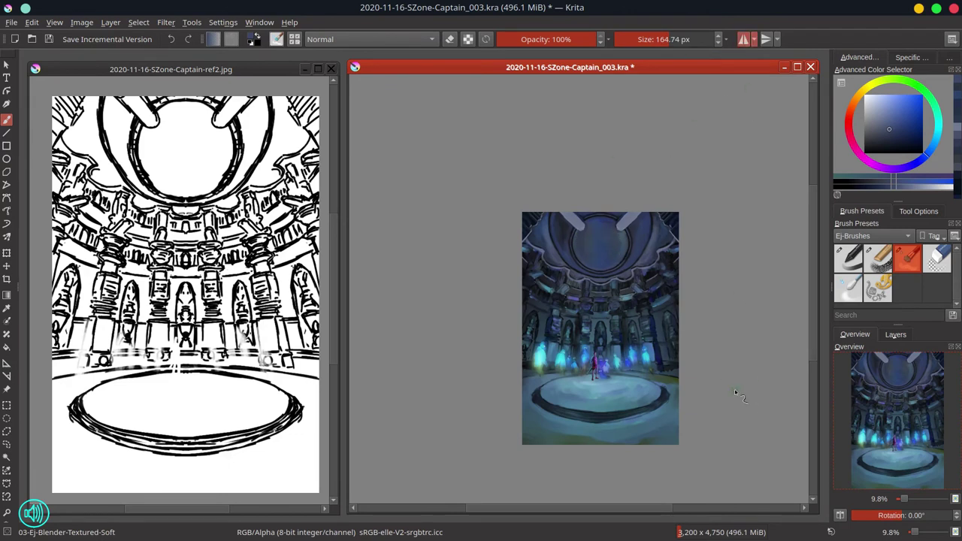
pyautogui.hotkey('ctrl', 's')
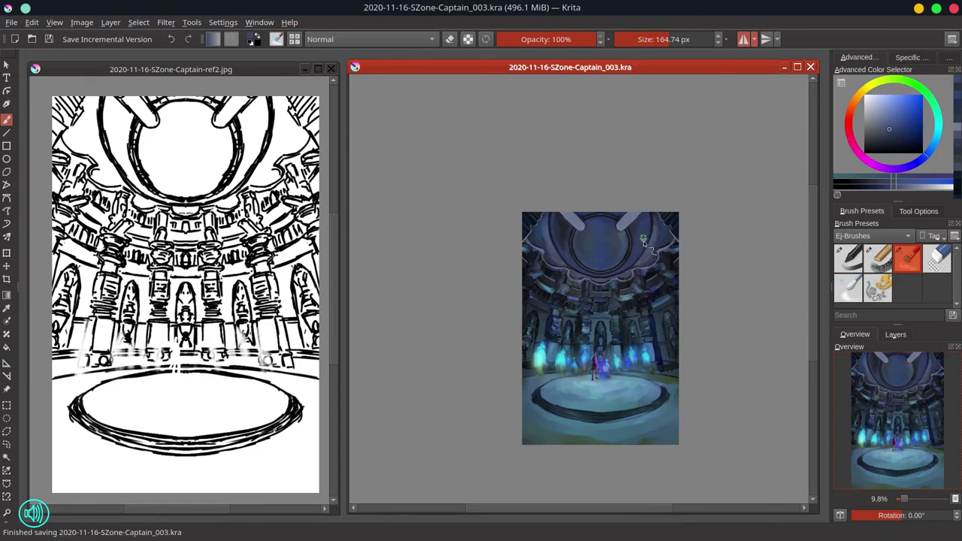
pyautogui.moveTo(622, 317); pyautogui.dragTo(562, 126)
pyautogui.moveTo(563, 127); pyautogui.dragTo(604, 146)
# Return to 02-Ej-Chalk-Grainy and block in pale grey-blue brackets on the pillars using the beam's sampled colour
pyautogui.press('/')
pyautogui.keyDown('ctrl'); pyautogui.click(613, 123); pyautogui.keyUp('ctrl')
pyautogui.moveTo(537, 381); pyautogui.dragTo(547, 402)
pyautogui.moveTo(638, 386)
pyautogui.mouseDown()
pyautogui.moveTo(620, 364)
pyautogui.moveTo(636, 388)
pyautogui.mouseUp()
pyautogui.moveTo(734, 331); pyautogui.dragTo(712, 315)
# Shade the outer wall panel with sampled blue and trim the edges of the pale brackets with dark tones
pyautogui.keyDown('ctrl'); pyautogui.click(745, 197); pyautogui.keyUp('ctrl')
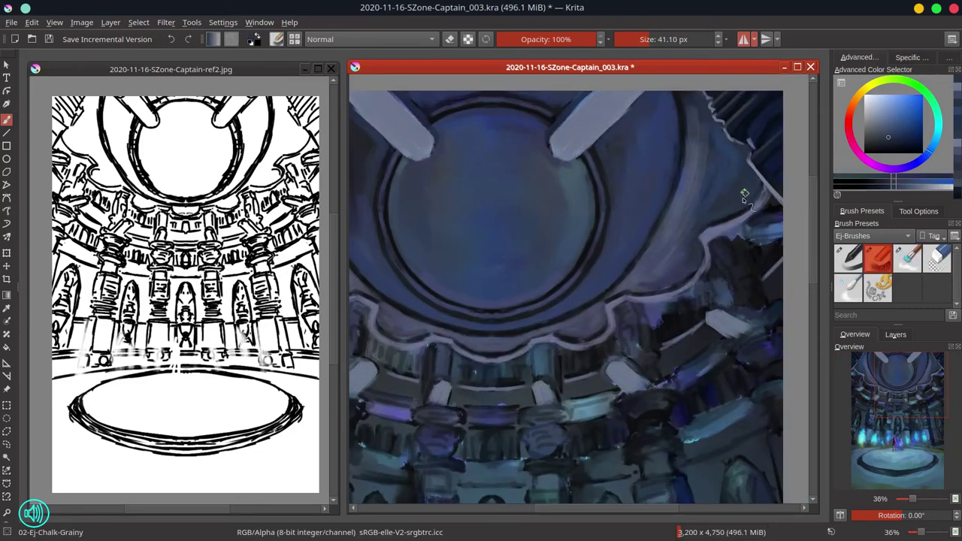
pyautogui.keyDown('ctrl'); pyautogui.click(751, 167); pyautogui.keyUp('ctrl')
pyautogui.moveTo(751, 167); pyautogui.dragTo(744, 167)
pyautogui.moveTo(720, 305); pyautogui.dragTo(754, 324)
pyautogui.keyDown('ctrl'); pyautogui.click(716, 271); pyautogui.keyUp('ctrl')
pyautogui.moveTo(622, 359); pyautogui.dragTo(641, 373)
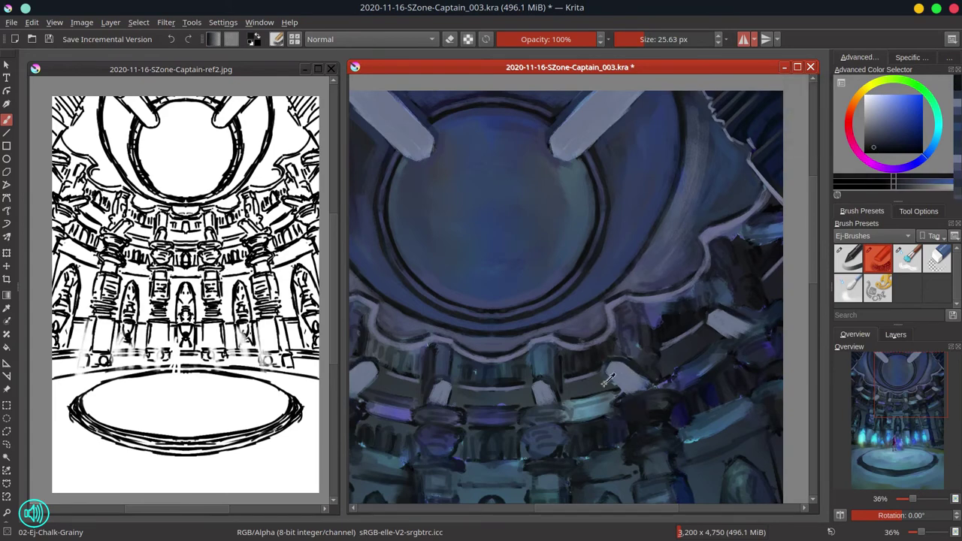
# Sharpen the underside of the central scallops with sampled lavender and dark blue strokes
pyautogui.keyDown('ctrl'); pyautogui.click(555, 380); pyautogui.keyUp('ctrl')
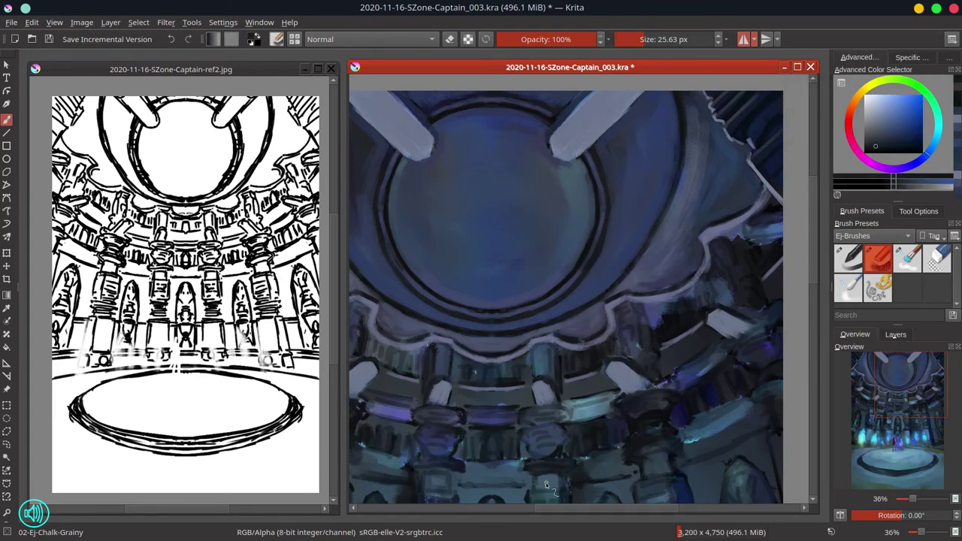
pyautogui.keyDown('ctrl'); pyautogui.click(480, 356); pyautogui.keyUp('ctrl')
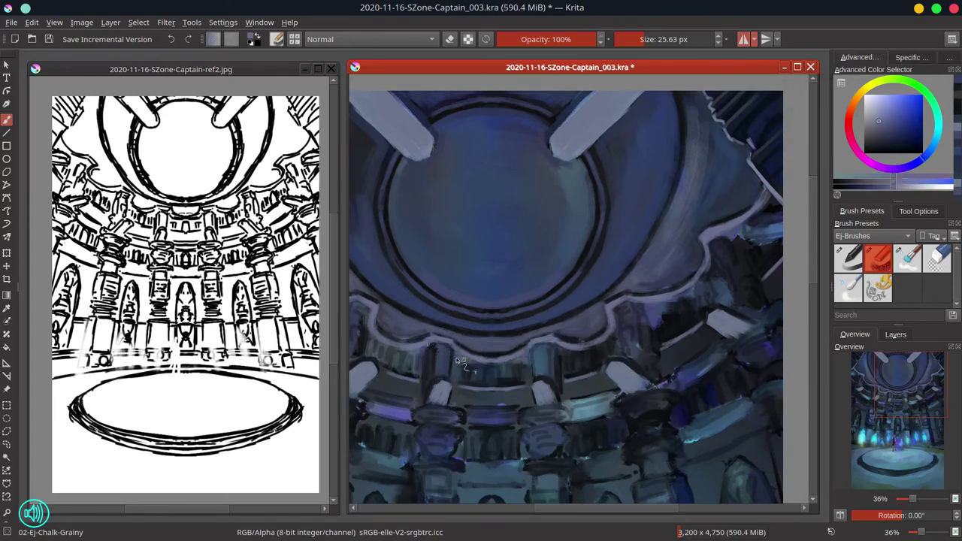
pyautogui.moveTo(472, 362)
pyautogui.mouseDown()
pyautogui.moveTo(512, 362)
pyautogui.moveTo(495, 374)
pyautogui.mouseUp()
pyautogui.keyDown('ctrl'); pyautogui.click(504, 352); pyautogui.keyUp('ctrl')
pyautogui.moveTo(566, 357); pyautogui.dragTo(595, 350)
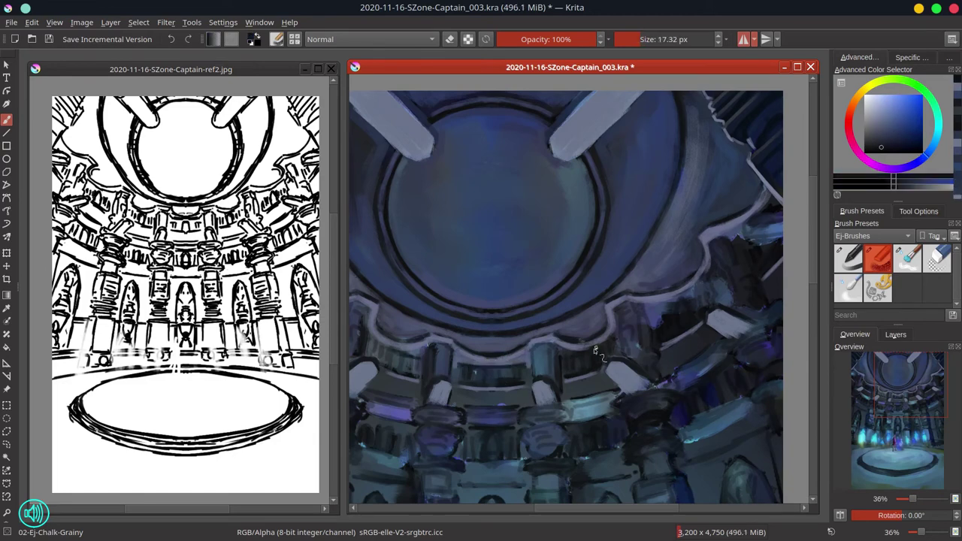
# Paint light blue upper blocks on the innermost pillars with a brush of about 21 px
pyautogui.keyDown('ctrl'); pyautogui.click(584, 347); pyautogui.keyUp('ctrl')
pyautogui.click(882, 124)
pyautogui.moveTo(532, 350); pyautogui.dragTo(539, 350)
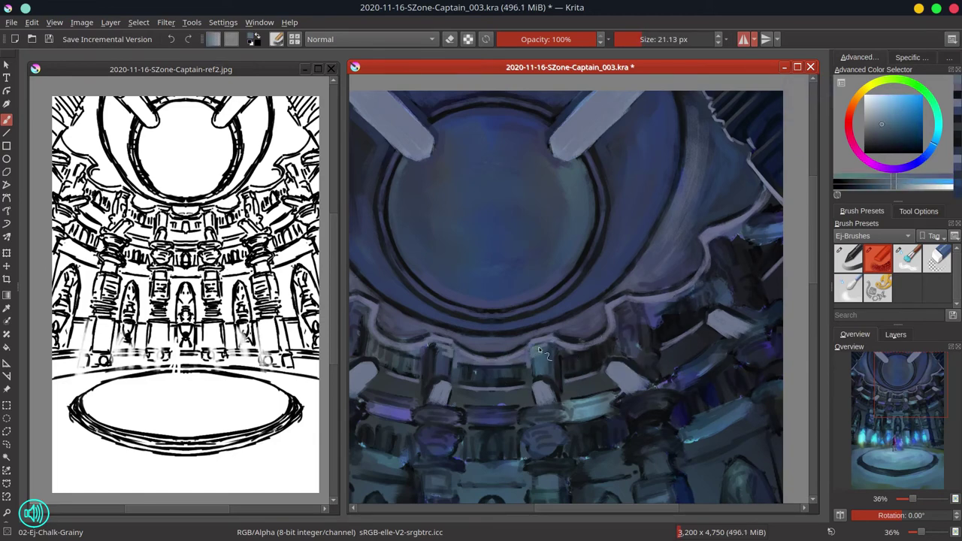
pyautogui.keyDown('ctrl'); pyautogui.click(557, 355); pyautogui.keyUp('ctrl')
pyautogui.keyDown('ctrl'); pyautogui.click(547, 353); pyautogui.keyUp('ctrl')
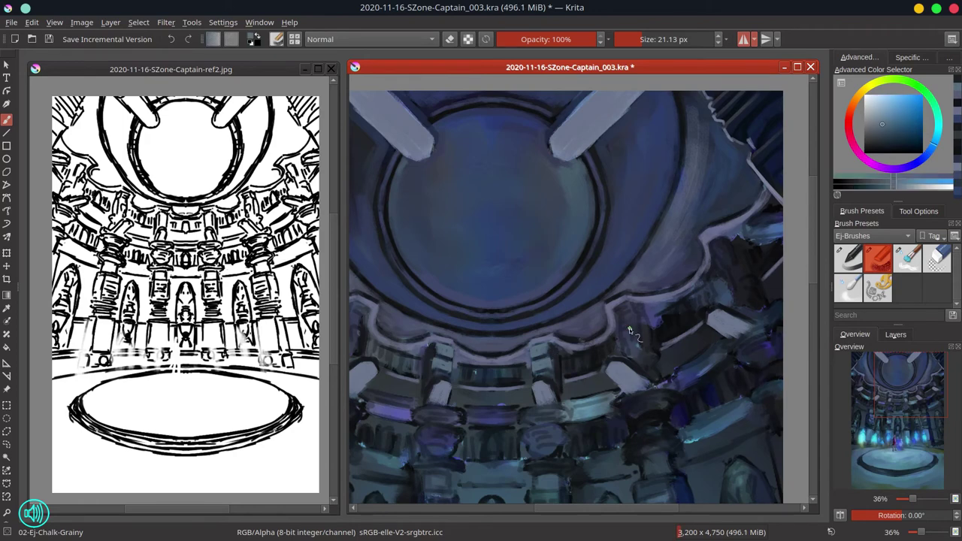
# Paint matching light blue blocks on the next pillars outward and darken the shadows beside the inner pillars
pyautogui.moveTo(627, 326)
pyautogui.mouseDown()
pyautogui.moveTo(627, 313)
pyautogui.moveTo(638, 358)
pyautogui.moveTo(635, 349)
pyautogui.mouseUp()
pyautogui.keyDown('ctrl'); pyautogui.click(650, 349); pyautogui.keyUp('ctrl')
pyautogui.keyDown('ctrl'); pyautogui.click(637, 341); pyautogui.keyUp('ctrl')
pyautogui.keyDown('ctrl'); pyautogui.click(641, 317); pyautogui.keyUp('ctrl')
pyautogui.moveTo(639, 308)
pyautogui.mouseDown()
pyautogui.moveTo(647, 323)
pyautogui.moveTo(669, 323)
pyautogui.moveTo(648, 310)
pyautogui.mouseUp()
pyautogui.keyDown('ctrl'); pyautogui.click(657, 356); pyautogui.keyUp('ctrl')
pyautogui.moveTo(565, 351); pyautogui.dragTo(573, 360)
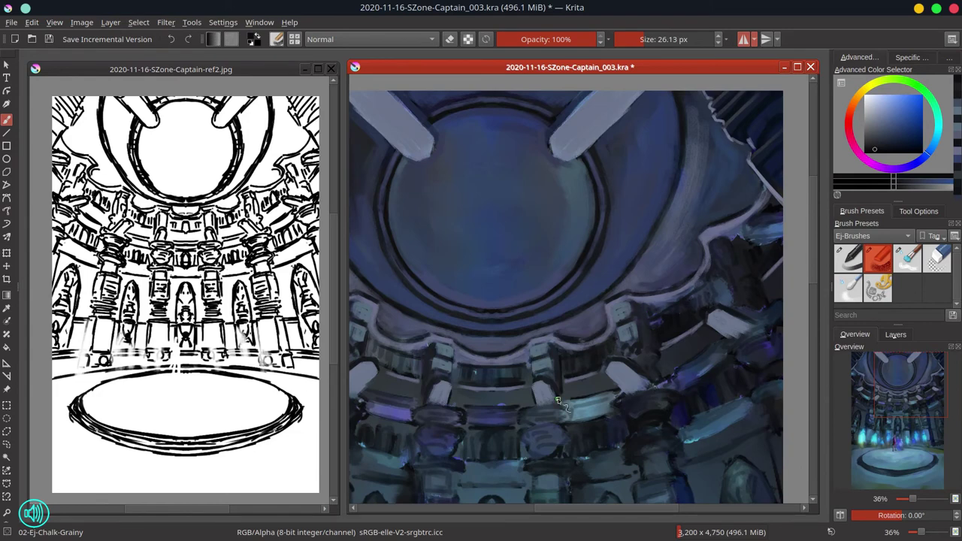
# Highlight the outer pillars' upper shafts and add curled bracket shapes in pale and dark blue
pyautogui.keyDown('ctrl'); pyautogui.click(624, 315); pyautogui.keyUp('ctrl')
pyautogui.moveTo(714, 243)
pyautogui.mouseDown()
pyautogui.moveTo(725, 290)
pyautogui.moveTo(726, 278)
pyautogui.moveTo(749, 302)
pyautogui.moveTo(738, 263)
pyautogui.moveTo(737, 304)
pyautogui.mouseUp()
pyautogui.keyDown('ctrl'); pyautogui.click(739, 283); pyautogui.keyUp('ctrl')
pyautogui.keyDown('ctrl'); pyautogui.click(727, 271); pyautogui.keyUp('ctrl')
pyautogui.moveTo(627, 346); pyautogui.dragTo(633, 358)
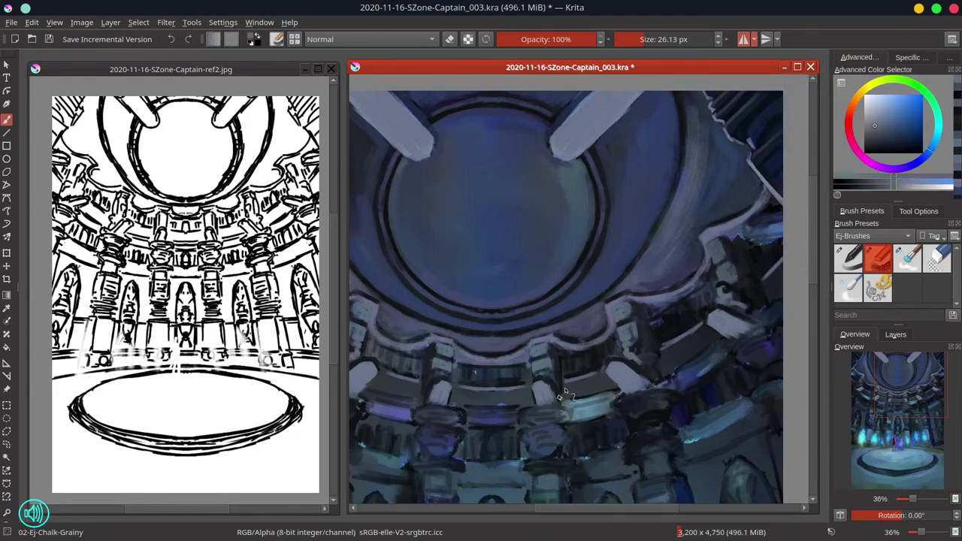
pyautogui.moveTo(761, 304); pyautogui.dragTo(746, 315)
pyautogui.keyDown('ctrl'); pyautogui.click(741, 294); pyautogui.keyUp('ctrl')
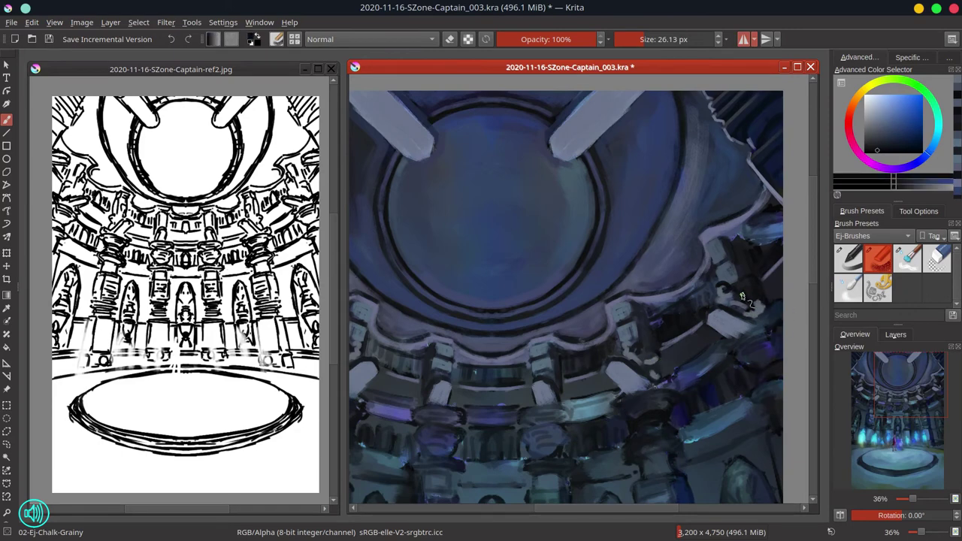
# Refine the tops and curled brackets of the outer two pillar pairs with sampled dark shadows and pale highlights
pyautogui.keyDown('ctrl'); pyautogui.click(740, 250); pyautogui.keyUp('ctrl')
pyautogui.moveTo(745, 260)
pyautogui.mouseDown()
pyautogui.moveTo(749, 252)
pyautogui.moveTo(732, 250)
pyautogui.mouseUp()
pyautogui.keyDown('ctrl'); pyautogui.click(730, 242); pyautogui.keyUp('ctrl')
pyautogui.keyDown('ctrl'); pyautogui.click(647, 343); pyautogui.keyUp('ctrl')
pyautogui.moveTo(646, 346); pyautogui.dragTo(654, 364)
pyautogui.keyDown('ctrl'); pyautogui.click(650, 351); pyautogui.keyUp('ctrl')
pyautogui.keyDown('ctrl'); pyautogui.click(758, 313); pyautogui.keyUp('ctrl')
pyautogui.moveTo(757, 309); pyautogui.dragTo(761, 300)
pyautogui.keyDown('ctrl'); pyautogui.click(761, 297); pyautogui.keyUp('ctrl')
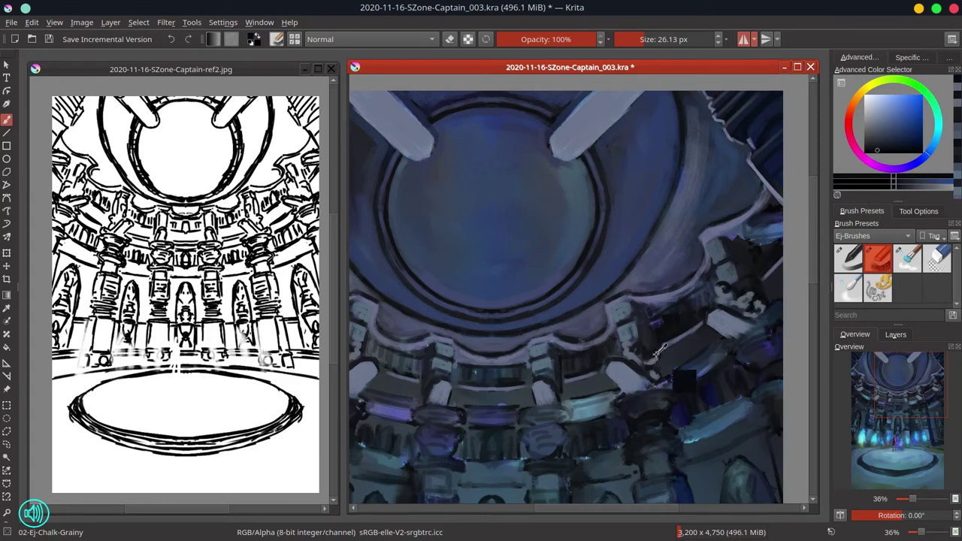
pyautogui.keyDown('ctrl'); pyautogui.click(655, 354); pyautogui.keyUp('ctrl')
pyautogui.keyDown('ctrl'); pyautogui.click(645, 351); pyautogui.keyUp('ctrl')
pyautogui.moveTo(653, 352); pyautogui.dragTo(648, 357)
pyautogui.keyDown('ctrl'); pyautogui.click(631, 354); pyautogui.keyUp('ctrl')
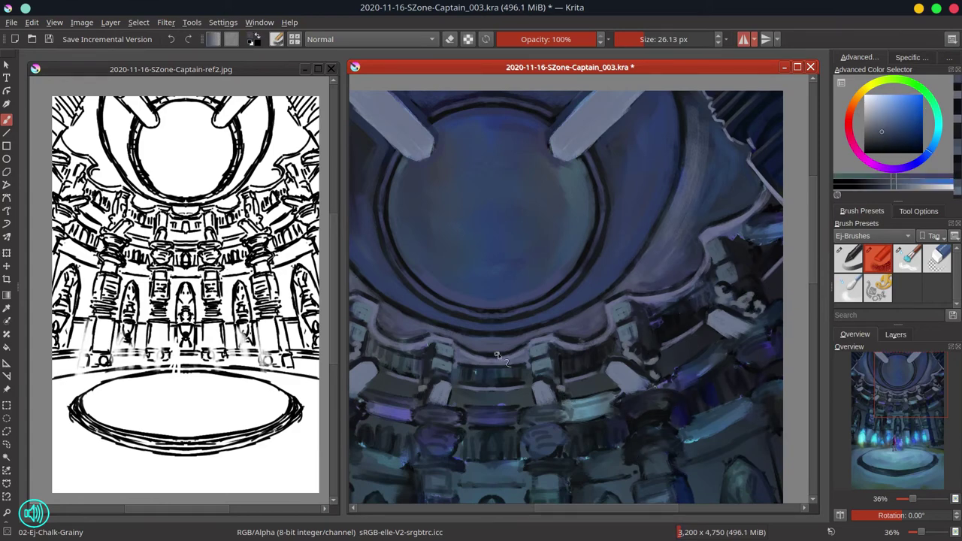
# Paint small arched openings and columns in the central bay and adjoining bays below the scallops
pyautogui.keyDown('ctrl'); pyautogui.click(590, 357); pyautogui.keyUp('ctrl')
pyautogui.keyDown('ctrl'); pyautogui.click(697, 284); pyautogui.keyUp('ctrl')
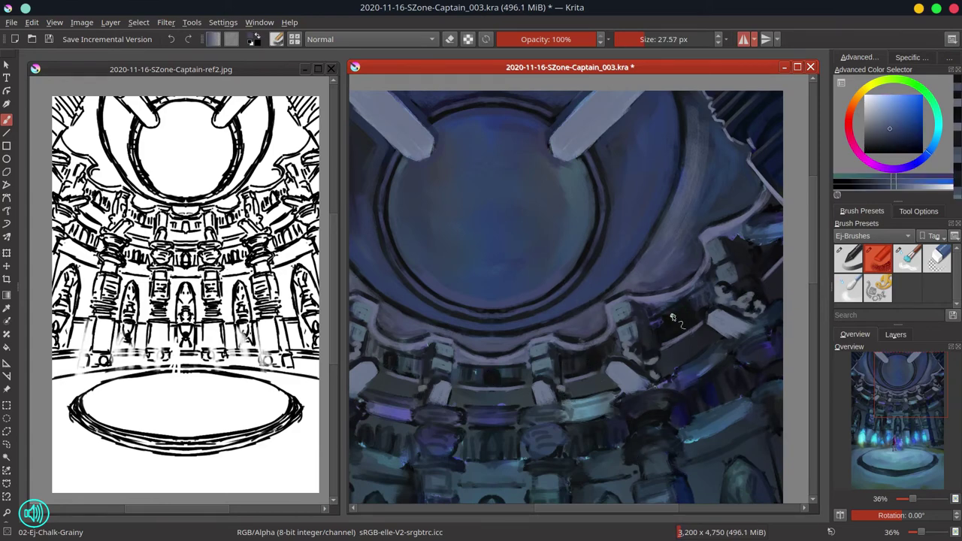
pyautogui.moveTo(478, 386)
pyautogui.mouseDown()
pyautogui.moveTo(479, 368)
pyautogui.moveTo(467, 385)
pyautogui.mouseUp()
pyautogui.moveTo(485, 385)
pyautogui.mouseDown()
pyautogui.moveTo(493, 369)
pyautogui.moveTo(525, 368)
pyautogui.mouseUp()
pyautogui.keyDown('ctrl'); pyautogui.click(493, 377); pyautogui.keyUp('ctrl')
pyautogui.keyDown('ctrl'); pyautogui.click(595, 355); pyautogui.keyUp('ctrl')
pyautogui.moveTo(600, 368); pyautogui.dragTo(601, 352)
# Paint a row of small arches and columns in the outer bay between the side pillars
pyautogui.moveTo(676, 324); pyautogui.dragTo(685, 307)
pyautogui.moveTo(688, 307)
pyautogui.mouseDown()
pyautogui.moveTo(691, 322)
pyautogui.moveTo(692, 309)
pyautogui.moveTo(705, 306)
pyautogui.moveTo(734, 331)
pyautogui.mouseUp()
pyautogui.keyDown('ctrl'); pyautogui.click(685, 317); pyautogui.keyUp('ctrl')
pyautogui.keyDown('ctrl'); pyautogui.click(696, 292); pyautogui.keyUp('ctrl')
pyautogui.keyDown('ctrl'); pyautogui.click(685, 316); pyautogui.keyUp('ctrl')
pyautogui.keyDown('ctrl'); pyautogui.click(698, 294); pyautogui.keyUp('ctrl')
pyautogui.keyDown('ctrl'); pyautogui.click(714, 312); pyautogui.keyUp('ctrl')
# Clean up the ceiling panel above the outer scallops with sampled blue and purple tones
pyautogui.keyDown('ctrl'); pyautogui.click(713, 218); pyautogui.keyUp('ctrl')
pyautogui.keyDown('ctrl'); pyautogui.click(714, 212); pyautogui.keyUp('ctrl')
pyautogui.moveTo(720, 222); pyautogui.dragTo(706, 230)
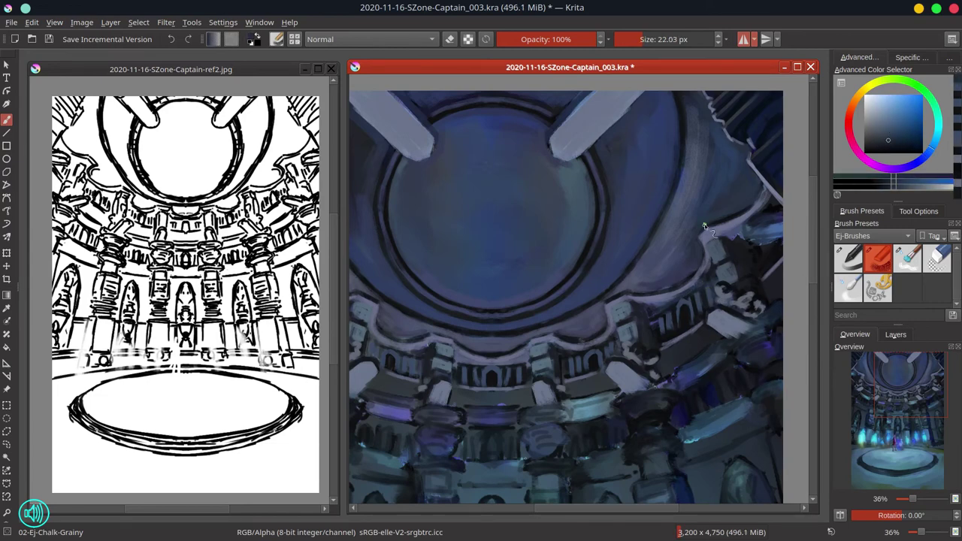
pyautogui.keyDown('ctrl'); pyautogui.click(648, 288); pyautogui.keyUp('ctrl')
pyautogui.moveTo(649, 289); pyautogui.dragTo(685, 279)
# Darken the area beyond the outer pillar's top and paint blue over the bright patch at the canvas edge
pyautogui.keyDown('ctrl'); pyautogui.click(739, 243); pyautogui.keyUp('ctrl')
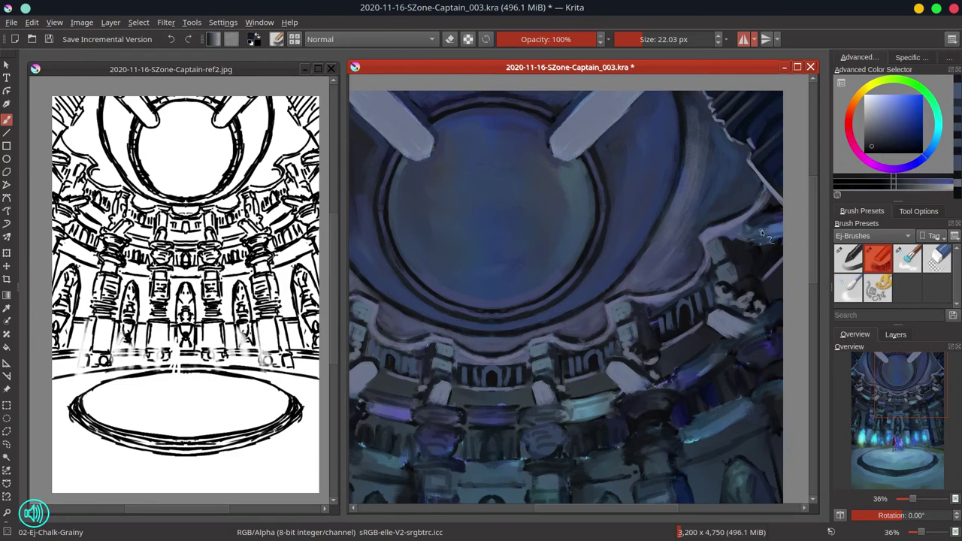
pyautogui.keyDown('ctrl'); pyautogui.click(753, 245); pyautogui.keyUp('ctrl')
pyautogui.moveTo(756, 256); pyautogui.dragTo(759, 247)
pyautogui.keyDown('ctrl'); pyautogui.click(768, 222); pyautogui.keyUp('ctrl')
pyautogui.moveTo(781, 200); pyautogui.dragTo(757, 221)
# Touch up the outer pillar's capital with sampled grey-blue strokes and undo the last stroke
pyautogui.moveTo(707, 273)
pyautogui.mouseDown()
pyautogui.moveTo(648, 305)
pyautogui.moveTo(740, 332)
pyautogui.mouseUp()
pyautogui.keyDown('ctrl'); pyautogui.click(696, 306); pyautogui.keyUp('ctrl')
pyautogui.keyDown('ctrl'); pyautogui.click(724, 322); pyautogui.keyUp('ctrl')
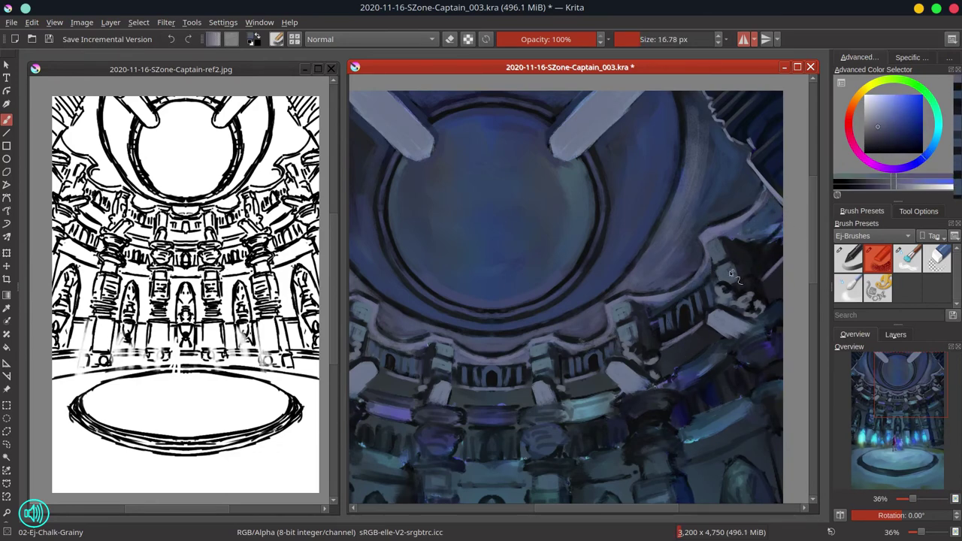
pyautogui.hotkey('ctrl', 'z')
pyautogui.keyDown('ctrl'); pyautogui.click(656, 323); pyautogui.keyUp('ctrl')
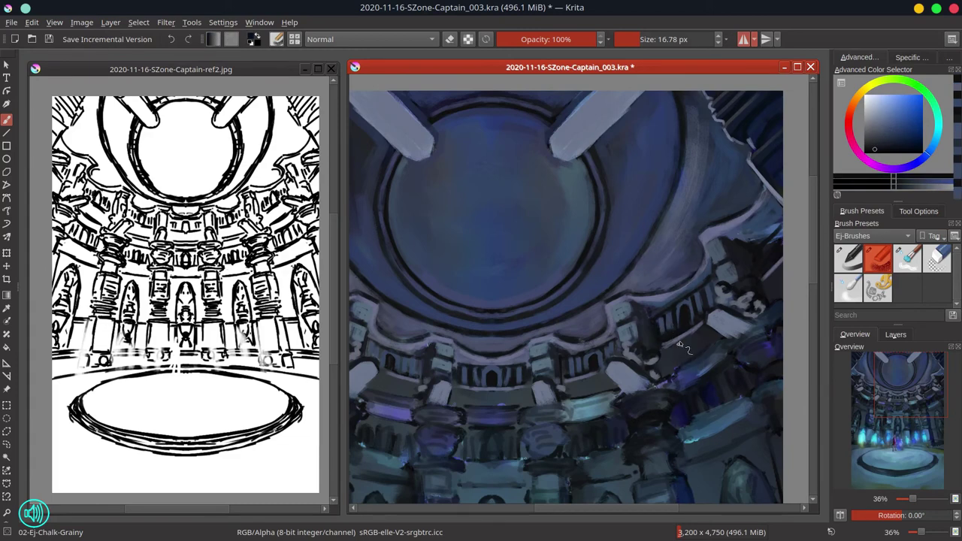
# Paint dark shading beneath the small arches of the inner bays and rework the arches at the canvas edge
pyautogui.keyDown('shift'); pyautogui.moveTo(681, 343); pyautogui.dragTo(678, 343); pyautogui.keyUp('shift')
pyautogui.moveTo(479, 385); pyautogui.dragTo(529, 383)
pyautogui.moveTo(565, 378); pyautogui.dragTo(601, 372)
pyautogui.keyDown('ctrl'); pyautogui.click(715, 278); pyautogui.keyUp('ctrl')
pyautogui.moveTo(767, 248)
pyautogui.mouseDown()
pyautogui.moveTo(777, 261)
pyautogui.moveTo(779, 216)
pyautogui.mouseUp()
pyautogui.keyDown('ctrl'); pyautogui.click(773, 226); pyautogui.keyUp('ctrl')
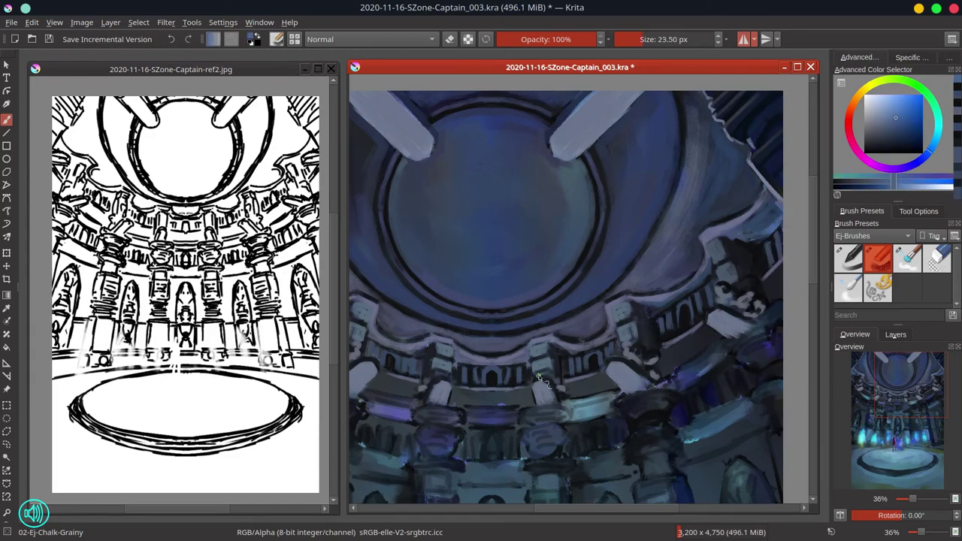
# Paint grey-blue ledge bands and dark edge lines below the arches of the inner bays with a larger brush
pyautogui.keyDown('ctrl'); pyautogui.click(673, 335); pyautogui.keyUp('ctrl')
pyautogui.press(']')
pyautogui.press(']')
pyautogui.press(']')
pyautogui.press(']')
pyautogui.press(']')
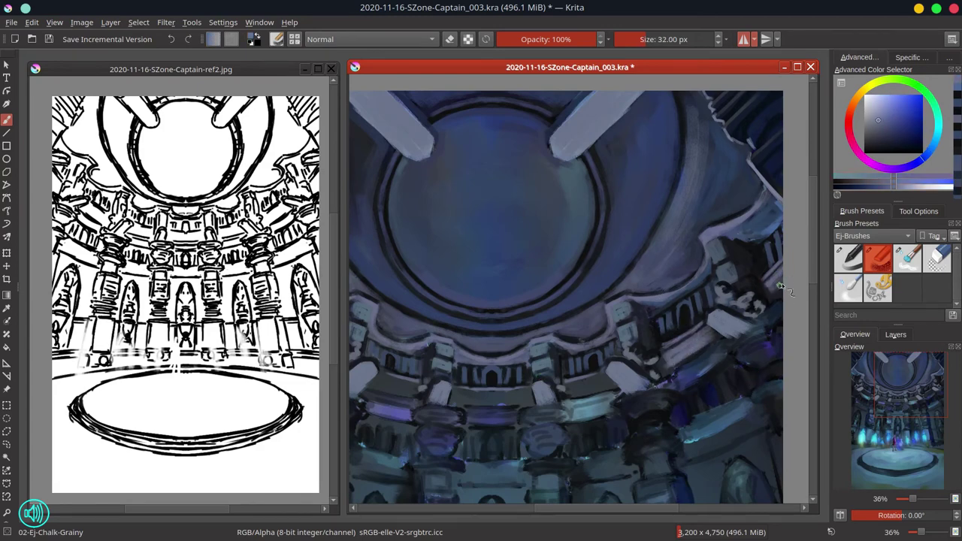
pyautogui.moveTo(573, 386); pyautogui.dragTo(615, 382)
pyautogui.moveTo(500, 398); pyautogui.dragTo(554, 388)
pyautogui.keyDown('ctrl'); pyautogui.click(595, 364); pyautogui.keyUp('ctrl')
pyautogui.moveTo(495, 407); pyautogui.dragTo(610, 393)
pyautogui.moveTo(620, 218); pyautogui.dragTo(625, 316)
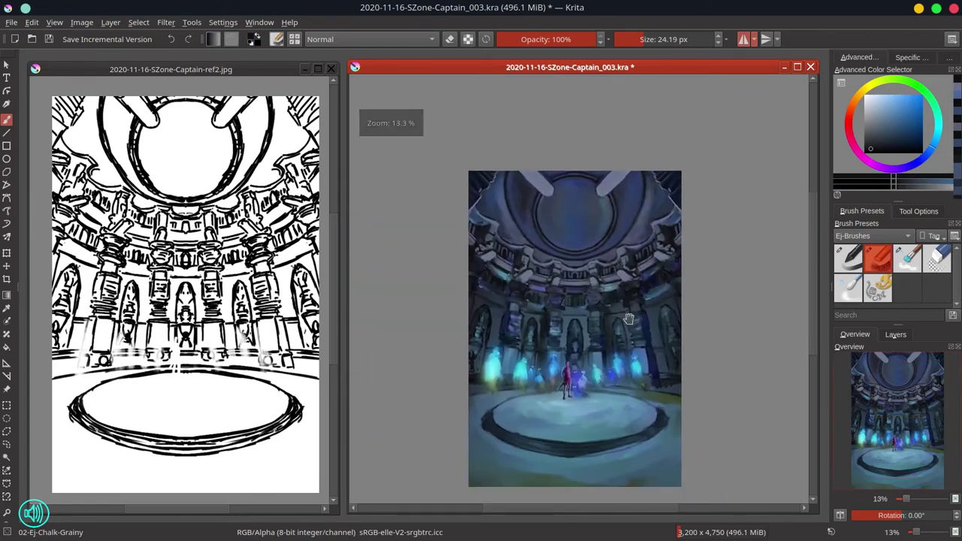
# Close the line art reference, maximize the painting's window and save the document
pyautogui.click(330, 70)
pyautogui.click(798, 68)
pyautogui.click(48, 39)
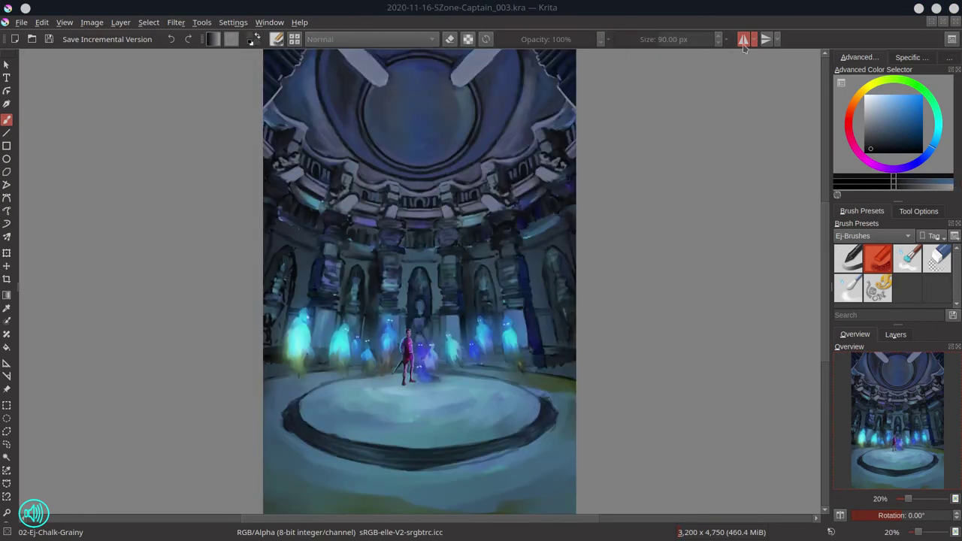
# Turn off horizontal mirroring and sample blue and grey tones from the ceiling panels, scallops, walls and dome
pyautogui.click(743, 45)
pyautogui.keyDown('ctrl'); pyautogui.click(524, 108); pyautogui.keyUp('ctrl')
pyautogui.keyDown('ctrl'); pyautogui.click(526, 102); pyautogui.keyUp('ctrl')
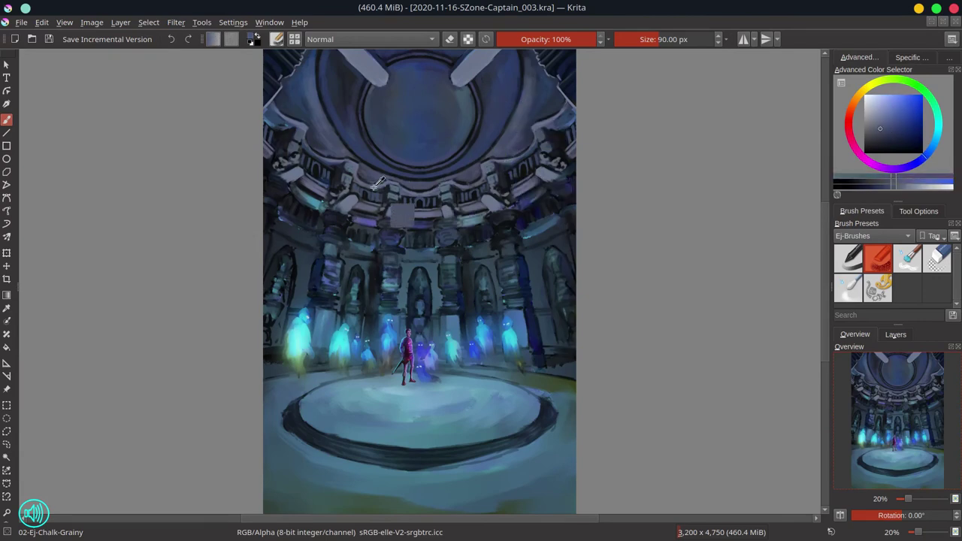
pyautogui.keyDown('ctrl'); pyautogui.click(380, 162); pyautogui.keyUp('ctrl')
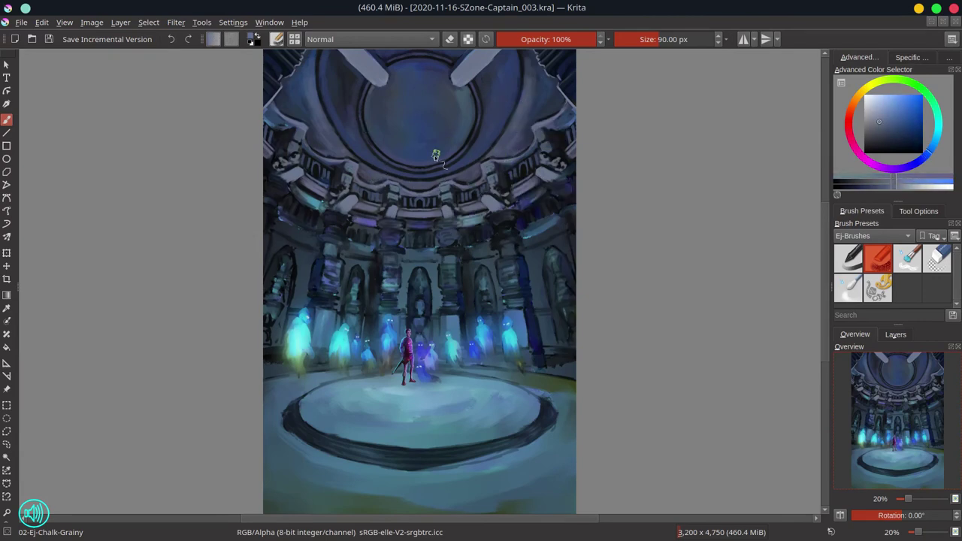
pyautogui.keyDown('ctrl'); pyautogui.click(410, 256); pyautogui.keyUp('ctrl')
pyautogui.keyDown('ctrl'); pyautogui.click(425, 217); pyautogui.keyUp('ctrl')
pyautogui.keyDown('ctrl'); pyautogui.click(412, 257); pyautogui.keyUp('ctrl')
pyautogui.keyDown('ctrl'); pyautogui.click(438, 125); pyautogui.keyUp('ctrl')
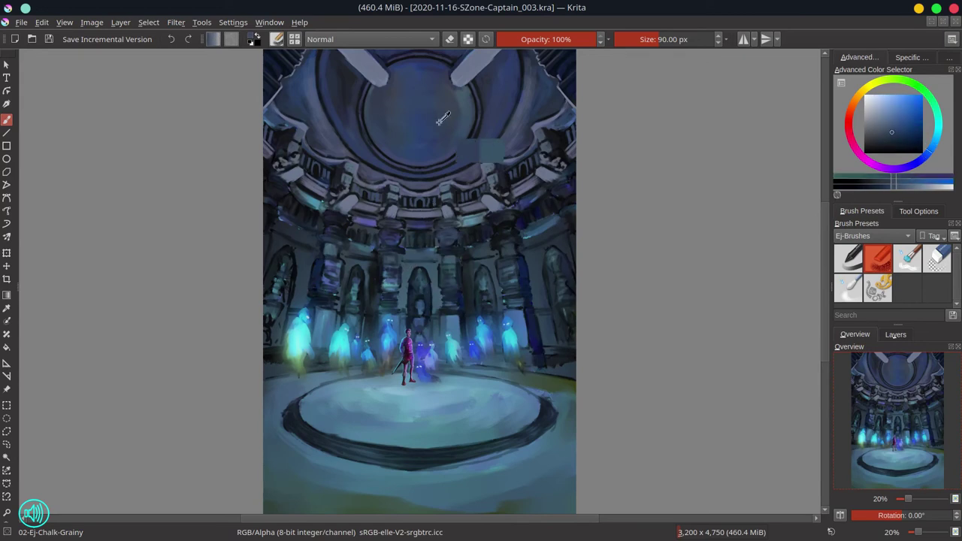
pyautogui.keyDown('ctrl'); pyautogui.click(447, 127); pyautogui.keyUp('ctrl')
pyautogui.keyDown('ctrl'); pyautogui.click(490, 119); pyautogui.keyUp('ctrl')
pyautogui.keyDown('ctrl'); pyautogui.click(522, 111); pyautogui.keyUp('ctrl')
# Brush muted blue over the ceiling panels on both sides of the dome's ring without mirroring
pyautogui.moveTo(533, 102)
pyautogui.mouseDown()
pyautogui.moveTo(542, 86)
pyautogui.moveTo(531, 83)
pyautogui.mouseUp()
pyautogui.click(884, 137)
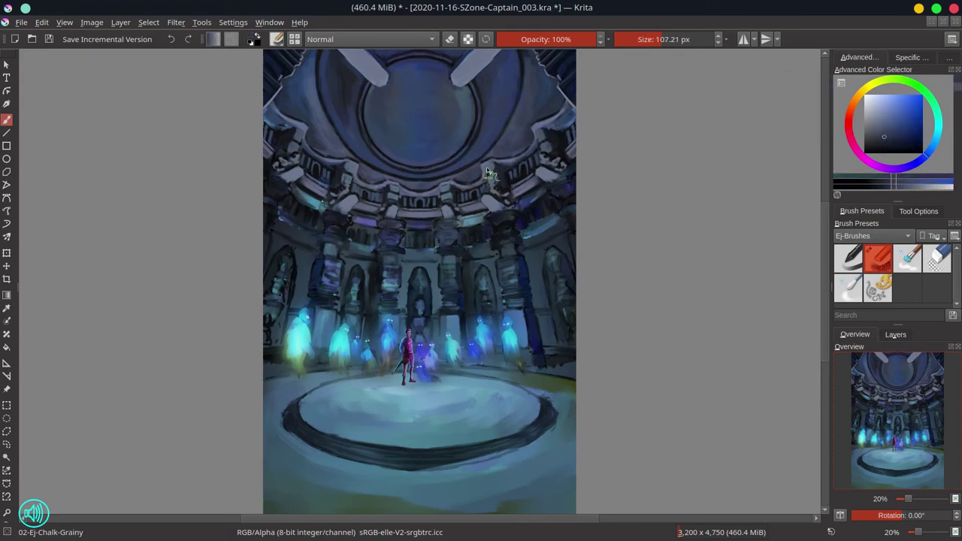
pyautogui.moveTo(263, 181); pyautogui.dragTo(259, 181)
pyautogui.moveTo(277, 113); pyautogui.dragTo(305, 131)
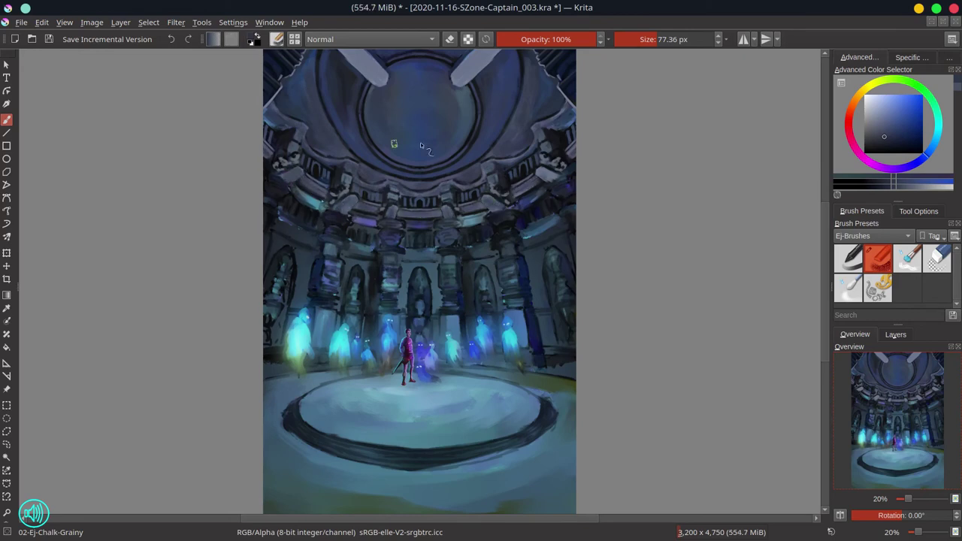
pyautogui.moveTo(411, 81); pyautogui.dragTo(391, 113)
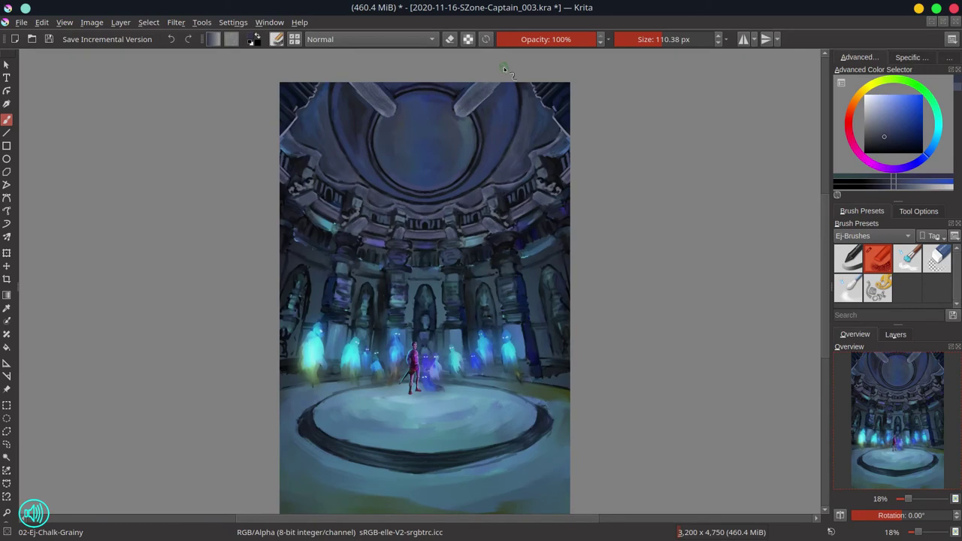
# Compare the colours of the scalloped rim, platform, ghosts and inner pillar by sampling them
pyautogui.keyDown('ctrl'); pyautogui.click(427, 221); pyautogui.keyUp('ctrl')
pyautogui.keyDown('ctrl'); pyautogui.click(424, 402); pyautogui.keyUp('ctrl')
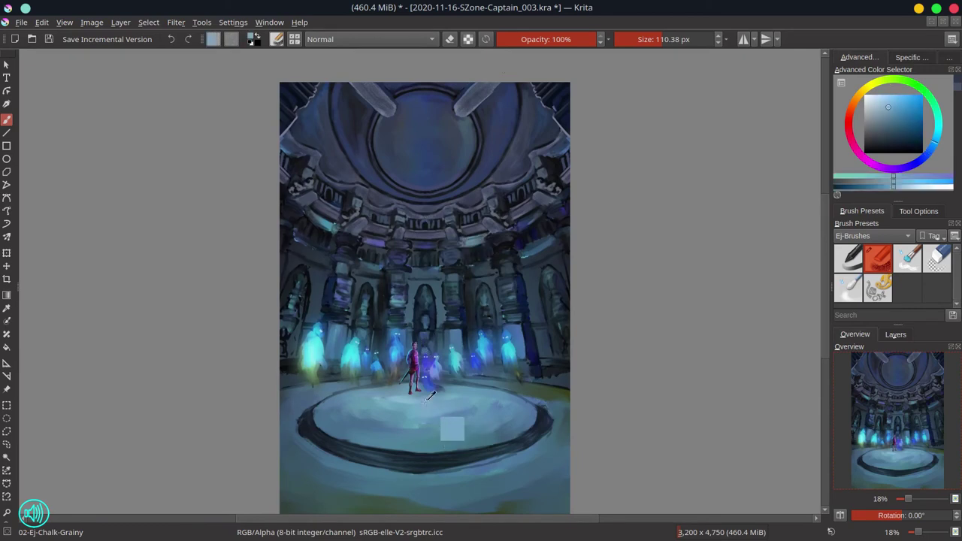
pyautogui.keyDown('ctrl'); pyautogui.click(519, 339); pyautogui.keyUp('ctrl')
pyautogui.moveTo(524, 332); pyautogui.dragTo(456, 398)
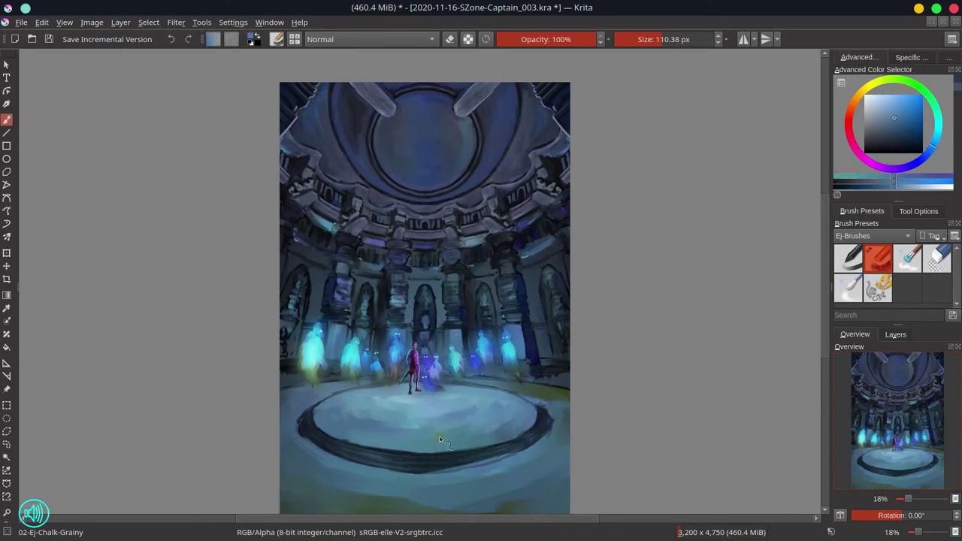
pyautogui.keyDown('ctrl'); pyautogui.click(447, 256); pyautogui.keyUp('ctrl')
pyautogui.keyDown('ctrl'); pyautogui.click(448, 279); pyautogui.keyUp('ctrl')
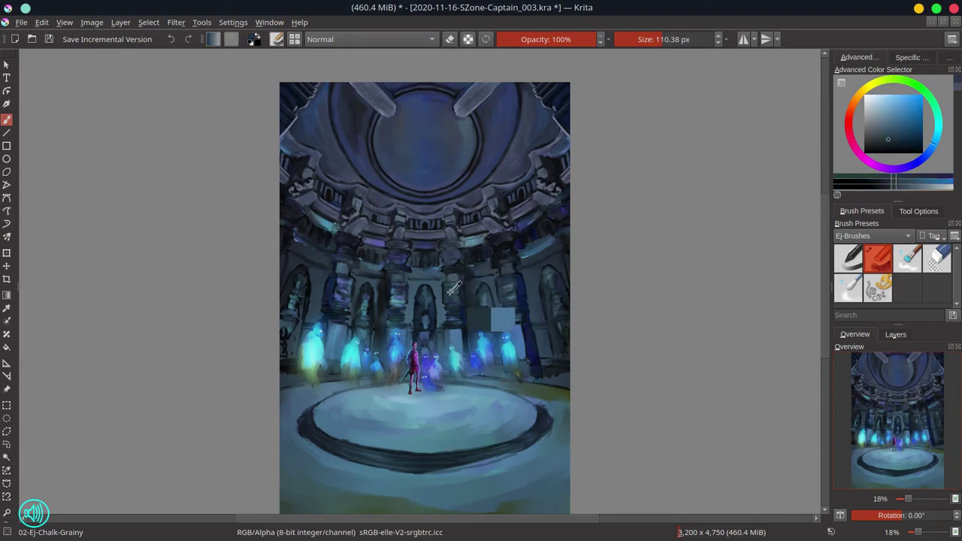
pyautogui.keyDown('ctrl'); pyautogui.click(452, 307); pyautogui.keyUp('ctrl')
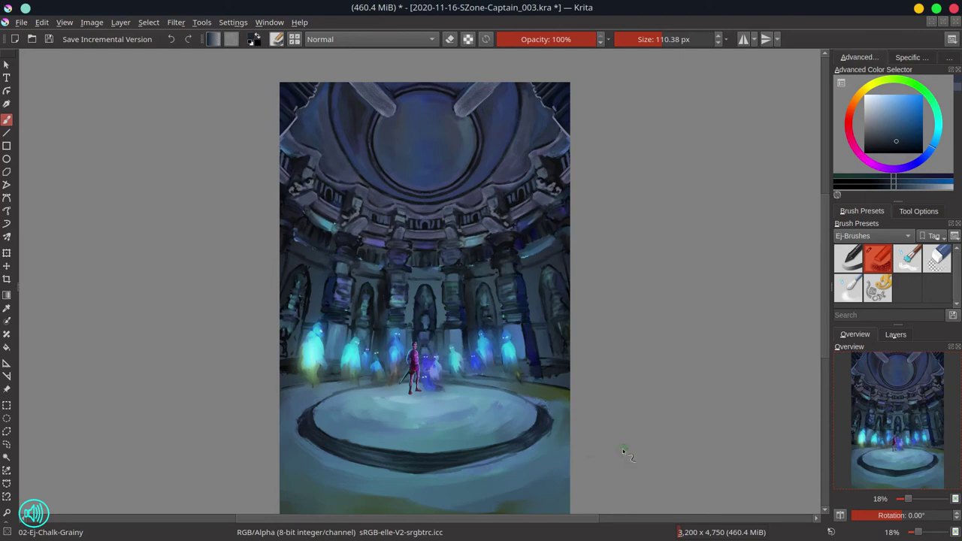
# Save the document and turn horizontal mirroring back on
pyautogui.scroll(-2, 623, 449)
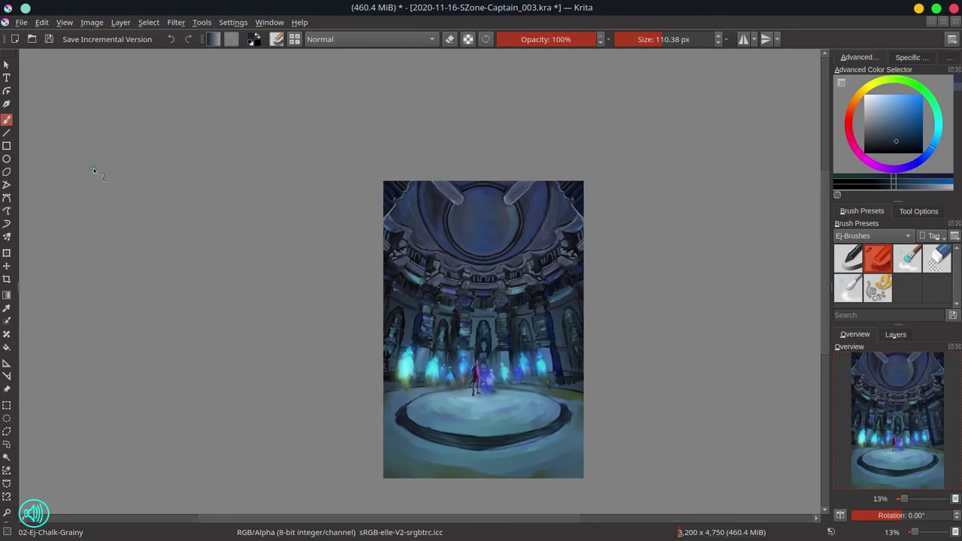
pyautogui.click(49, 40)
pyautogui.click(744, 40)
# Paint sampled grey tones along the ledge below the central arches and across the outer bays' bands
pyautogui.scroll(4, 402, 309)
pyautogui.moveTo(551, 248)
pyautogui.mouseDown()
pyautogui.moveTo(580, 244)
pyautogui.moveTo(317, 244)
pyautogui.moveTo(317, 235)
pyautogui.mouseUp()
pyautogui.keyDown('ctrl'); pyautogui.click(346, 244); pyautogui.keyUp('ctrl')
pyautogui.moveTo(355, 245); pyautogui.dragTo(327, 245)
pyautogui.moveTo(331, 239); pyautogui.dragTo(371, 237)
pyautogui.keyDown('ctrl'); pyautogui.click(462, 201); pyautogui.keyUp('ctrl')
pyautogui.moveTo(474, 234)
pyautogui.mouseDown()
pyautogui.moveTo(446, 221)
pyautogui.moveTo(480, 215)
pyautogui.mouseUp()
pyautogui.moveTo(564, 191); pyautogui.dragTo(608, 161)
# Define the ledge bands of the central and outer bays with alternating light and dark strokes
pyautogui.keyDown('ctrl'); pyautogui.click(468, 214); pyautogui.keyUp('ctrl')
pyautogui.moveTo(466, 218); pyautogui.dragTo(503, 202)
pyautogui.keyDown('ctrl'); pyautogui.click(468, 218); pyautogui.keyUp('ctrl')
pyautogui.keyDown('ctrl'); pyautogui.click(473, 214); pyautogui.keyUp('ctrl')
pyautogui.moveTo(560, 182); pyautogui.dragTo(608, 156)
pyautogui.moveTo(352, 227); pyautogui.dragTo(380, 225)
pyautogui.keyDown('ctrl'); pyautogui.click(537, 194); pyautogui.keyUp('ctrl')
pyautogui.moveTo(540, 199); pyautogui.dragTo(574, 194)
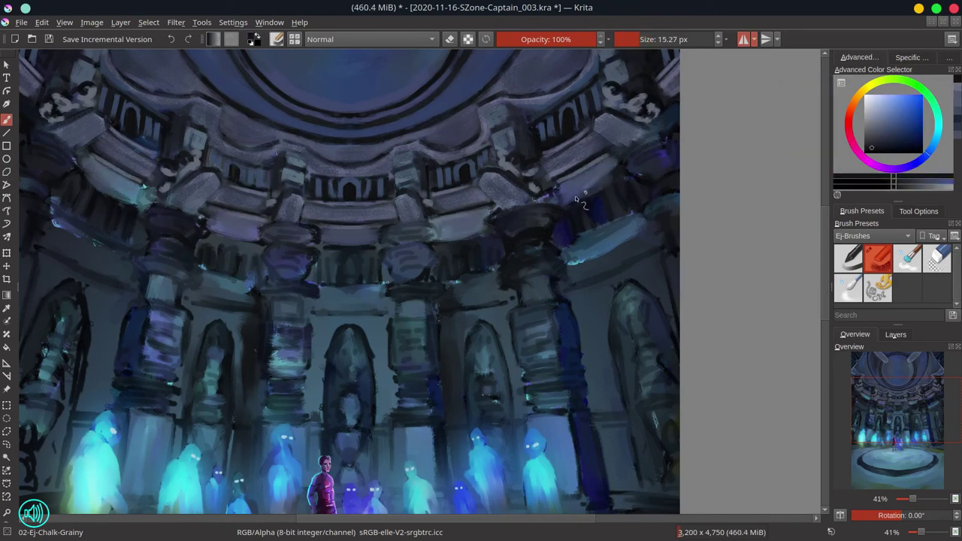
# Lighten the ledge above the inner pillar's capital and refine the bands running out to the outer bay
pyautogui.keyDown('ctrl'); pyautogui.click(406, 190); pyautogui.keyUp('ctrl')
pyautogui.moveTo(404, 235); pyautogui.dragTo(407, 235)
pyautogui.moveTo(403, 230); pyautogui.dragTo(412, 229)
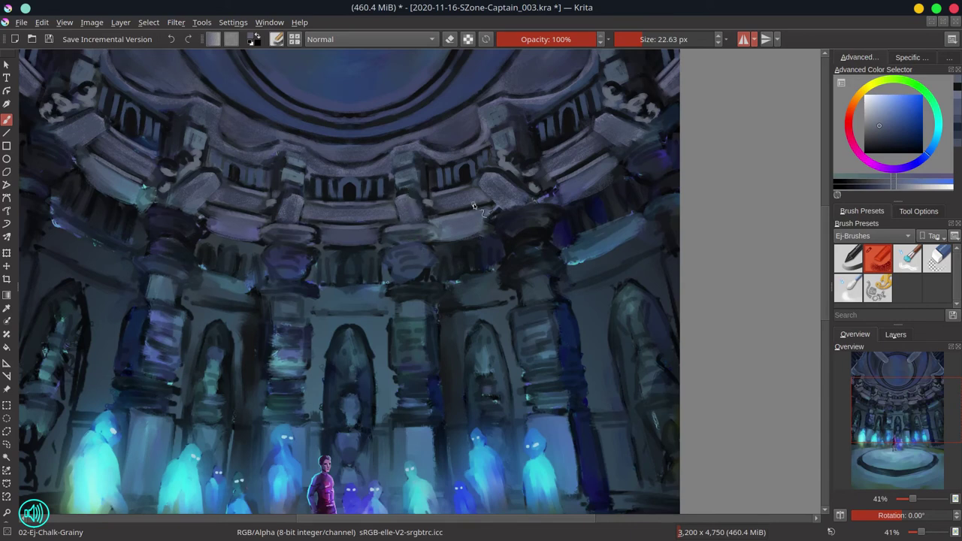
pyautogui.moveTo(474, 206); pyautogui.dragTo(491, 201)
pyautogui.keyDown('ctrl'); pyautogui.click(556, 185); pyautogui.keyUp('ctrl')
pyautogui.moveTo(555, 182); pyautogui.dragTo(609, 148)
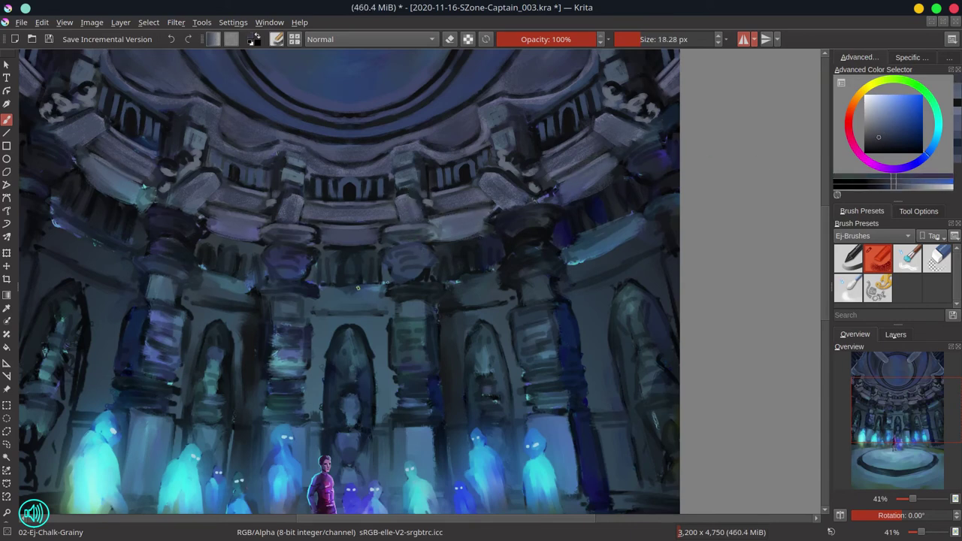
# Paint small arches and a lighter lintel in the central bay and begin detailing the statue niche beneath
pyautogui.keyDown('ctrl'); pyautogui.click(364, 212); pyautogui.keyUp('ctrl')
pyautogui.moveTo(337, 257)
pyautogui.mouseDown()
pyautogui.moveTo(347, 279)
pyautogui.moveTo(343, 253)
pyautogui.moveTo(334, 271)
pyautogui.moveTo(446, 216)
pyautogui.moveTo(353, 296)
pyautogui.moveTo(479, 254)
pyautogui.moveTo(310, 309)
pyautogui.moveTo(333, 313)
pyautogui.mouseUp()
pyautogui.keyDown('ctrl'); pyautogui.click(349, 263); pyautogui.keyUp('ctrl')
pyautogui.keyDown('ctrl'); pyautogui.click(356, 296); pyautogui.keyUp('ctrl')
pyautogui.keyDown('ctrl'); pyautogui.click(311, 311); pyautogui.keyUp('ctrl')
pyautogui.keyDown('ctrl'); pyautogui.click(363, 311); pyautogui.keyUp('ctrl')
pyautogui.keyDown('ctrl'); pyautogui.click(386, 318); pyautogui.keyUp('ctrl')
pyautogui.keyDown('ctrl'); pyautogui.click(361, 320); pyautogui.keyUp('ctrl')
pyautogui.keyDown('ctrl'); pyautogui.click(364, 342); pyautogui.keyUp('ctrl')
pyautogui.moveTo(372, 351)
pyautogui.mouseDown()
pyautogui.moveTo(367, 335)
pyautogui.moveTo(337, 333)
pyautogui.moveTo(329, 367)
pyautogui.moveTo(355, 340)
pyautogui.mouseUp()
pyautogui.keyDown('ctrl'); pyautogui.click(350, 349); pyautogui.keyUp('ctrl')
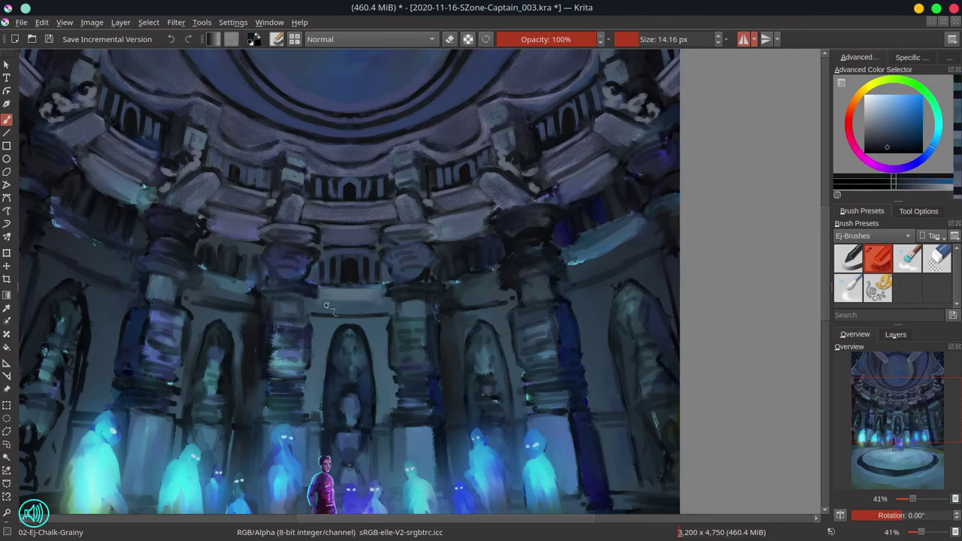
# Paint light and dark details on the lower part of the statue in the central niche
pyautogui.moveTo(363, 401); pyautogui.dragTo(356, 415)
pyautogui.keyDown('ctrl'); pyautogui.click(357, 411); pyautogui.keyUp('ctrl')
pyautogui.keyDown('ctrl'); pyautogui.click(357, 438); pyautogui.keyUp('ctrl')
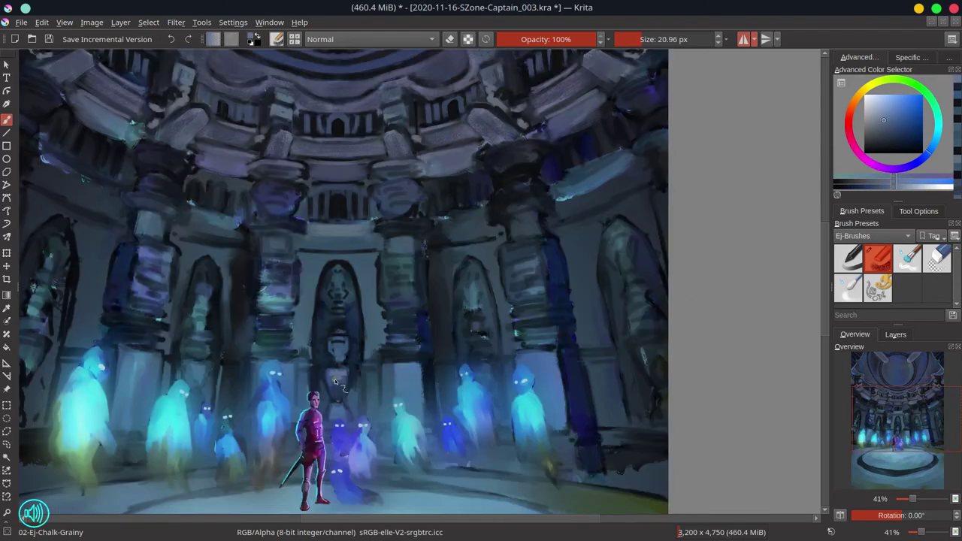
pyautogui.keyDown('ctrl'); pyautogui.click(340, 385); pyautogui.keyUp('ctrl')
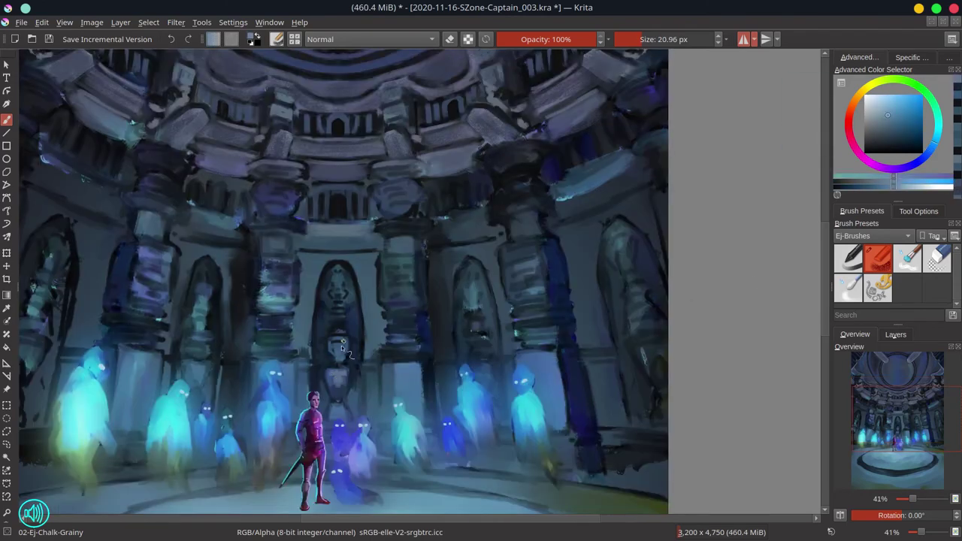
pyautogui.keyDown('ctrl'); pyautogui.click(357, 400); pyautogui.keyUp('ctrl')
pyautogui.keyDown('ctrl'); pyautogui.click(353, 404); pyautogui.keyUp('ctrl')
pyautogui.keyDown('ctrl'); pyautogui.click(348, 348); pyautogui.keyUp('ctrl')
pyautogui.keyDown('ctrl'); pyautogui.click(342, 353); pyautogui.keyUp('ctrl')
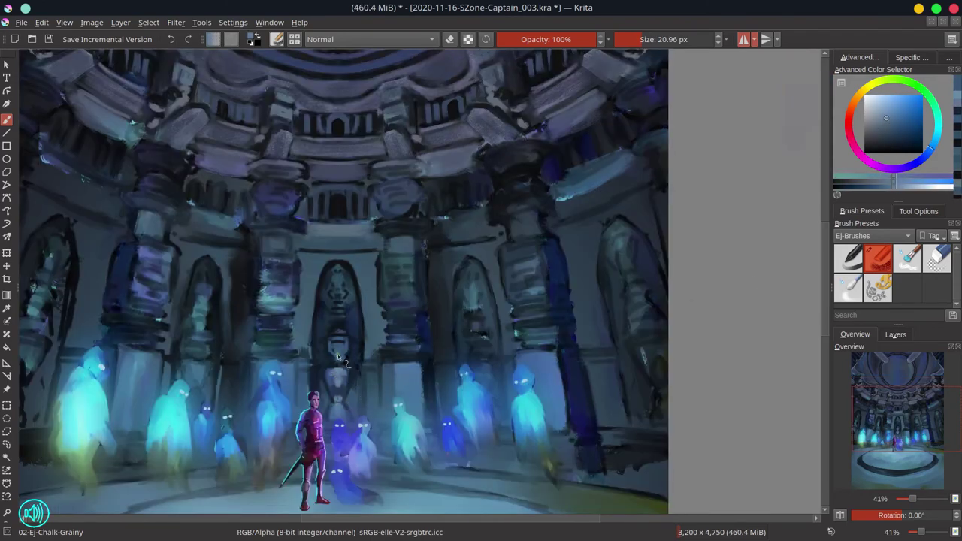
# Paint horizontal mouldings on the wall beside the central niche and finish the ornamental statue inside it
pyautogui.moveTo(342, 337)
pyautogui.mouseDown()
pyautogui.moveTo(338, 329)
pyautogui.moveTo(425, 361)
pyautogui.mouseUp()
pyautogui.keyDown('ctrl'); pyautogui.click(387, 331); pyautogui.keyUp('ctrl')
pyautogui.keyDown('ctrl'); pyautogui.click(309, 347); pyautogui.keyUp('ctrl')
pyautogui.keyDown('ctrl'); pyautogui.click(369, 375); pyautogui.keyUp('ctrl')
pyautogui.keyDown('ctrl'); pyautogui.click(367, 379); pyautogui.keyUp('ctrl')
pyautogui.moveTo(364, 374)
pyautogui.mouseDown()
pyautogui.moveTo(376, 374)
pyautogui.moveTo(354, 412)
pyautogui.mouseUp()
pyautogui.keyDown('ctrl'); pyautogui.click(348, 344); pyautogui.keyUp('ctrl')
pyautogui.keyDown('ctrl'); pyautogui.click(353, 335); pyautogui.keyUp('ctrl')
pyautogui.keyDown('ctrl'); pyautogui.click(350, 348); pyautogui.keyUp('ctrl')
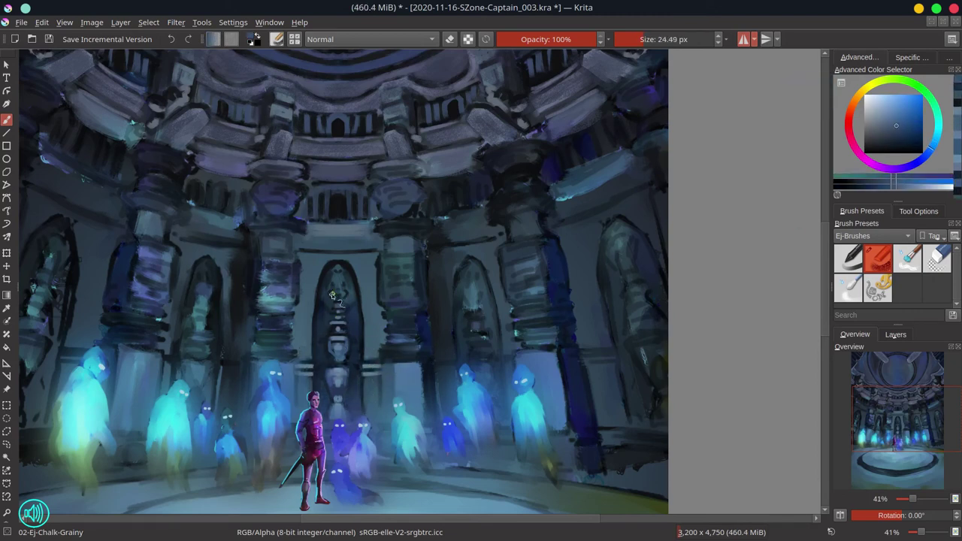
pyautogui.keyDown('ctrl'); pyautogui.click(342, 330); pyautogui.keyUp('ctrl')
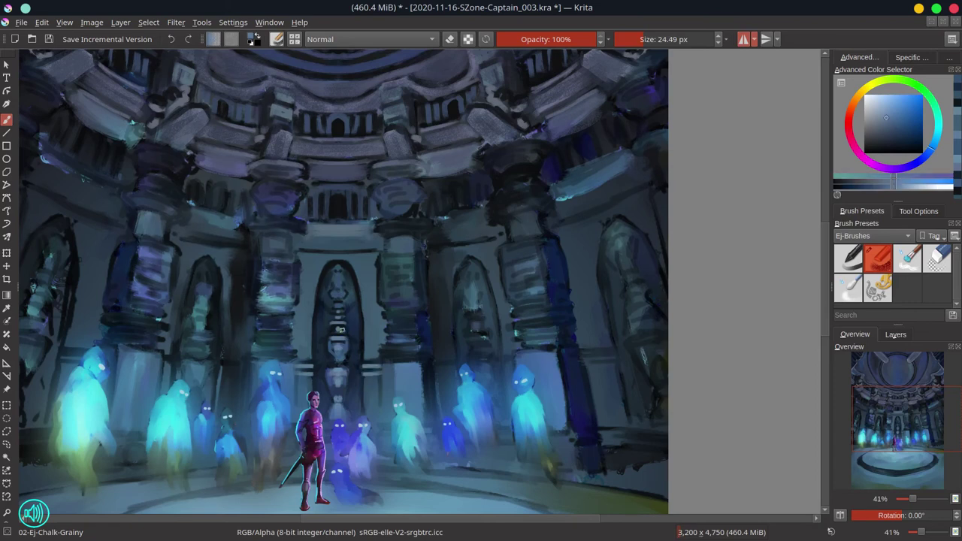
pyautogui.keyDown('ctrl'); pyautogui.click(363, 263); pyautogui.keyUp('ctrl')
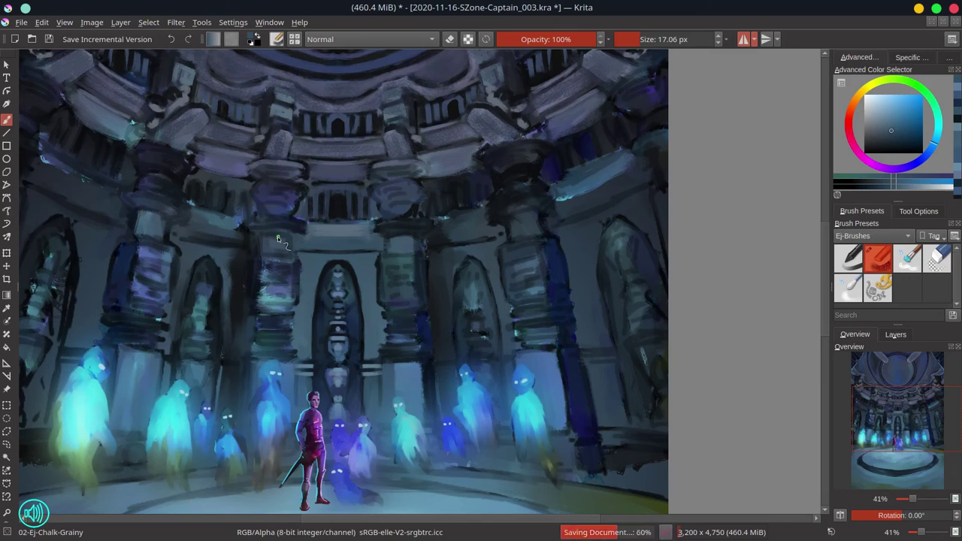
# Rebuild the inner pillars' capitals with sampled grey rings and dark gaps between them
pyautogui.keyDown('ctrl'); pyautogui.click(401, 152); pyautogui.keyUp('ctrl')
pyautogui.press(']')
pyautogui.press(']')
pyautogui.press(']')
pyautogui.press(']')
pyautogui.click(884, 126)
pyautogui.keyDown('ctrl'); pyautogui.click(406, 215); pyautogui.keyUp('ctrl')
pyautogui.moveTo(383, 195)
pyautogui.mouseDown()
pyautogui.moveTo(413, 201)
pyautogui.moveTo(419, 175)
pyautogui.moveTo(405, 170)
pyautogui.moveTo(403, 188)
pyautogui.moveTo(416, 192)
pyautogui.mouseUp()
pyautogui.press('[')
pyautogui.keyDown('ctrl'); pyautogui.click(402, 185); pyautogui.keyUp('ctrl')
pyautogui.keyDown('ctrl'); pyautogui.click(400, 171); pyautogui.keyUp('ctrl')
pyautogui.keyDown('ctrl'); pyautogui.click(388, 177); pyautogui.keyUp('ctrl')
pyautogui.keyDown('ctrl'); pyautogui.click(402, 161); pyautogui.keyUp('ctrl')
pyautogui.keyDown('ctrl'); pyautogui.click(398, 167); pyautogui.keyUp('ctrl')
pyautogui.keyDown('ctrl'); pyautogui.click(391, 197); pyautogui.keyUp('ctrl')
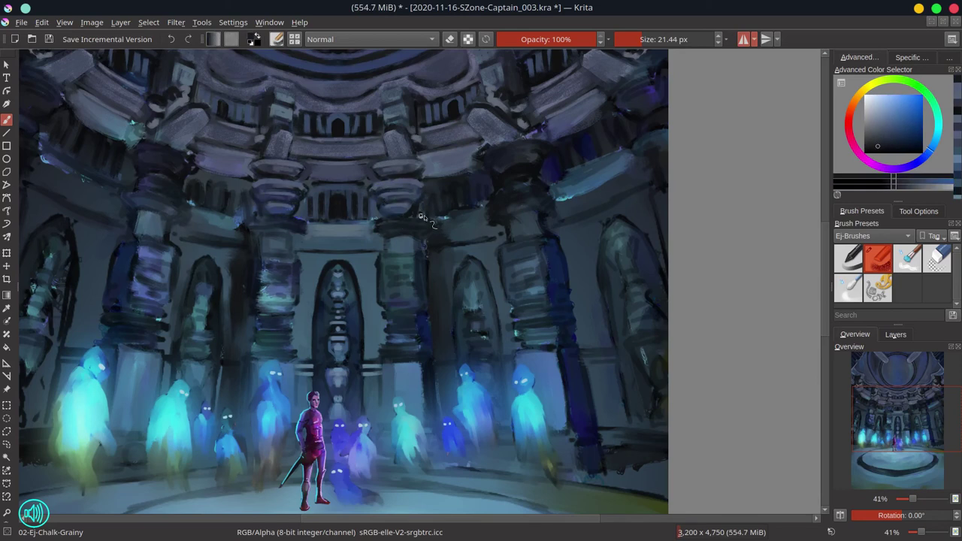
# Paint a light grey-blue collar with dark edges below the inner pillars' capitals
pyautogui.keyDown('ctrl'); pyautogui.click(382, 227); pyautogui.keyUp('ctrl')
pyautogui.keyDown('ctrl'); pyautogui.click(398, 224); pyautogui.keyUp('ctrl')
pyautogui.press(']')
pyautogui.press(']')
pyautogui.moveTo(382, 228)
pyautogui.mouseDown()
pyautogui.moveTo(436, 227)
pyautogui.moveTo(343, 244)
pyautogui.moveTo(376, 217)
pyautogui.mouseUp()
pyautogui.keyDown('ctrl'); pyautogui.click(395, 235); pyautogui.keyUp('ctrl')
pyautogui.keyDown('ctrl'); pyautogui.click(368, 237); pyautogui.keyUp('ctrl')
pyautogui.keyDown('ctrl'); pyautogui.click(384, 227); pyautogui.keyUp('ctrl')
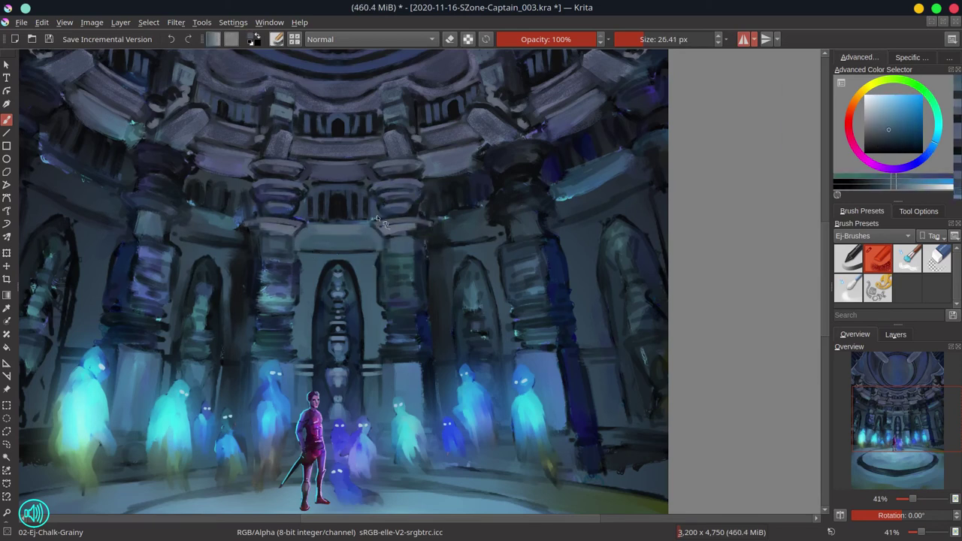
# Clean up the lintel and its moulding line above the central niche with sampled wall tones
pyautogui.keyDown('ctrl'); pyautogui.click(369, 237); pyautogui.keyUp('ctrl')
pyautogui.press('[')
pyautogui.keyDown('ctrl'); pyautogui.click(324, 239); pyautogui.keyUp('ctrl')
pyautogui.moveTo(301, 254); pyautogui.dragTo(324, 256)
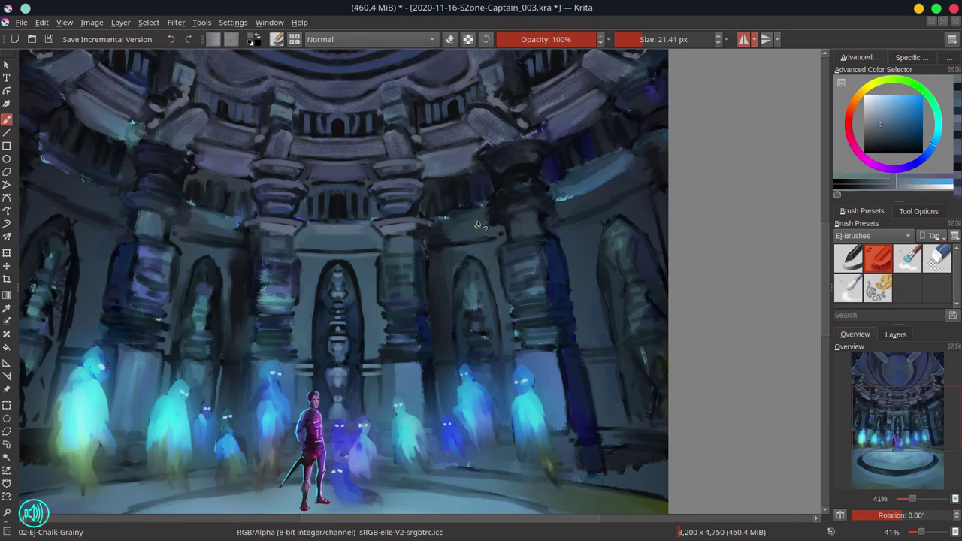
pyautogui.keyDown('ctrl'); pyautogui.click(449, 167); pyautogui.keyUp('ctrl')
pyautogui.keyDown('ctrl'); pyautogui.click(407, 252); pyautogui.keyUp('ctrl')
# Paint light horizontal rings with dark grooves on the upper shafts of the inner pillars and darken their outer edges
pyautogui.press(']')
pyautogui.press(']')
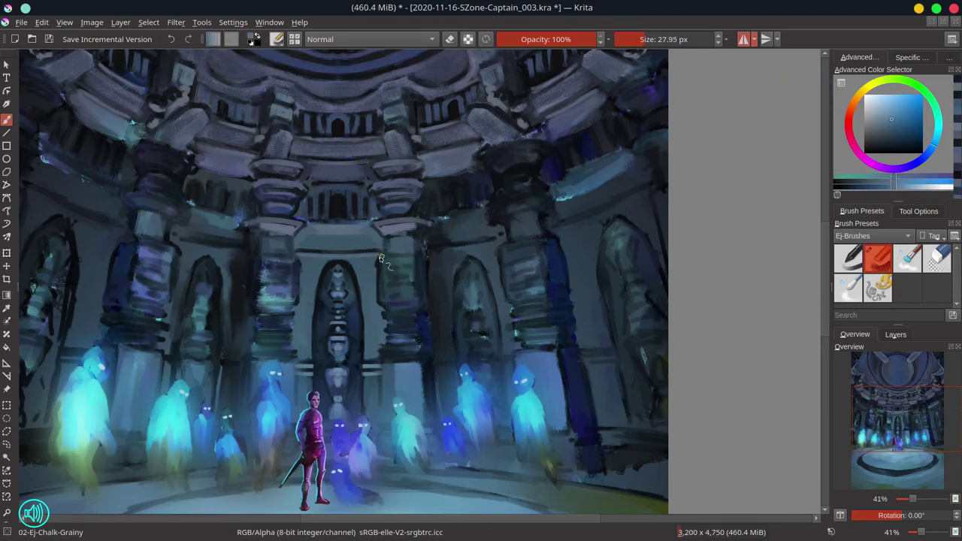
pyautogui.moveTo(383, 258); pyautogui.dragTo(418, 258)
pyautogui.moveTo(382, 271)
pyautogui.mouseDown()
pyautogui.moveTo(415, 272)
pyautogui.moveTo(415, 283)
pyautogui.mouseUp()
pyautogui.moveTo(380, 294); pyautogui.dragTo(414, 303)
pyautogui.keyDown('ctrl'); pyautogui.click(423, 312); pyautogui.keyUp('ctrl')
pyautogui.moveTo(413, 267); pyautogui.dragTo(382, 265)
pyautogui.press('[')
pyautogui.moveTo(412, 288)
pyautogui.mouseDown()
pyautogui.moveTo(379, 286)
pyautogui.moveTo(381, 278)
pyautogui.moveTo(381, 297)
pyautogui.mouseUp()
pyautogui.keyDown('ctrl'); pyautogui.click(419, 282); pyautogui.keyUp('ctrl')
pyautogui.keyDown('ctrl'); pyautogui.click(420, 265); pyautogui.keyUp('ctrl')
pyautogui.moveTo(421, 267); pyautogui.dragTo(419, 301)
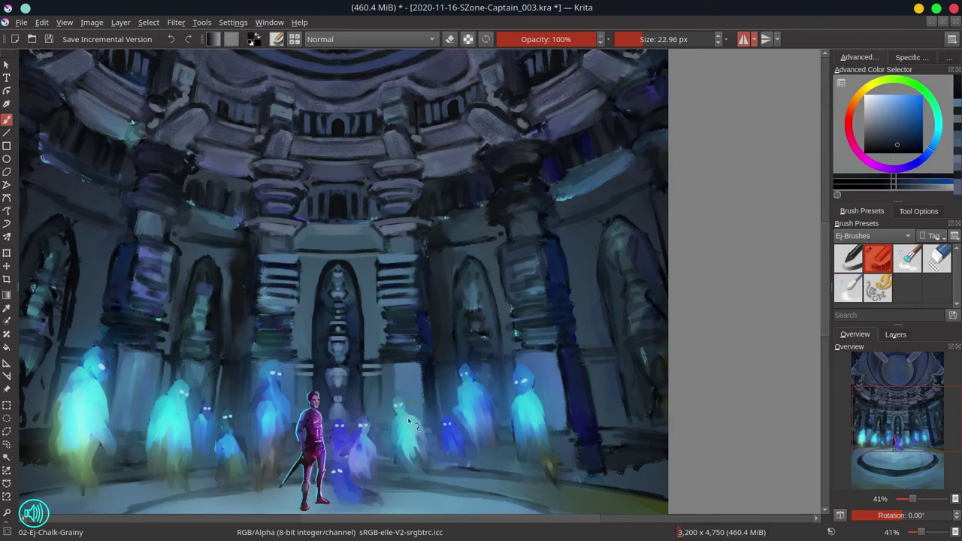
# Paint light blocks and rings on the inner pillars' middle shafts, below the existing rings, with sampled blue tones
pyautogui.keyDown('ctrl'); pyautogui.click(368, 264); pyautogui.keyUp('ctrl')
pyautogui.moveTo(377, 260); pyautogui.dragTo(377, 300)
pyautogui.keyDown('ctrl'); pyautogui.click(268, 298); pyautogui.keyUp('ctrl')
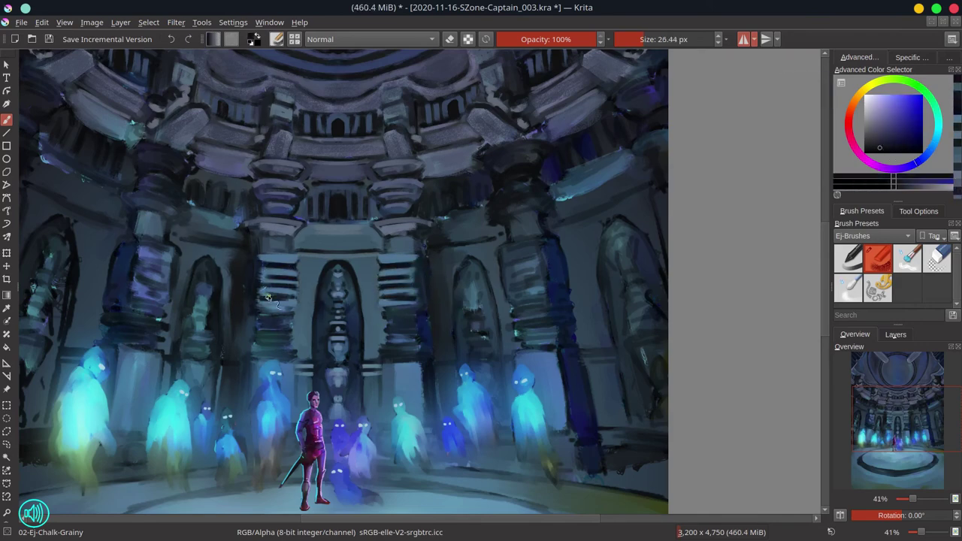
pyautogui.keyDown('ctrl'); pyautogui.click(407, 319); pyautogui.keyUp('ctrl')
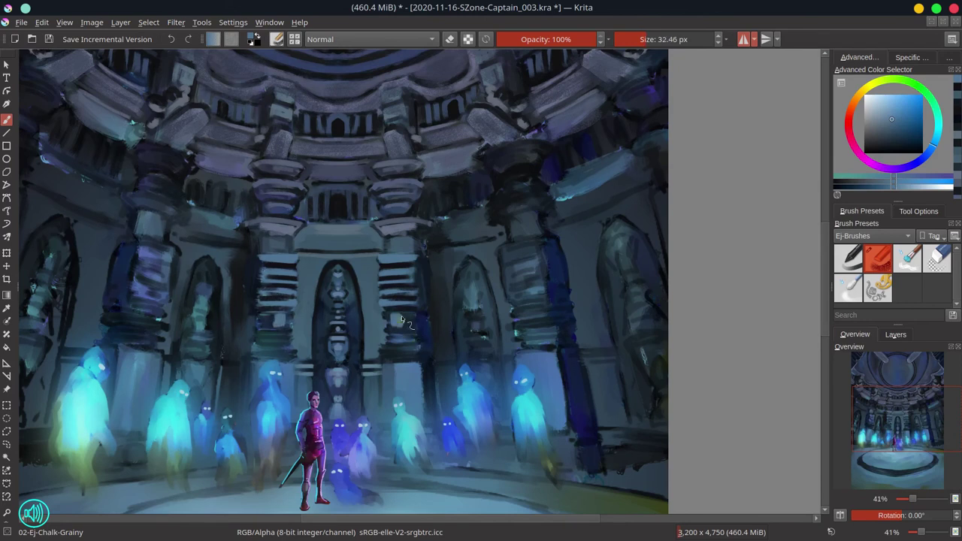
pyautogui.keyDown('ctrl'); pyautogui.click(378, 286); pyautogui.keyUp('ctrl')
pyautogui.moveTo(380, 292); pyautogui.dragTo(387, 333)
pyautogui.keyDown('ctrl'); pyautogui.click(450, 354); pyautogui.keyUp('ctrl')
pyautogui.keyDown('ctrl'); pyautogui.click(426, 332); pyautogui.keyUp('ctrl')
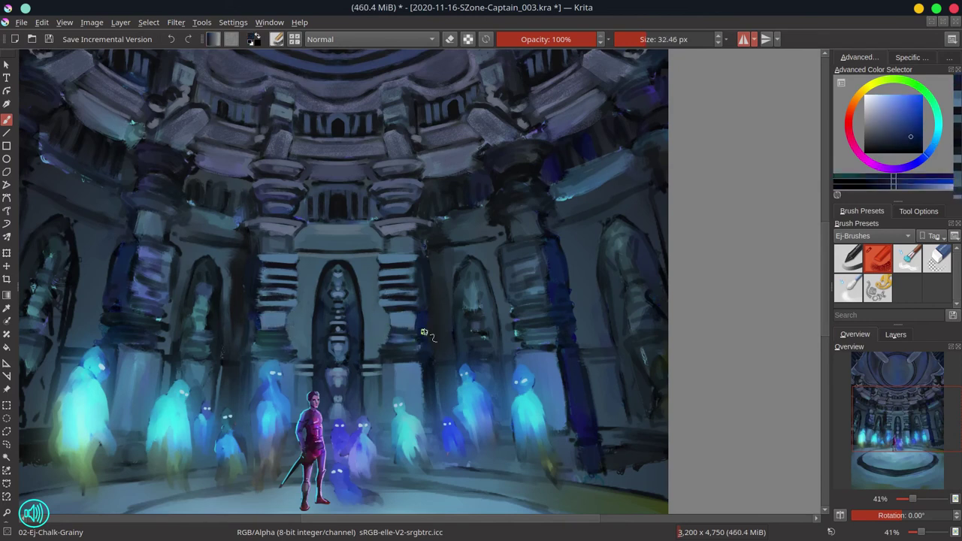
# Touch up the dark gaps along the inner pillars' outer edges with sampled dark blues
pyautogui.keyDown('ctrl'); pyautogui.click(450, 289); pyautogui.keyUp('ctrl')
pyautogui.moveTo(426, 263); pyautogui.dragTo(427, 296)
pyautogui.keyDown('ctrl'); pyautogui.click(427, 289); pyautogui.keyUp('ctrl')
pyautogui.keyDown('ctrl'); pyautogui.click(422, 281); pyautogui.keyUp('ctrl')
# Refine the curved moulding and wall band above the side niches with sampled grey-blues, and save the painting
pyautogui.moveTo(430, 247)
pyautogui.mouseDown()
pyautogui.moveTo(429, 267)
pyautogui.moveTo(438, 250)
pyautogui.moveTo(450, 256)
pyautogui.moveTo(431, 259)
pyautogui.moveTo(481, 247)
pyautogui.moveTo(450, 222)
pyautogui.mouseUp()
pyautogui.keyDown('ctrl'); pyautogui.click(451, 278); pyautogui.keyUp('ctrl')
pyautogui.keyDown('ctrl'); pyautogui.click(438, 258); pyautogui.keyUp('ctrl')
pyautogui.keyDown('ctrl'); pyautogui.click(449, 250); pyautogui.keyUp('ctrl')
pyautogui.keyDown('ctrl'); pyautogui.click(407, 228); pyautogui.keyUp('ctrl')
pyautogui.keyDown('ctrl'); pyautogui.click(485, 233); pyautogui.keyUp('ctrl')
pyautogui.keyDown('ctrl'); pyautogui.click(451, 239); pyautogui.keyUp('ctrl')
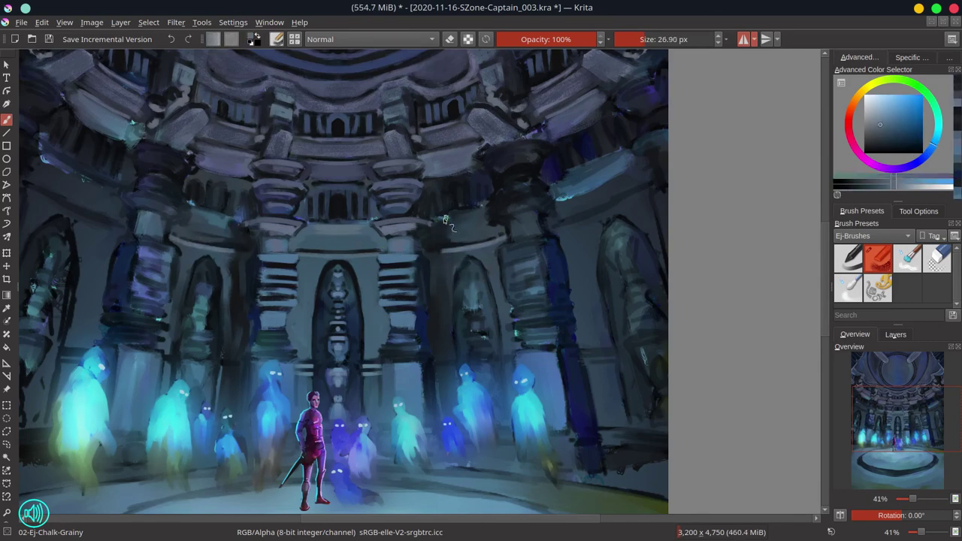
pyautogui.keyDown('ctrl'); pyautogui.click(376, 218); pyautogui.keyUp('ctrl')
pyautogui.press(']')
pyautogui.keyDown('ctrl'); pyautogui.click(475, 170); pyautogui.keyUp('ctrl')
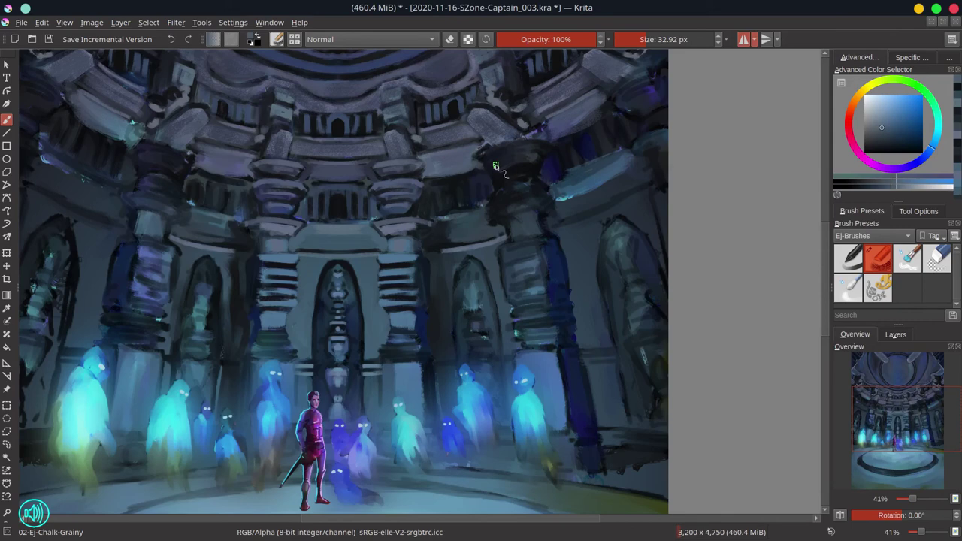
pyautogui.hotkey('ctrl', 's')
# Darken the wall strips beside the inner pillars' shafts with sampled dark tones
pyautogui.press(']')
pyautogui.keyDown('ctrl'); pyautogui.click(235, 265); pyautogui.keyUp('ctrl')
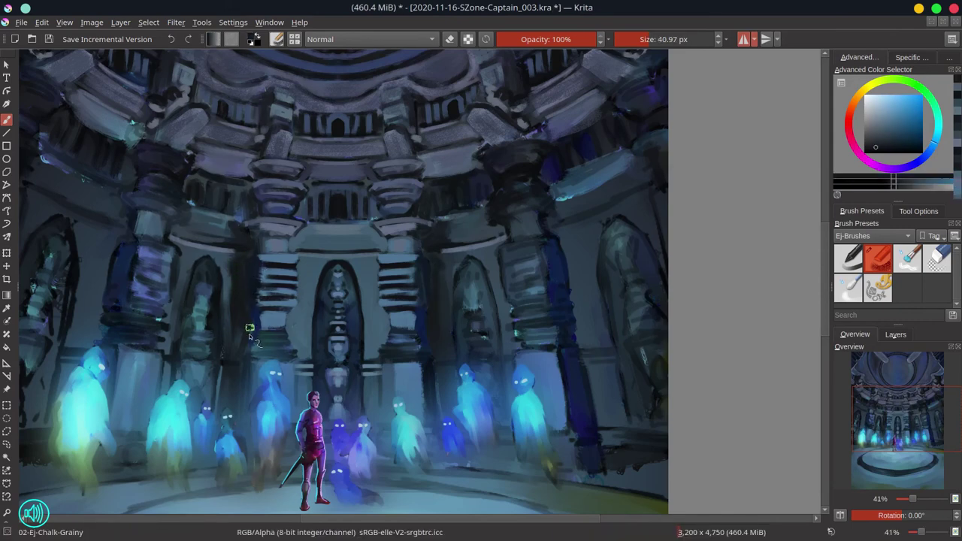
pyautogui.keyDown('ctrl'); pyautogui.click(251, 332); pyautogui.keyUp('ctrl')
# Hide Group 1 and sharpen the inner pillars' lower shafts and the rings above them with light blue strokes
pyautogui.keyDown('ctrl'); pyautogui.click(413, 374); pyautogui.keyUp('ctrl')
pyautogui.click(896, 334)
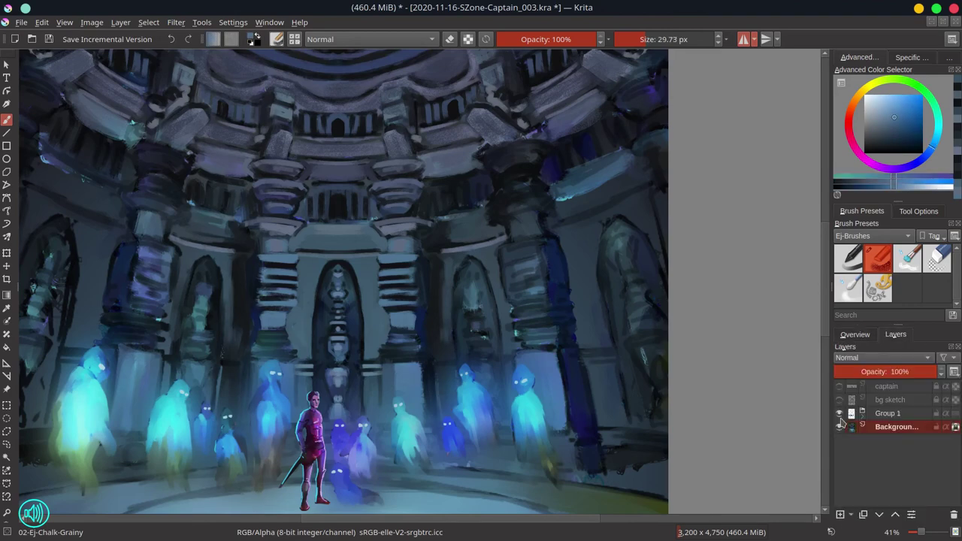
pyautogui.click(840, 414)
pyautogui.moveTo(384, 376); pyautogui.dragTo(382, 403)
pyautogui.keyDown('ctrl'); pyautogui.click(428, 377); pyautogui.keyUp('ctrl')
pyautogui.keyDown('ctrl'); pyautogui.click(402, 385); pyautogui.keyUp('ctrl')
pyautogui.press('[')
pyautogui.moveTo(384, 356); pyautogui.dragTo(423, 352)
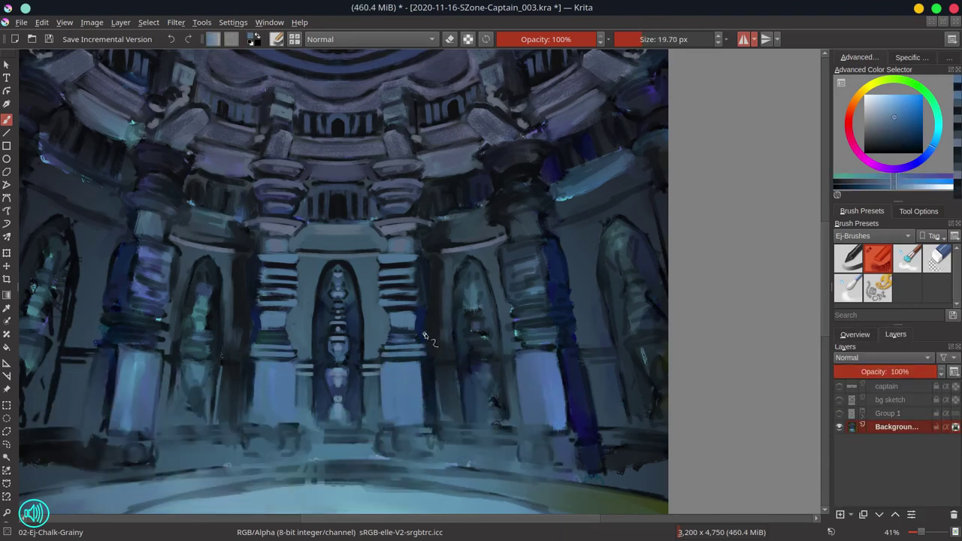
# Paint light horizontal bands across the inner pillars' bases with sampled blue tones
pyautogui.keyDown('ctrl'); pyautogui.click(427, 346); pyautogui.keyUp('ctrl')
pyautogui.keyDown('ctrl'); pyautogui.click(362, 420); pyautogui.keyUp('ctrl')
pyautogui.keyDown('ctrl'); pyautogui.click(402, 415); pyautogui.keyUp('ctrl')
pyautogui.moveTo(433, 430); pyautogui.dragTo(389, 434)
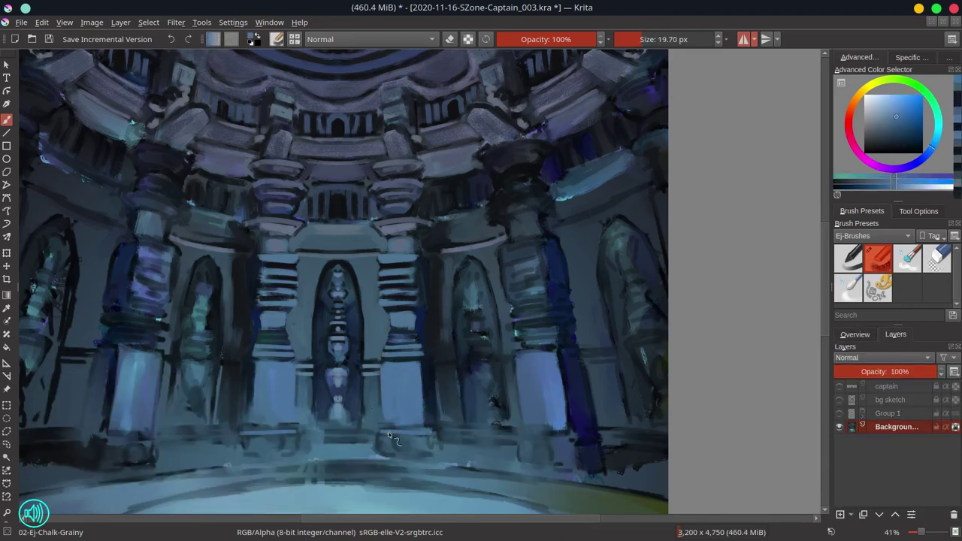
# Clean up the wall strips around the central niche, paint light steps below it, and save the painting
pyautogui.keyDown('ctrl'); pyautogui.click(307, 408); pyautogui.keyUp('ctrl')
pyautogui.press(']')
pyautogui.moveTo(305, 412); pyautogui.dragTo(303, 383)
pyautogui.keyDown('ctrl'); pyautogui.click(375, 367); pyautogui.keyUp('ctrl')
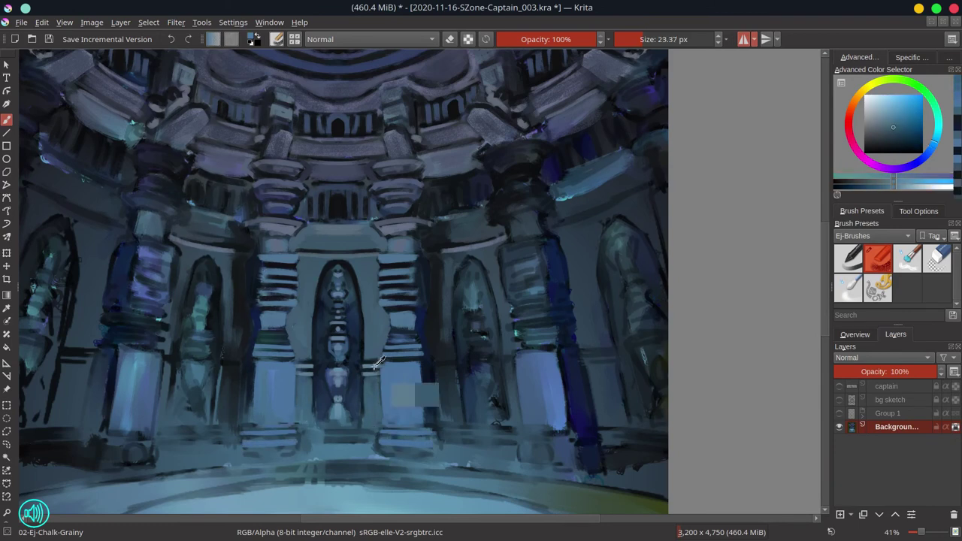
pyautogui.press('[')
pyautogui.moveTo(372, 431); pyautogui.dragTo(307, 432)
pyautogui.keyDown('ctrl'); pyautogui.click(360, 442); pyautogui.keyUp('ctrl')
pyautogui.keyDown('ctrl'); pyautogui.click(356, 383); pyautogui.keyUp('ctrl')
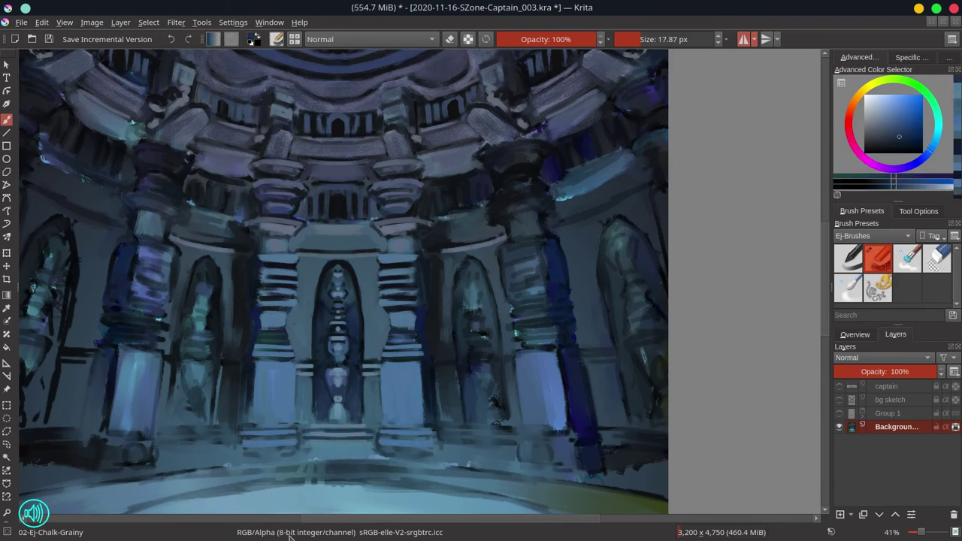
pyautogui.click(856, 334)
pyautogui.hotkey('ctrl', 's')
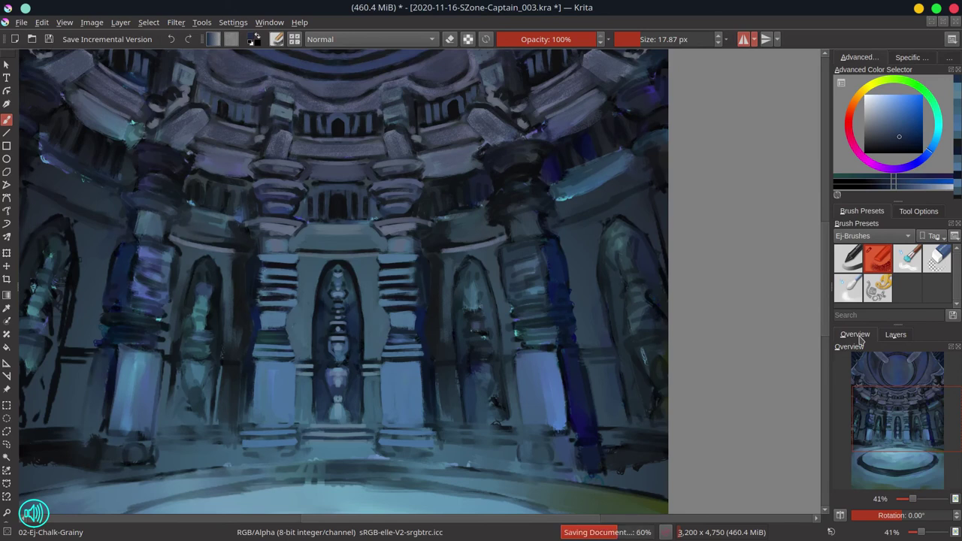
# Clean up the dark wall strips between the inner pillars and the side niches with sampled wall tones
pyautogui.keyDown('ctrl'); pyautogui.click(226, 378); pyautogui.keyUp('ctrl')
pyautogui.moveTo(252, 403); pyautogui.dragTo(251, 417)
pyautogui.keyDown('ctrl'); pyautogui.click(233, 375); pyautogui.keyUp('ctrl')
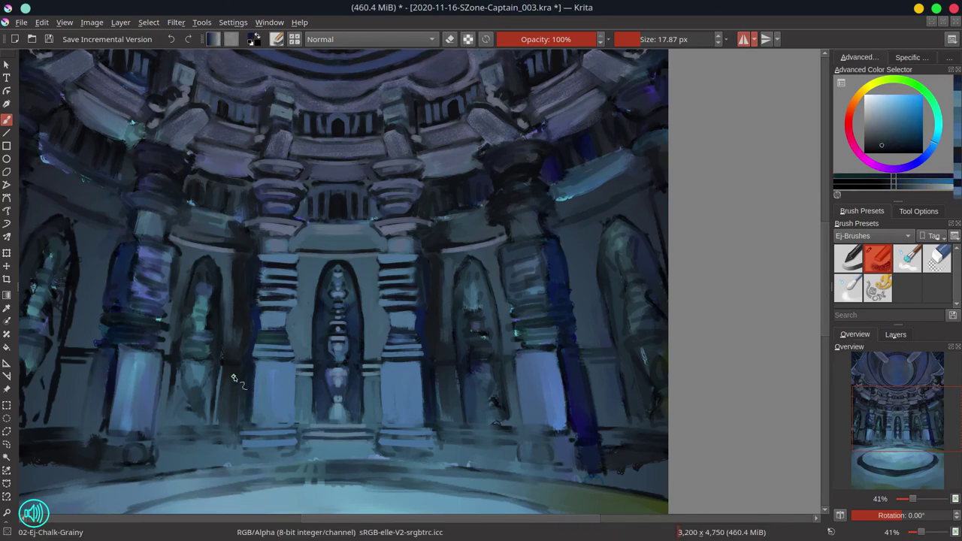
pyautogui.keyDown('ctrl'); pyautogui.click(226, 344); pyautogui.keyUp('ctrl')
pyautogui.keyDown('ctrl'); pyautogui.click(446, 296); pyautogui.keyUp('ctrl')
pyautogui.moveTo(446, 310); pyautogui.dragTo(451, 382)
pyautogui.keyDown('ctrl'); pyautogui.click(448, 399); pyautogui.keyUp('ctrl')
pyautogui.keyDown('ctrl'); pyautogui.click(224, 412); pyautogui.keyUp('ctrl')
pyautogui.moveTo(226, 410); pyautogui.dragTo(228, 380)
pyautogui.keyDown('ctrl'); pyautogui.click(236, 339); pyautogui.keyUp('ctrl')
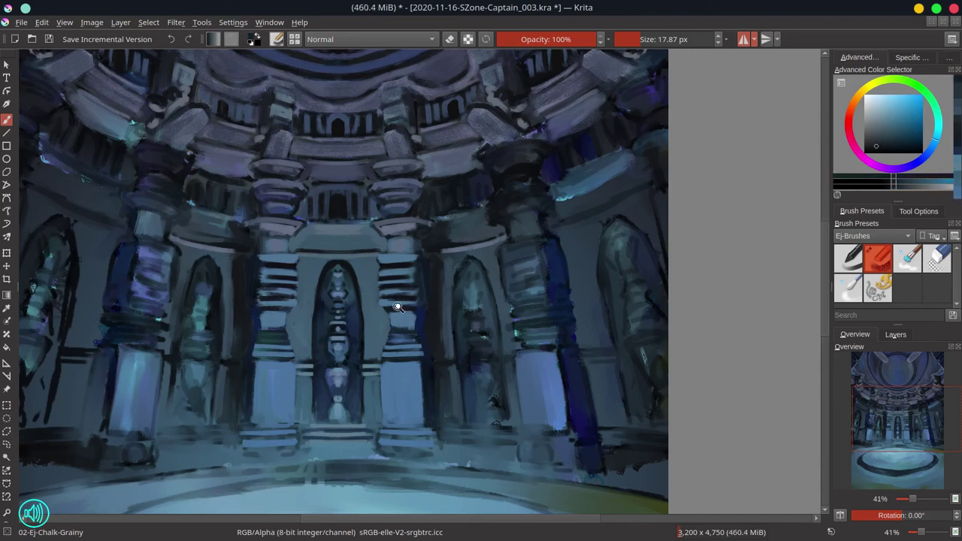
# Repaint the floor bands behind the round platform as smooth curves with sampled light and mid blues
pyautogui.moveTo(397, 307); pyautogui.dragTo(432, 359)
pyautogui.keyDown('ctrl'); pyautogui.click(226, 339); pyautogui.keyUp('ctrl')
pyautogui.moveTo(175, 343); pyautogui.dragTo(403, 289)
pyautogui.keyDown('ctrl'); pyautogui.click(215, 294); pyautogui.keyUp('ctrl')
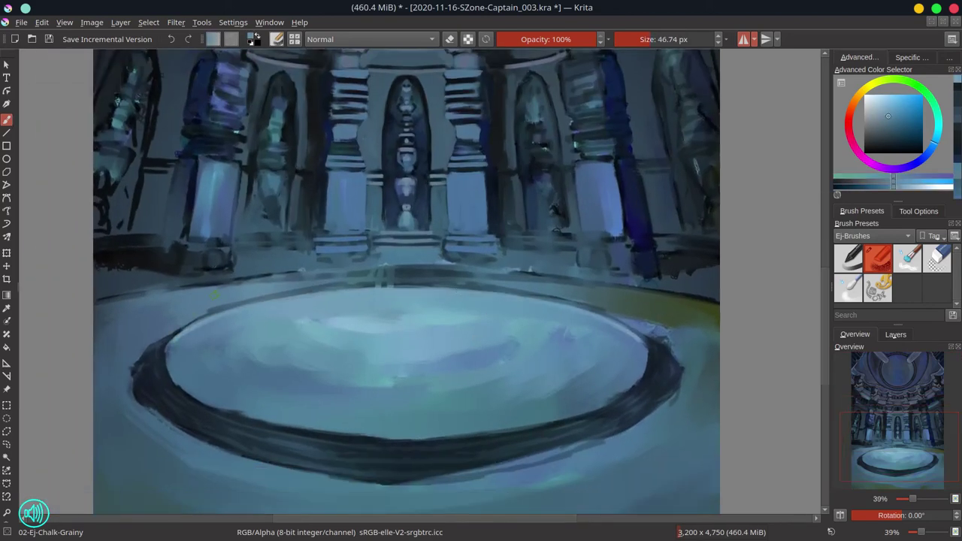
pyautogui.moveTo(190, 309)
pyautogui.mouseDown()
pyautogui.moveTo(382, 279)
pyautogui.moveTo(215, 306)
pyautogui.mouseUp()
pyautogui.keyDown('ctrl'); pyautogui.click(96, 314); pyautogui.keyUp('ctrl')
pyautogui.keyDown('ctrl'); pyautogui.click(218, 277); pyautogui.keyUp('ctrl')
pyautogui.moveTo(99, 316)
pyautogui.mouseDown()
pyautogui.moveTo(194, 294)
pyautogui.moveTo(436, 264)
pyautogui.mouseUp()
pyautogui.keyDown('ctrl'); pyautogui.click(357, 262); pyautogui.keyUp('ctrl')
pyautogui.keyDown('ctrl'); pyautogui.click(221, 289); pyautogui.keyUp('ctrl')
pyautogui.moveTo(222, 288); pyautogui.dragTo(380, 275)
pyautogui.keyDown('ctrl'); pyautogui.click(361, 285); pyautogui.keyUp('ctrl')
# Reduce the brush to about 18 px and draw a thin dark curved line along the floor ledge behind the platform
pyautogui.press('[')
pyautogui.press('[')
pyautogui.press('[')
pyautogui.press('[')
pyautogui.press('[')
pyautogui.press('[')
pyautogui.press('[')
pyautogui.press('[')
pyautogui.press('[')
pyautogui.press('[')
pyautogui.press('[')
pyautogui.press('[')
pyautogui.moveTo(78, 308); pyautogui.dragTo(468, 271)
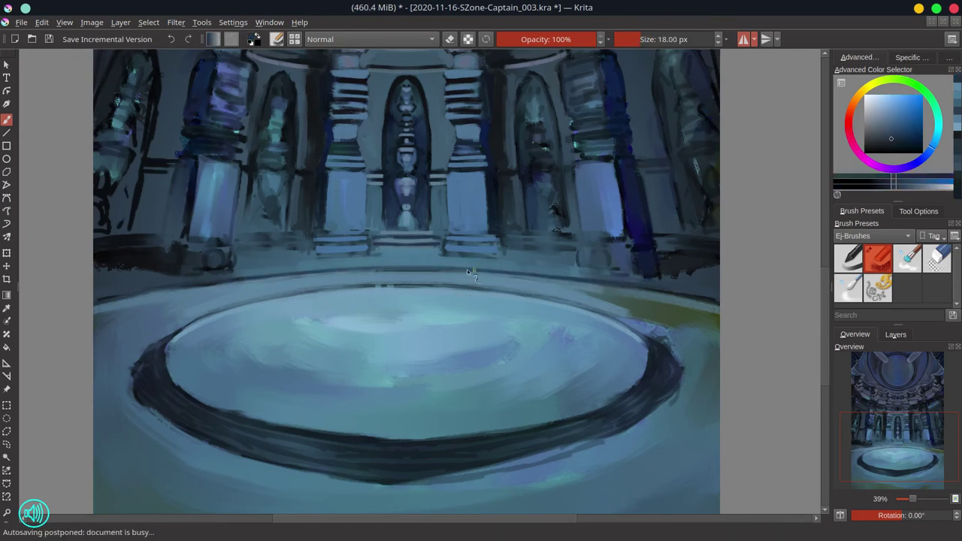
pyautogui.keyDown('ctrl'); pyautogui.click(496, 281); pyautogui.keyUp('ctrl')
# Paint two light blue stripes along the round platform's dark front rim, following its curve
pyautogui.moveTo(668, 311); pyautogui.dragTo(631, 265)
pyautogui.keyDown('ctrl'); pyautogui.click(407, 324); pyautogui.keyUp('ctrl')
pyautogui.moveTo(406, 324); pyautogui.dragTo(421, 377)
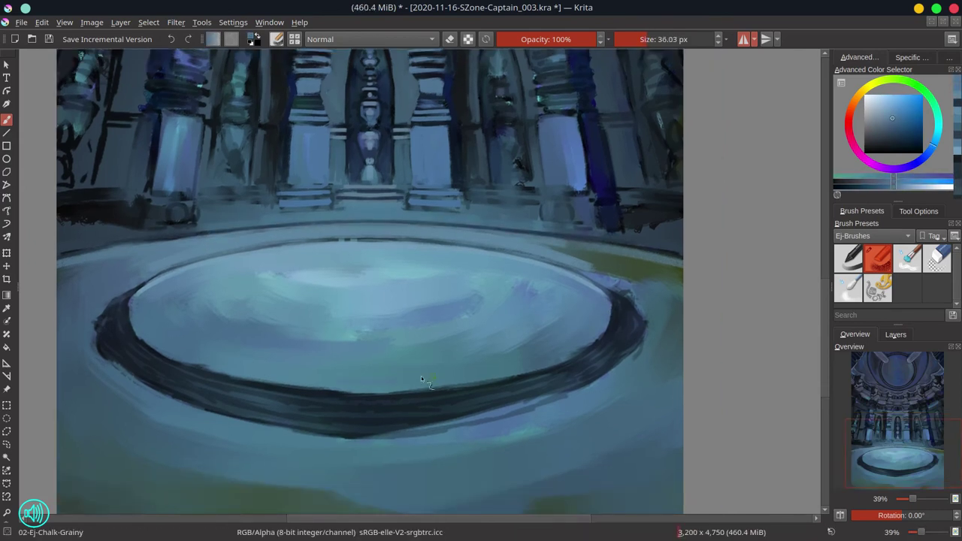
pyautogui.moveTo(479, 384)
pyautogui.mouseDown()
pyautogui.moveTo(359, 396)
pyautogui.moveTo(606, 335)
pyautogui.moveTo(598, 353)
pyautogui.moveTo(399, 418)
pyautogui.moveTo(579, 373)
pyautogui.mouseUp()
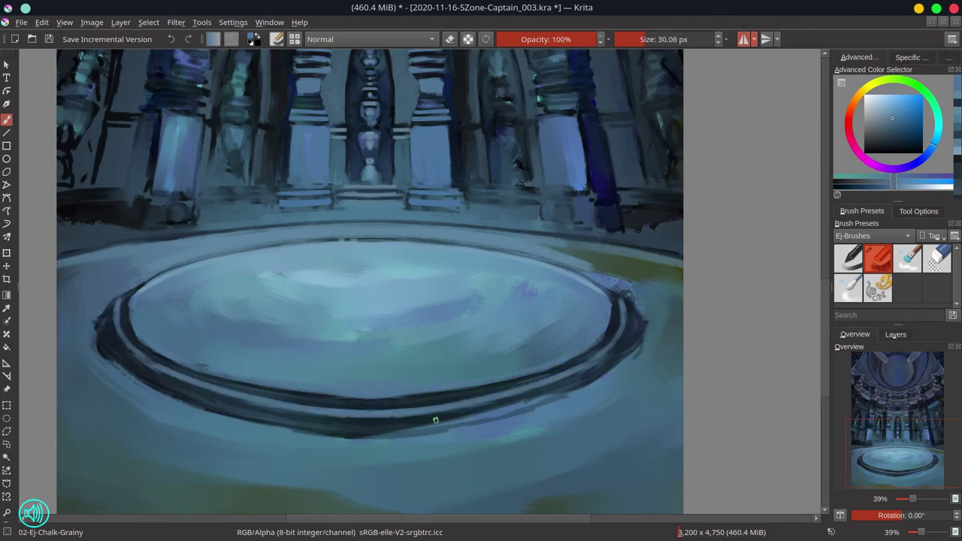
pyautogui.moveTo(370, 428)
pyautogui.mouseDown()
pyautogui.moveTo(475, 417)
pyautogui.moveTo(607, 372)
pyautogui.mouseUp()
pyautogui.moveTo(633, 302); pyautogui.dragTo(612, 365)
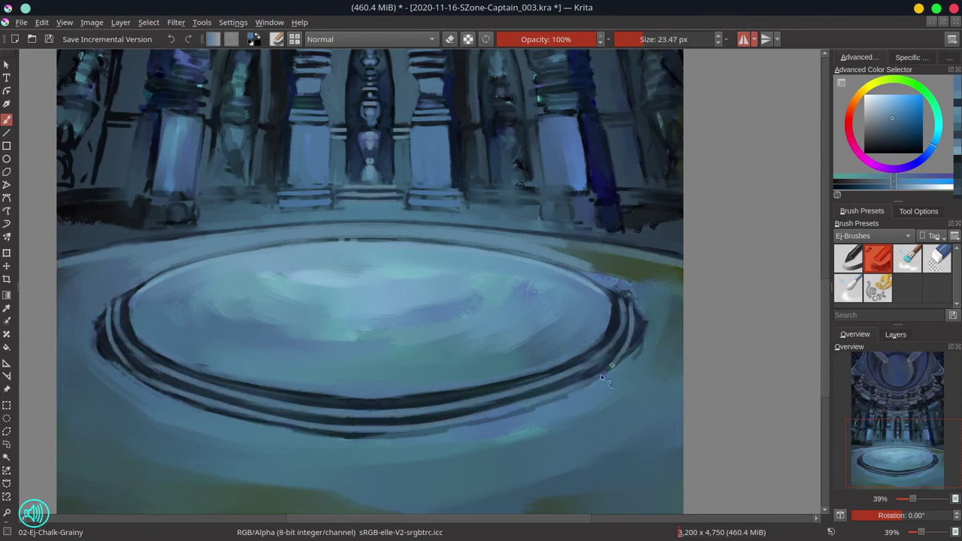
# Trim the platform rim's sides and outer edge with floor blue and redraw its outermost dark contour
pyautogui.keyDown('ctrl'); pyautogui.click(615, 300); pyautogui.keyUp('ctrl')
pyautogui.press(']')
pyautogui.moveTo(618, 293)
pyautogui.mouseDown()
pyautogui.moveTo(639, 290)
pyautogui.moveTo(630, 297)
pyautogui.mouseUp()
pyautogui.keyDown('ctrl'); pyautogui.click(657, 323); pyautogui.keyUp('ctrl')
pyautogui.press(']')
pyautogui.moveTo(644, 358)
pyautogui.mouseDown()
pyautogui.moveTo(645, 316)
pyautogui.moveTo(617, 354)
pyautogui.mouseUp()
pyautogui.keyDown('ctrl'); pyautogui.click(648, 309); pyautogui.keyUp('ctrl')
pyautogui.keyDown('ctrl'); pyautogui.click(381, 422); pyautogui.keyUp('ctrl')
pyautogui.press(']')
pyautogui.moveTo(368, 439)
pyautogui.mouseDown()
pyautogui.moveTo(445, 429)
pyautogui.moveTo(641, 342)
pyautogui.mouseUp()
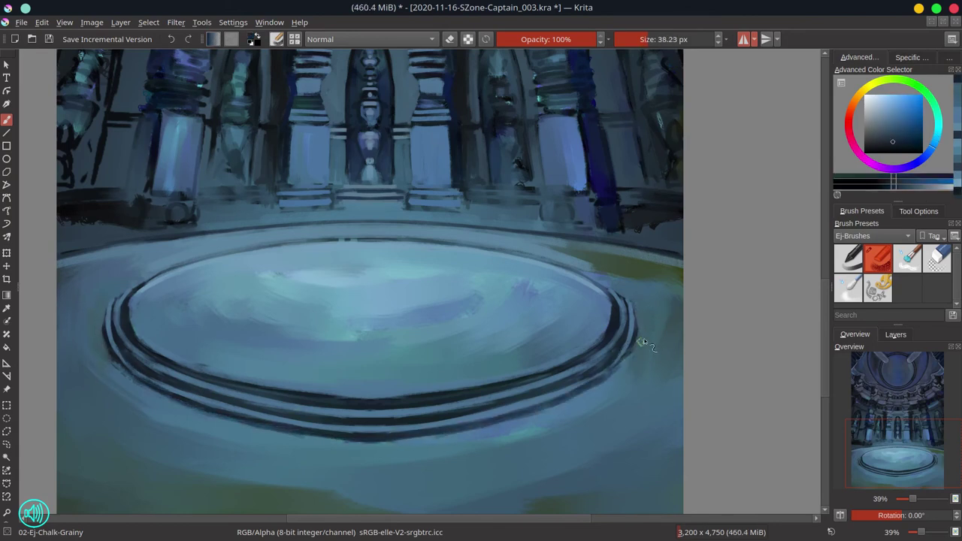
# Blend the floor in front of the platform with sampled blue at about 56 px, and save the painting
pyautogui.keyDown('ctrl'); pyautogui.click(379, 455); pyautogui.keyUp('ctrl')
pyautogui.press(']')
pyautogui.press(']')
pyautogui.press(']')
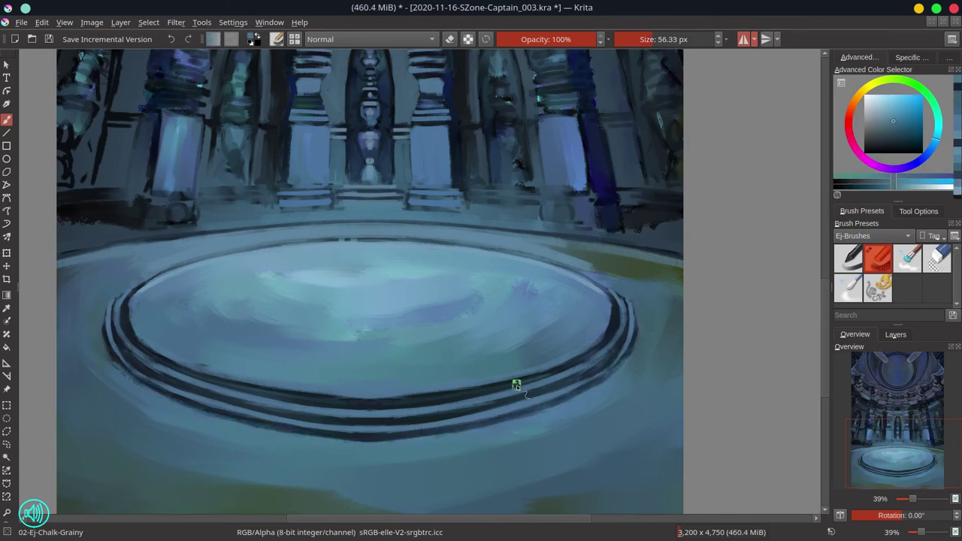
pyautogui.scroll(-4, 493, 361)
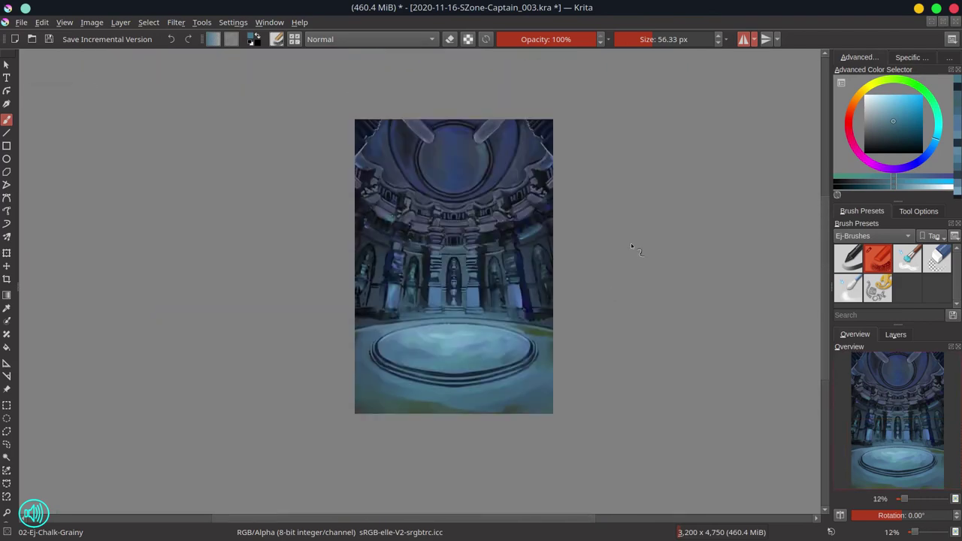
pyautogui.hotkey('ctrl', 's')
# Paint curved grey rings with dark edges on the upper capitals of the outer pillars using sampled tones
pyautogui.scroll(5, 500, 281)
pyautogui.moveTo(548, 289); pyautogui.dragTo(444, 361)
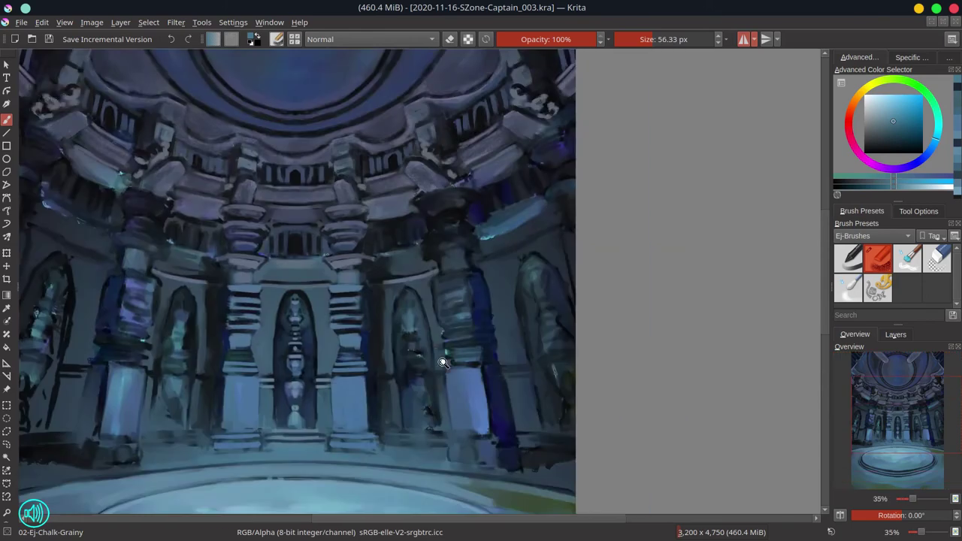
pyautogui.scroll(1, 444, 361)
pyautogui.keyDown('ctrl'); pyautogui.click(319, 272); pyautogui.keyUp('ctrl')
pyautogui.keyDown('ctrl'); pyautogui.click(430, 221); pyautogui.keyUp('ctrl')
pyautogui.moveTo(433, 204)
pyautogui.mouseDown()
pyautogui.moveTo(407, 224)
pyautogui.moveTo(474, 190)
pyautogui.moveTo(445, 203)
pyautogui.mouseUp()
pyautogui.keyDown('ctrl'); pyautogui.click(409, 222); pyautogui.keyUp('ctrl')
pyautogui.keyDown('ctrl'); pyautogui.click(413, 201); pyautogui.keyUp('ctrl')
pyautogui.keyDown('ctrl'); pyautogui.click(436, 176); pyautogui.keyUp('ctrl')
pyautogui.keyDown('ctrl'); pyautogui.click(460, 197); pyautogui.keyUp('ctrl')
pyautogui.keyDown('ctrl'); pyautogui.click(423, 201); pyautogui.keyUp('ctrl')
pyautogui.moveTo(405, 218)
pyautogui.mouseDown()
pyautogui.moveTo(459, 214)
pyautogui.moveTo(414, 235)
pyautogui.mouseUp()
# Redefine the small gallery arches between the inner and outer pillars with sampled light and dark tones
pyautogui.keyDown('ctrl'); pyautogui.click(359, 251); pyautogui.keyUp('ctrl')
pyautogui.moveTo(357, 253)
pyautogui.mouseDown()
pyautogui.moveTo(383, 272)
pyautogui.moveTo(339, 278)
pyautogui.mouseUp()
pyautogui.keyDown('ctrl'); pyautogui.click(362, 248); pyautogui.keyUp('ctrl')
pyautogui.keyDown('ctrl'); pyautogui.click(365, 251); pyautogui.keyUp('ctrl')
pyautogui.keyDown('ctrl'); pyautogui.click(357, 279); pyautogui.keyUp('ctrl')
pyautogui.keyDown('ctrl'); pyautogui.click(344, 273); pyautogui.keyUp('ctrl')
pyautogui.moveTo(400, 282); pyautogui.dragTo(419, 299)
pyautogui.keyDown('ctrl'); pyautogui.click(352, 342); pyautogui.keyUp('ctrl')
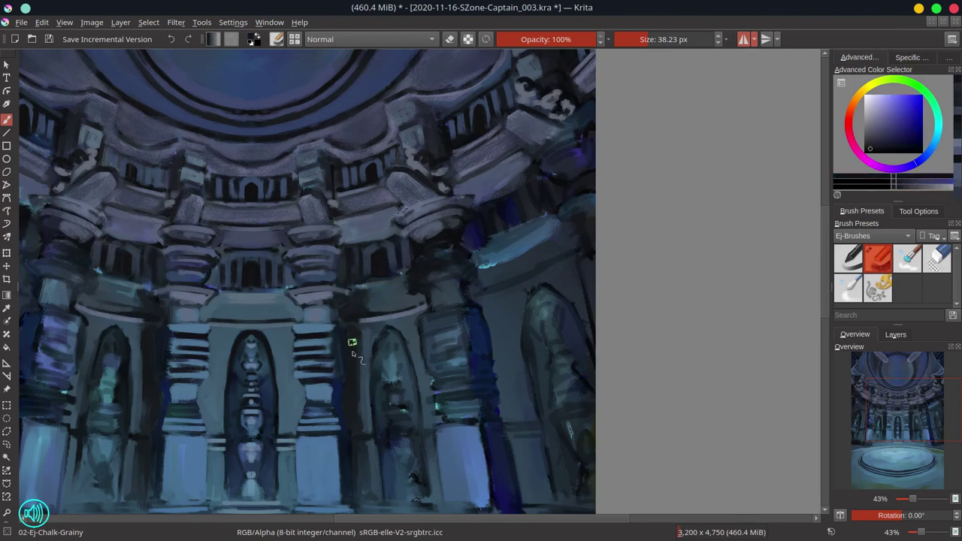
pyautogui.keyDown('ctrl'); pyautogui.click(390, 268); pyautogui.keyUp('ctrl')
pyautogui.moveTo(365, 240); pyautogui.dragTo(351, 246)
pyautogui.keyDown('ctrl'); pyautogui.click(397, 239); pyautogui.keyUp('ctrl')
pyautogui.keyDown('shift'); pyautogui.moveTo(427, 272); pyautogui.dragTo(387, 229); pyautogui.keyUp('shift')
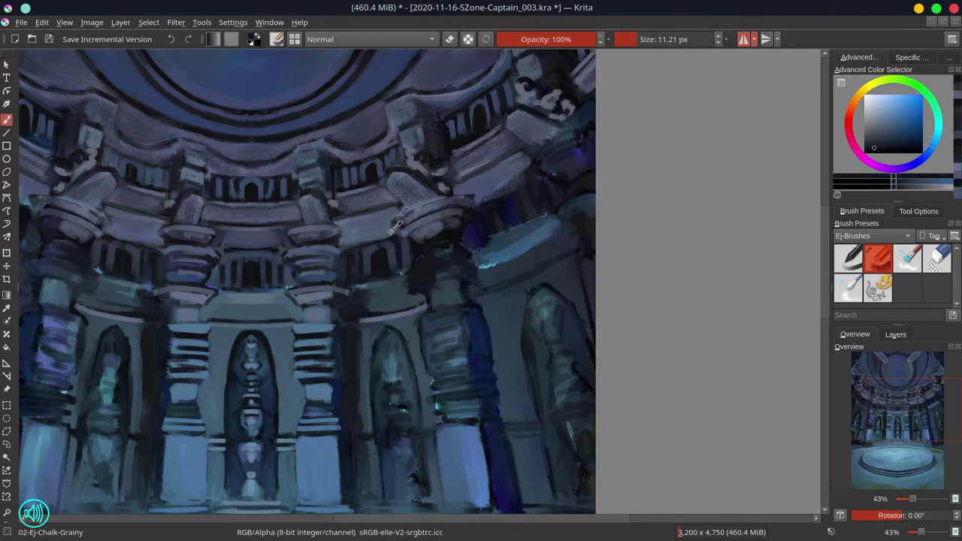
# Clean up the wall bands beneath the gallery arches with sampled grey-blue strokes
pyautogui.keyDown('ctrl'); pyautogui.click(276, 301); pyautogui.keyUp('ctrl')
pyautogui.moveTo(229, 291); pyautogui.dragTo(272, 291)
pyautogui.keyDown('ctrl'); pyautogui.click(401, 281); pyautogui.keyUp('ctrl')
pyautogui.keyDown('ctrl'); pyautogui.click(373, 293); pyautogui.keyUp('ctrl')
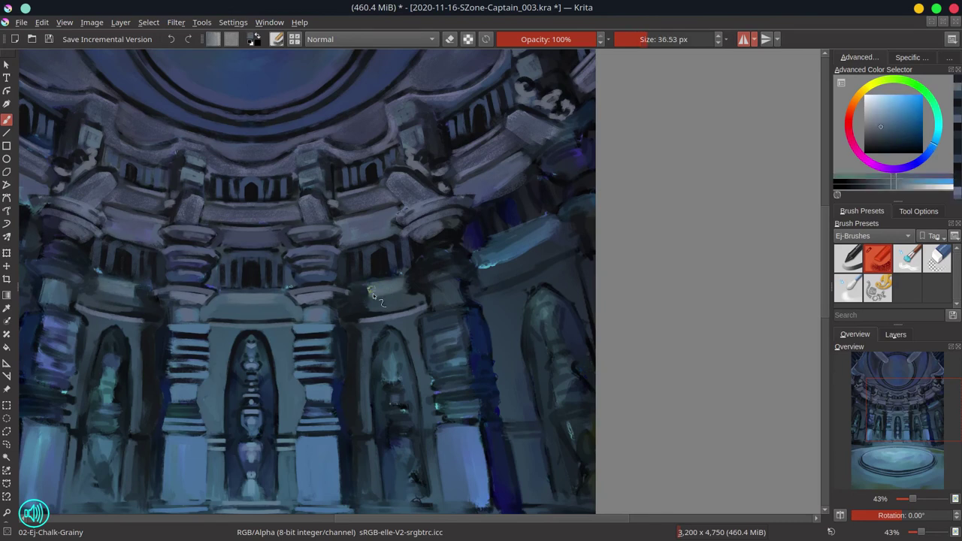
pyautogui.moveTo(374, 294); pyautogui.dragTo(425, 287)
# Build up the outer pillars' lower capitals with light grey rings separated by dark gaps
pyautogui.keyDown('ctrl'); pyautogui.click(450, 218); pyautogui.keyUp('ctrl')
pyautogui.moveTo(452, 216)
pyautogui.keyDown('shift'); pyautogui.mouseDown()
pyautogui.moveTo(421, 252)
pyautogui.moveTo(471, 239)
pyautogui.moveTo(478, 277)
pyautogui.moveTo(418, 274)
pyautogui.moveTo(462, 273)
pyautogui.mouseUp(); pyautogui.keyUp('shift')
pyautogui.keyDown('ctrl'); pyautogui.click(419, 249); pyautogui.keyUp('ctrl')
pyautogui.keyDown('ctrl'); pyautogui.click(468, 239); pyautogui.keyUp('ctrl')
pyautogui.keyDown('ctrl'); pyautogui.click(467, 235); pyautogui.keyUp('ctrl')
pyautogui.keyDown('ctrl'); pyautogui.click(472, 233); pyautogui.keyUp('ctrl')
pyautogui.keyDown('ctrl'); pyautogui.click(441, 234); pyautogui.keyUp('ctrl')
pyautogui.keyDown('ctrl'); pyautogui.click(422, 281); pyautogui.keyUp('ctrl')
pyautogui.keyDown('ctrl'); pyautogui.click(468, 273); pyautogui.keyUp('ctrl')
pyautogui.moveTo(458, 278); pyautogui.dragTo(471, 282)
pyautogui.keyDown('ctrl'); pyautogui.click(471, 271); pyautogui.keyUp('ctrl')
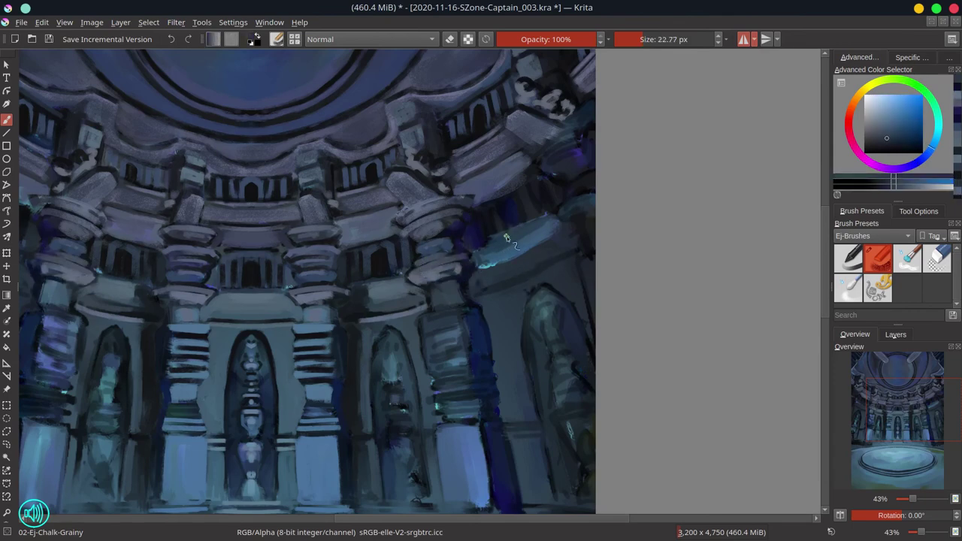
# Set the brush to Multiply blending and darken the outermost walls, their arches and the wall beside the inner pillars
pyautogui.moveTo(506, 238); pyautogui.dragTo(449, 184)
pyautogui.keyDown('ctrl'); pyautogui.click(491, 480); pyautogui.keyUp('ctrl')
pyautogui.click(372, 39)
pyautogui.click(338, 26)
pyautogui.click(873, 120)
pyautogui.keyDown('shift'); pyautogui.moveTo(487, 251); pyautogui.dragTo(525, 258); pyautogui.keyUp('shift')
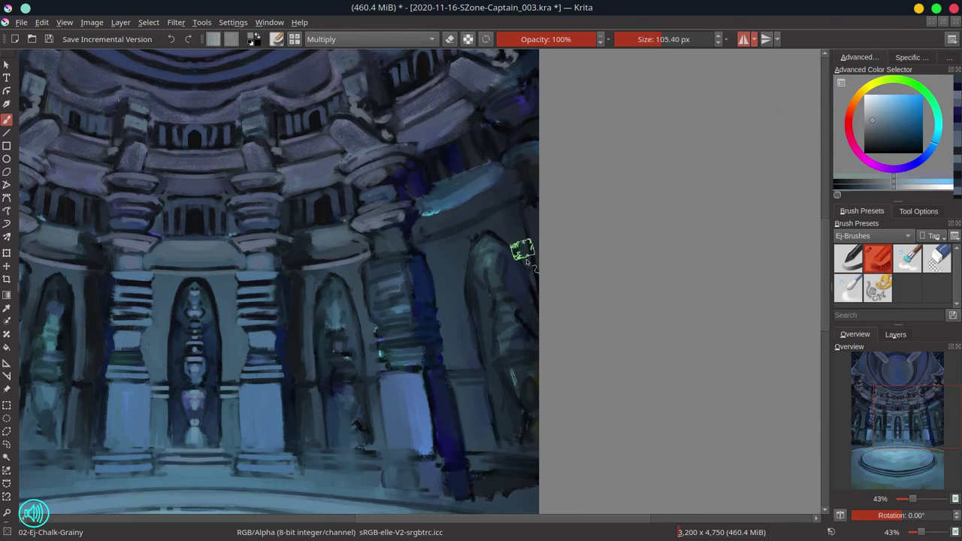
pyautogui.moveTo(520, 199); pyautogui.dragTo(533, 378)
pyautogui.keyDown('shift'); pyautogui.moveTo(443, 421); pyautogui.dragTo(420, 421); pyautogui.keyUp('shift')
pyautogui.moveTo(305, 425); pyautogui.dragTo(305, 471)
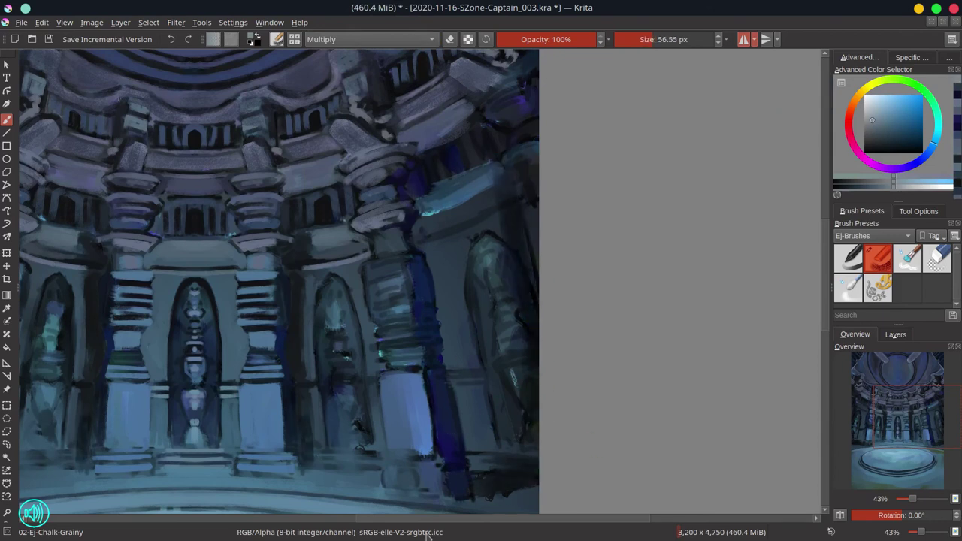
# Return the brush to Normal blending, save the painting, and sample a blue from the inner pillar's base
pyautogui.click(368, 39)
pyautogui.click(404, 45)
pyautogui.hotkey('ctrl', 's')
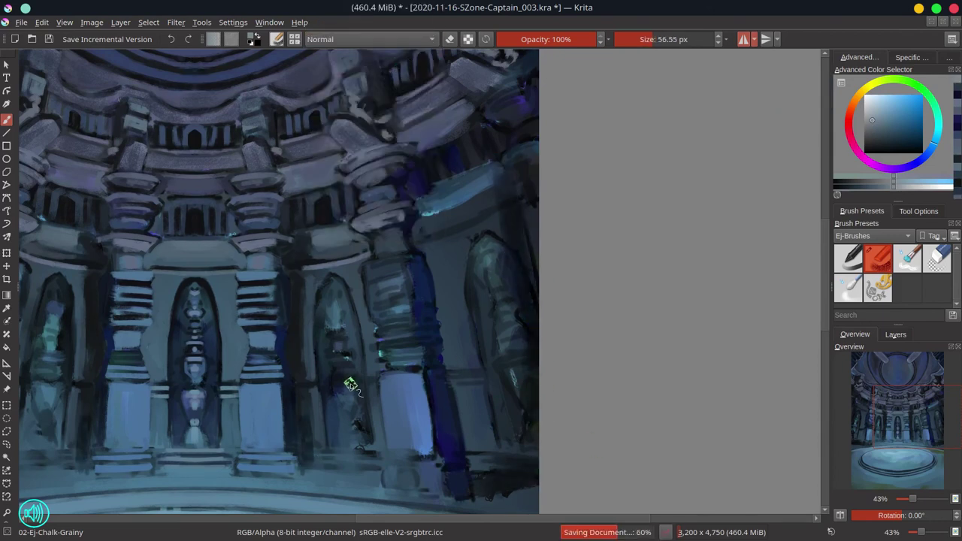
pyautogui.keyDown('ctrl'); pyautogui.click(282, 439); pyautogui.keyUp('ctrl')
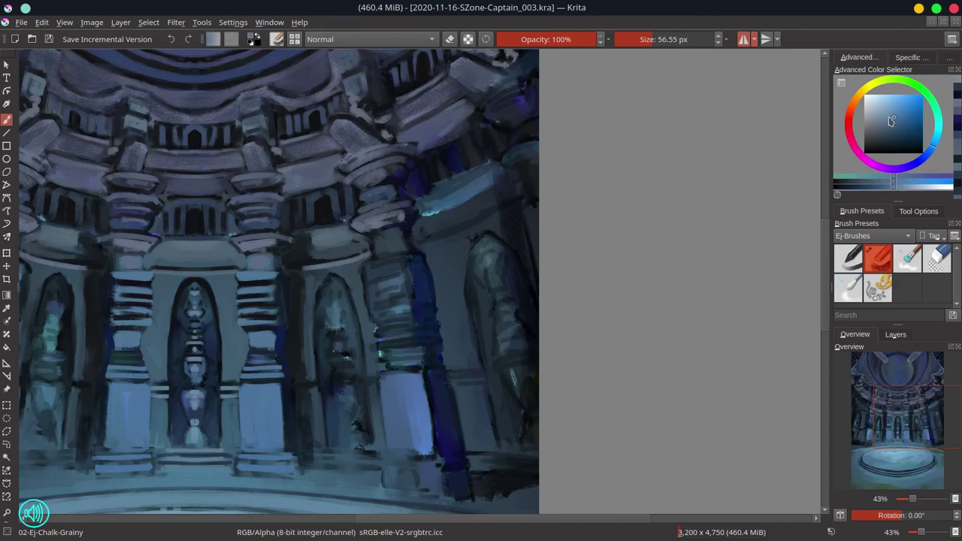
# Brighten the outer pillars' lower shaft blocks with light blue and add a pale ring beneath them
pyautogui.click(889, 113)
pyautogui.keyDown('shift'); pyautogui.moveTo(391, 381); pyautogui.dragTo(386, 381); pyautogui.keyUp('shift')
pyautogui.moveTo(386, 382); pyautogui.dragTo(410, 444)
pyautogui.moveTo(416, 378); pyautogui.dragTo(424, 445)
pyautogui.keyDown('shift'); pyautogui.moveTo(399, 376); pyautogui.dragTo(392, 376); pyautogui.keyUp('shift')
pyautogui.moveTo(384, 376); pyautogui.dragTo(419, 370)
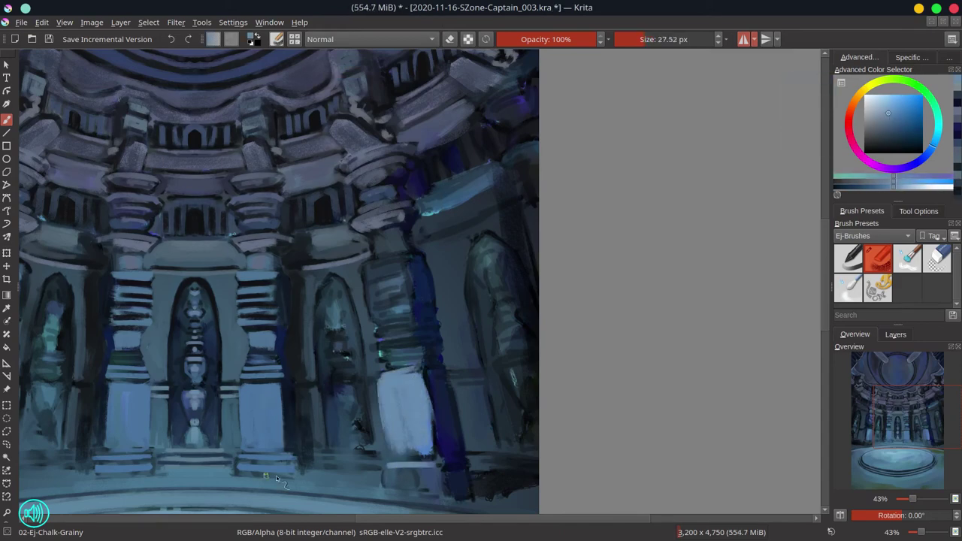
# Build the outer pillars' stepped bases with pale blue rings, dark gaps and a shaded side, and tidy the floor beside them
pyautogui.moveTo(412, 486); pyautogui.dragTo(449, 490)
pyautogui.keyDown('ctrl'); pyautogui.click(351, 417); pyautogui.keyUp('ctrl')
pyautogui.moveTo(443, 489)
pyautogui.mouseDown()
pyautogui.moveTo(438, 415)
pyautogui.moveTo(420, 427)
pyautogui.mouseUp()
pyautogui.keyDown('ctrl'); pyautogui.click(450, 433); pyautogui.keyUp('ctrl')
pyautogui.keyDown('shift'); pyautogui.moveTo(445, 433); pyautogui.dragTo(489, 429); pyautogui.keyUp('shift')
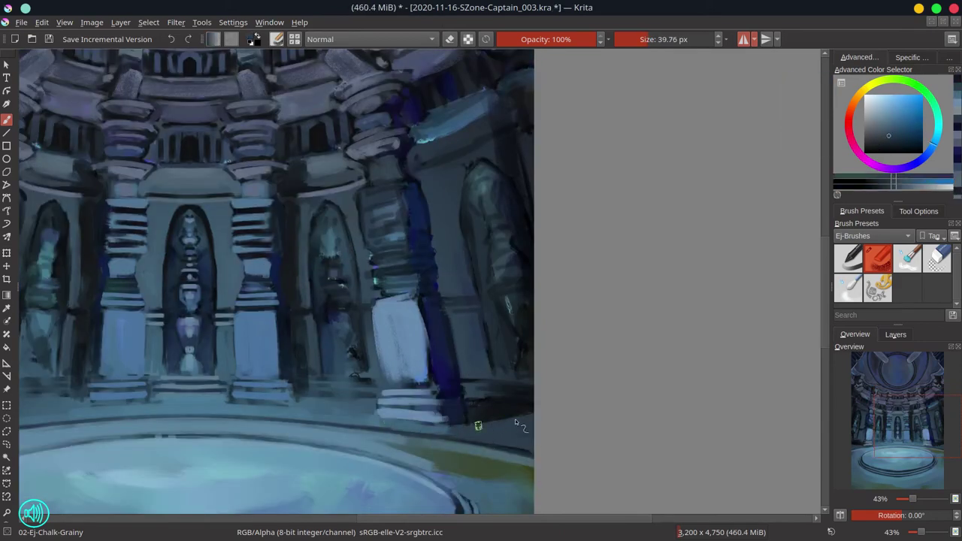
pyautogui.keyDown('ctrl'); pyautogui.click(451, 391); pyautogui.keyUp('ctrl')
pyautogui.moveTo(451, 390); pyautogui.dragTo(447, 403)
pyautogui.keyDown('shift'); pyautogui.moveTo(445, 399); pyautogui.dragTo(433, 398); pyautogui.keyUp('shift')
# Paint pale rings above the outer pillars' lower blocks and clean the shafts' edges with sampled shadow and wall colours
pyautogui.keyDown('ctrl'); pyautogui.click(426, 357); pyautogui.keyUp('ctrl')
pyautogui.keyDown('ctrl'); pyautogui.click(460, 360); pyautogui.keyUp('ctrl')
pyautogui.moveTo(427, 356)
pyautogui.mouseDown()
pyautogui.moveTo(433, 380)
pyautogui.moveTo(446, 252)
pyautogui.mouseUp()
pyautogui.keyDown('ctrl'); pyautogui.click(442, 306); pyautogui.keyUp('ctrl')
pyautogui.moveTo(440, 307)
pyautogui.mouseDown()
pyautogui.moveTo(436, 322)
pyautogui.moveTo(393, 302)
pyautogui.mouseUp()
pyautogui.keyDown('ctrl'); pyautogui.click(400, 309); pyautogui.keyUp('ctrl')
pyautogui.moveTo(377, 294)
pyautogui.mouseDown()
pyautogui.moveTo(415, 286)
pyautogui.moveTo(417, 274)
pyautogui.moveTo(361, 200)
pyautogui.mouseUp()
pyautogui.keyDown('ctrl'); pyautogui.click(381, 263); pyautogui.keyUp('ctrl')
pyautogui.keyDown('ctrl'); pyautogui.click(363, 245); pyautogui.keyUp('ctrl')
pyautogui.keyDown('ctrl'); pyautogui.click(430, 180); pyautogui.keyUp('ctrl')
pyautogui.moveTo(430, 182); pyautogui.dragTo(436, 236)
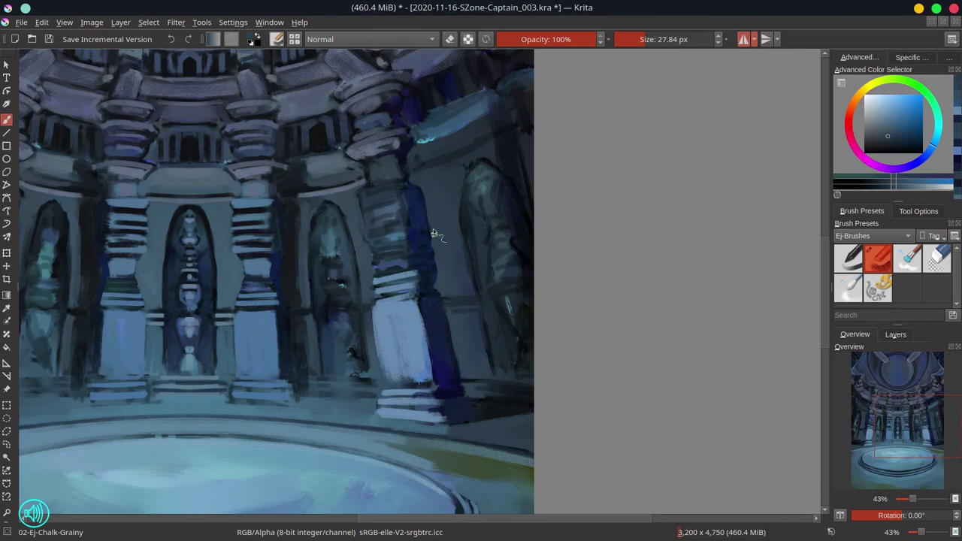
# Repaint the curved ledge beneath the outer gallery in muted grey-blue and tidy the wall around the outer pillars
pyautogui.moveTo(345, 201); pyautogui.dragTo(359, 215)
pyautogui.keyDown('ctrl'); pyautogui.click(323, 181); pyautogui.keyUp('ctrl')
pyautogui.keyDown('ctrl'); pyautogui.click(476, 120); pyautogui.keyUp('ctrl')
pyautogui.moveTo(420, 162)
pyautogui.mouseDown()
pyautogui.moveTo(498, 132)
pyautogui.moveTo(458, 121)
pyautogui.mouseUp()
pyautogui.keyDown('ctrl'); pyautogui.click(455, 113); pyautogui.keyUp('ctrl')
pyautogui.moveTo(493, 102)
pyautogui.mouseDown()
pyautogui.moveTo(420, 138)
pyautogui.moveTo(478, 122)
pyautogui.mouseUp()
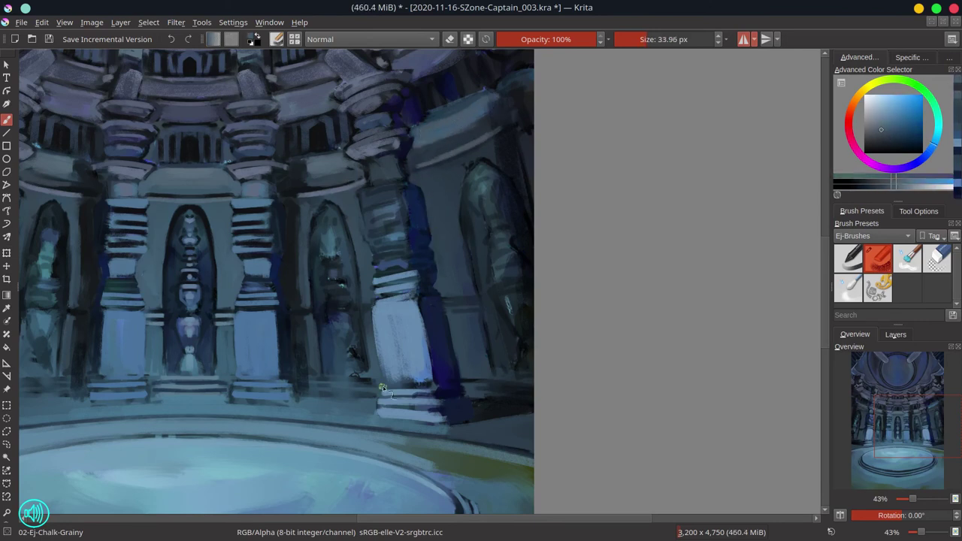
# Block in the outer pillars' necks and upper shafts with light blue, separated from the dark blue shadow side
pyautogui.keyDown('ctrl'); pyautogui.click(267, 214); pyautogui.keyUp('ctrl')
pyautogui.keyDown('shift'); pyautogui.moveTo(357, 196); pyautogui.dragTo(396, 171); pyautogui.keyUp('shift')
pyautogui.press(']')
pyautogui.press(']')
pyautogui.moveTo(364, 214); pyautogui.dragTo(402, 210)
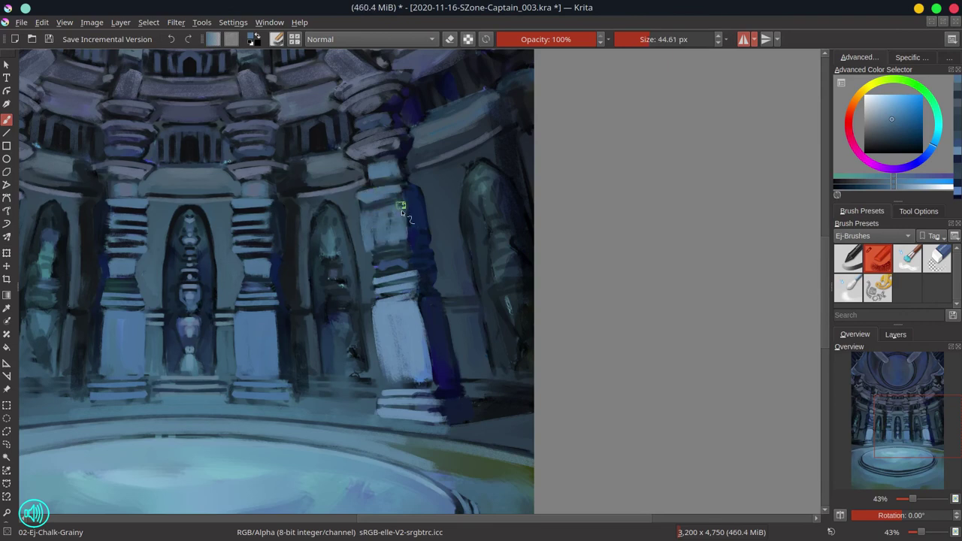
pyautogui.keyDown('ctrl'); pyautogui.click(372, 259); pyautogui.keyUp('ctrl')
pyautogui.keyDown('ctrl'); pyautogui.click(416, 221); pyautogui.keyUp('ctrl')
pyautogui.moveTo(412, 224)
pyautogui.mouseDown()
pyautogui.moveTo(393, 245)
pyautogui.moveTo(411, 230)
pyautogui.mouseUp()
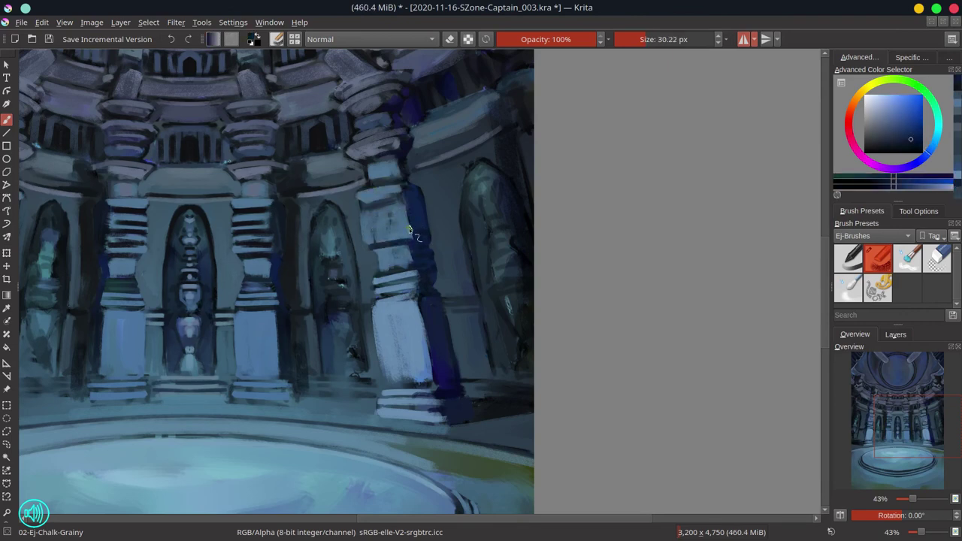
# Carve the outer pillars' upper shafts into alternating light and dark blue bands and clean their shadowed edge
pyautogui.keyDown('ctrl'); pyautogui.click(397, 195); pyautogui.keyUp('ctrl')
pyautogui.moveTo(399, 193)
pyautogui.mouseDown()
pyautogui.moveTo(412, 214)
pyautogui.moveTo(365, 235)
pyautogui.mouseUp()
pyautogui.keyDown('ctrl'); pyautogui.click(417, 206); pyautogui.keyUp('ctrl')
pyautogui.keyDown('ctrl'); pyautogui.click(354, 225); pyautogui.keyUp('ctrl')
pyautogui.keyDown('ctrl'); pyautogui.click(399, 214); pyautogui.keyUp('ctrl')
pyautogui.keyDown('ctrl'); pyautogui.click(417, 209); pyautogui.keyUp('ctrl')
pyautogui.keyDown('ctrl'); pyautogui.click(446, 190); pyautogui.keyUp('ctrl')
pyautogui.moveTo(428, 194); pyautogui.dragTo(430, 225)
pyautogui.keyDown('ctrl'); pyautogui.click(399, 260); pyautogui.keyUp('ctrl')
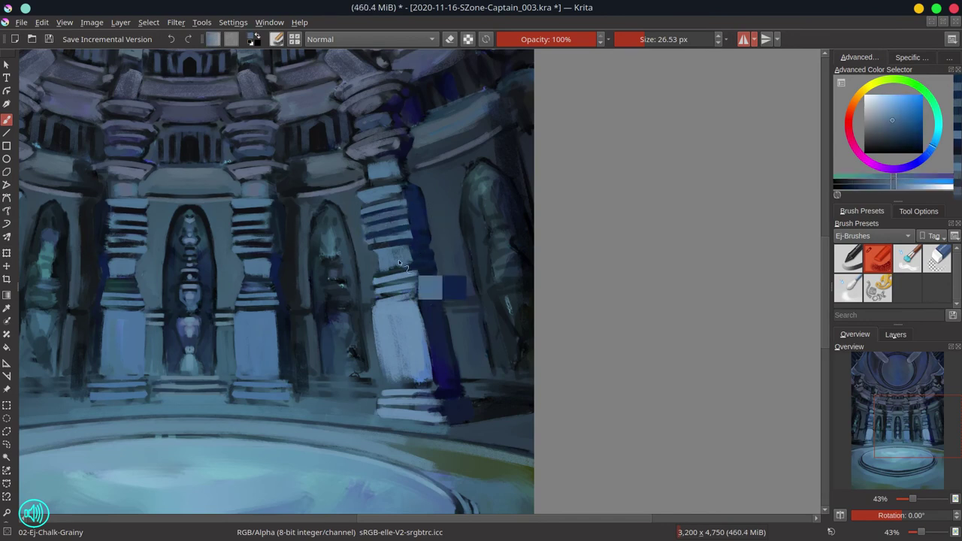
# Add thin light and dark rings to the outer pillars' narrow waists using blues sampled from the shaft
pyautogui.moveTo(375, 269)
pyautogui.mouseDown()
pyautogui.moveTo(376, 452)
pyautogui.moveTo(396, 270)
pyautogui.moveTo(261, 285)
pyautogui.moveTo(347, 250)
pyautogui.moveTo(396, 268)
pyautogui.moveTo(409, 257)
pyautogui.moveTo(408, 272)
pyautogui.moveTo(423, 272)
pyautogui.moveTo(425, 261)
pyautogui.moveTo(374, 298)
pyautogui.mouseUp()
pyautogui.keyDown('ctrl'); pyautogui.click(399, 269); pyautogui.keyUp('ctrl')
pyautogui.keyDown('ctrl'); pyautogui.click(399, 260); pyautogui.keyUp('ctrl')
pyautogui.press('[')
pyautogui.keyDown('ctrl'); pyautogui.click(426, 272); pyautogui.keyUp('ctrl')
pyautogui.keyDown('ctrl'); pyautogui.click(400, 259); pyautogui.keyUp('ctrl')
pyautogui.keyDown('ctrl'); pyautogui.click(425, 271); pyautogui.keyUp('ctrl')
pyautogui.keyDown('ctrl'); pyautogui.click(400, 263); pyautogui.keyUp('ctrl')
pyautogui.keyDown('ctrl'); pyautogui.click(426, 275); pyautogui.keyUp('ctrl')
pyautogui.keyDown('ctrl'); pyautogui.click(426, 269); pyautogui.keyUp('ctrl')
pyautogui.keyDown('ctrl'); pyautogui.click(373, 280); pyautogui.keyUp('ctrl')
pyautogui.keyDown('ctrl'); pyautogui.click(423, 252); pyautogui.keyUp('ctrl')
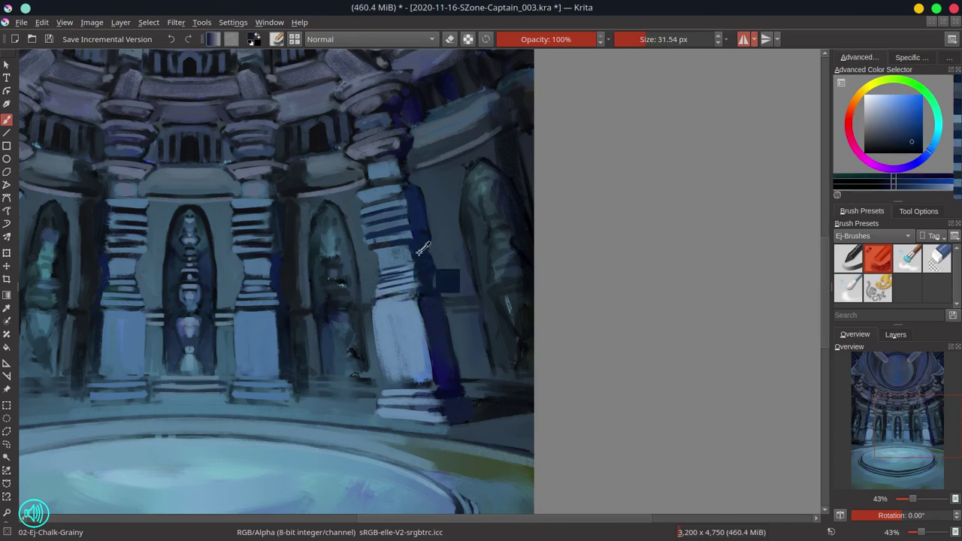
# Refine the outer pillars' shadow side below the waist and sharpen the upper edge of their lower blocks
pyautogui.moveTo(417, 263); pyautogui.dragTo(428, 327)
pyautogui.keyDown('ctrl'); pyautogui.click(433, 255); pyautogui.keyUp('ctrl')
pyautogui.hotkey('ctrl', 'z')
pyautogui.keyDown('ctrl'); pyautogui.click(444, 305); pyautogui.keyUp('ctrl')
pyautogui.keyDown('ctrl'); pyautogui.click(412, 320); pyautogui.keyUp('ctrl')
pyautogui.moveTo(376, 301); pyautogui.dragTo(376, 310)
pyautogui.keyDown('ctrl'); pyautogui.click(423, 331); pyautogui.keyUp('ctrl')
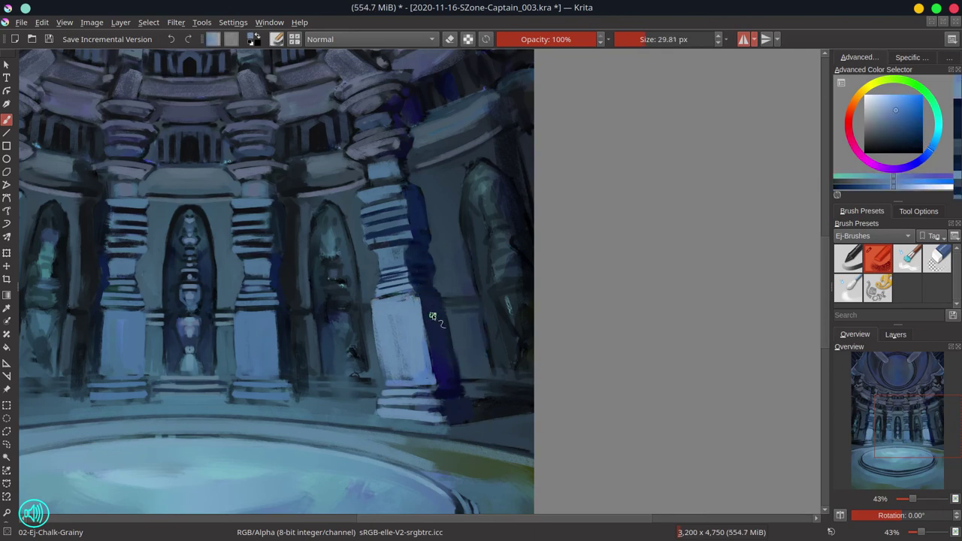
# Define the outer pillars' necks and the adjoining ledge's lower rim with sampled blues, and save the painting
pyautogui.keyDown('ctrl'); pyautogui.click(358, 174); pyautogui.keyUp('ctrl')
pyautogui.moveTo(366, 165)
pyautogui.mouseDown()
pyautogui.moveTo(398, 145)
pyautogui.moveTo(371, 155)
pyautogui.moveTo(409, 166)
pyautogui.mouseUp()
pyautogui.keyDown('ctrl'); pyautogui.click(364, 167); pyautogui.keyUp('ctrl')
pyautogui.keyDown('ctrl'); pyautogui.click(412, 163); pyautogui.keyUp('ctrl')
pyautogui.keyDown('ctrl'); pyautogui.click(449, 154); pyautogui.keyUp('ctrl')
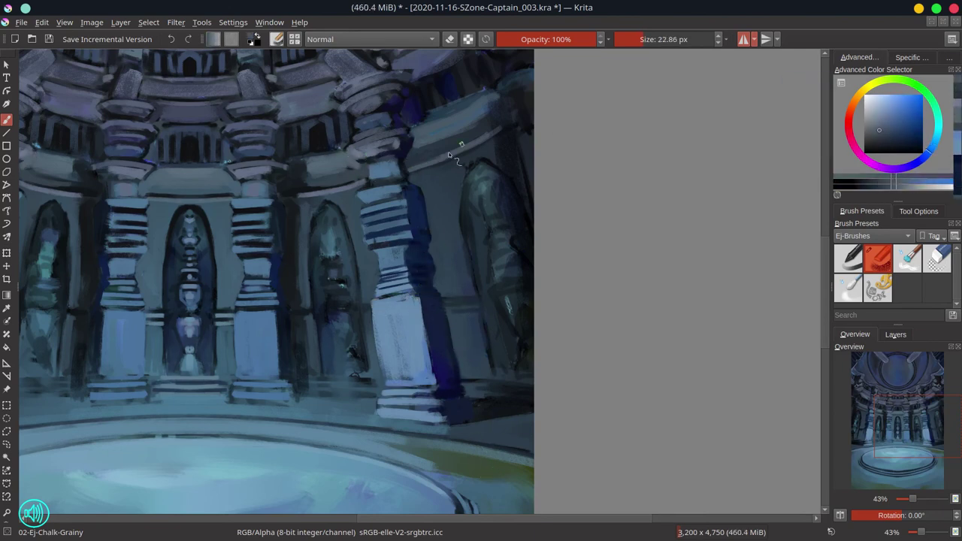
pyautogui.keyDown('ctrl'); pyautogui.click(329, 139); pyautogui.keyUp('ctrl')
pyautogui.hotkey('ctrl', 's')
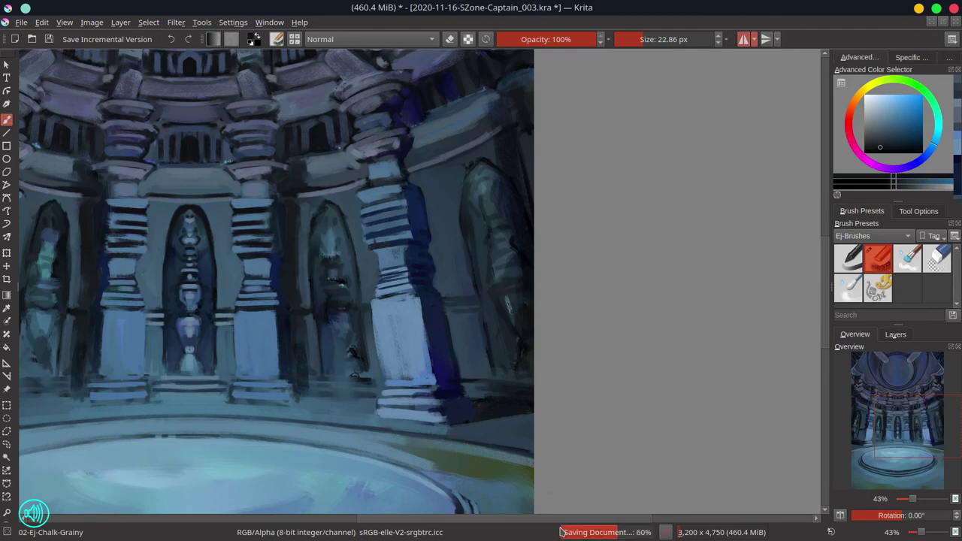
# Cover the dark blue patches on the outer gallery wall with grey-blue and begin its shadowed opening
pyautogui.keyDown('ctrl'); pyautogui.click(331, 200); pyautogui.keyUp('ctrl')
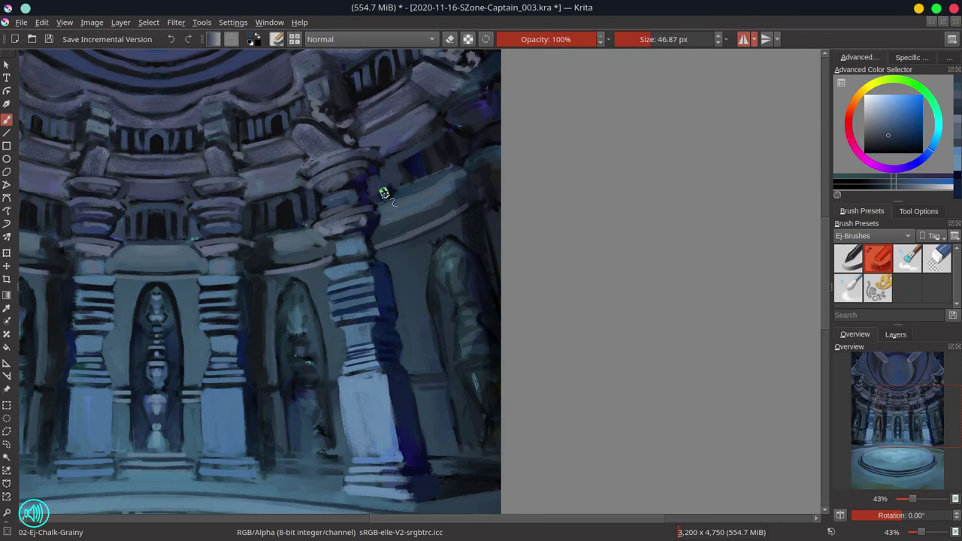
pyautogui.press(']')
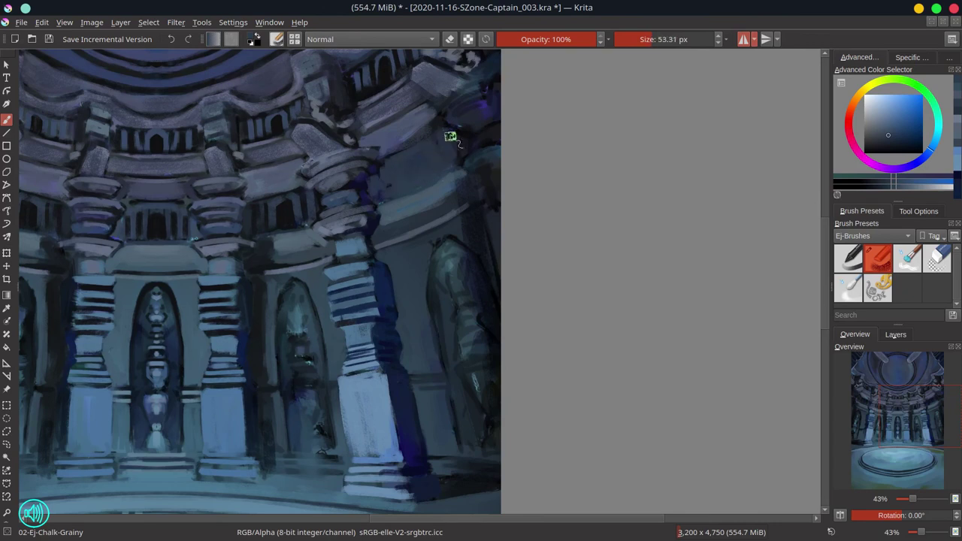
pyautogui.keyDown('ctrl'); pyautogui.click(274, 230); pyautogui.keyUp('ctrl')
pyautogui.keyDown('ctrl'); pyautogui.click(294, 267); pyautogui.keyUp('ctrl')
pyautogui.press('[')
pyautogui.moveTo(384, 200)
pyautogui.mouseDown()
pyautogui.moveTo(449, 177)
pyautogui.moveTo(420, 159)
pyautogui.mouseUp()
pyautogui.keyDown('ctrl'); pyautogui.click(458, 154); pyautogui.keyUp('ctrl')
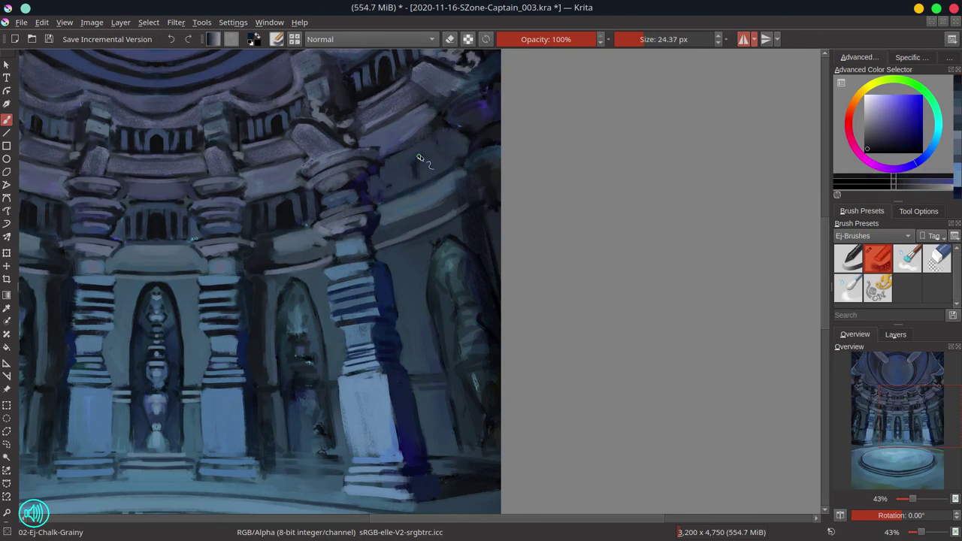
pyautogui.keyDown('ctrl'); pyautogui.click(426, 137); pyautogui.keyUp('ctrl')
pyautogui.moveTo(442, 125)
pyautogui.mouseDown()
pyautogui.moveTo(431, 161)
pyautogui.moveTo(401, 184)
pyautogui.moveTo(384, 170)
pyautogui.moveTo(442, 135)
pyautogui.moveTo(422, 170)
pyautogui.moveTo(472, 163)
pyautogui.mouseUp()
pyautogui.keyDown('ctrl'); pyautogui.click(400, 181); pyautogui.keyUp('ctrl')
pyautogui.scroll(-3, 519, 244)
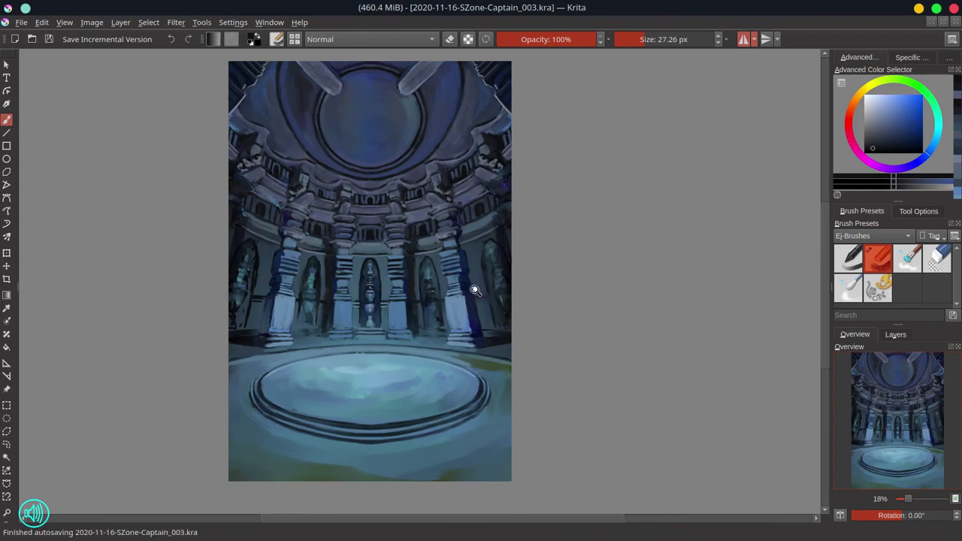
# Paint dark arches and grey-blue wall strokes in the outer gallery, tidying the ledges around it
pyautogui.scroll(4, 474, 286)
pyautogui.press(']')
pyautogui.keyDown('ctrl'); pyautogui.click(547, 221); pyautogui.keyUp('ctrl')
pyautogui.keyDown('ctrl'); pyautogui.click(426, 249); pyautogui.keyUp('ctrl')
pyautogui.moveTo(583, 166); pyautogui.dragTo(623, 139)
pyautogui.moveTo(546, 106)
pyautogui.mouseDown()
pyautogui.moveTo(548, 148)
pyautogui.moveTo(587, 127)
pyautogui.mouseUp()
pyautogui.keyDown('ctrl'); pyautogui.click(578, 199); pyautogui.keyUp('ctrl')
pyautogui.moveTo(566, 188)
pyautogui.mouseDown()
pyautogui.moveTo(622, 143)
pyautogui.moveTo(595, 214)
pyautogui.mouseUp()
pyautogui.scroll(-2, 598, 203)
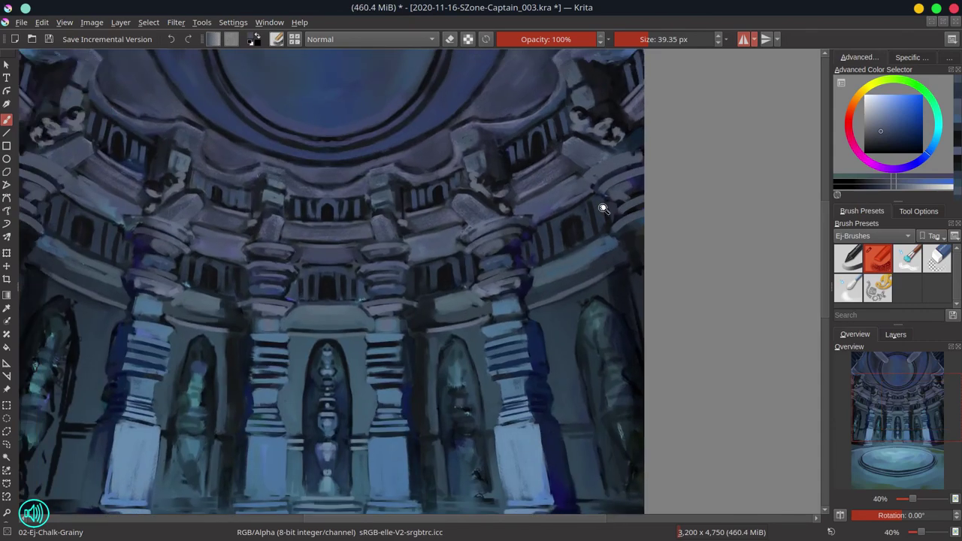
# Shape the rings and pale underside of the outermost pillar capitals at the canvas edge with sampled blues
pyautogui.scroll(1, 594, 155)
pyautogui.keyDown('ctrl'); pyautogui.click(564, 171); pyautogui.keyUp('ctrl')
pyautogui.keyDown('ctrl'); pyautogui.click(535, 159); pyautogui.keyUp('ctrl')
pyautogui.keyDown('ctrl'); pyautogui.click(455, 180); pyautogui.keyUp('ctrl')
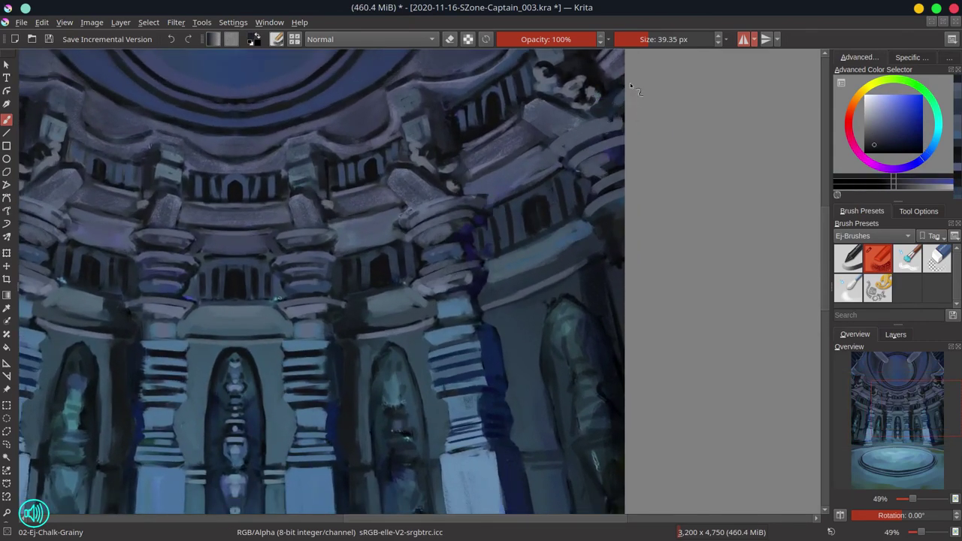
pyautogui.moveTo(671, 137); pyautogui.dragTo(667, 69)
pyautogui.keyDown('ctrl'); pyautogui.click(610, 146); pyautogui.keyUp('ctrl')
pyautogui.keyDown('ctrl'); pyautogui.click(596, 161); pyautogui.keyUp('ctrl')
pyautogui.moveTo(588, 155)
pyautogui.mouseDown()
pyautogui.moveTo(609, 171)
pyautogui.moveTo(610, 198)
pyautogui.mouseUp()
pyautogui.keyDown('ctrl'); pyautogui.click(608, 180); pyautogui.keyUp('ctrl')
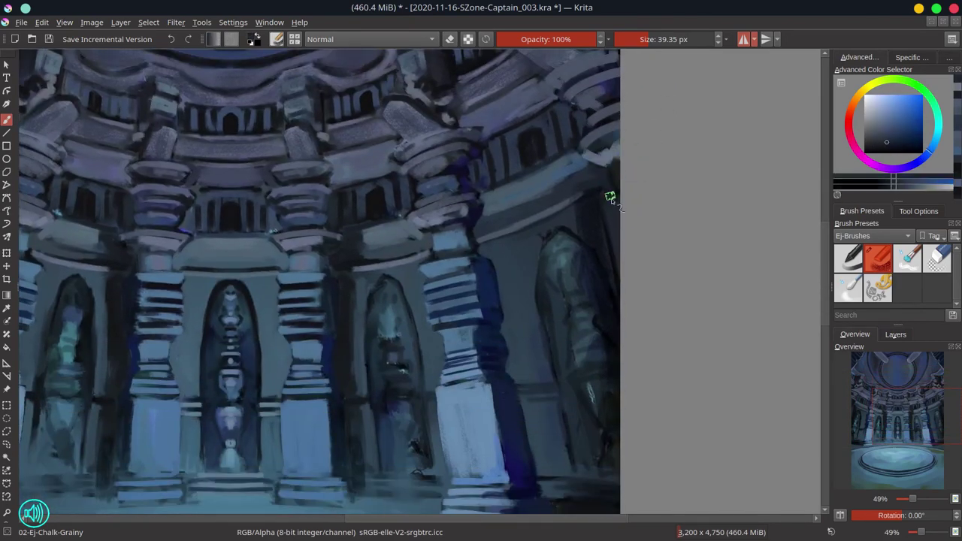
# Add a light blue shaft below the outermost capitals and darken the wall around it
pyautogui.keyDown('ctrl'); pyautogui.click(610, 158); pyautogui.keyUp('ctrl')
pyautogui.keyDown('ctrl'); pyautogui.click(598, 218); pyautogui.keyUp('ctrl')
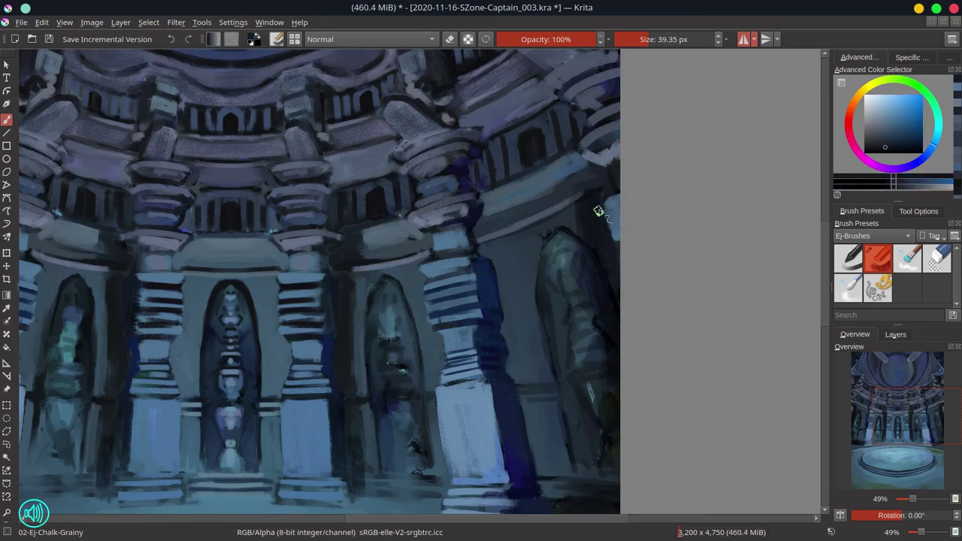
pyautogui.keyDown('ctrl'); pyautogui.click(467, 234); pyautogui.keyUp('ctrl')
pyautogui.moveTo(674, 75); pyautogui.dragTo(623, 68)
pyautogui.keyDown('ctrl'); pyautogui.click(547, 259); pyautogui.keyUp('ctrl')
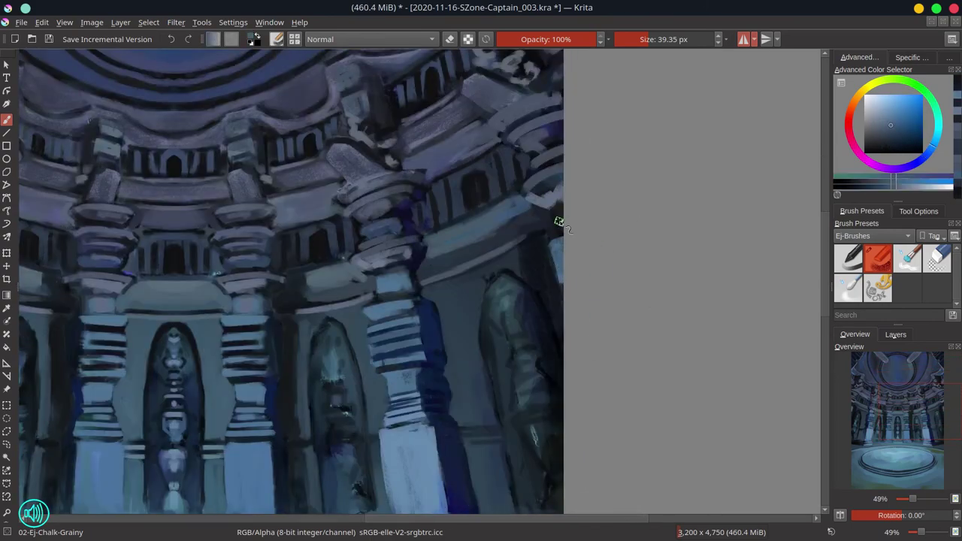
pyautogui.keyDown('ctrl'); pyautogui.click(546, 251); pyautogui.keyUp('ctrl')
pyautogui.keyDown('ctrl'); pyautogui.click(505, 242); pyautogui.keyUp('ctrl')
pyautogui.moveTo(553, 251)
pyautogui.mouseDown()
pyautogui.moveTo(577, 337)
pyautogui.moveTo(505, 243)
pyautogui.moveTo(548, 277)
pyautogui.mouseUp()
pyautogui.scroll(3, 548, 278)
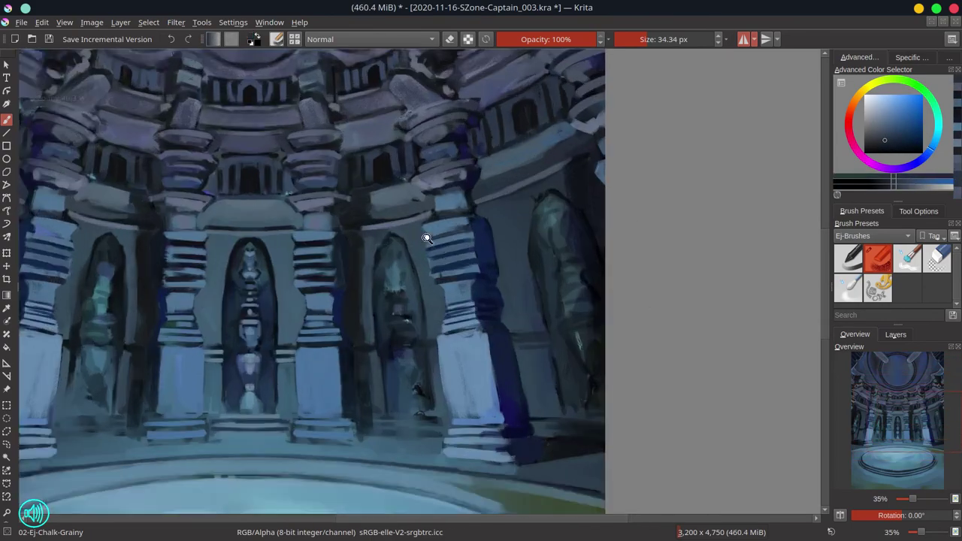
# Redefine the upper part of the side niches with sampled dark blues around the statue and under the arch
pyautogui.keyDown('ctrl'); pyautogui.click(418, 259); pyautogui.keyUp('ctrl')
pyautogui.keyDown('ctrl'); pyautogui.click(364, 273); pyautogui.keyUp('ctrl')
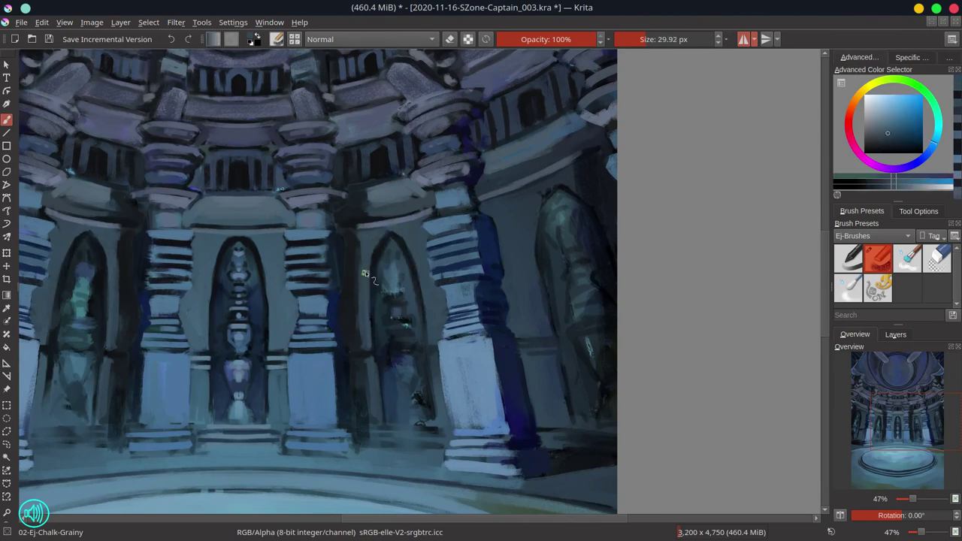
pyautogui.keyDown('ctrl'); pyautogui.click(376, 281); pyautogui.keyUp('ctrl')
pyautogui.moveTo(386, 282)
pyautogui.mouseDown()
pyautogui.moveTo(395, 294)
pyautogui.moveTo(388, 301)
pyautogui.mouseUp()
pyautogui.keyDown('ctrl'); pyautogui.click(381, 263); pyautogui.keyUp('ctrl')
pyautogui.moveTo(392, 266); pyautogui.dragTo(388, 287)
pyautogui.keyDown('ctrl'); pyautogui.click(384, 255); pyautogui.keyUp('ctrl')
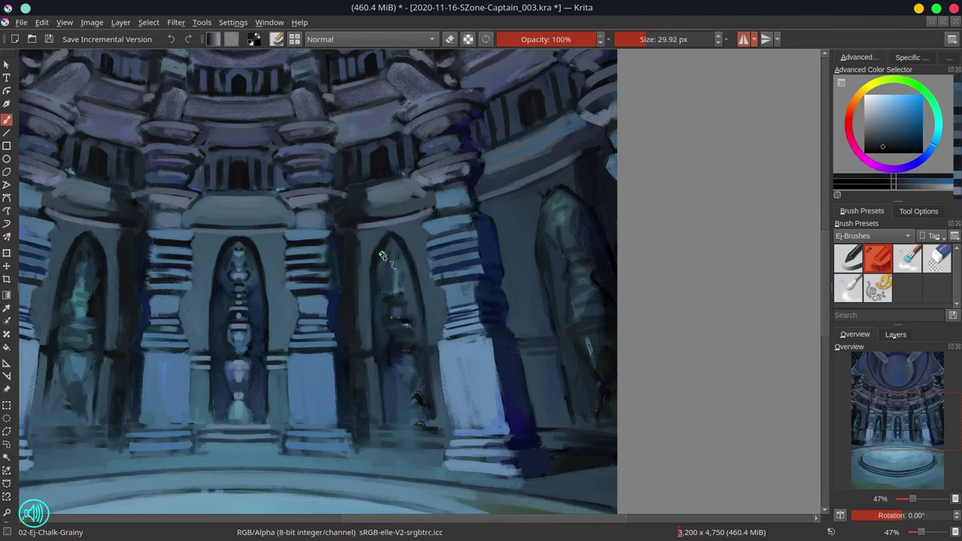
pyautogui.moveTo(388, 242); pyautogui.dragTo(384, 272)
pyautogui.moveTo(393, 241); pyautogui.dragTo(403, 255)
# Repaint the lower interior of the side niches with sampled dark blues, simplifying the shapes around the statue
pyautogui.keyDown('ctrl'); pyautogui.click(389, 304); pyautogui.keyUp('ctrl')
pyautogui.moveTo(386, 290)
pyautogui.mouseDown()
pyautogui.moveTo(391, 349)
pyautogui.moveTo(275, 343)
pyautogui.moveTo(388, 379)
pyautogui.mouseUp()
pyautogui.keyDown('ctrl'); pyautogui.click(384, 326); pyautogui.keyUp('ctrl')
pyautogui.keyDown('ctrl'); pyautogui.click(260, 351); pyautogui.keyUp('ctrl')
pyautogui.moveTo(396, 358); pyautogui.dragTo(395, 392)
pyautogui.keyDown('ctrl'); pyautogui.click(384, 347); pyautogui.keyUp('ctrl')
pyautogui.moveTo(383, 352); pyautogui.dragTo(385, 421)
pyautogui.keyDown('ctrl'); pyautogui.click(382, 364); pyautogui.keyUp('ctrl')
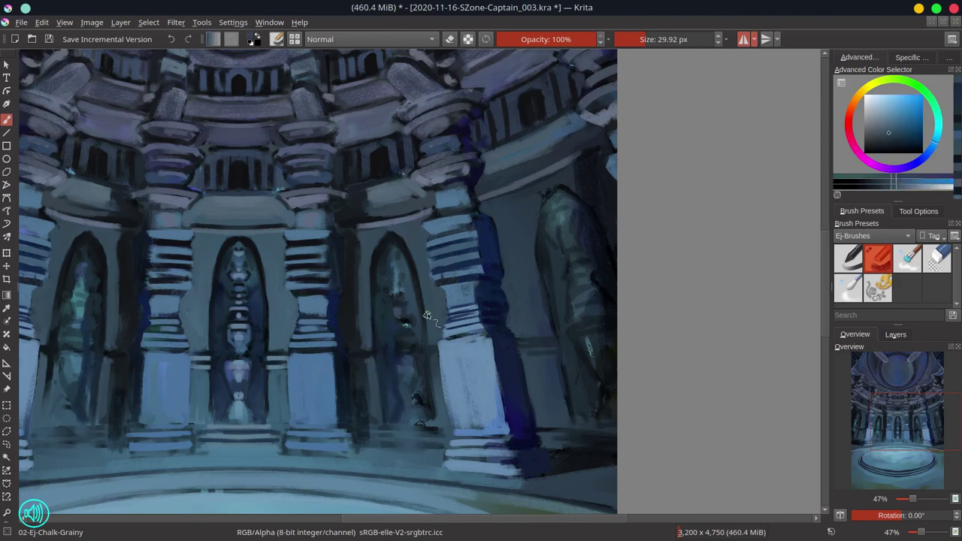
# Clean the side niches' lower wall edges and paint light and dark ledge stripes beneath them
pyautogui.keyDown('ctrl'); pyautogui.click(421, 312); pyautogui.keyUp('ctrl')
pyautogui.moveTo(425, 351)
pyautogui.mouseDown()
pyautogui.moveTo(434, 421)
pyautogui.moveTo(388, 436)
pyautogui.mouseUp()
pyautogui.keyDown('ctrl'); pyautogui.click(254, 427); pyautogui.keyUp('ctrl')
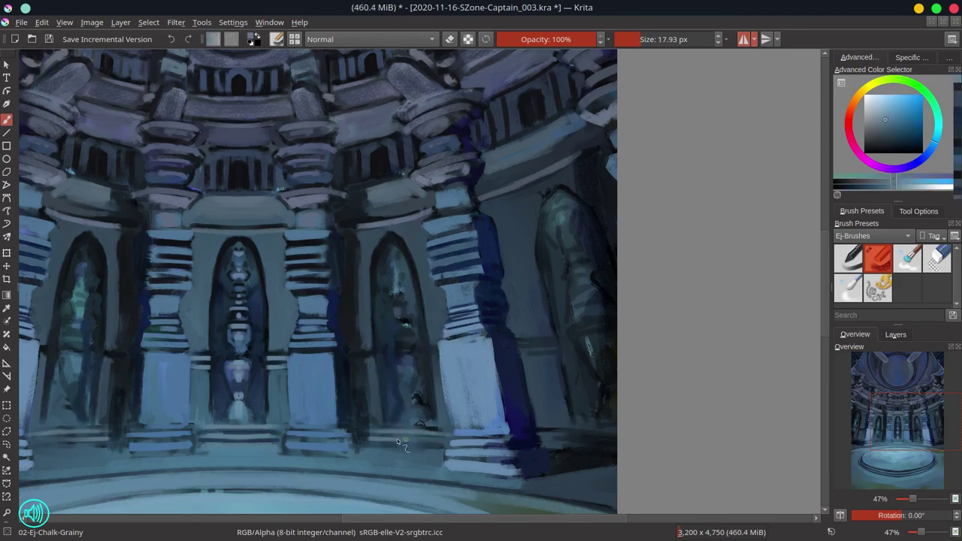
pyautogui.moveTo(446, 443); pyautogui.dragTo(364, 446)
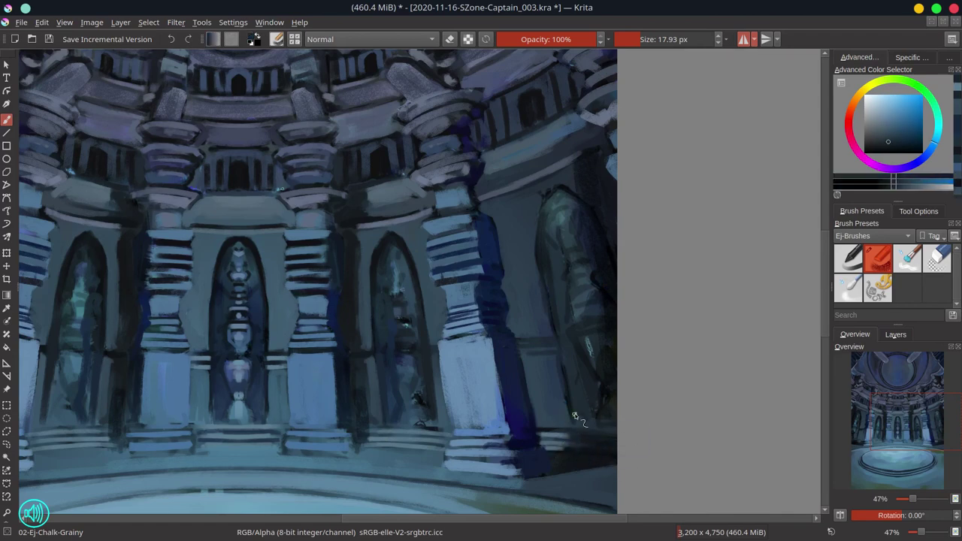
pyautogui.press(']')
# Shape the lower body of the side niche statues with violet-blue strokes trimmed by sampled background colour
pyautogui.keyDown('ctrl'); pyautogui.click(407, 362); pyautogui.keyUp('ctrl')
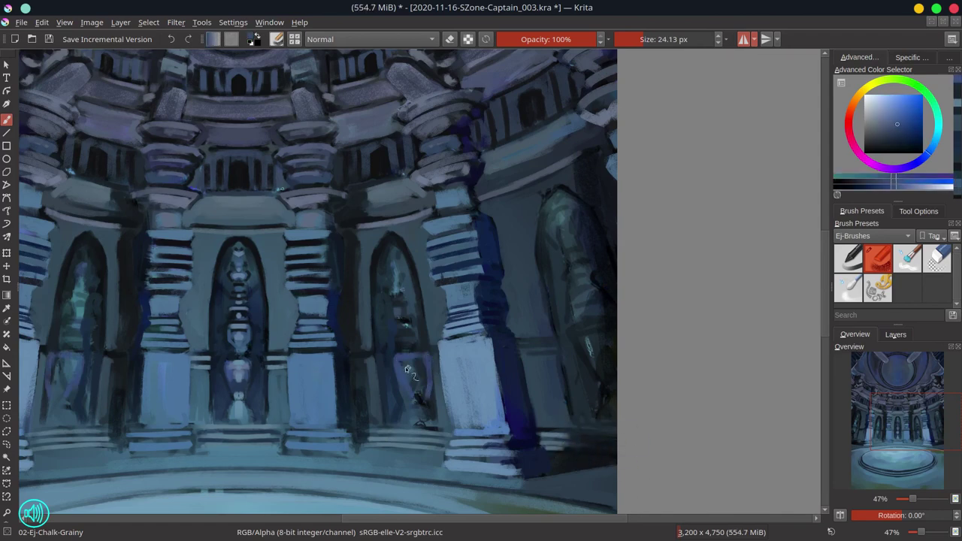
pyautogui.keyDown('ctrl'); pyautogui.click(421, 376); pyautogui.keyUp('ctrl')
pyautogui.moveTo(433, 408); pyautogui.dragTo(436, 364)
pyautogui.keyDown('ctrl'); pyautogui.click(441, 351); pyautogui.keyUp('ctrl')
pyautogui.keyDown('ctrl'); pyautogui.click(407, 356); pyautogui.keyUp('ctrl')
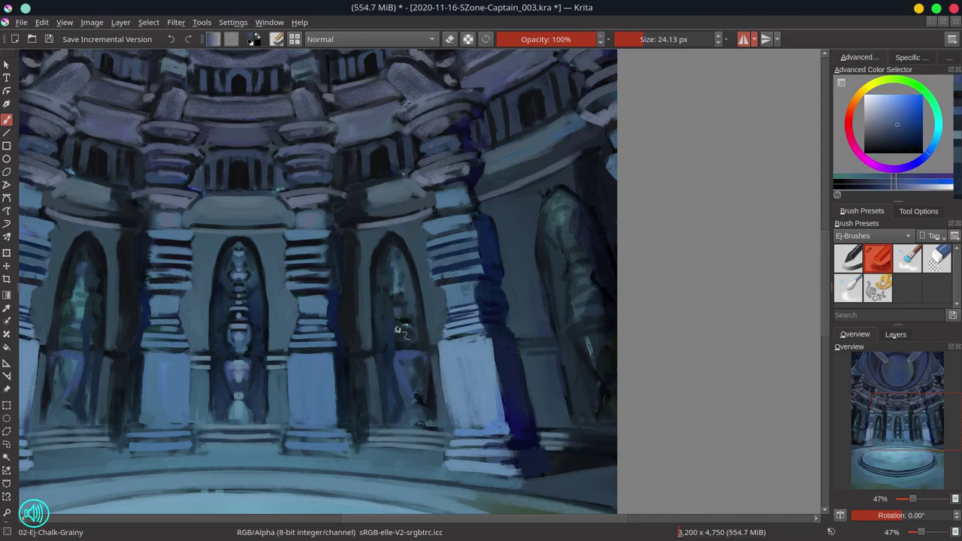
# Build up the side niche statues' heads and torsos with violet-blue forms and small light blue highlights
pyautogui.keyDown('ctrl'); pyautogui.click(401, 286); pyautogui.keyUp('ctrl')
pyautogui.moveTo(400, 287); pyautogui.dragTo(406, 309)
pyautogui.keyDown('ctrl'); pyautogui.click(403, 324); pyautogui.keyUp('ctrl')
pyautogui.keyDown('ctrl'); pyautogui.click(463, 301); pyautogui.keyUp('ctrl')
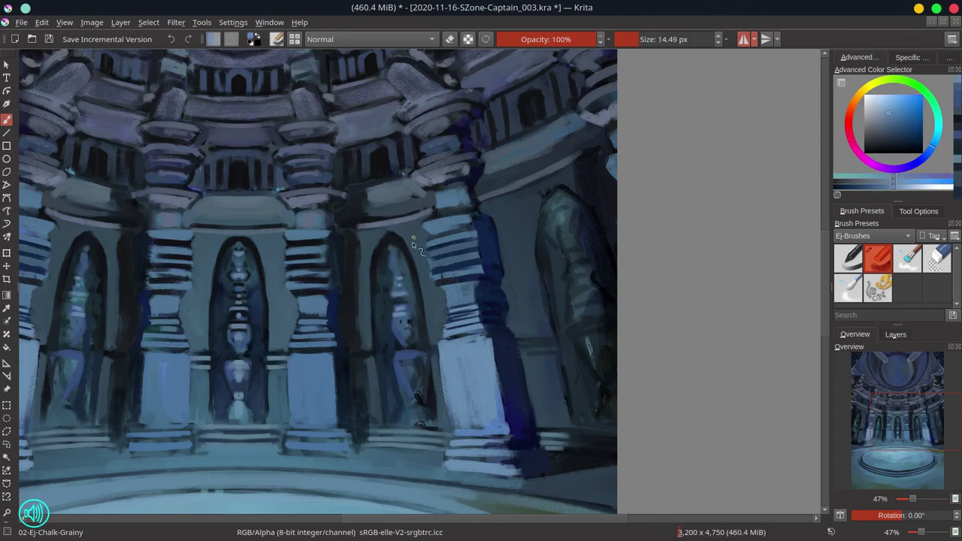
pyautogui.moveTo(397, 257); pyautogui.dragTo(405, 275)
# Shade the side niche statues' legs and feet with sampled dark blue strokes
pyautogui.keyDown('ctrl'); pyautogui.click(418, 376); pyautogui.keyUp('ctrl')
pyautogui.press(']')
pyautogui.press(']')
pyautogui.keyDown('ctrl'); pyautogui.click(432, 387); pyautogui.keyUp('ctrl')
pyautogui.moveTo(418, 383); pyautogui.dragTo(421, 418)
pyautogui.press('[')
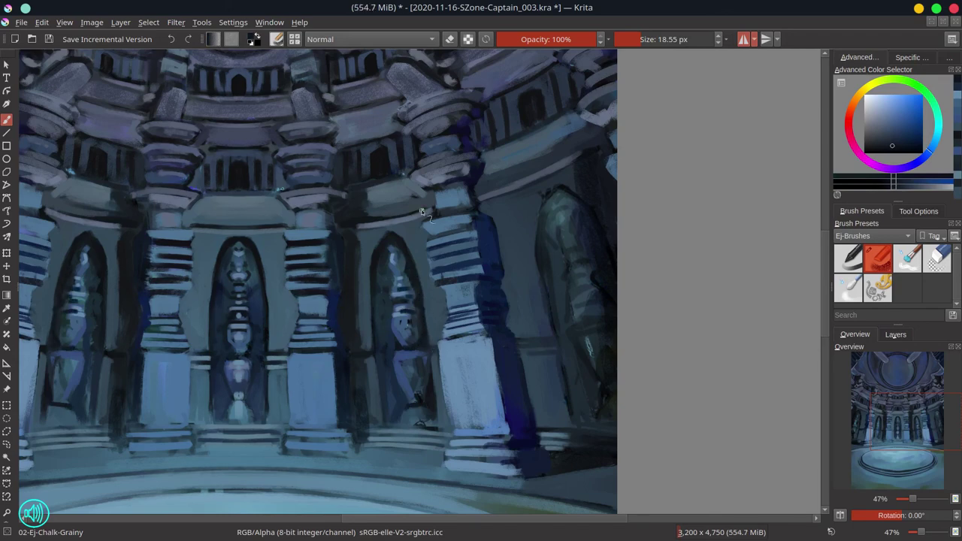
# Tidy the base of the side niches and dot light blue highlights down the statues' lower bodies
pyautogui.keyDown('ctrl'); pyautogui.click(411, 424); pyautogui.keyUp('ctrl')
pyautogui.moveTo(417, 424); pyautogui.dragTo(430, 426)
pyautogui.keyDown('ctrl'); pyautogui.click(316, 398); pyautogui.keyUp('ctrl')
pyautogui.moveTo(406, 391); pyautogui.dragTo(411, 372)
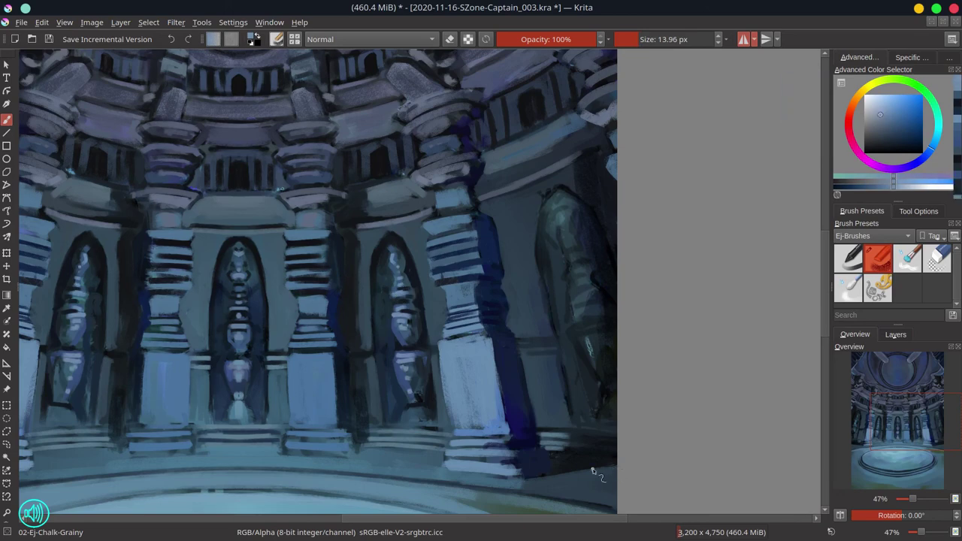
# Extend the paired light moulding lines across the walls beside the side niches with blue sampled near the central niche
pyautogui.keyDown('ctrl'); pyautogui.click(280, 363); pyautogui.keyUp('ctrl')
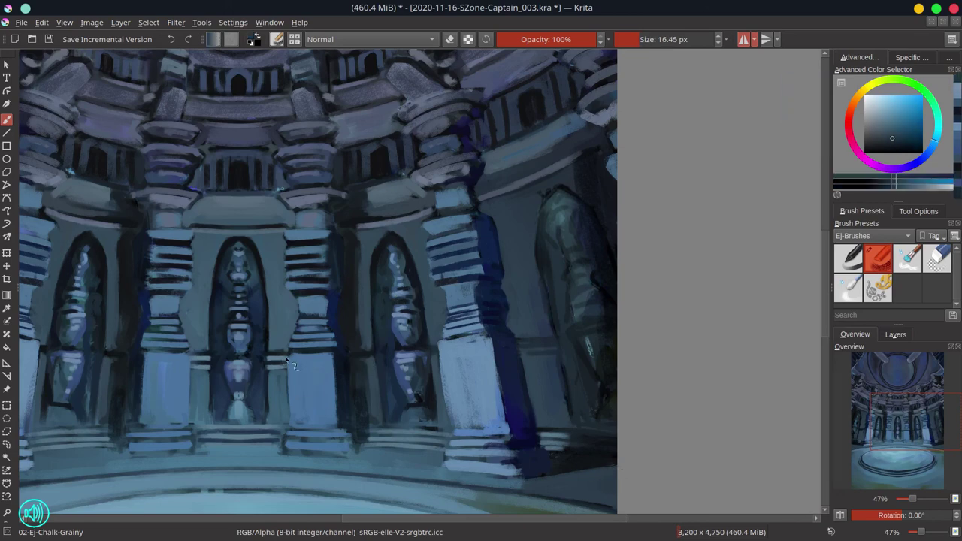
pyautogui.keyDown('ctrl'); pyautogui.click(279, 359); pyautogui.keyUp('ctrl')
pyautogui.moveTo(358, 358)
pyautogui.mouseDown()
pyautogui.moveTo(374, 357)
pyautogui.moveTo(374, 366)
pyautogui.mouseUp()
# Smooth the wall beside the outermost niches with mirrored grey-blue strokes sampled from the surrounding wall
pyautogui.keyDown('ctrl'); pyautogui.click(548, 344); pyautogui.keyUp('ctrl')
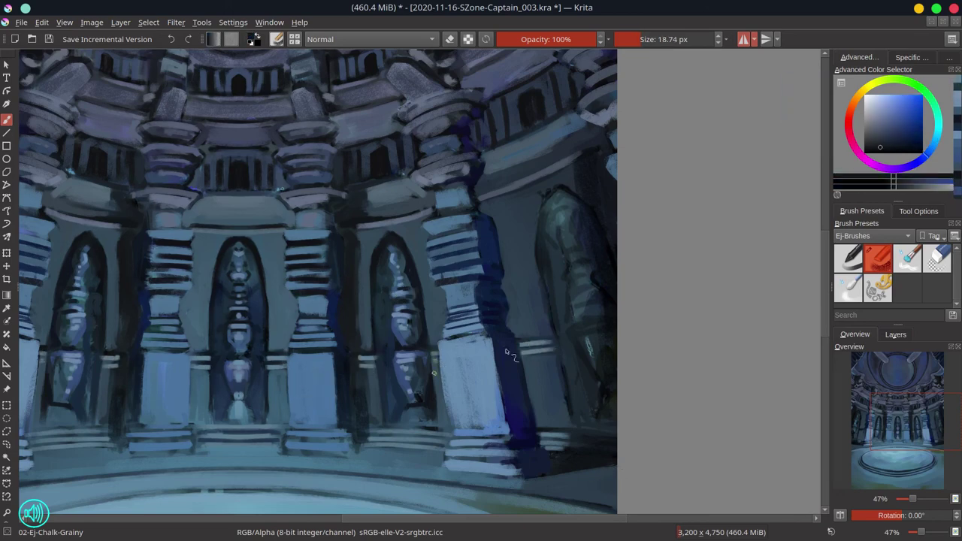
pyautogui.moveTo(552, 276)
pyautogui.mouseDown()
pyautogui.moveTo(551, 306)
pyautogui.moveTo(538, 303)
pyautogui.moveTo(535, 278)
pyautogui.mouseUp()
pyautogui.keyDown('ctrl'); pyautogui.click(531, 310); pyautogui.keyUp('ctrl')
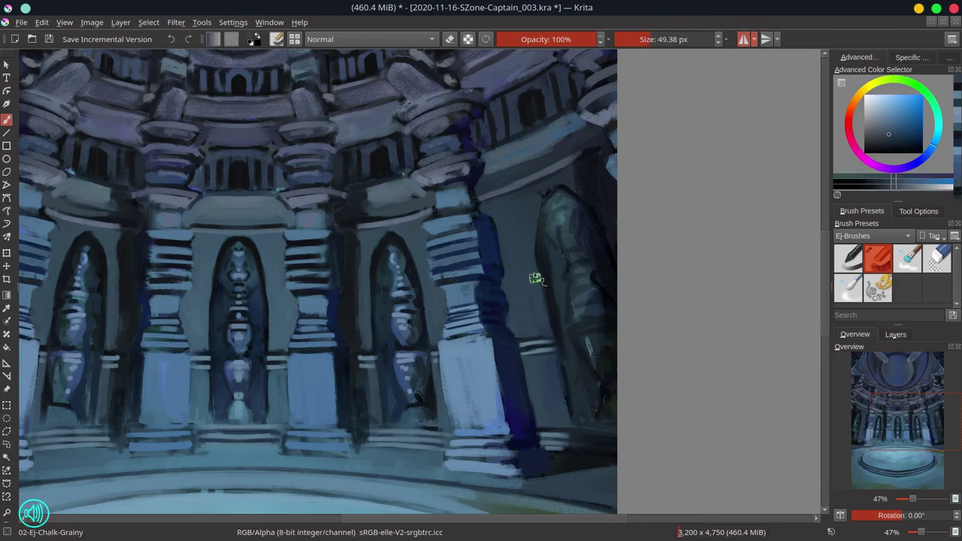
pyautogui.keyDown('ctrl'); pyautogui.click(538, 275); pyautogui.keyUp('ctrl')
pyautogui.moveTo(541, 239)
pyautogui.mouseDown()
pyautogui.moveTo(550, 203)
pyautogui.moveTo(560, 259)
pyautogui.mouseUp()
# Enlarge the brush and fill the interior of the outermost niches with sampled dark tones over the old statue forms
pyautogui.keyDown('ctrl'); pyautogui.click(555, 226); pyautogui.keyUp('ctrl')
pyautogui.keyDown('ctrl'); pyautogui.click(556, 261); pyautogui.keyUp('ctrl')
pyautogui.keyDown('ctrl'); pyautogui.click(558, 257); pyautogui.keyUp('ctrl')
pyautogui.press(']')
pyautogui.moveTo(561, 202); pyautogui.dragTo(558, 283)
pyautogui.moveTo(569, 322)
pyautogui.mouseDown()
pyautogui.moveTo(576, 361)
pyautogui.moveTo(559, 389)
pyautogui.mouseUp()
# Reshape the inner edge of the outermost niches from arch to base with sampled dark blue-grey strokes
pyautogui.keyDown('ctrl'); pyautogui.click(552, 364); pyautogui.keyUp('ctrl')
pyautogui.keyDown('ctrl'); pyautogui.click(541, 313); pyautogui.keyUp('ctrl')
pyautogui.keyDown('ctrl'); pyautogui.click(554, 207); pyautogui.keyUp('ctrl')
pyautogui.moveTo(554, 210); pyautogui.dragTo(556, 293)
pyautogui.keyDown('ctrl'); pyautogui.click(545, 449); pyautogui.keyUp('ctrl')
pyautogui.moveTo(566, 409); pyautogui.dragTo(563, 376)
# Paint the outermost niche statues with mid-blue body forms and small light blue highlights down their length
pyautogui.keyDown('ctrl'); pyautogui.click(608, 329); pyautogui.keyUp('ctrl')
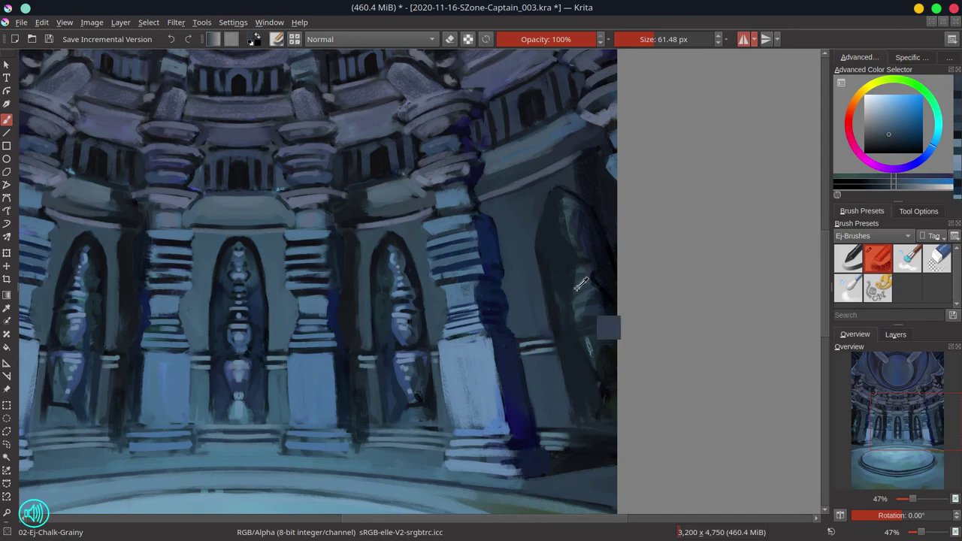
pyautogui.moveTo(608, 331)
pyautogui.mouseDown()
pyautogui.moveTo(606, 396)
pyautogui.moveTo(582, 342)
pyautogui.mouseUp()
pyautogui.keyDown('ctrl'); pyautogui.click(431, 396); pyautogui.keyUp('ctrl')
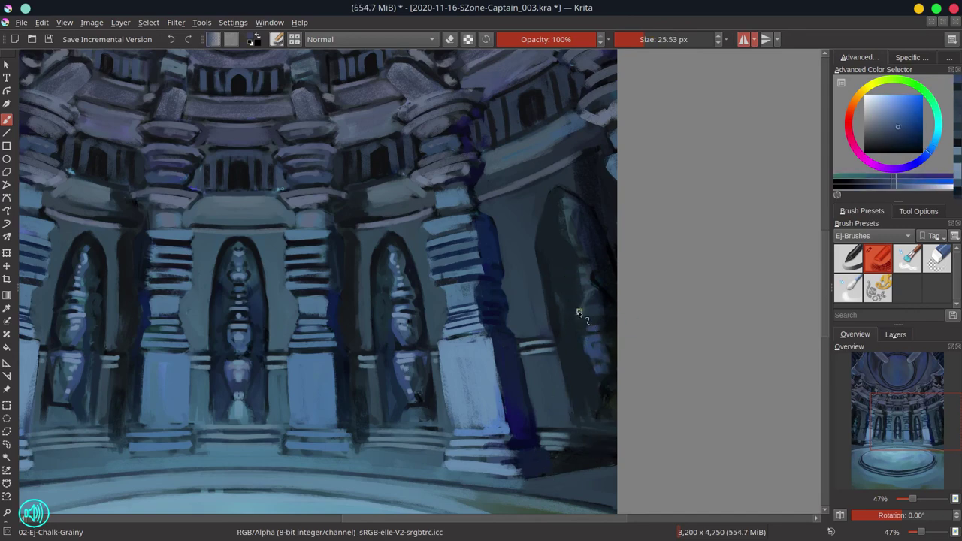
pyautogui.keyDown('ctrl'); pyautogui.click(599, 342); pyautogui.keyUp('ctrl')
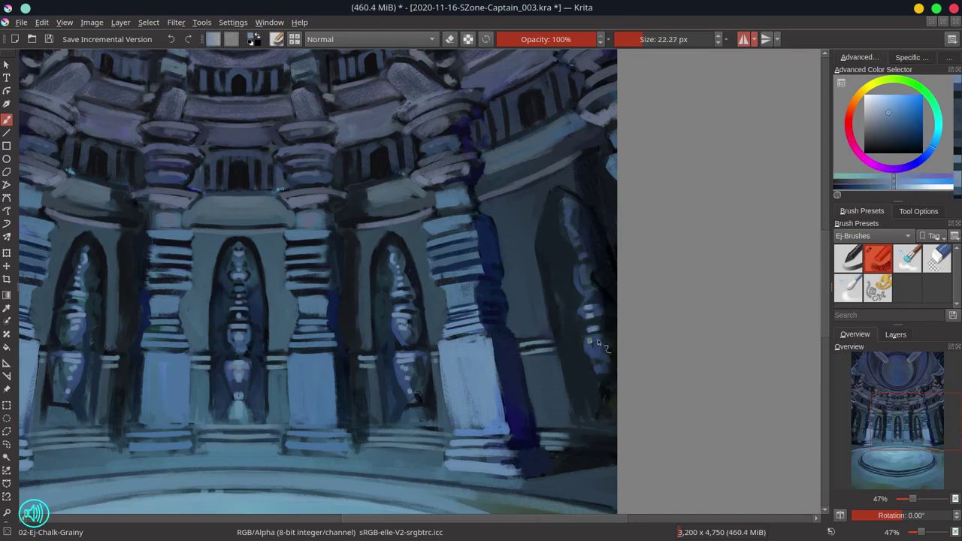
pyautogui.keyDown('ctrl'); pyautogui.click(574, 216); pyautogui.keyUp('ctrl')
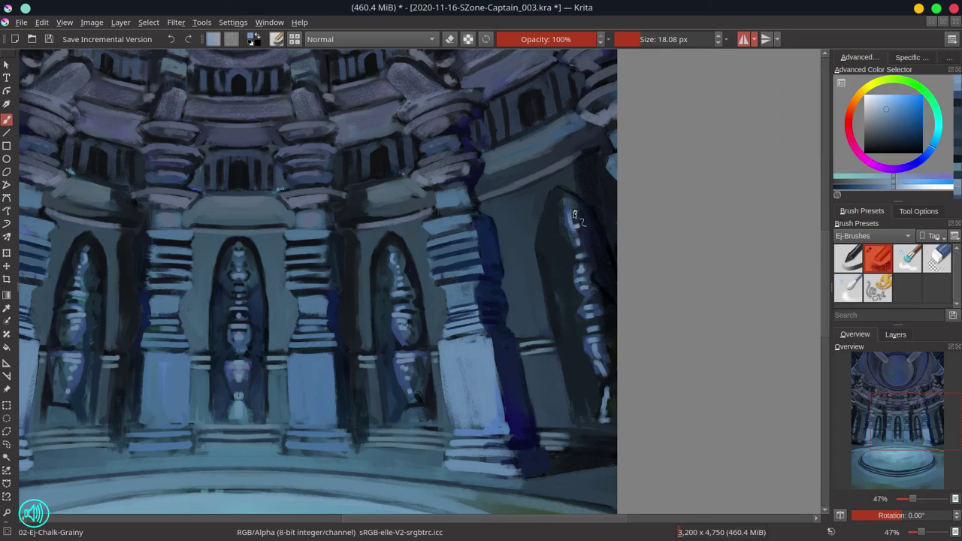
# Define the bases of the side niche statues with light pedestal strokes and sampled dark blue accents
pyautogui.keyDown('ctrl'); pyautogui.click(436, 401); pyautogui.keyUp('ctrl')
pyautogui.keyDown('ctrl'); pyautogui.click(412, 416); pyautogui.keyUp('ctrl')
pyautogui.moveTo(402, 422); pyautogui.dragTo(433, 427)
pyautogui.keyDown('ctrl'); pyautogui.click(424, 424); pyautogui.keyUp('ctrl')
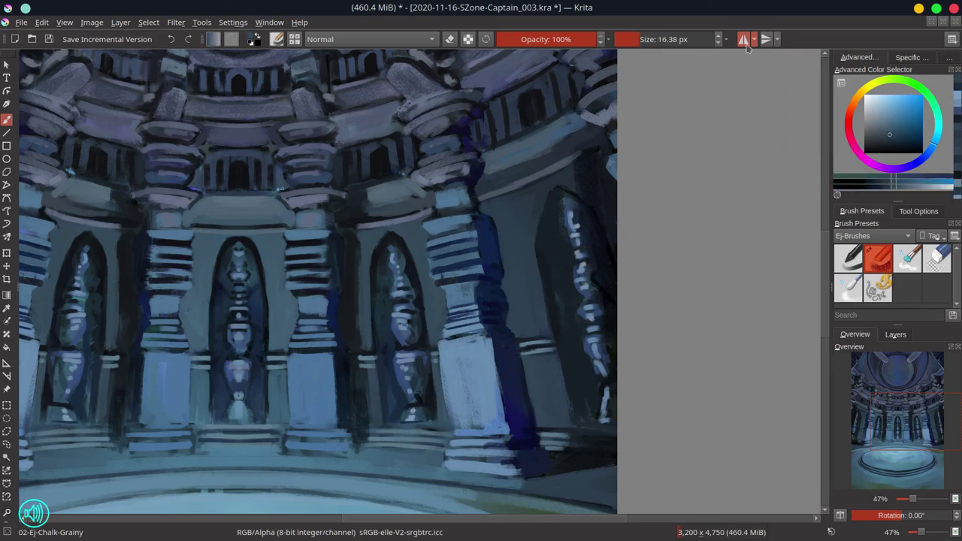
# Turn off mirrored painting and darken the shadow along the lower outer edge of the left inner pillar
pyautogui.click(744, 40)
pyautogui.moveTo(229, 283)
pyautogui.mouseDown()
pyautogui.moveTo(448, 283)
pyautogui.moveTo(472, 331)
pyautogui.mouseUp()
pyautogui.keyDown('ctrl'); pyautogui.click(420, 448); pyautogui.keyUp('ctrl')
pyautogui.moveTo(401, 422); pyautogui.dragTo(400, 442)
pyautogui.keyDown('ctrl'); pyautogui.click(415, 391); pyautogui.keyUp('ctrl')
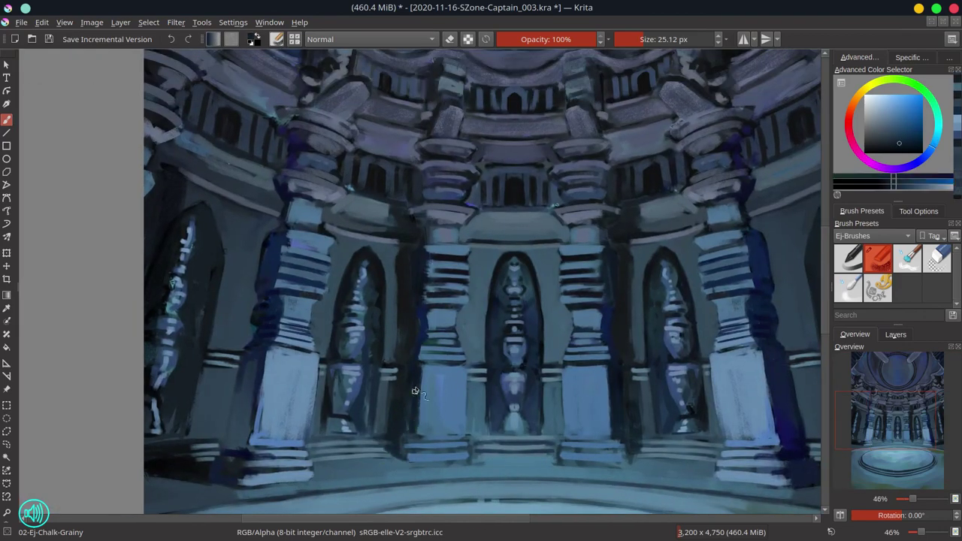
pyautogui.keyDown('ctrl'); pyautogui.click(415, 391); pyautogui.keyUp('ctrl')
pyautogui.moveTo(416, 403); pyautogui.dragTo(414, 444)
pyautogui.keyDown('ctrl'); pyautogui.click(422, 266); pyautogui.keyUp('ctrl')
pyautogui.moveTo(421, 266); pyautogui.dragTo(482, 269)
# Retouch the shadowed edge of the left outer pillar and the ledge next to its capital with sampled blues
pyautogui.moveTo(331, 332); pyautogui.dragTo(339, 344)
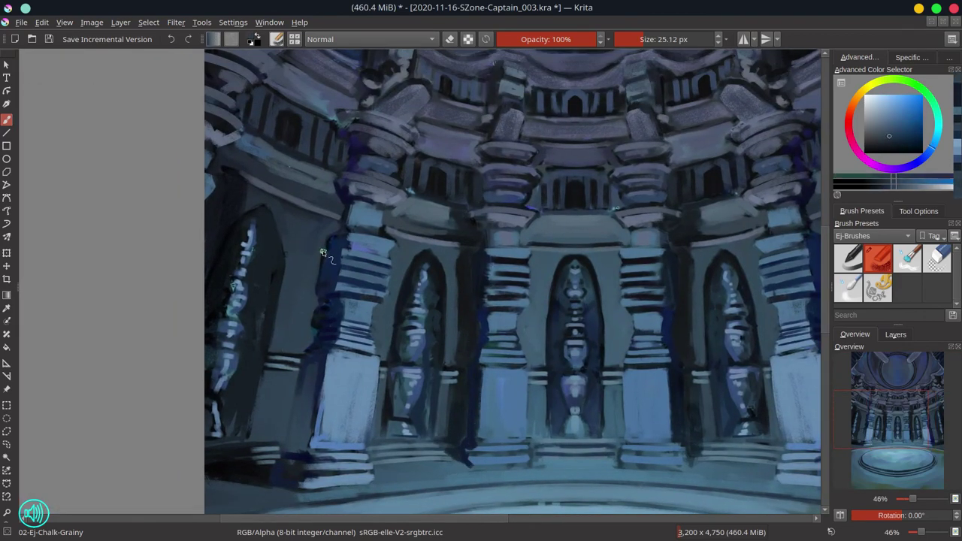
pyautogui.keyDown('ctrl'); pyautogui.click(325, 254); pyautogui.keyUp('ctrl')
pyautogui.keyDown('ctrl'); pyautogui.click(396, 233); pyautogui.keyUp('ctrl')
pyautogui.moveTo(403, 233); pyautogui.dragTo(385, 230)
pyautogui.keyDown('ctrl'); pyautogui.click(395, 233); pyautogui.keyUp('ctrl')
pyautogui.keyDown('ctrl'); pyautogui.click(353, 152); pyautogui.keyUp('ctrl')
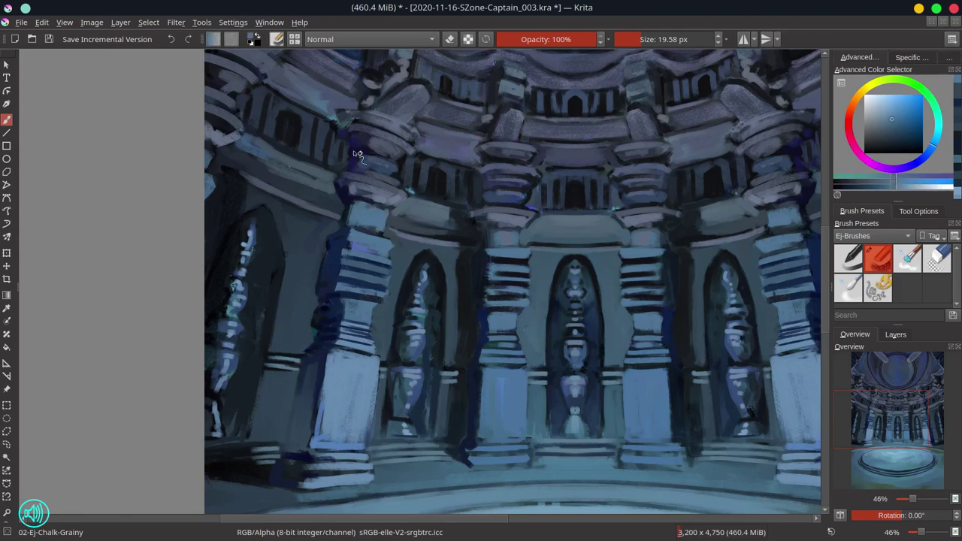
# Darken the base of the far-left niche around the statue's foot with near-black blue strokes
pyautogui.keyDown('ctrl'); pyautogui.click(236, 396); pyautogui.keyUp('ctrl')
pyautogui.click(893, 150)
pyautogui.click(873, 151)
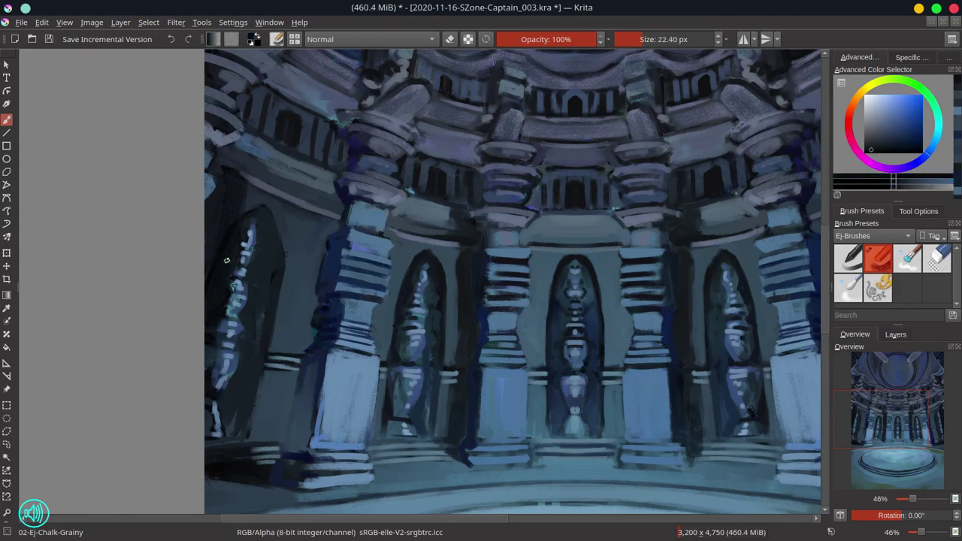
pyautogui.keyDown('ctrl'); pyautogui.click(212, 428); pyautogui.keyUp('ctrl')
pyautogui.moveTo(213, 430); pyautogui.dragTo(241, 432)
pyautogui.keyDown('ctrl'); pyautogui.click(252, 429); pyautogui.keyUp('ctrl')
# Widen the deep blue shadow side of the left outer pillar and even out the adjoining wall with sampled grey-blue
pyautogui.keyDown('ctrl'); pyautogui.click(269, 382); pyautogui.keyUp('ctrl')
pyautogui.moveTo(268, 382)
pyautogui.mouseDown()
pyautogui.moveTo(281, 380)
pyautogui.moveTo(303, 450)
pyautogui.mouseUp()
pyautogui.keyDown('ctrl'); pyautogui.click(329, 361); pyautogui.keyUp('ctrl')
pyautogui.keyDown('ctrl'); pyautogui.click(310, 269); pyautogui.keyUp('ctrl')
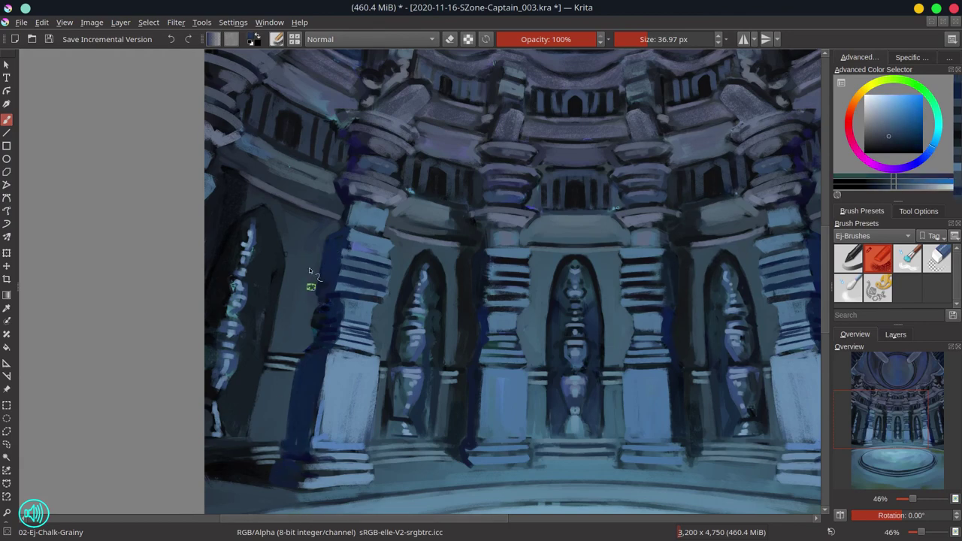
pyautogui.moveTo(303, 219); pyautogui.dragTo(283, 253)
# Rotate the canvas and clean up the curved ledge above the left niches with sampled grey-blue strokes
pyautogui.keyDown('ctrl'); pyautogui.click(236, 194); pyautogui.keyUp('ctrl')
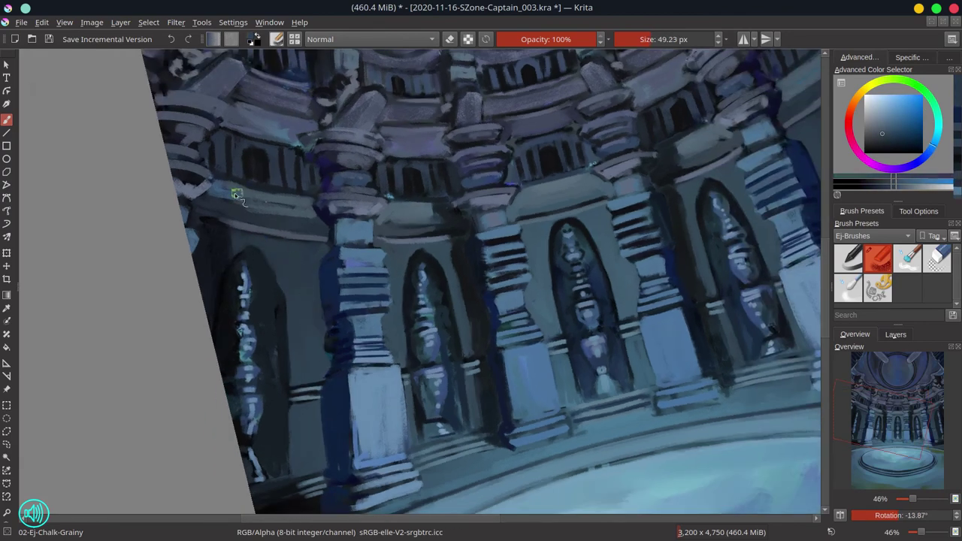
pyautogui.moveTo(236, 193); pyautogui.dragTo(213, 209)
pyautogui.keyDown('ctrl'); pyautogui.click(402, 218); pyautogui.keyUp('ctrl')
pyautogui.moveTo(401, 219); pyautogui.dragTo(421, 227)
pyautogui.moveTo(410, 226); pyautogui.dragTo(407, 360)
# Retouch the left gallery ledges with sampled violet-blue strokes at an adjusted brush size, and undo the last stroke
pyautogui.keyDown('ctrl'); pyautogui.click(313, 286); pyautogui.keyUp('ctrl')
pyautogui.moveTo(323, 288)
pyautogui.keyDown('shift'); pyautogui.mouseDown()
pyautogui.moveTo(312, 288)
pyautogui.moveTo(314, 269)
pyautogui.moveTo(260, 273)
pyautogui.mouseUp(); pyautogui.keyUp('shift')
pyautogui.keyDown('ctrl'); pyautogui.click(326, 305); pyautogui.keyUp('ctrl')
pyautogui.keyDown('ctrl'); pyautogui.click(288, 265); pyautogui.keyUp('ctrl')
pyautogui.keyDown('ctrl'); pyautogui.click(398, 275); pyautogui.keyUp('ctrl')
pyautogui.moveTo(386, 272); pyautogui.dragTo(384, 290)
pyautogui.keyDown('ctrl'); pyautogui.click(528, 261); pyautogui.keyUp('ctrl')
pyautogui.hotkey('ctrl', 'z')
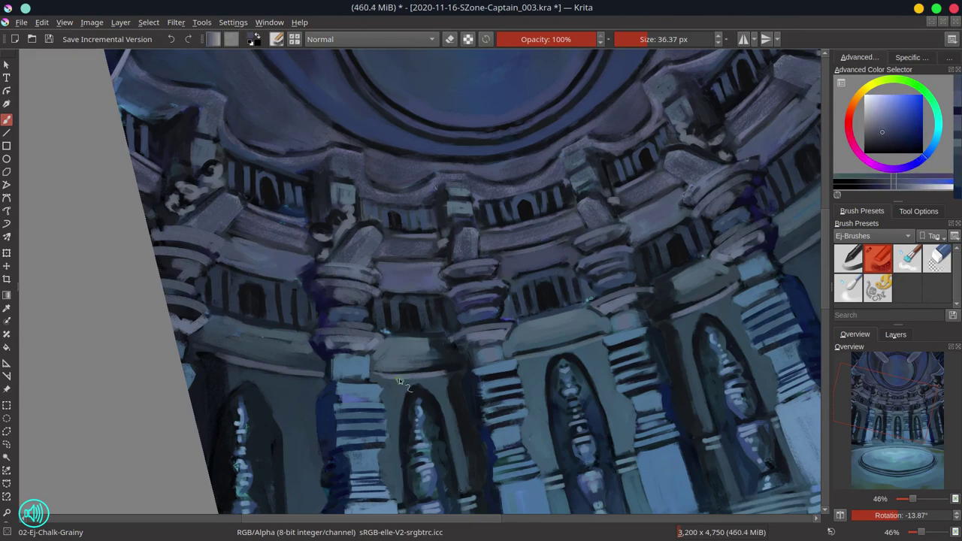
# Reset the canvas rotation and save the document with the whole painting in view
pyautogui.keyDown('ctrl'); pyautogui.click(413, 369); pyautogui.keyUp('ctrl')
pyautogui.press('5')
pyautogui.moveTo(279, 350)
pyautogui.keyDown('ctrl'); pyautogui.mouseDown()
pyautogui.moveTo(412, 408)
pyautogui.moveTo(410, 318)
pyautogui.mouseUp(); pyautogui.keyUp('ctrl')
pyautogui.hotkey('ctrl', 's')
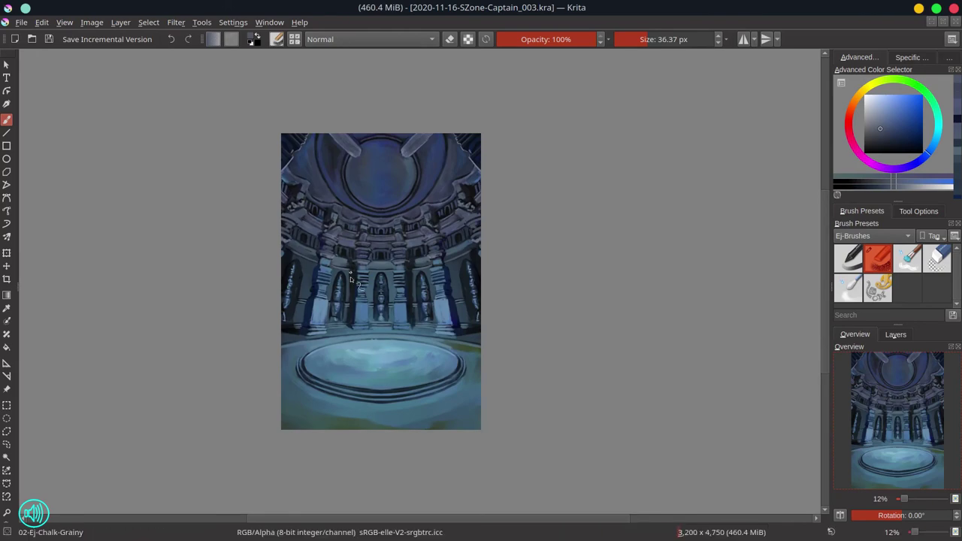
# Review the painted hall close up and as a whole, and save the document again
pyautogui.keyDown('ctrl'); pyautogui.moveTo(326, 328); pyautogui.dragTo(329, 290); pyautogui.keyUp('ctrl')
pyautogui.keyDown('ctrl'); pyautogui.click(269, 234); pyautogui.keyUp('ctrl')
pyautogui.press('2')
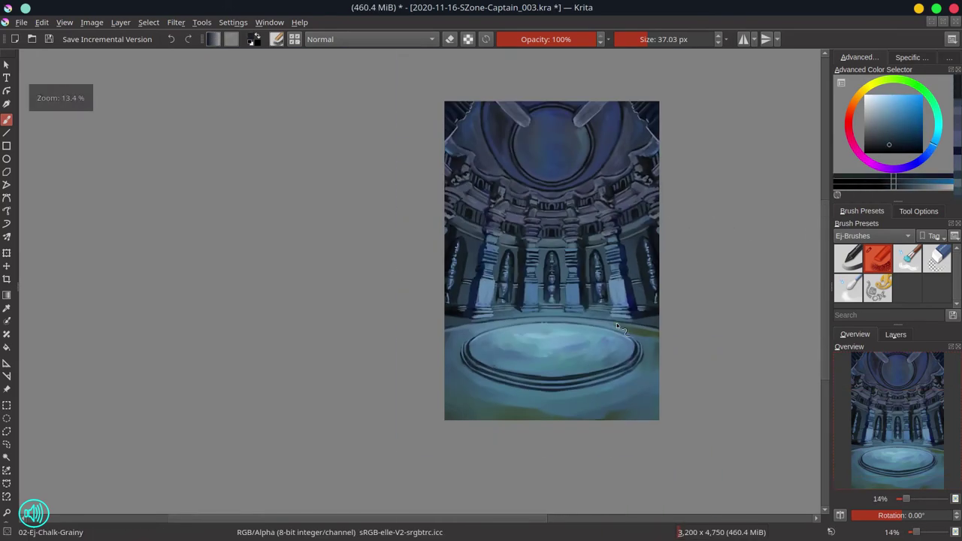
pyautogui.scroll(3, 599, 241)
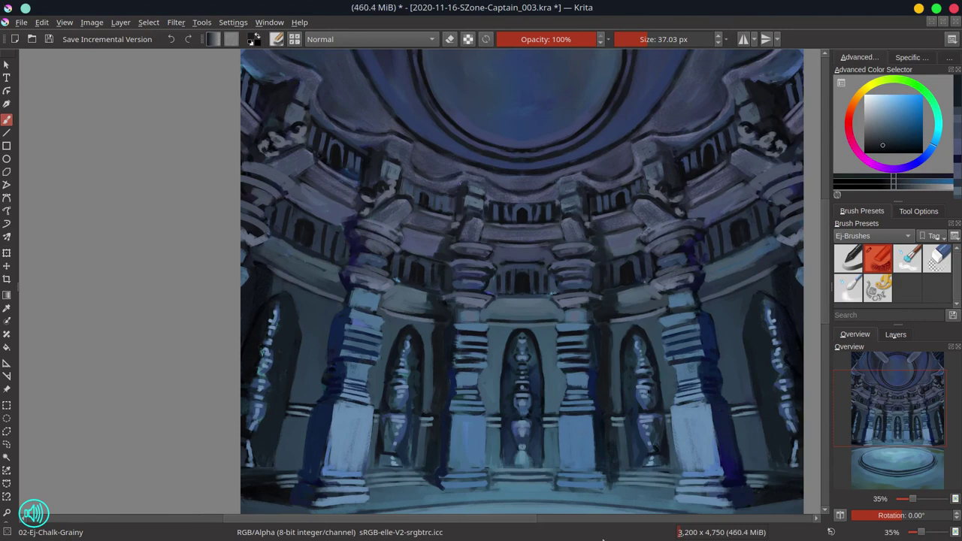
pyautogui.scroll(-5, 575, 308)
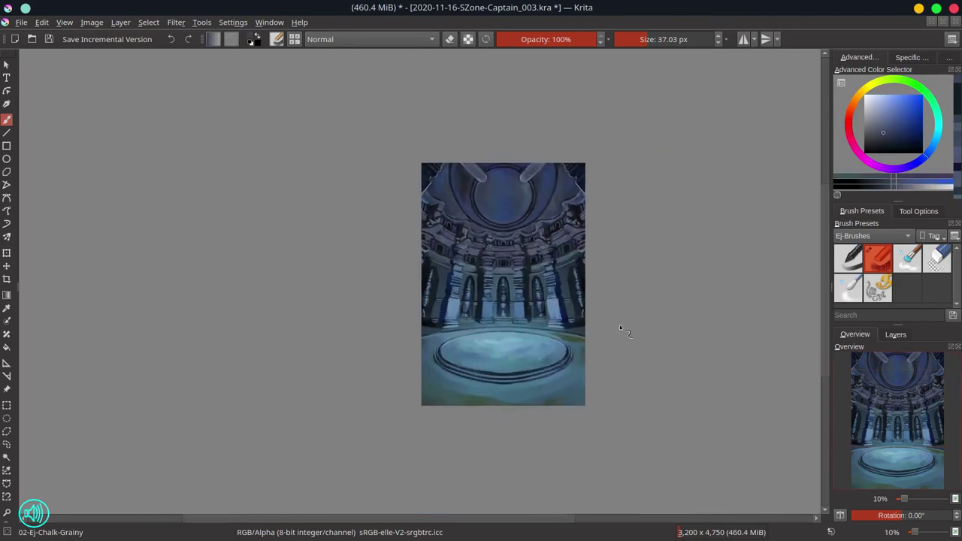
pyautogui.hotkey('ctrl', 's')
# Show the Group 1 layer with the captain and glowing spirits over the hall and touch up the background
pyautogui.click(895, 335)
pyautogui.click(839, 413)
pyautogui.moveTo(492, 379)
pyautogui.mouseDown()
pyautogui.moveTo(570, 312)
pyautogui.moveTo(242, 341)
pyautogui.mouseUp()
pyautogui.keyDown('ctrl'); pyautogui.click(255, 341); pyautogui.keyUp('ctrl')
pyautogui.moveTo(242, 326); pyautogui.dragTo(266, 326)
pyautogui.scroll(-6, 400, 414)
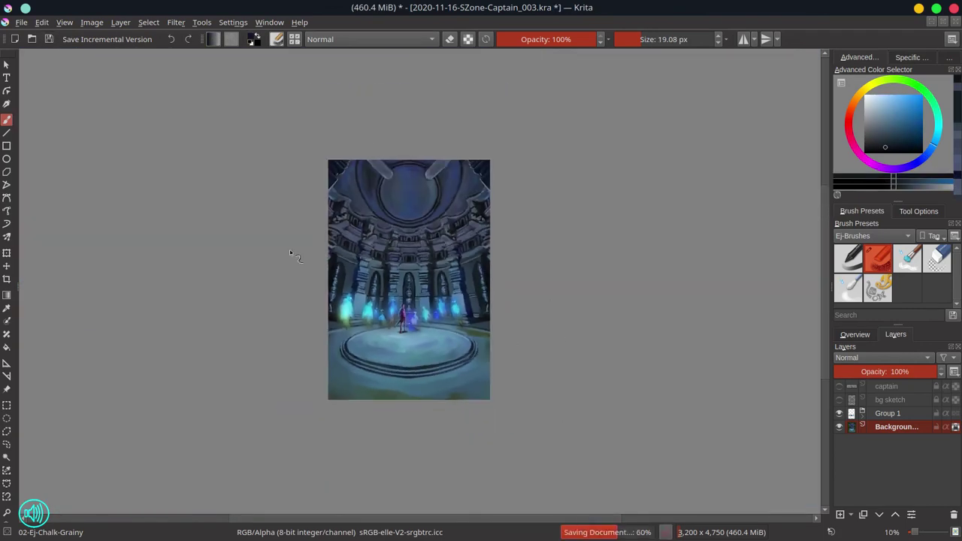
# Add a new paint layer above Group 1 and choose the Foreground to Background gradient for editing
pyautogui.press('pageup')
pyautogui.press('Insert')
pyautogui.press('g')
pyautogui.click(213, 39)
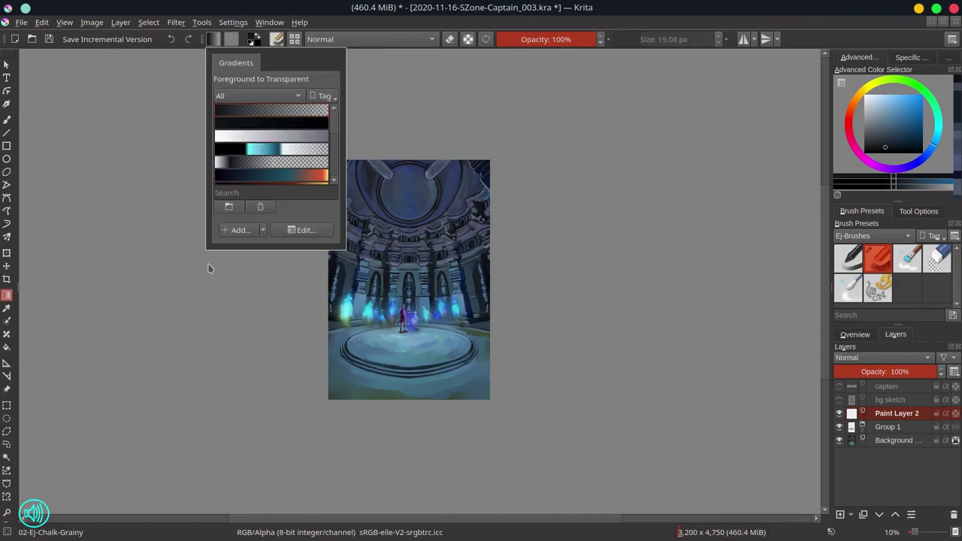
pyautogui.click(264, 124)
pyautogui.click(292, 234)
# Try setting the gradient's start stop to white (#ffffff) and its end stop to black
pyautogui.click(278, 127)
pyautogui.moveTo(181, 57); pyautogui.dragTo(157, 37)
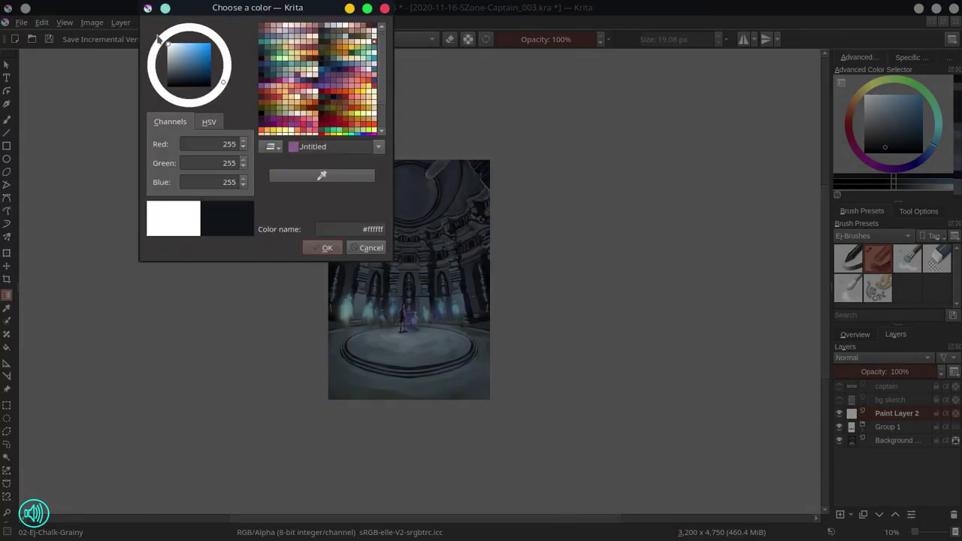
pyautogui.click(323, 249)
pyautogui.click(356, 110)
pyautogui.click(279, 125)
pyautogui.click(323, 248)
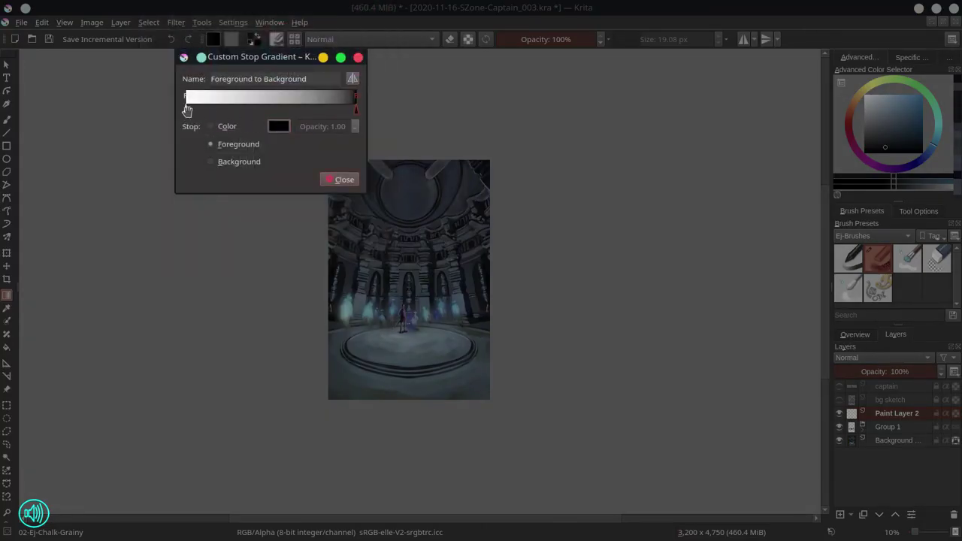
# Try reassigning white to the gradient's start stop and finish editing the gradient
pyautogui.doubleClick(187, 109)
pyautogui.click(374, 251)
pyautogui.click(279, 129)
pyautogui.moveTo(181, 57); pyautogui.dragTo(158, 37)
pyautogui.click(317, 249)
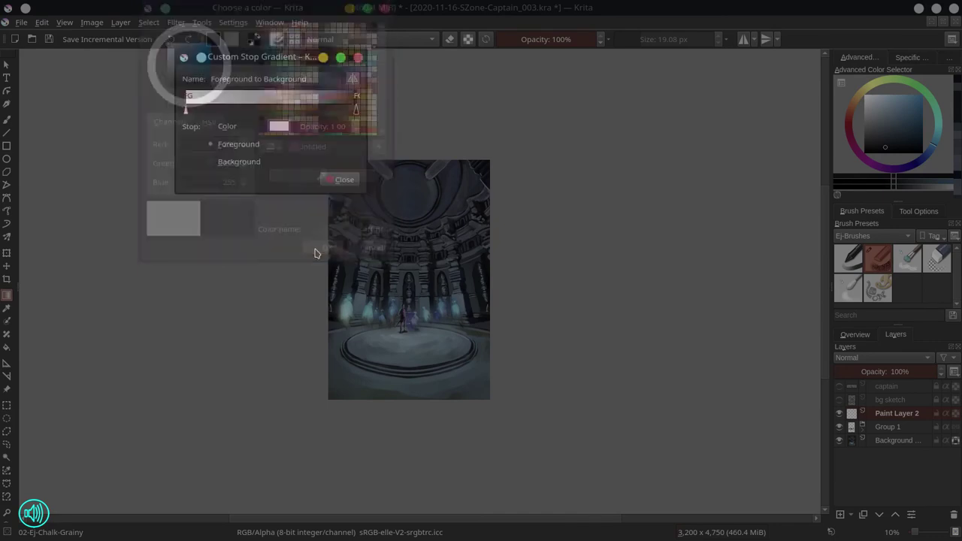
pyautogui.click(211, 162)
pyautogui.click(279, 130)
pyautogui.click(323, 248)
pyautogui.click(347, 179)
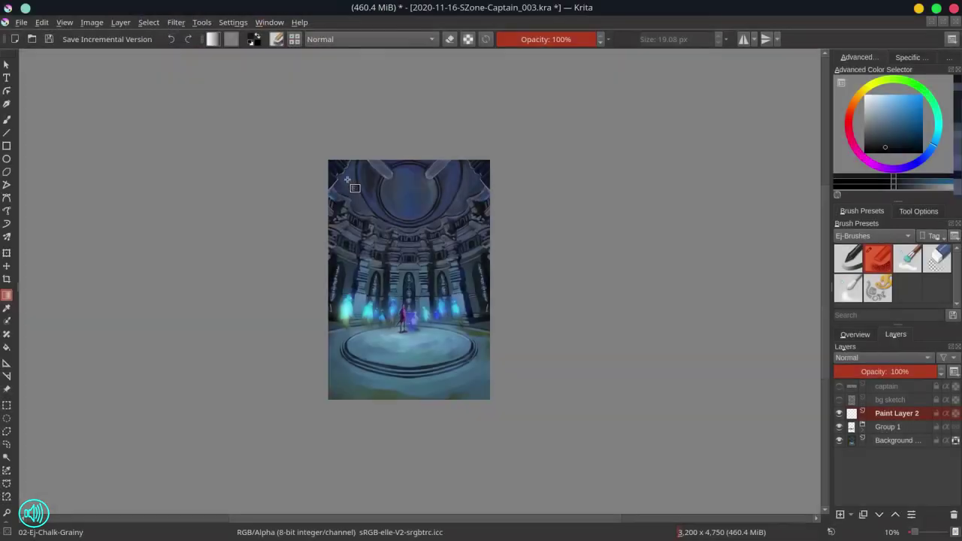
# Try a white-to-dark radial gradient centred on the standing figure, and undo it
pyautogui.moveTo(411, 335); pyautogui.dragTo(412, 231)
pyautogui.hotkey('ctrl', 'z')
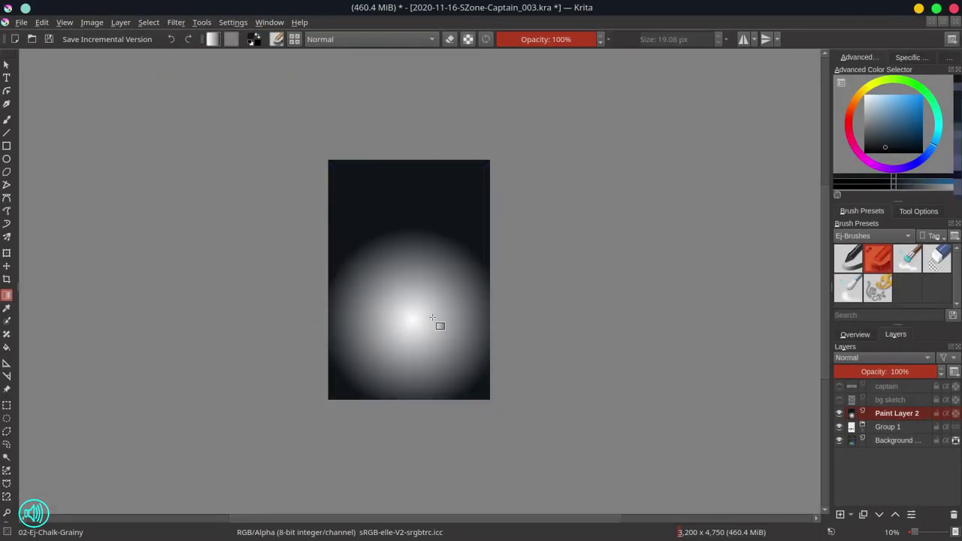
pyautogui.hotkey('ctrl', 'z')
# Reopen the gradient for editing, set its start stop to white and move that stop inward
pyautogui.click(212, 39)
pyautogui.click(305, 233)
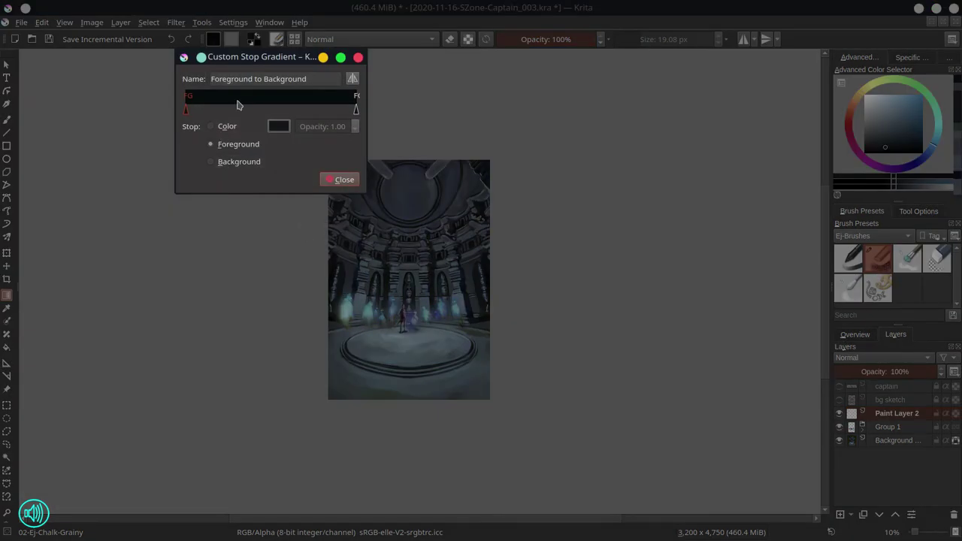
pyautogui.click(279, 128)
pyautogui.moveTo(177, 52); pyautogui.dragTo(157, 30)
pyautogui.click(324, 248)
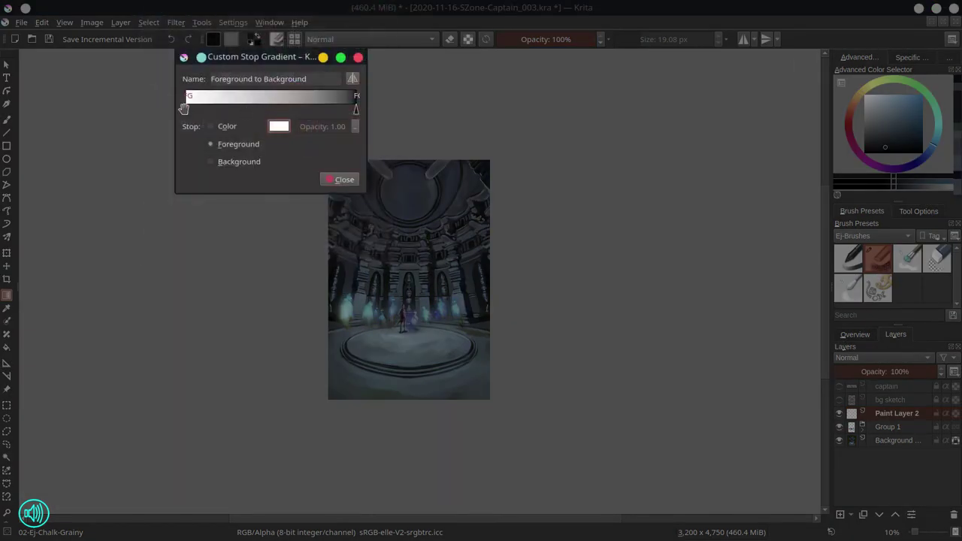
pyautogui.moveTo(187, 109); pyautogui.dragTo(261, 111)
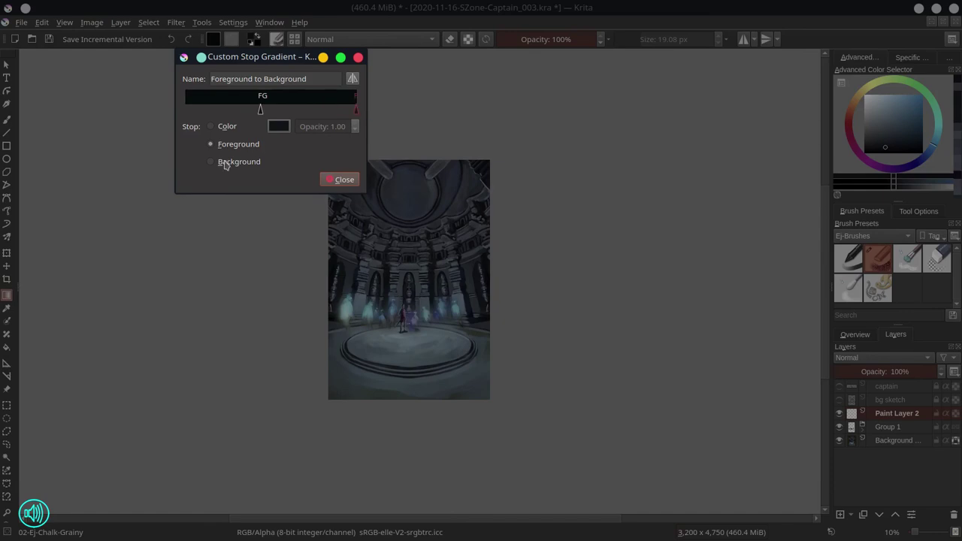
# Recolour the gradient's inner stop white and shift it back to about a third of the gradient's length
pyautogui.click(279, 127)
pyautogui.moveTo(179, 49); pyautogui.dragTo(159, 31)
pyautogui.click(324, 248)
pyautogui.moveTo(261, 110); pyautogui.dragTo(244, 111)
pyautogui.click(278, 127)
pyautogui.moveTo(179, 50); pyautogui.dragTo(160, 31)
pyautogui.click(324, 249)
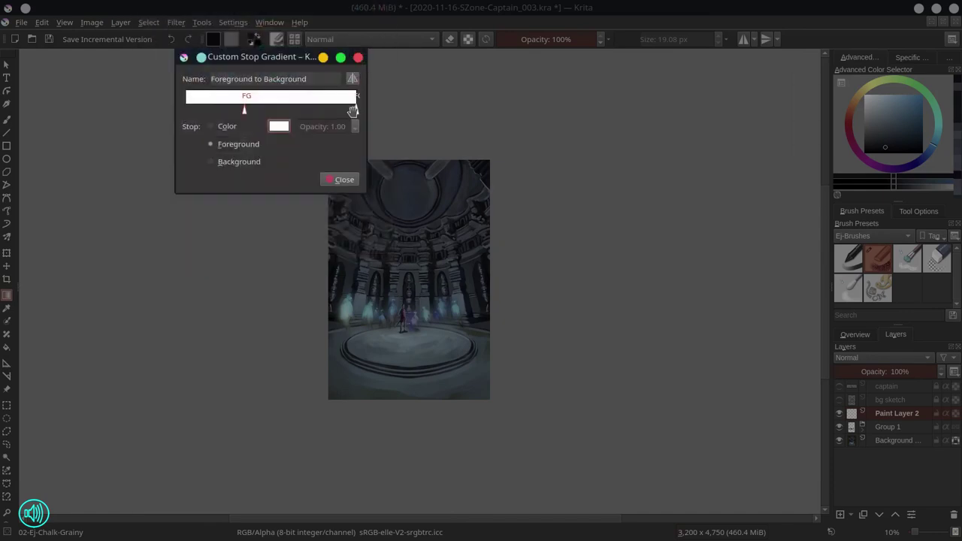
# Set the gradient's end stop colour to black (#000000)
pyautogui.click(355, 111)
pyautogui.click(229, 126)
pyautogui.click(241, 145)
pyautogui.click(279, 127)
pyautogui.click(168, 86)
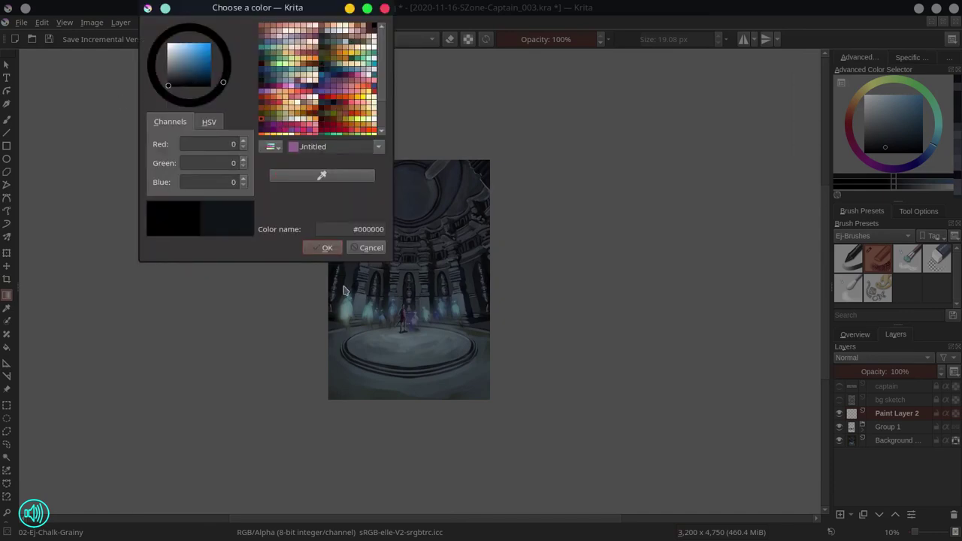
pyautogui.click(324, 248)
# Reapply white to the gradient's inner stop and nudge it slightly toward the end stop
pyautogui.click(279, 128)
pyautogui.moveTo(179, 49); pyautogui.dragTo(159, 32)
pyautogui.click(324, 248)
pyautogui.moveTo(244, 110)
pyautogui.mouseDown()
pyautogui.moveTo(185, 110)
pyautogui.moveTo(252, 110)
pyautogui.mouseUp()
# Darken the colour of the gradient's end stop again
pyautogui.click(355, 110)
pyautogui.click(284, 128)
pyautogui.click(316, 251)
pyautogui.click(355, 112)
pyautogui.click(283, 127)
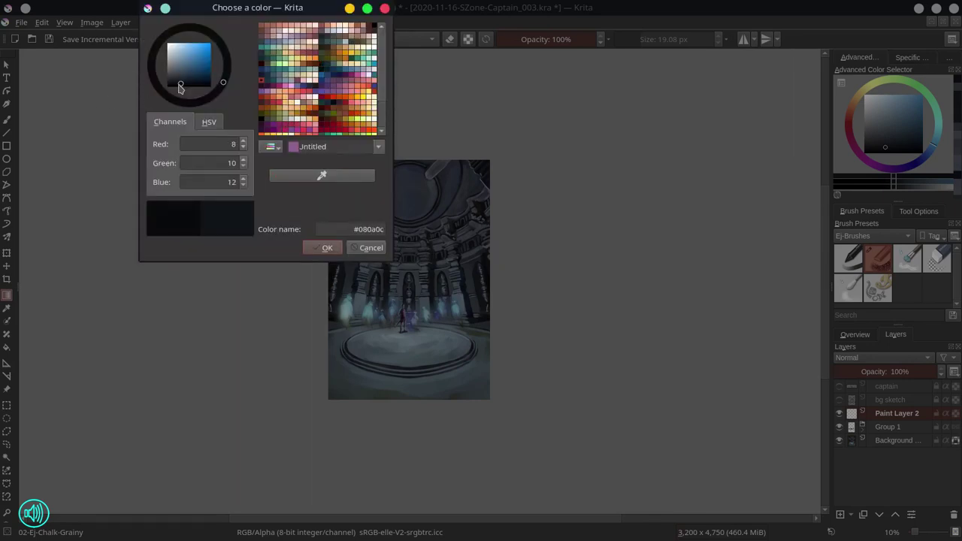
pyautogui.click(325, 248)
# Recolour the gradient's inner stop and set its end stop to black (#000000) again
pyautogui.click(248, 110)
pyautogui.click(283, 128)
pyautogui.click(325, 248)
pyautogui.click(356, 111)
pyautogui.click(279, 126)
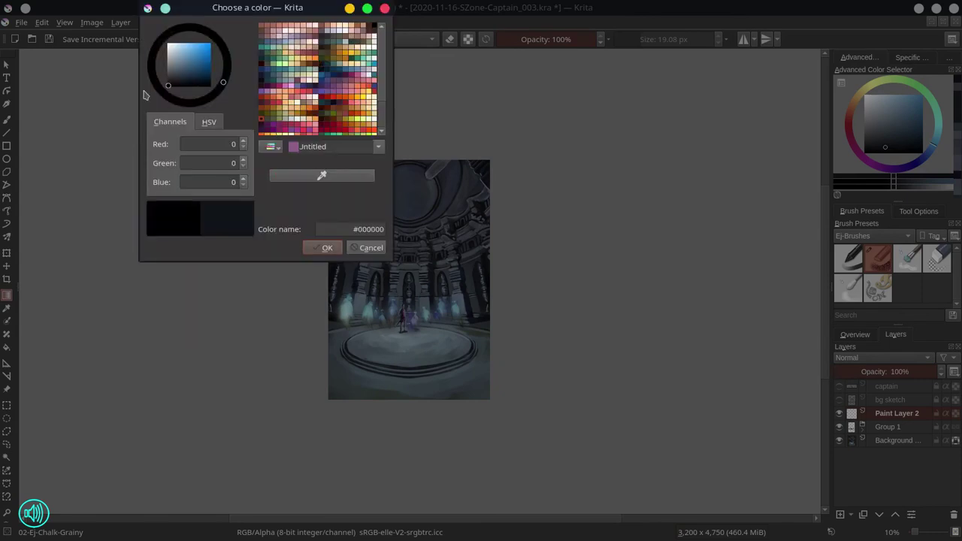
pyautogui.click(318, 248)
# Confirm white on the gradient's inner stop and draw the radial gradient outward from the standing figure on the new layer
pyautogui.click(247, 110)
pyautogui.click(278, 126)
pyautogui.click(318, 248)
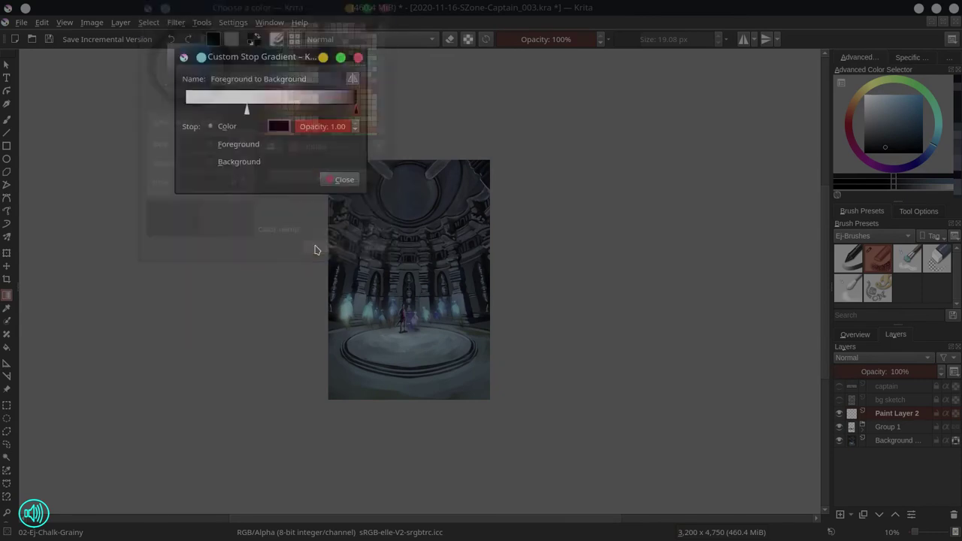
pyautogui.click(346, 181)
pyautogui.moveTo(411, 242); pyautogui.dragTo(408, 210)
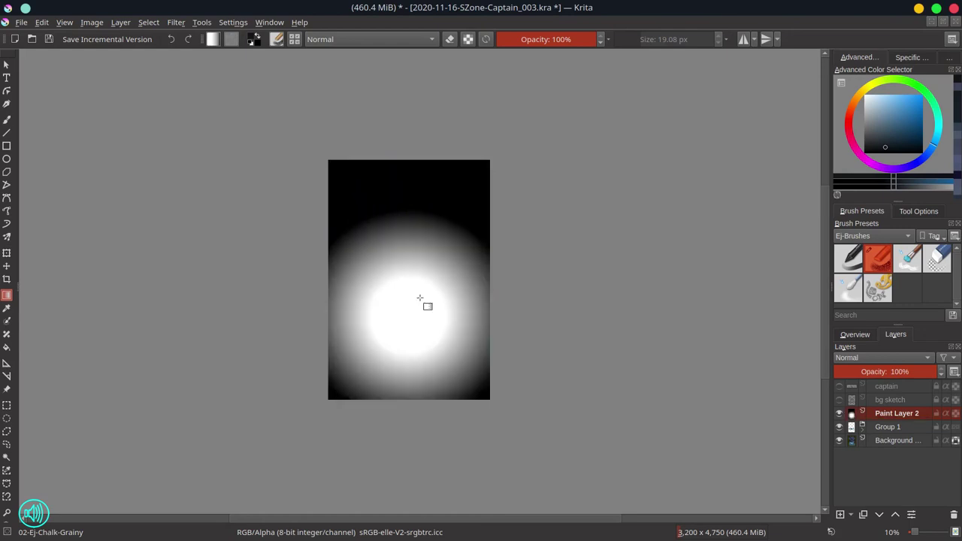
# Apply a colour adjustment filter to the radial gradient layer and hide that layer
pyautogui.click(183, 25)
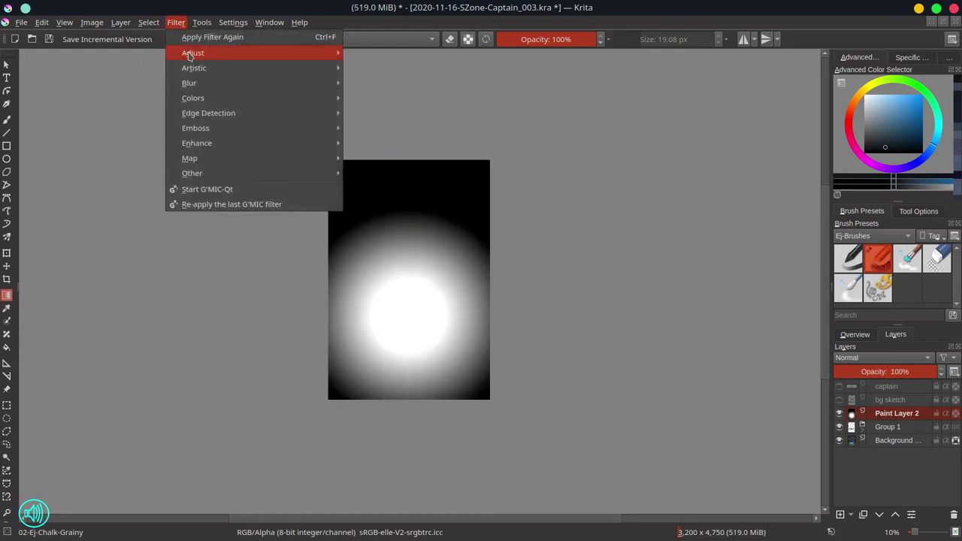
pyautogui.moveTo(185, 53)
pyautogui.click(369, 174)
pyautogui.click(840, 414)
# Copy the whole visible image as merged, paste it as a new layer and deselect
pyautogui.click(148, 23)
pyautogui.click(157, 37)
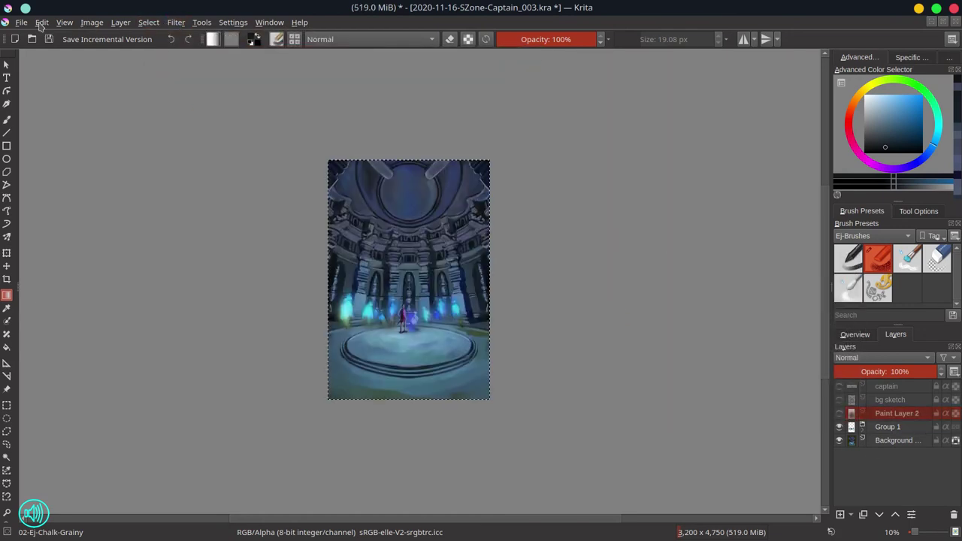
pyautogui.click(42, 23)
pyautogui.click(49, 76)
pyautogui.click(46, 25)
pyautogui.click(60, 144)
pyautogui.click(148, 25)
pyautogui.click(156, 52)
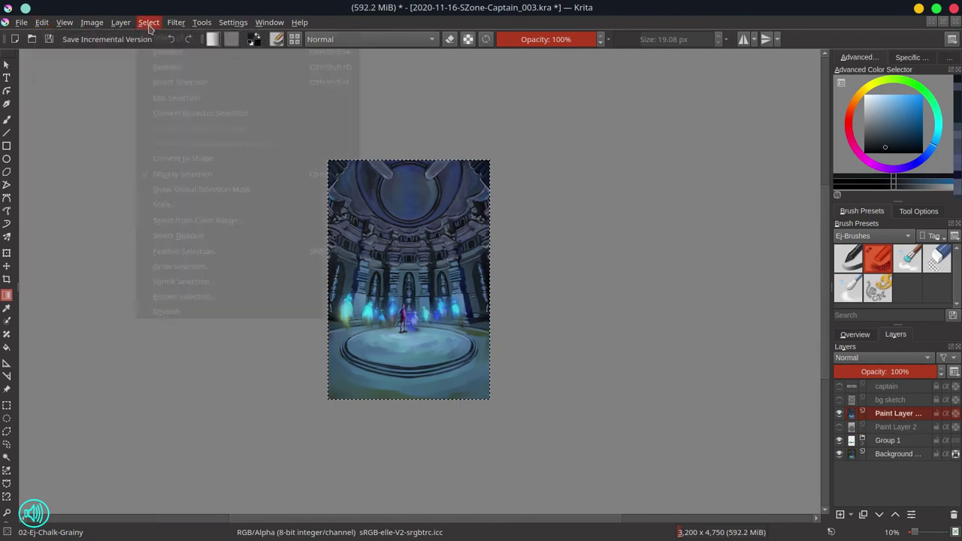
# Brighten the merged copy layer with a Color Adjustment filter, raising the RGBA curve at input 148 to output 192
pyautogui.click(175, 26)
pyautogui.moveTo(192, 53)
pyautogui.click(454, 203)
pyautogui.moveTo(803, 212); pyautogui.dragTo(795, 193)
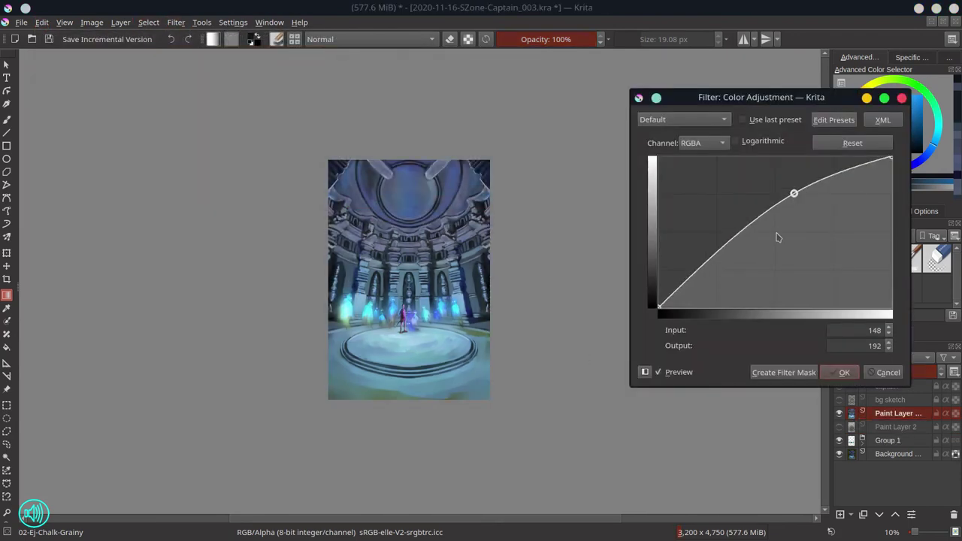
pyautogui.click(841, 372)
# Convert the hidden radial gradient layer into a transparency mask on the merged copy layer
pyautogui.rightClick(895, 413)
pyautogui.moveTo(853, 365)
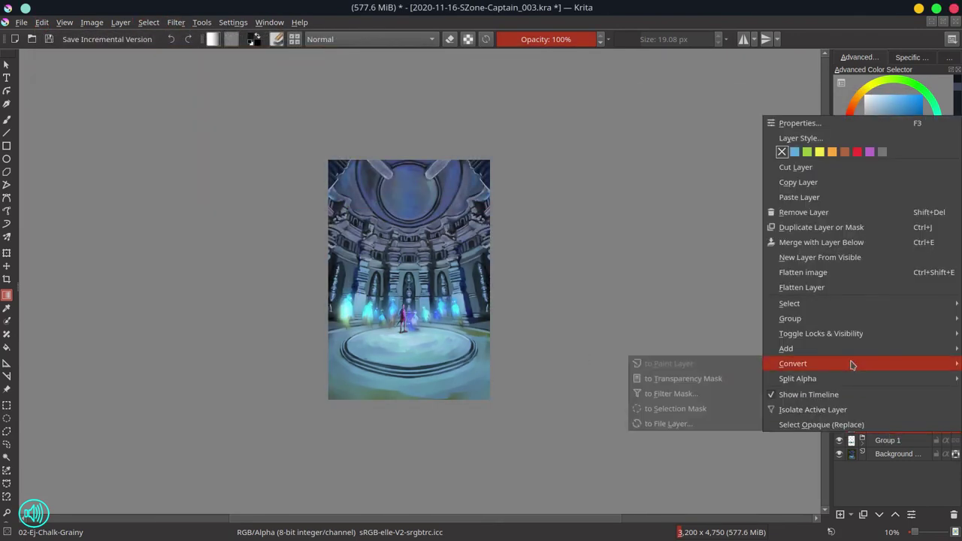
pyautogui.click(697, 391)
# Start an adjustment filter on the merged copy's transparency mask
pyautogui.click(176, 22)
pyautogui.moveTo(194, 47)
pyautogui.click(476, 176)
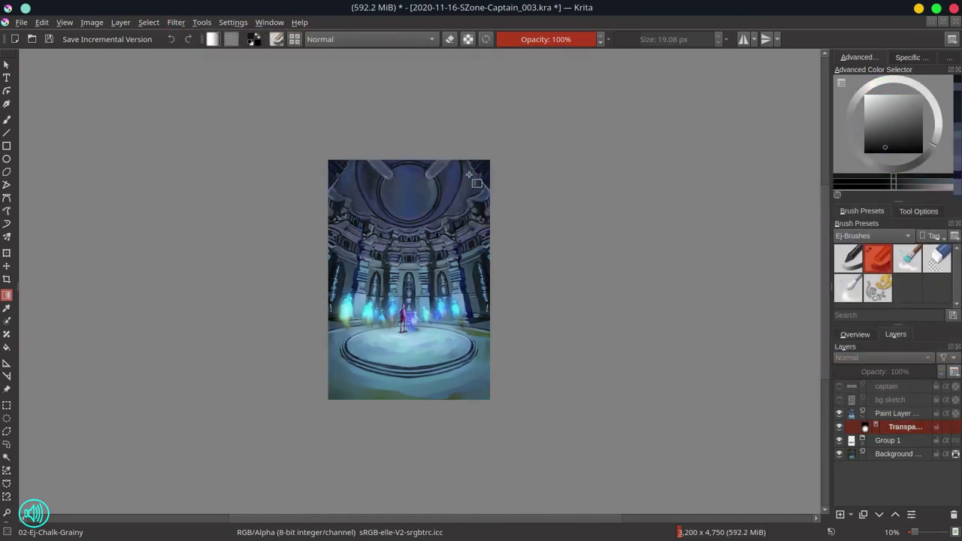